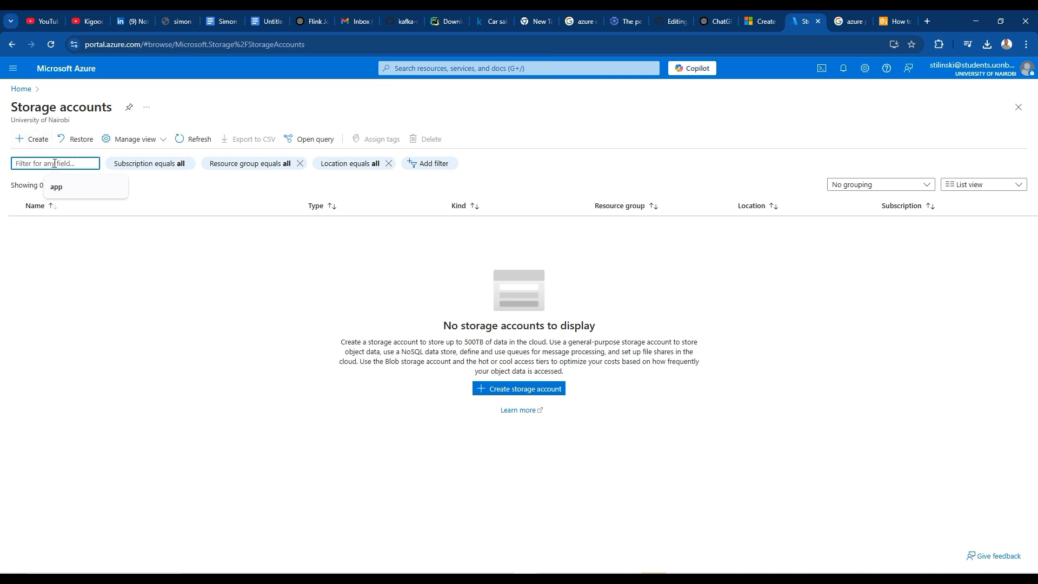
Start a new storage account and create a resource group named databn for it
left_click(34, 141)
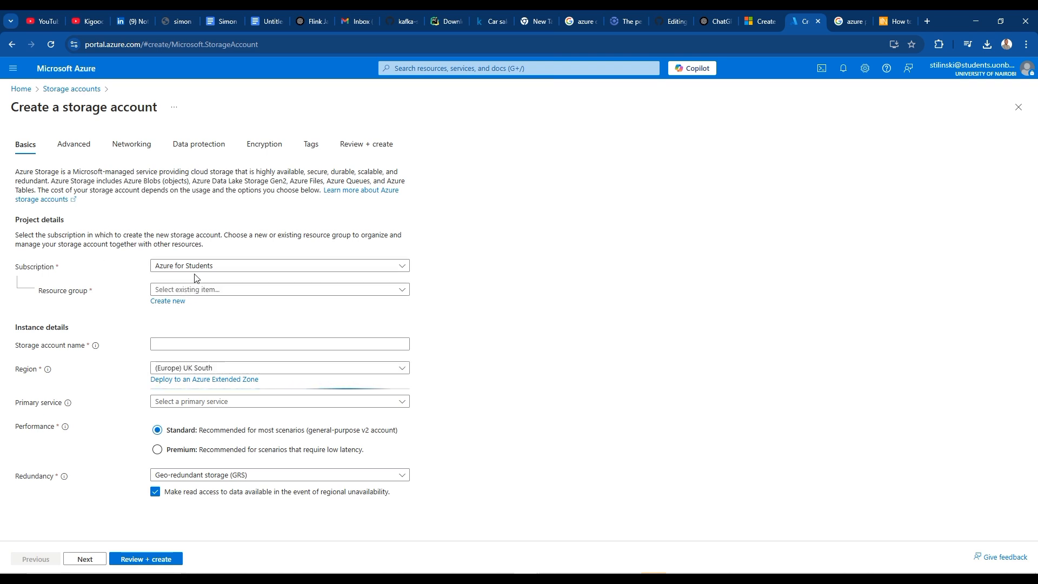
left_click(210, 294)
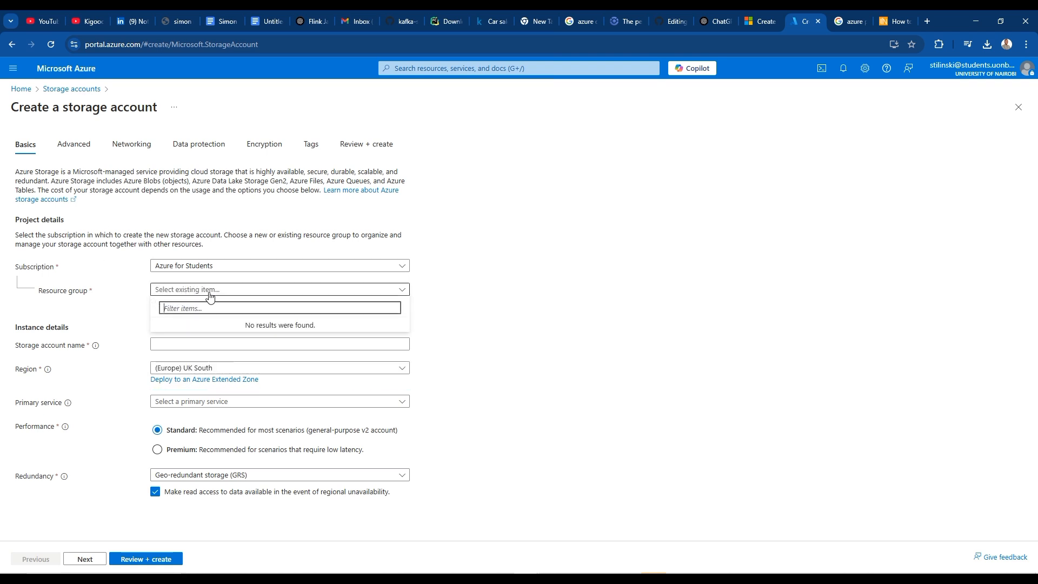
left_click(521, 330)
left_click(173, 301)
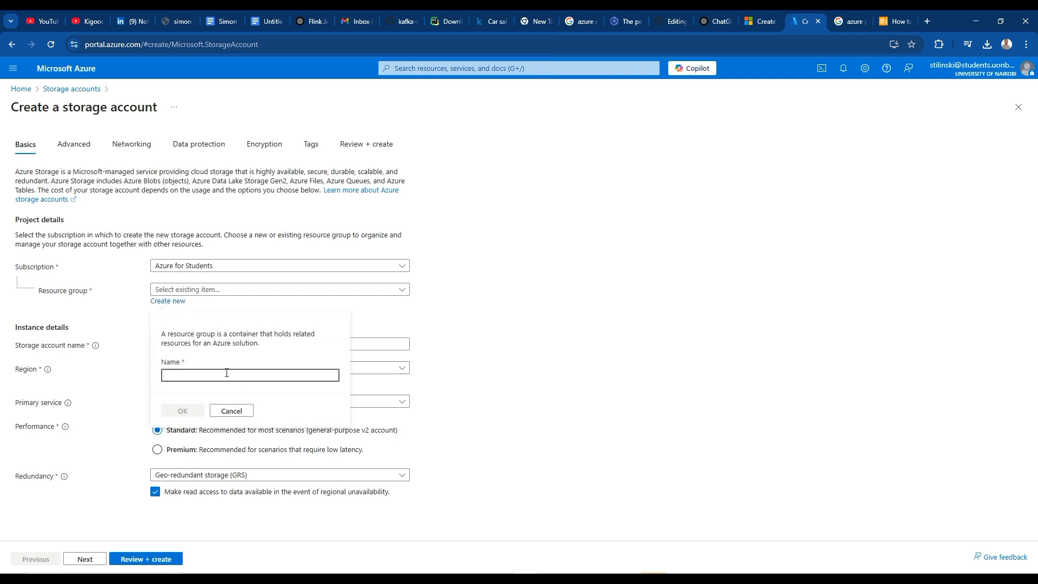
type("databn")
left_click(182, 411)
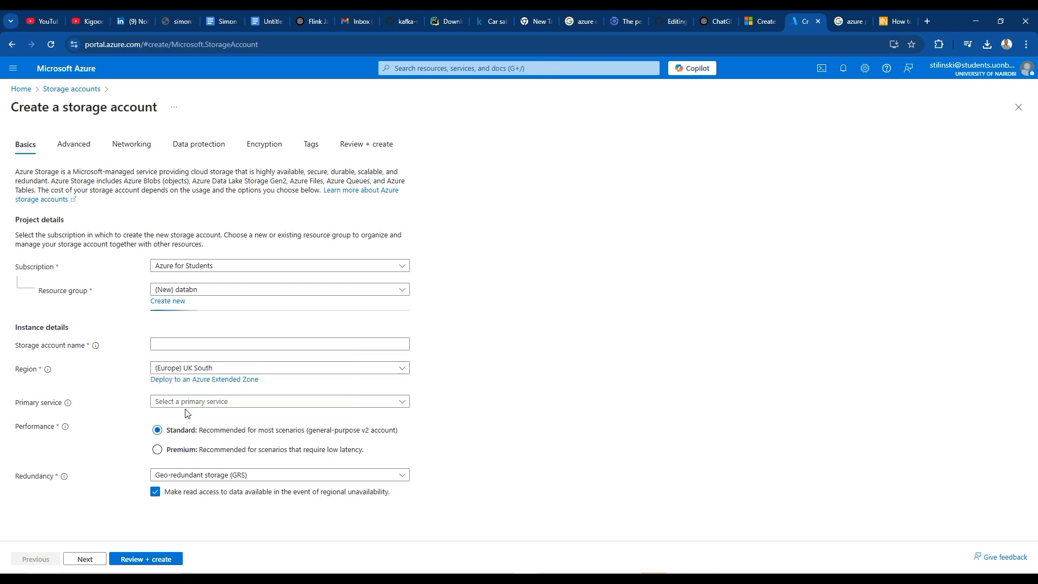
Name the storage account salessdata
left_click(207, 341)
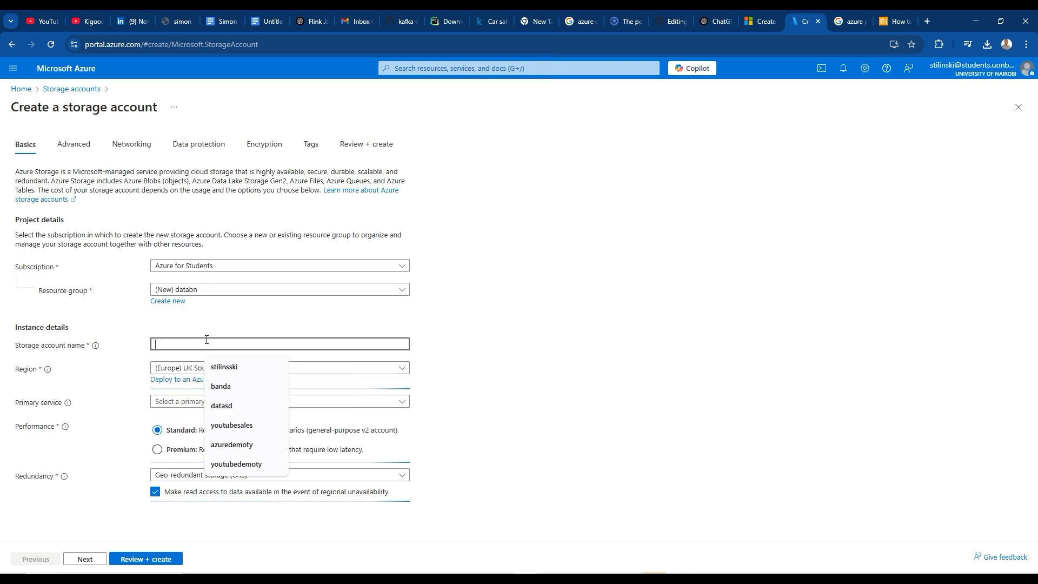
type("sales")
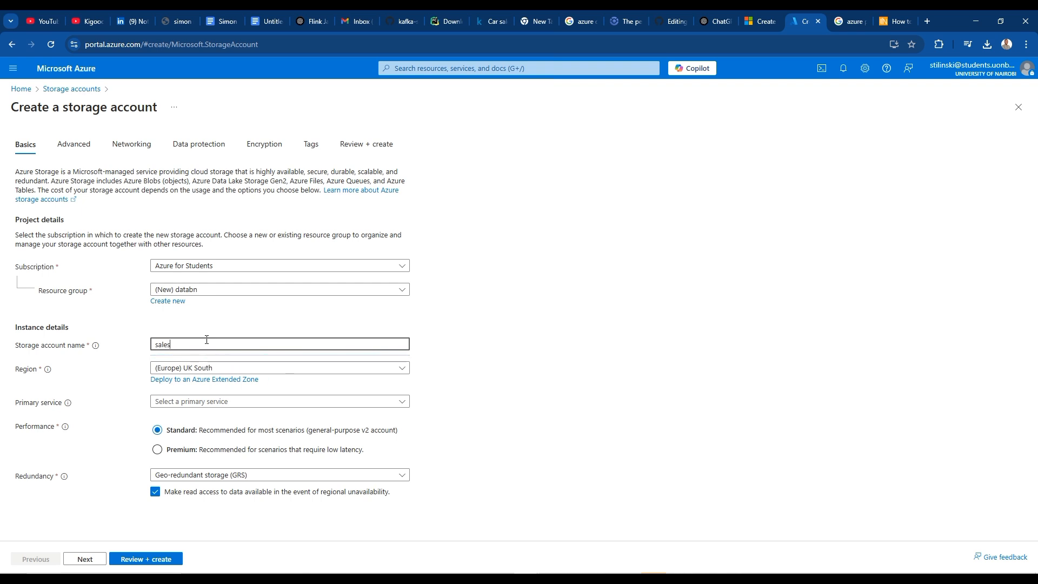
type("s")
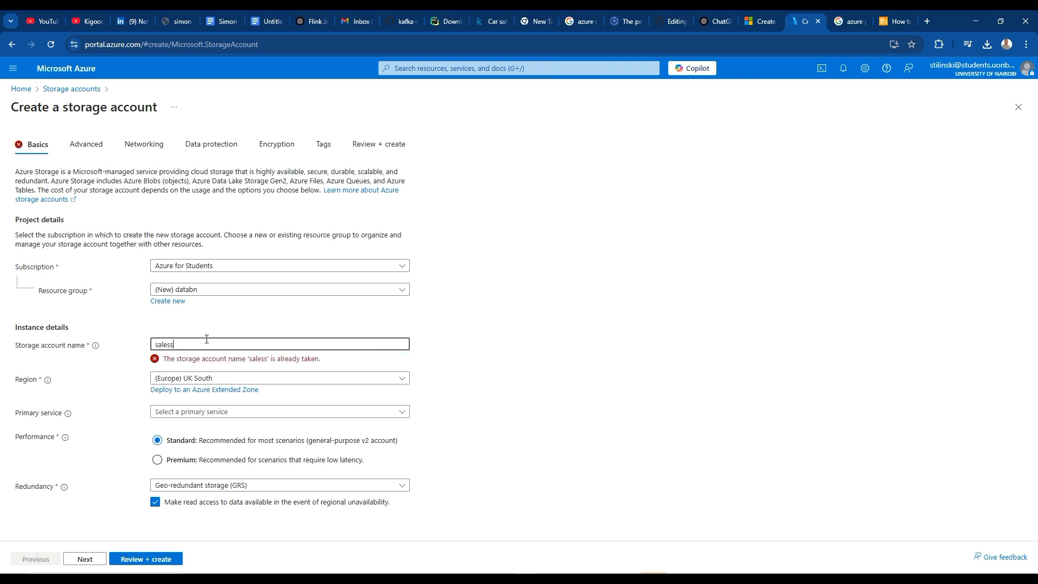
type("-data")
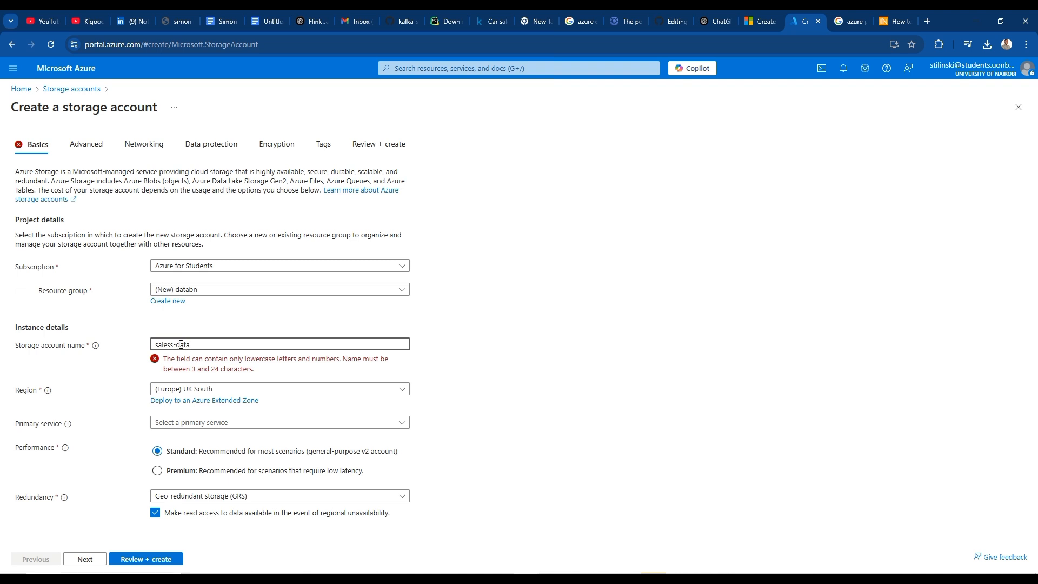
key("BackSpace")
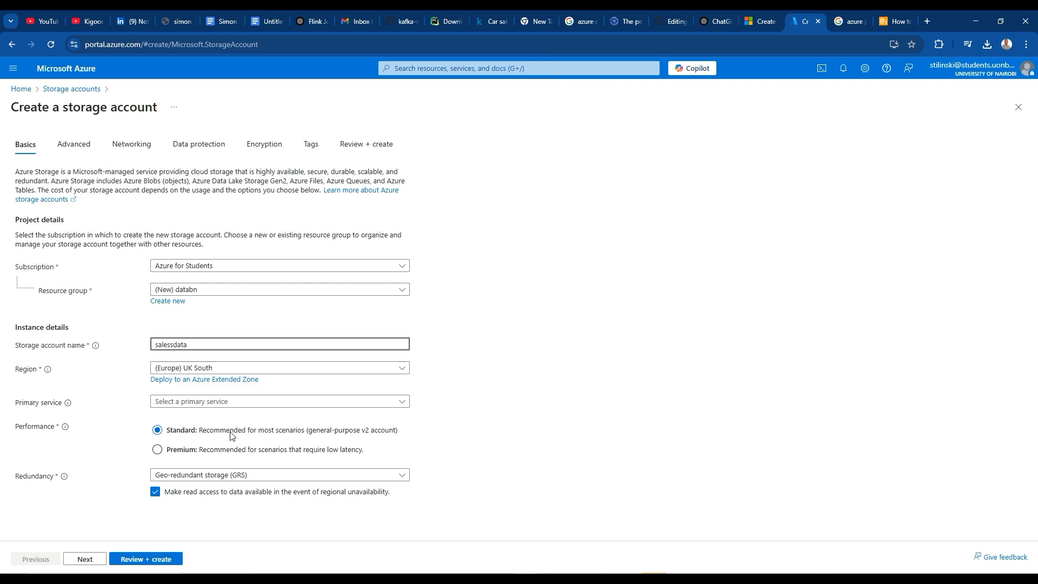
Enable the hierarchical namespace in the advanced settings and submit the storage account for review and creation
left_click(77, 146)
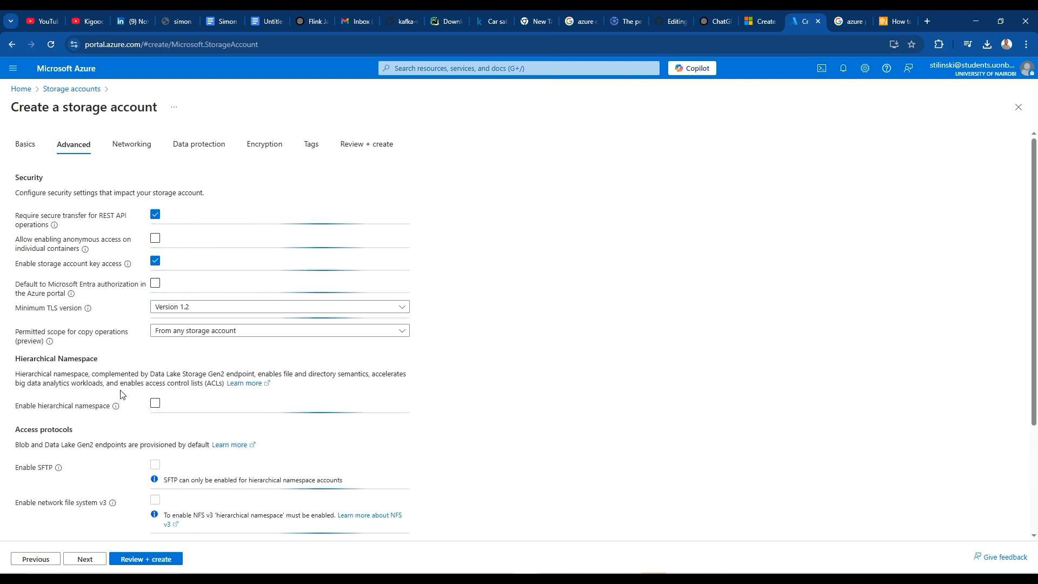
left_click(155, 403)
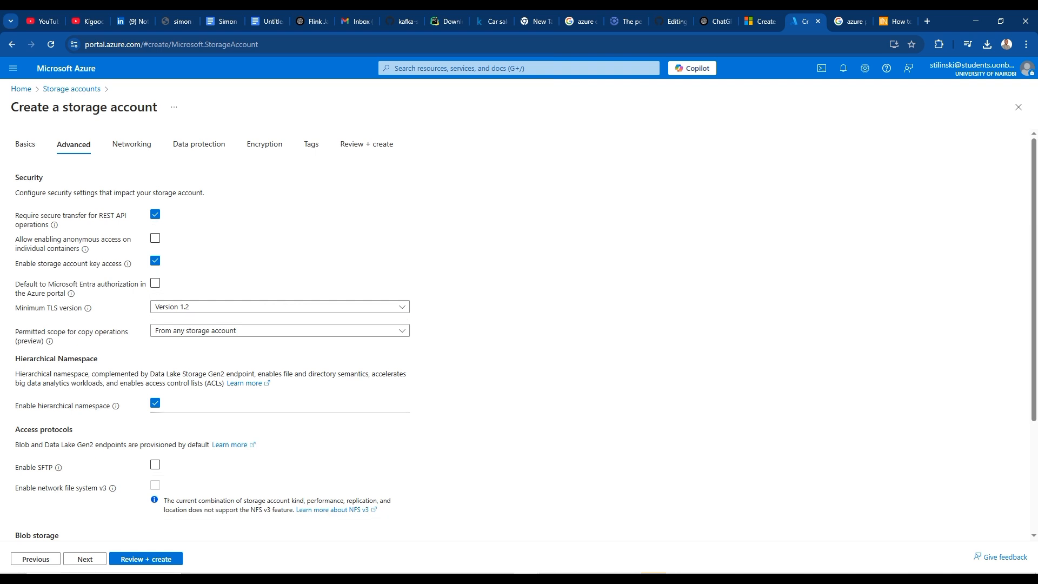
left_click(145, 560)
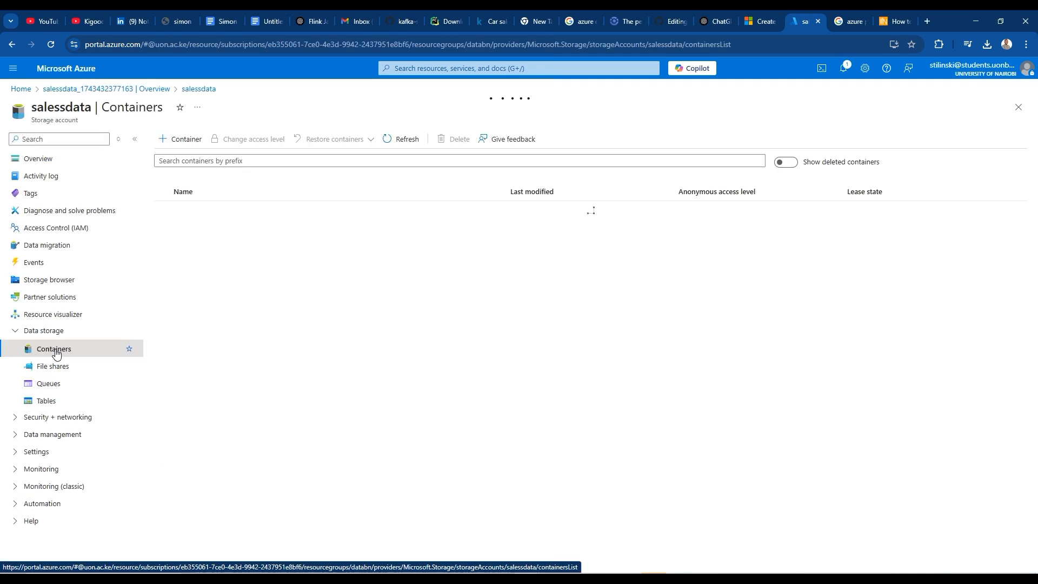
Create a container named sales in the salessdata storage account
left_click(252, 357)
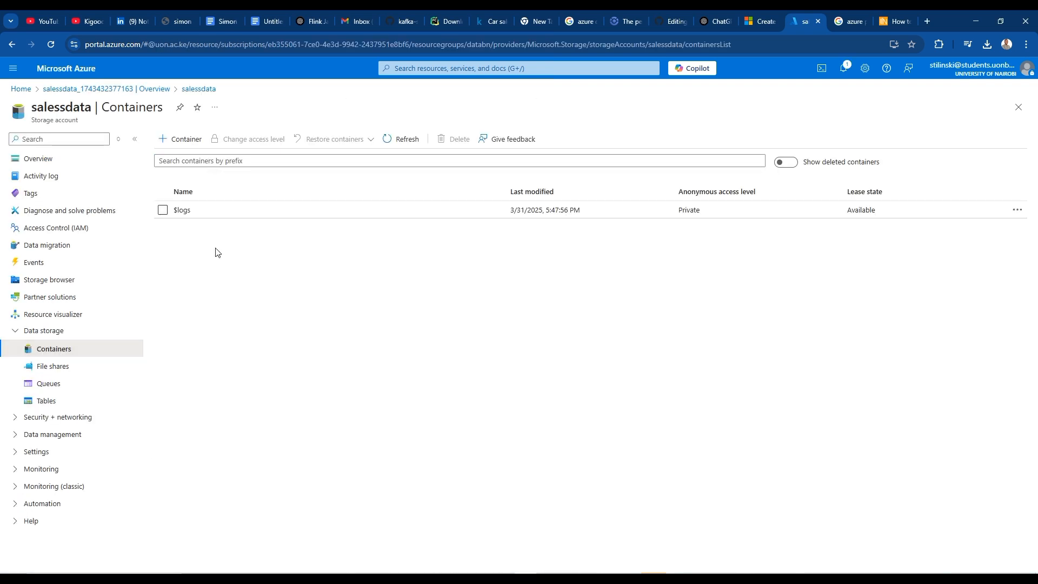
left_click(188, 141)
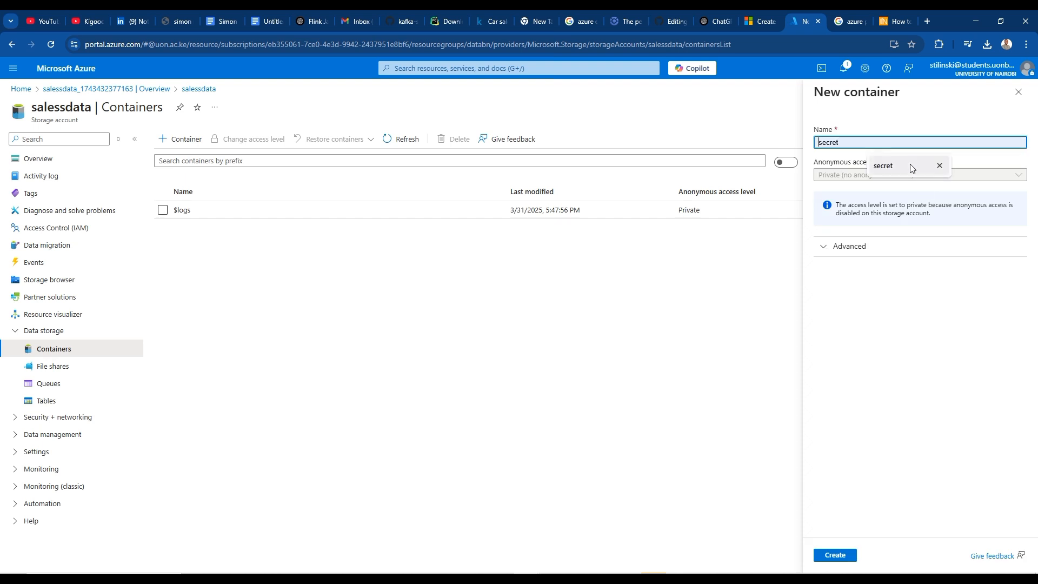
type("sales")
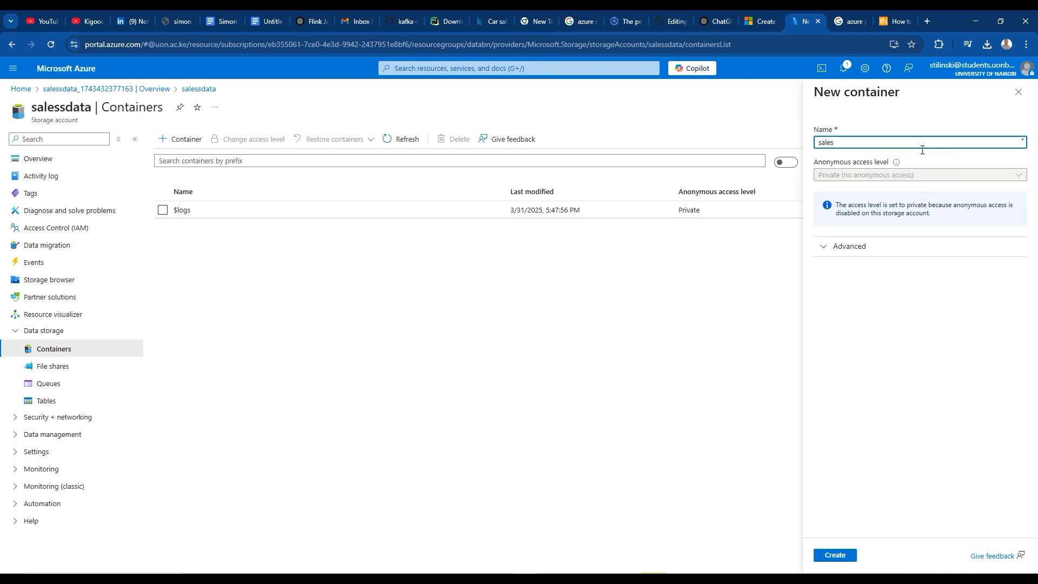
left_click(846, 558)
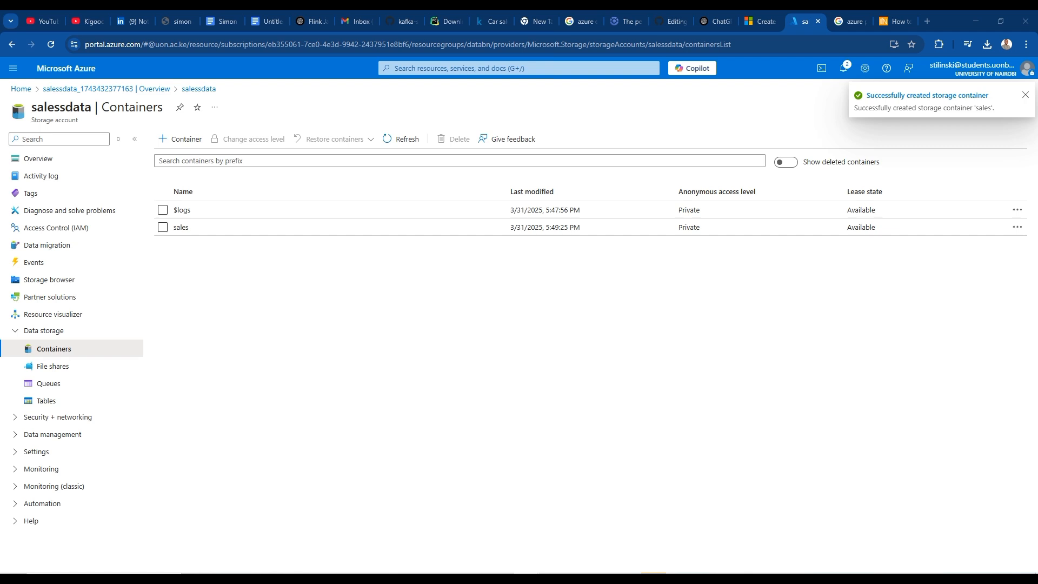
Open the sales container and add a directory named raw
left_click(180, 227)
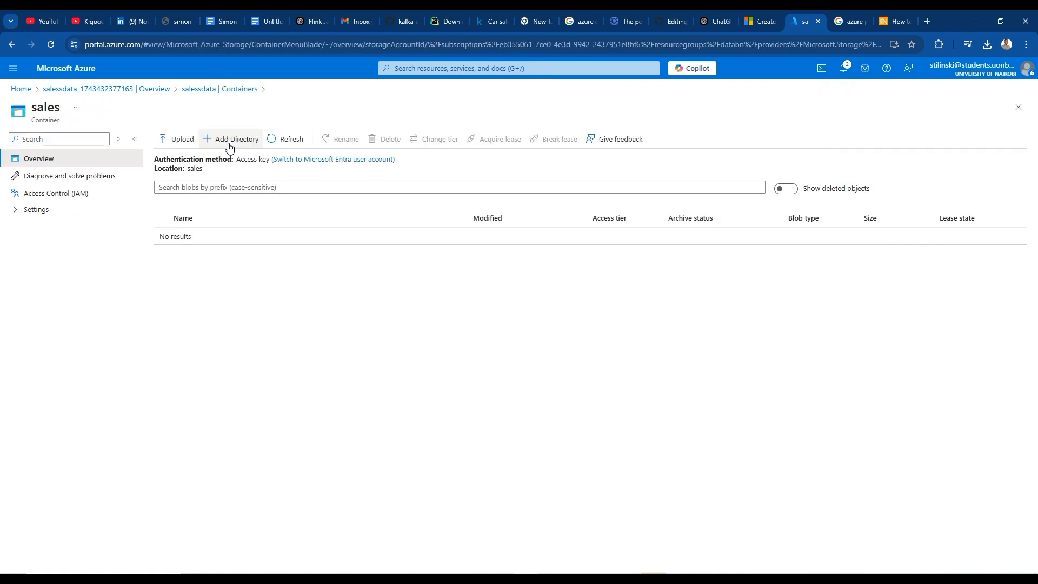
left_click(229, 142)
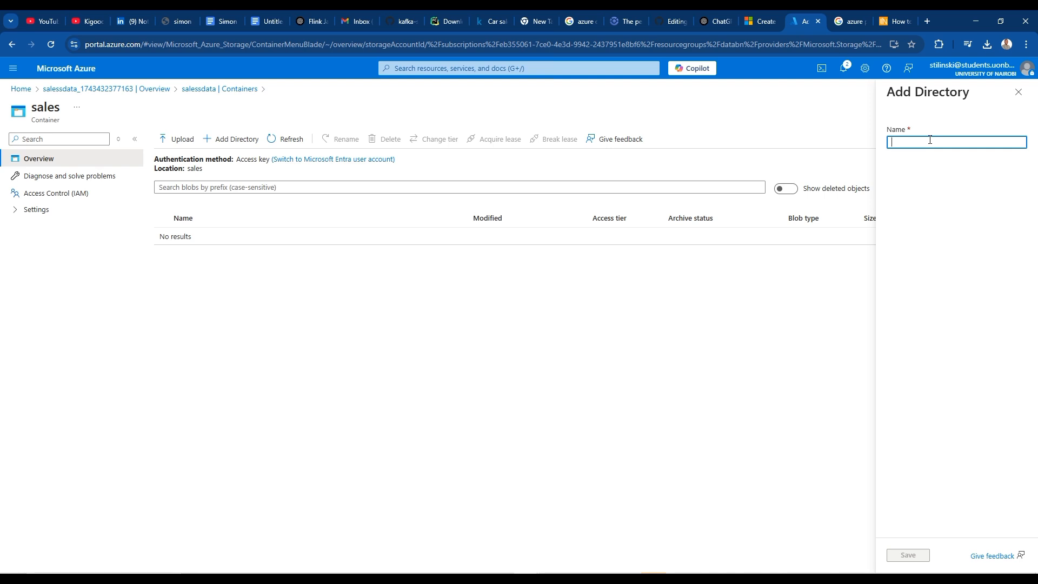
type("raw")
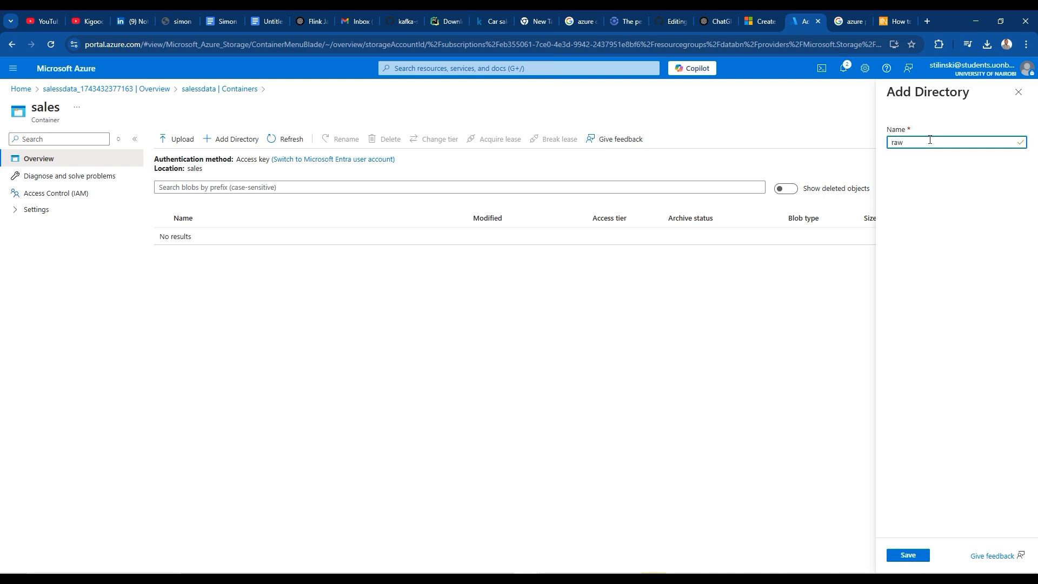
left_click(918, 558)
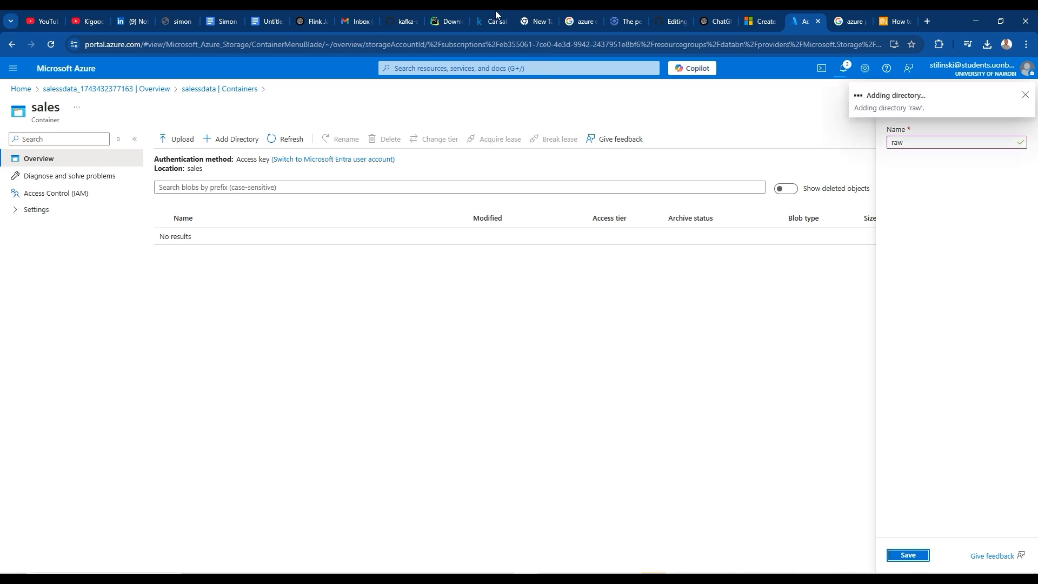
Add a second directory named clean to the sales container
left_click(230, 139)
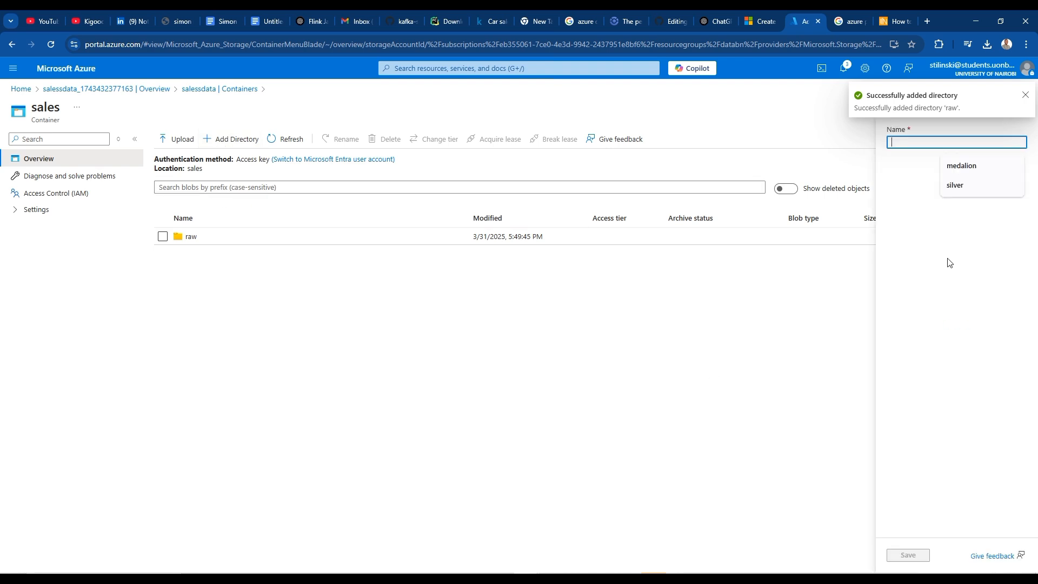
type("clean")
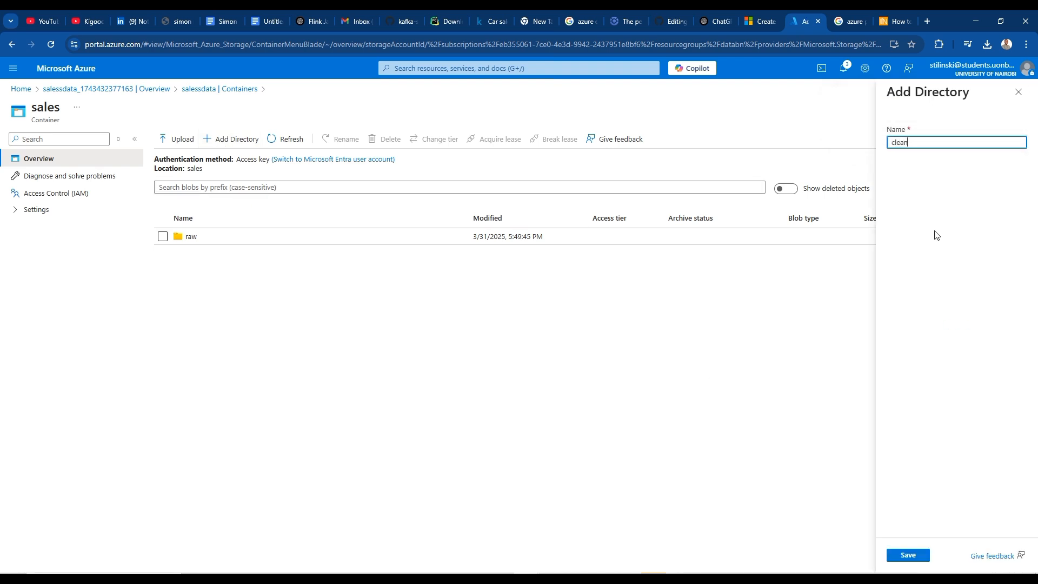
left_click(913, 555)
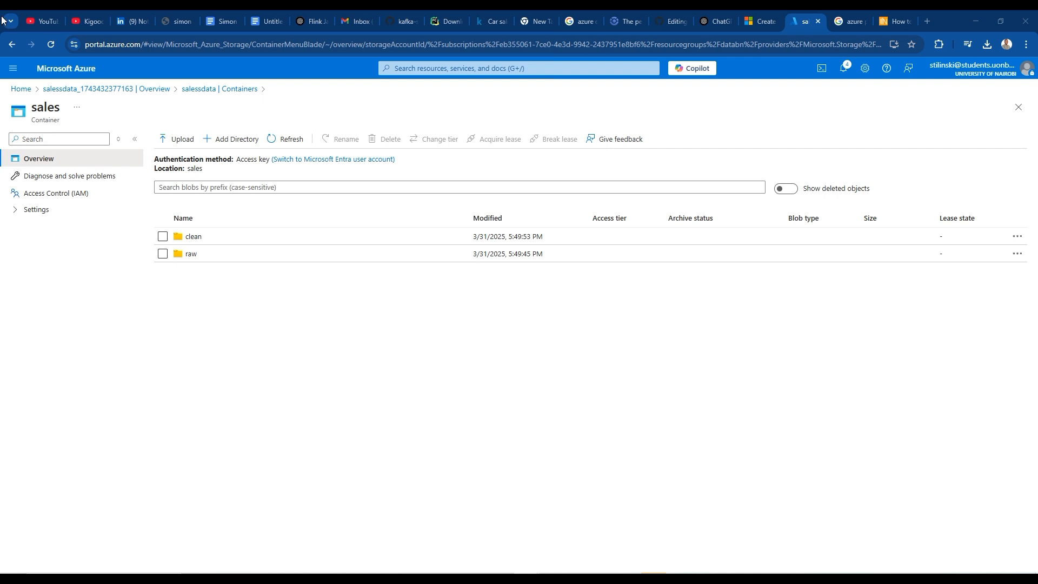
Search the portal for data and open the Data factories service in a separate browser tab
left_click(453, 67)
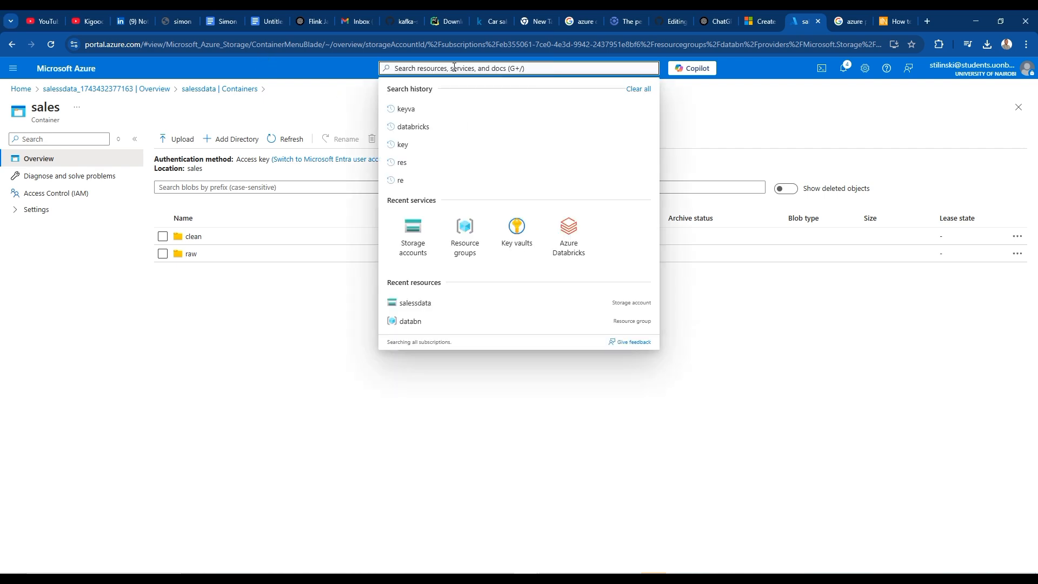
type("data")
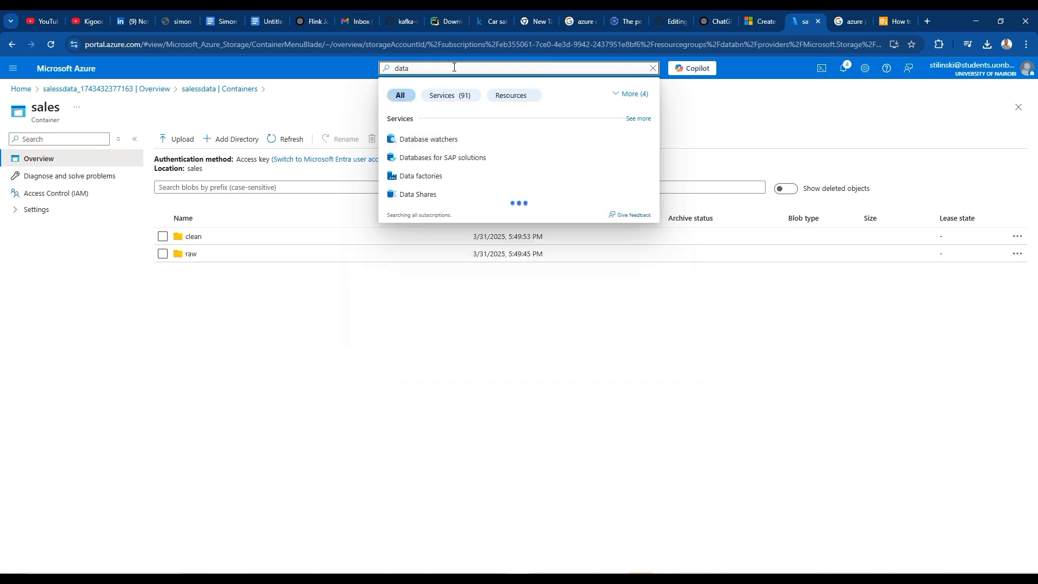
right_click(462, 178)
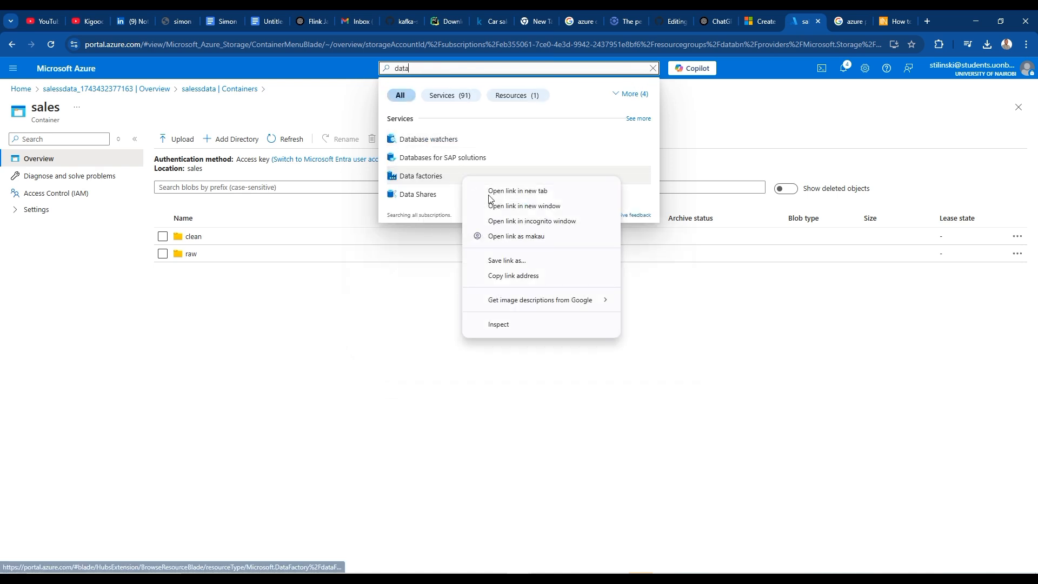
left_click(529, 198)
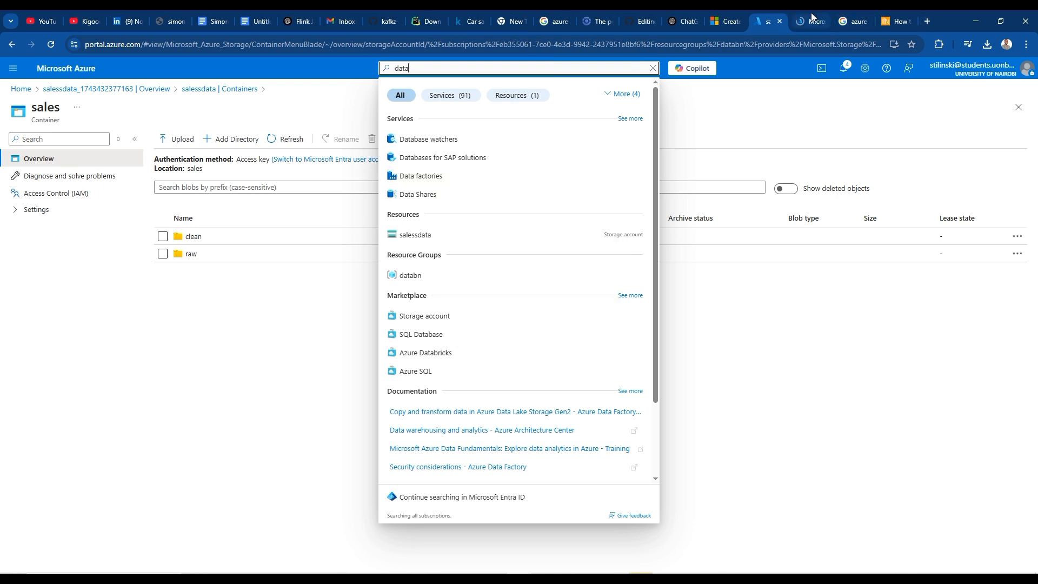
left_click(812, 19)
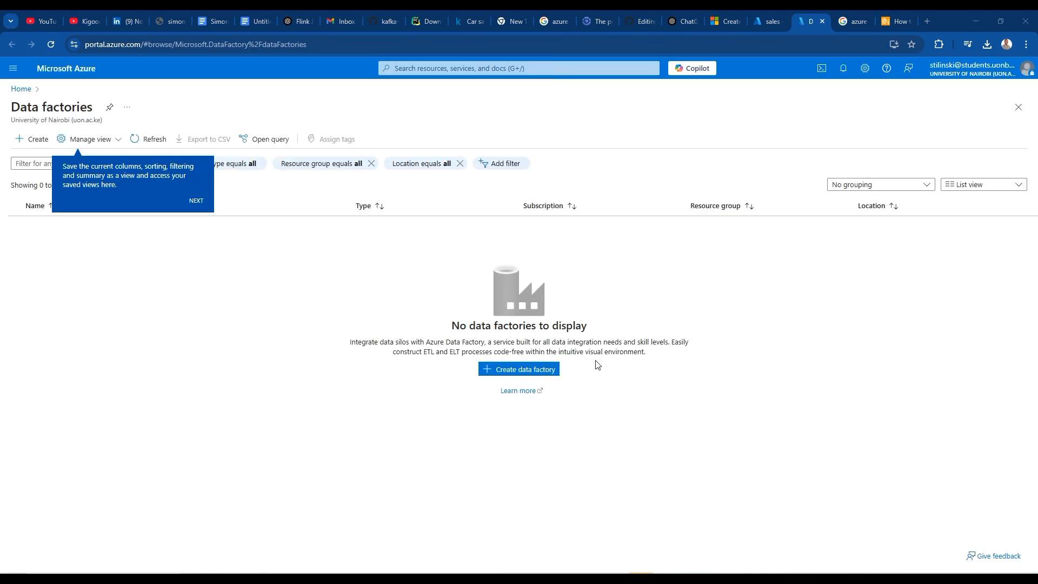
Start creating a data factory and assign it to the databn resource group
left_click(533, 372)
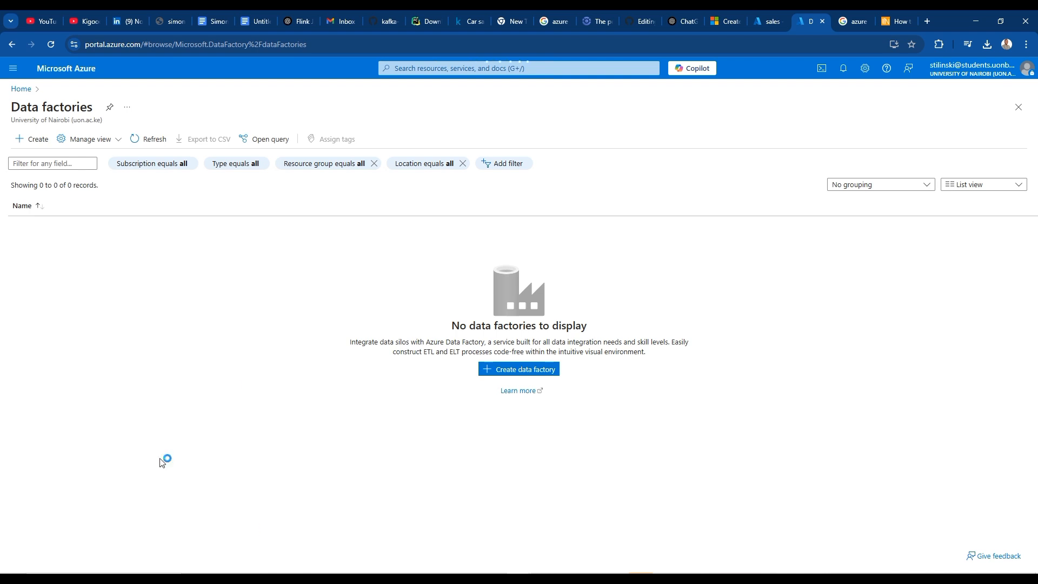
left_click(519, 371)
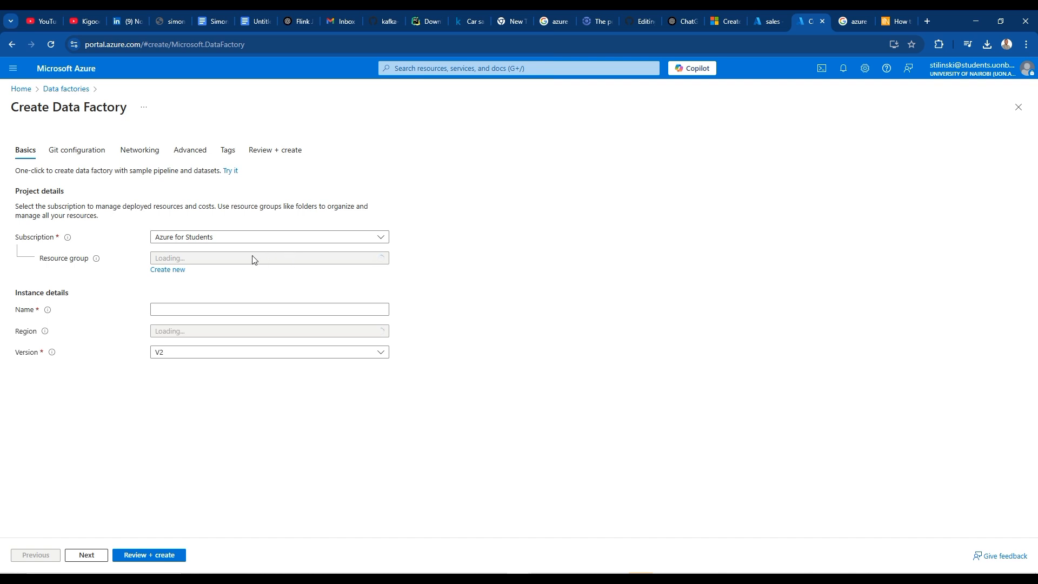
left_click(226, 262)
left_click(225, 294)
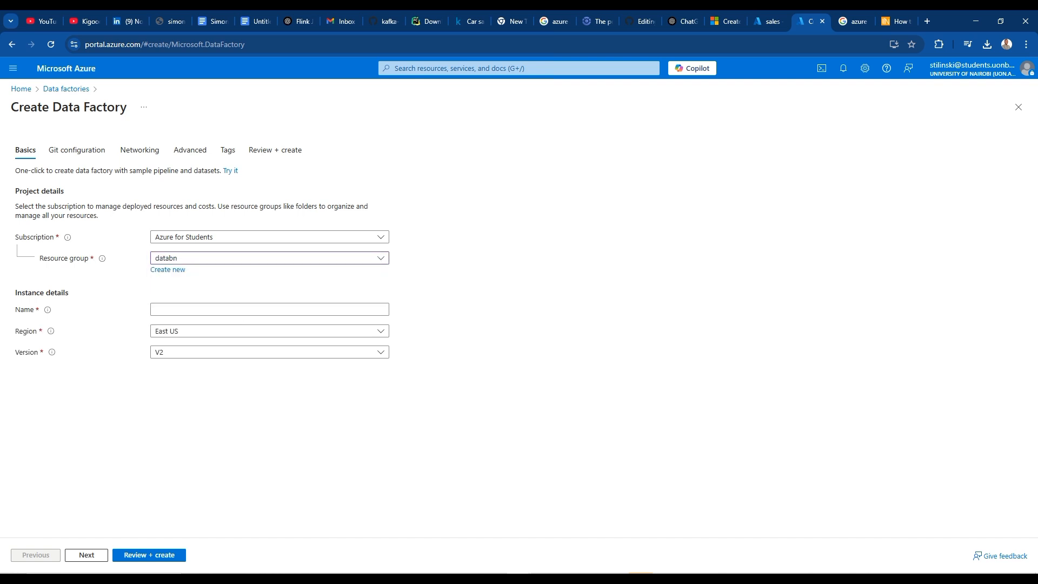
Name the data factory salesdatafa
left_click(208, 309)
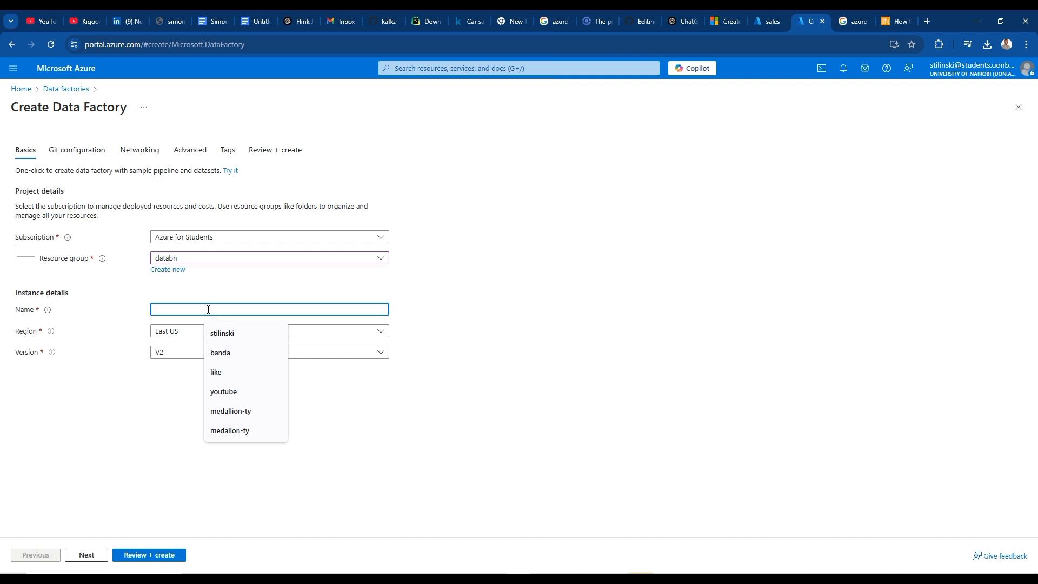
type("sake")
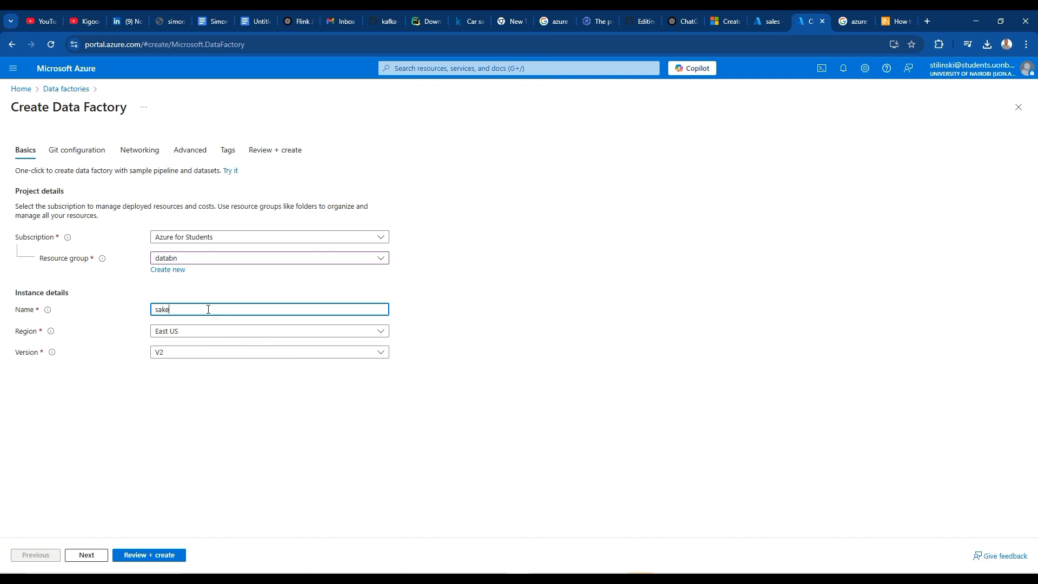
key("BackSpace")
key("BackSpace")
type("les")
key("alt+Tab")
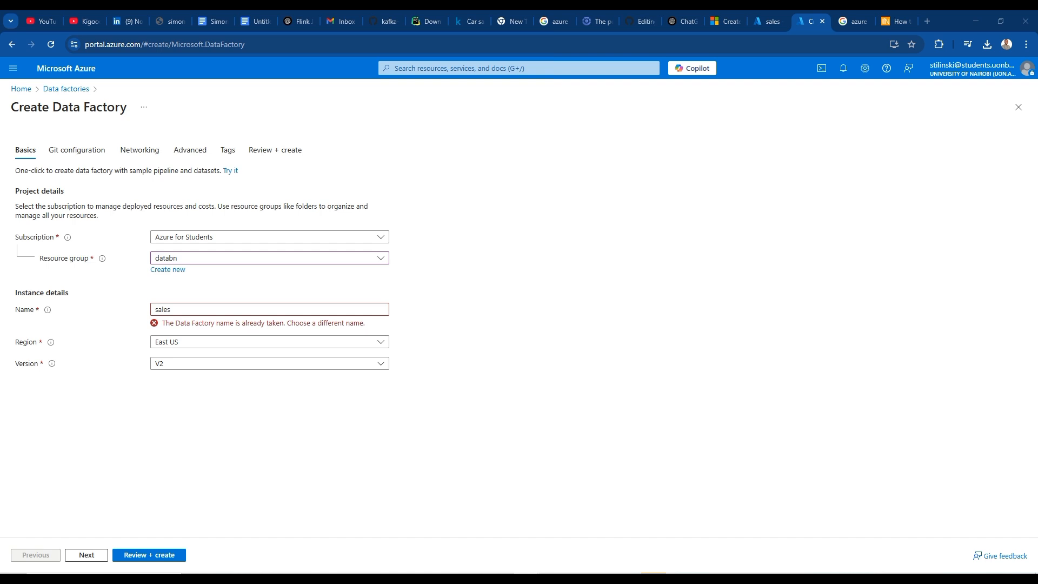
left_click(218, 309)
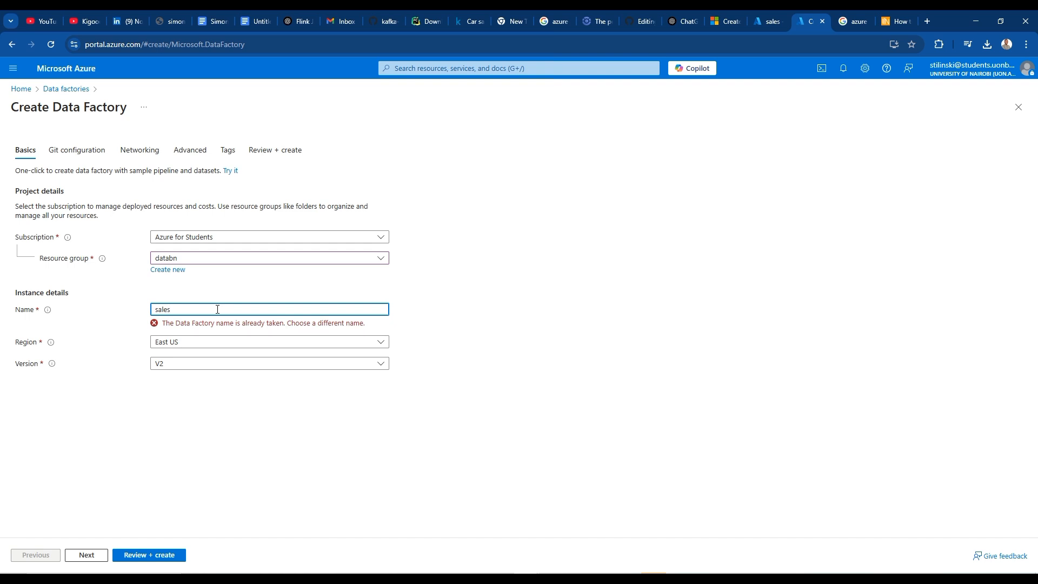
type("dataf")
left_click(162, 381)
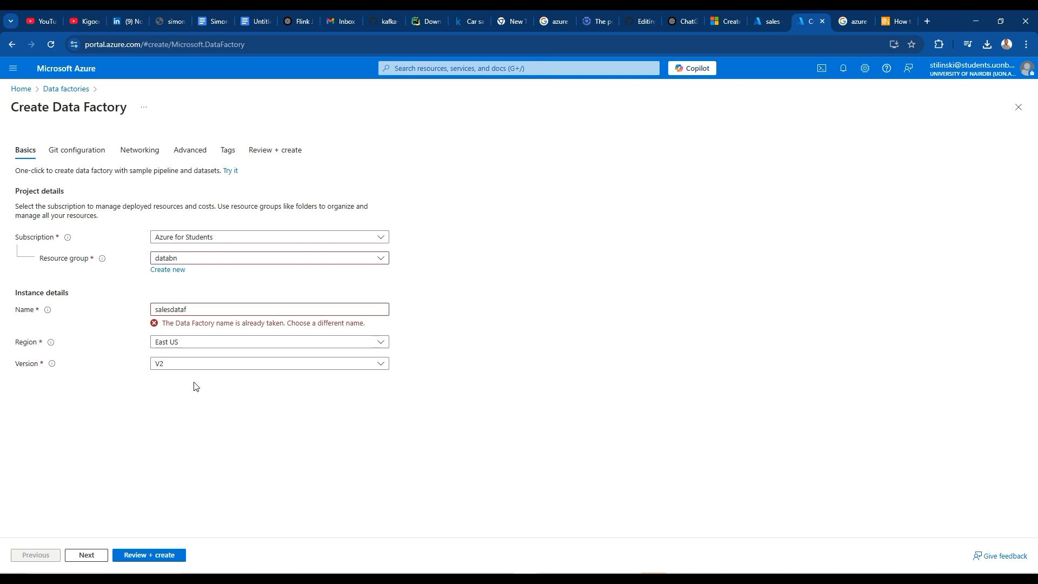
left_click(198, 308)
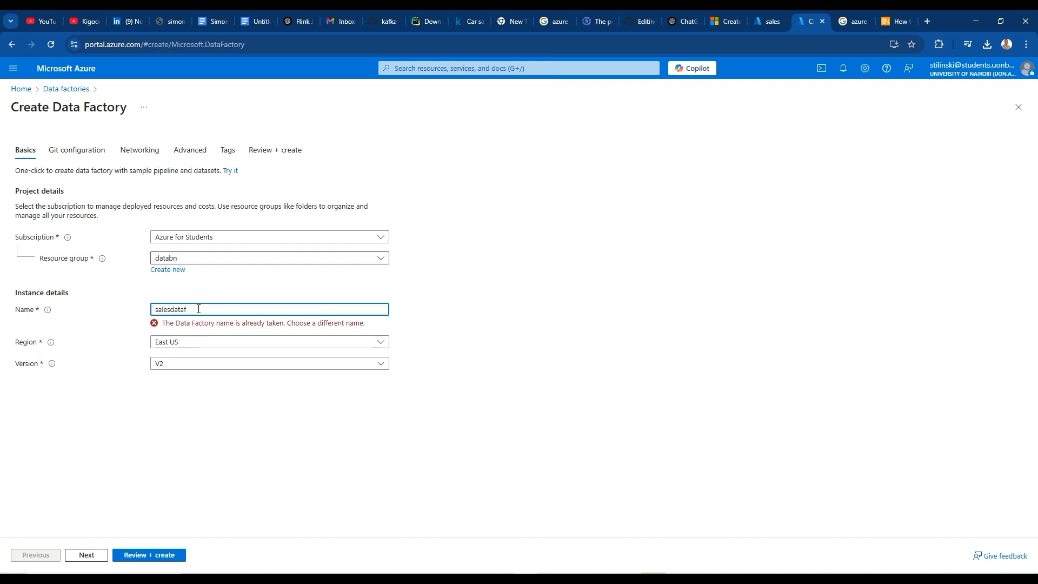
type("a")
Go through the remaining data factory settings, keeping their defaults, and create the factory
left_click(78, 150)
left_click(139, 152)
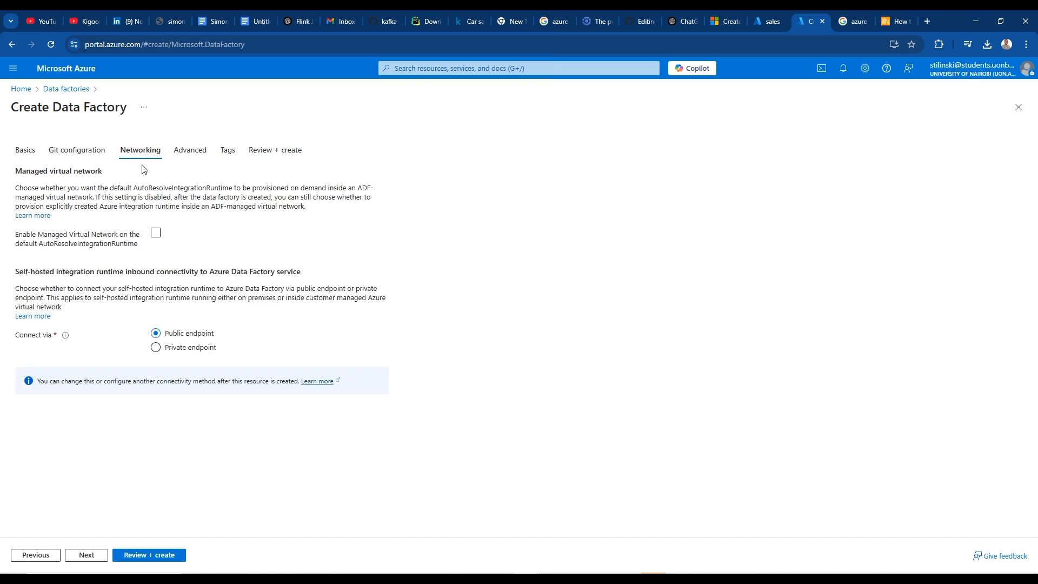
left_click(205, 154)
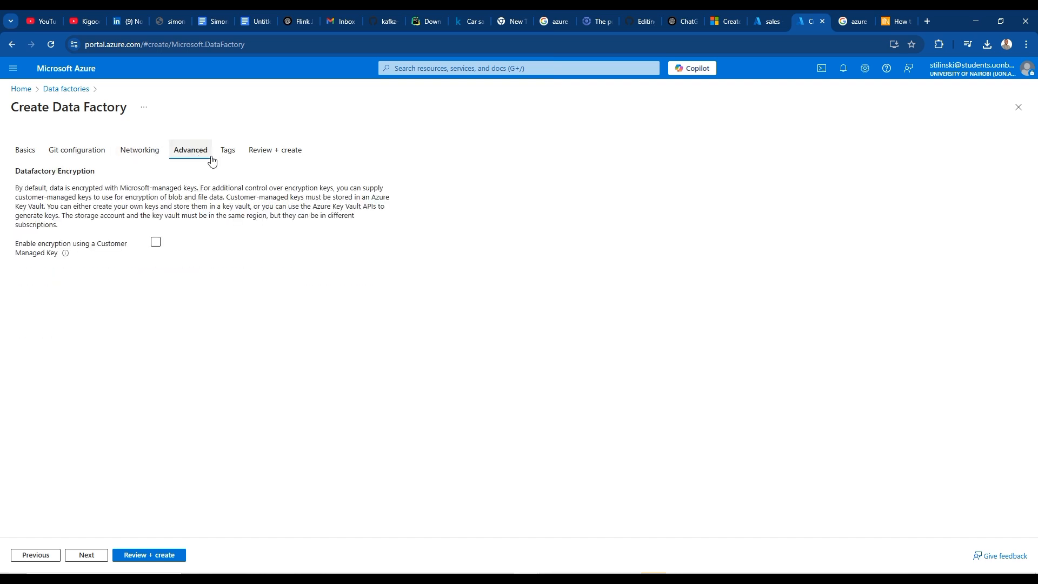
left_click(223, 154)
left_click(265, 154)
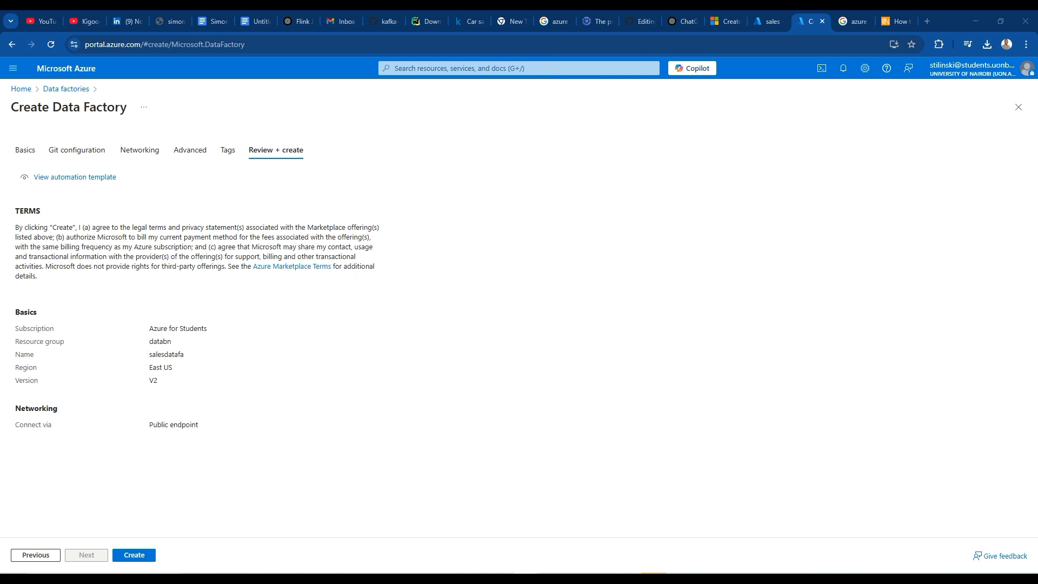
left_click(134, 555)
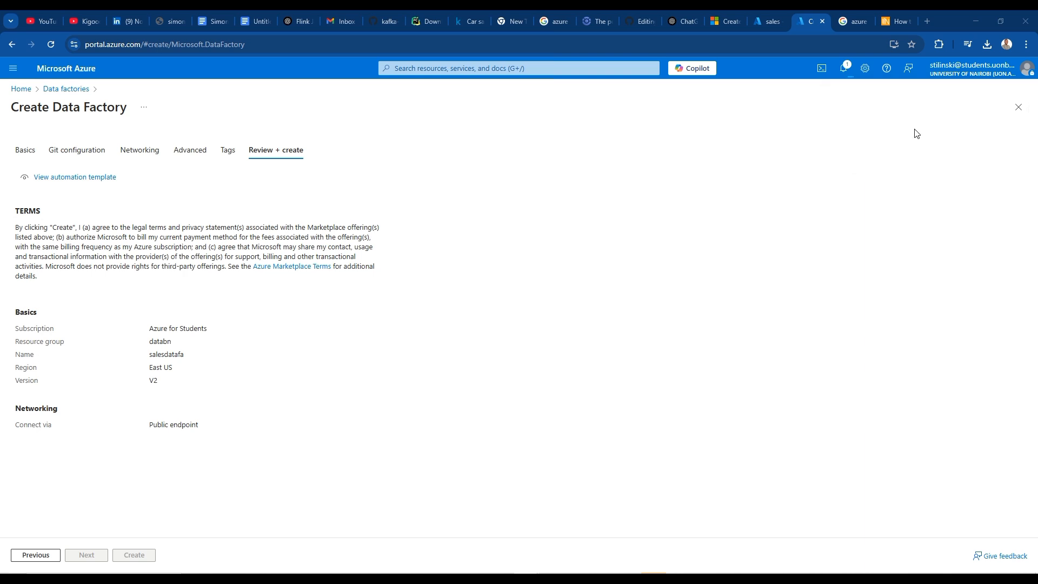
Switch to GitHub in a separate browser tab and open the raw supermarket_sales -.csv file from the azure repository
left_click(927, 22)
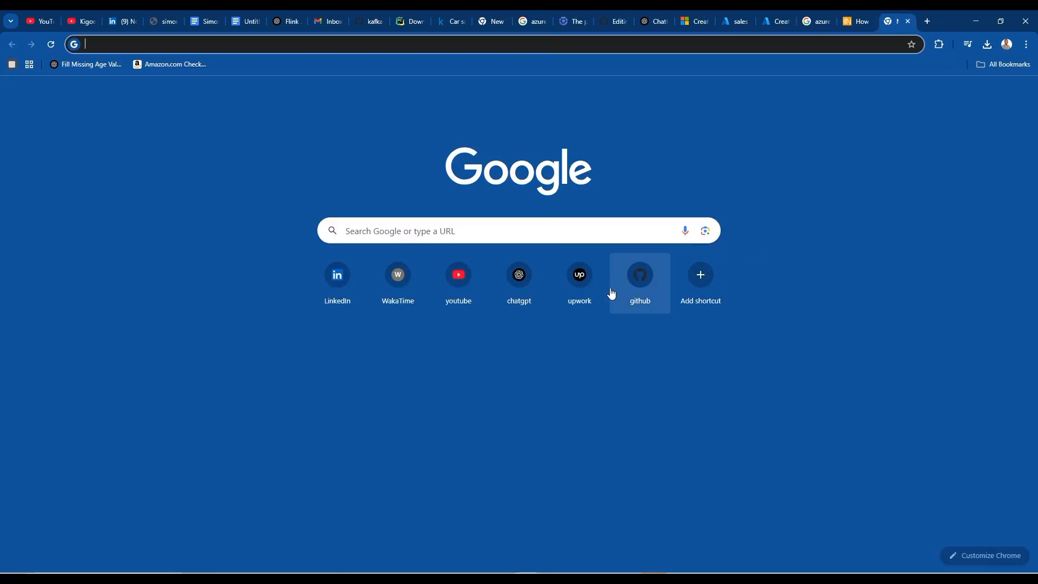
left_click(640, 281)
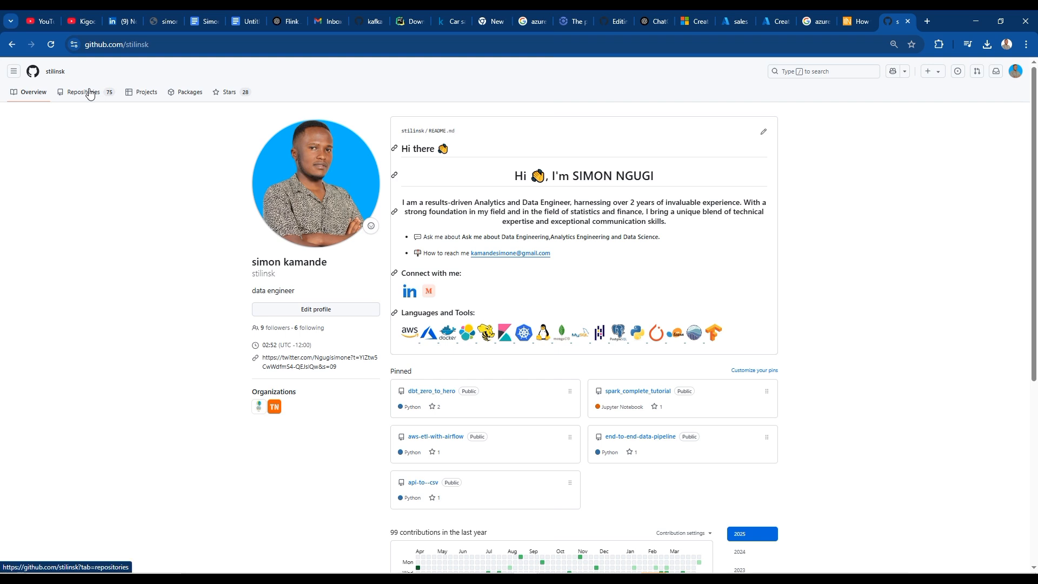
left_click(89, 93)
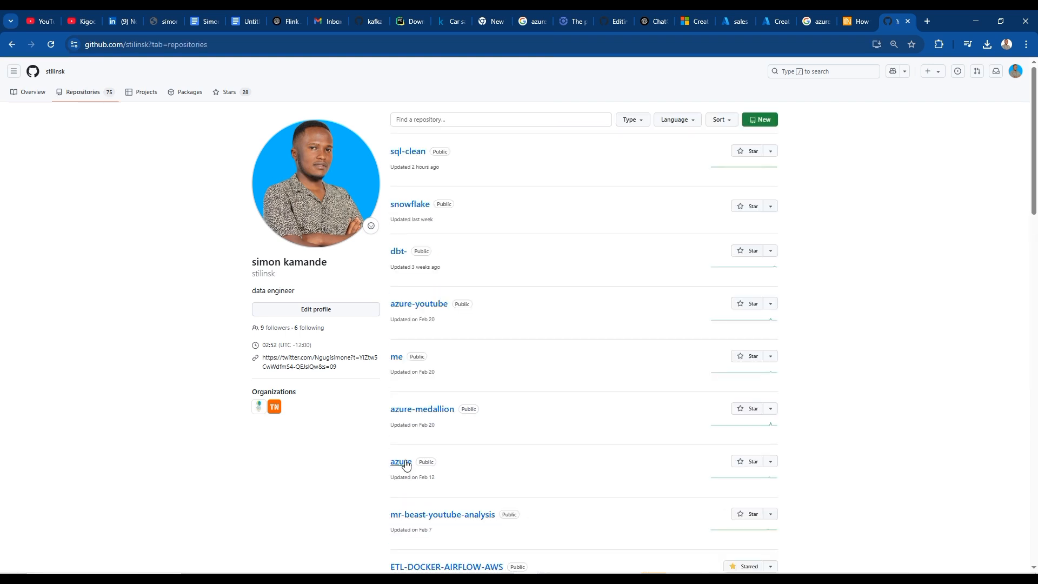
left_click(406, 464)
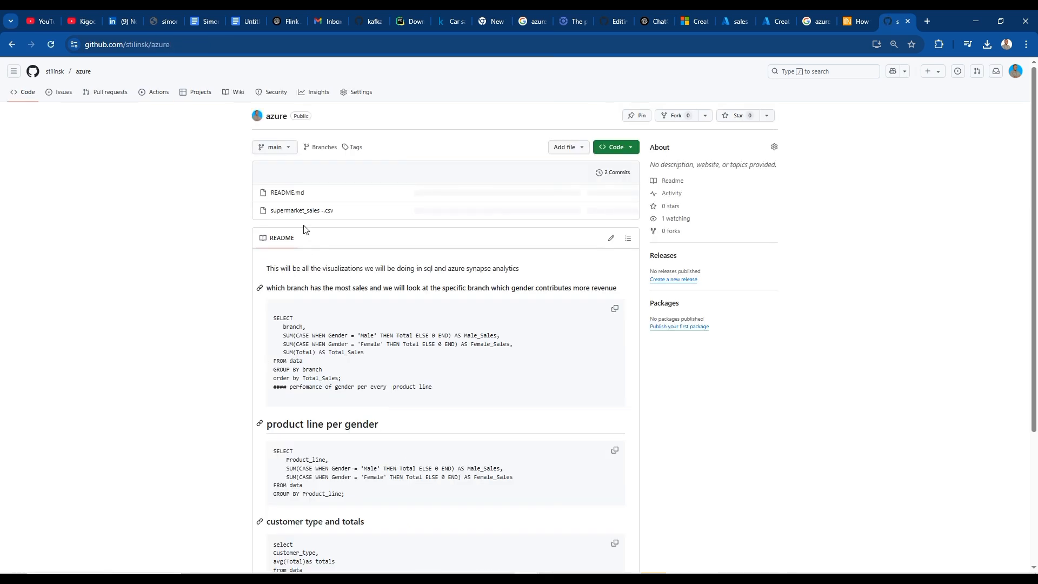
left_click(299, 212)
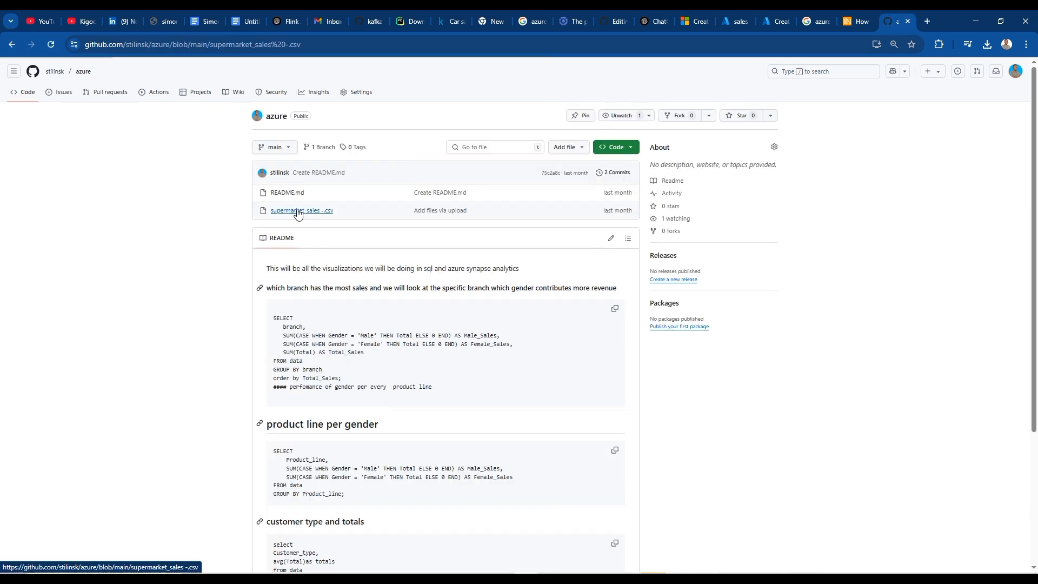
mouse_move(551, 578)
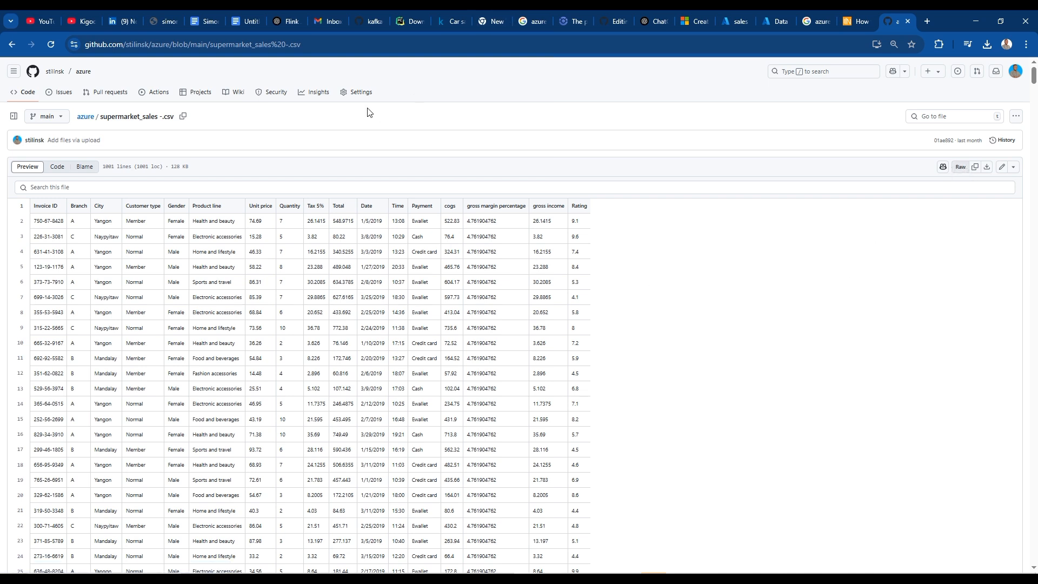
left_click(960, 167)
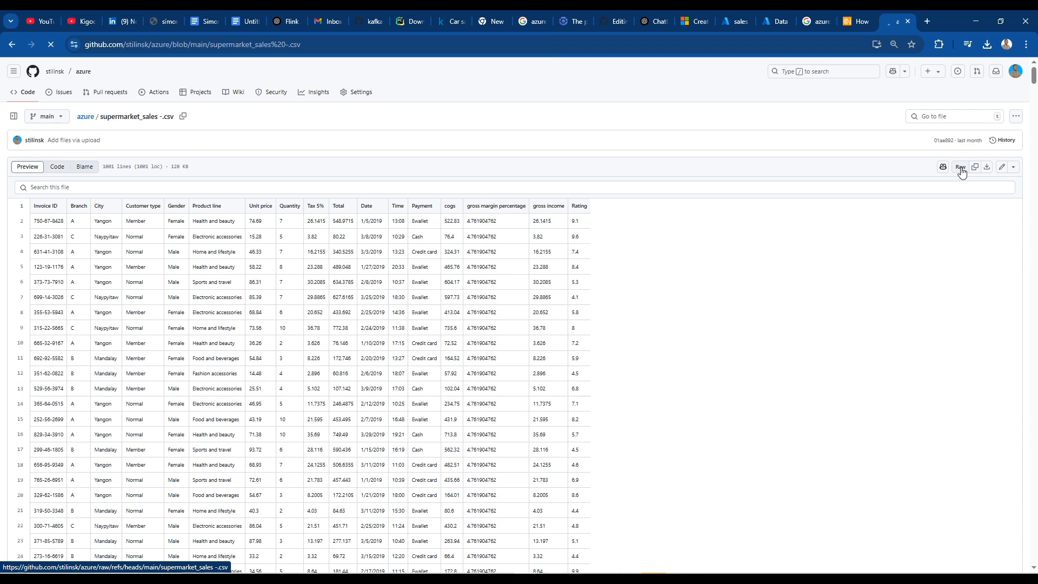
left_click(435, 45)
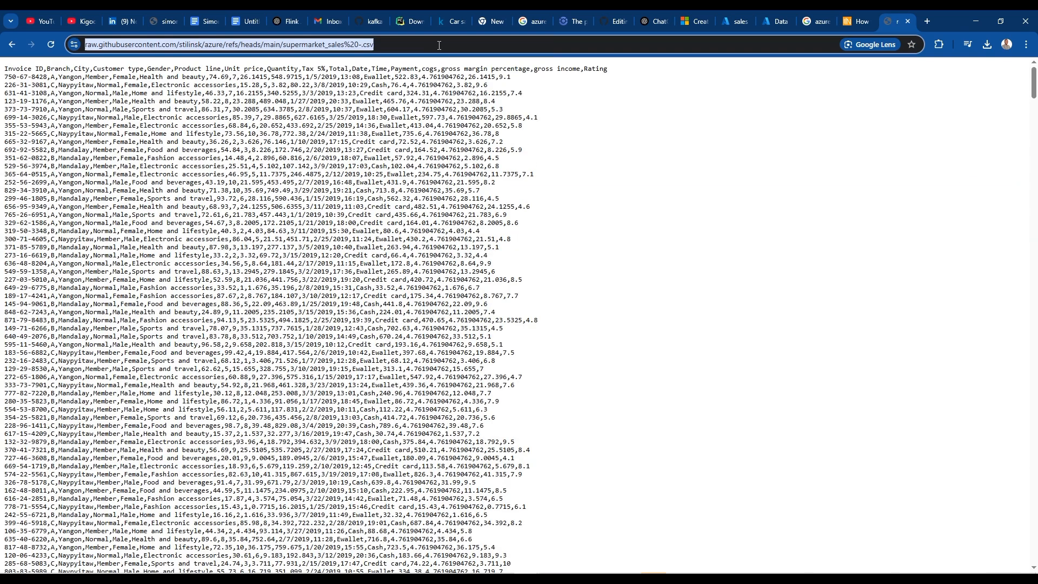
Return to the Azure deployment page, open the deployed data factory and launch Azure Data Factory Studio
left_click(768, 21)
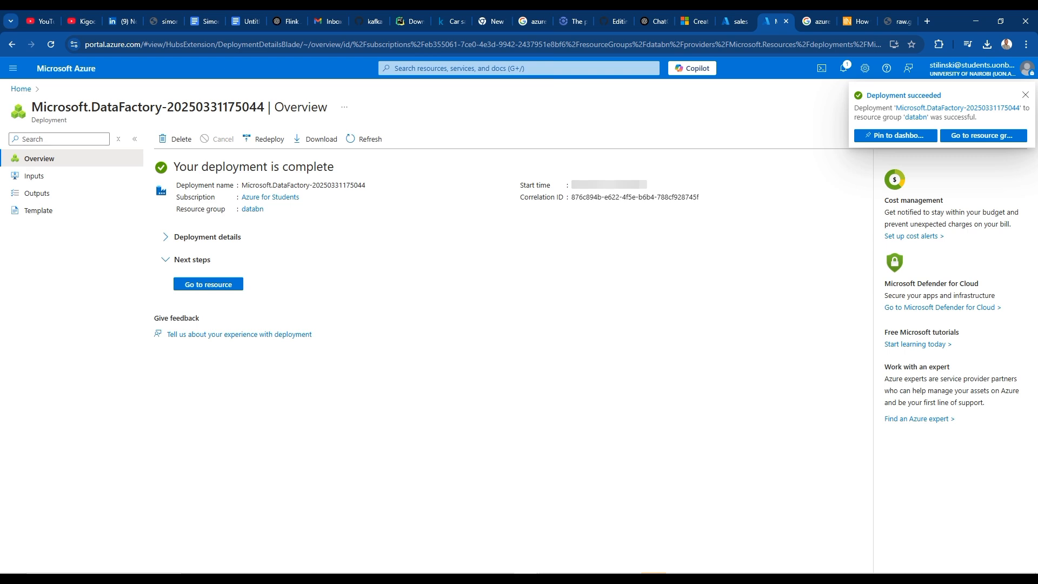
left_click(208, 284)
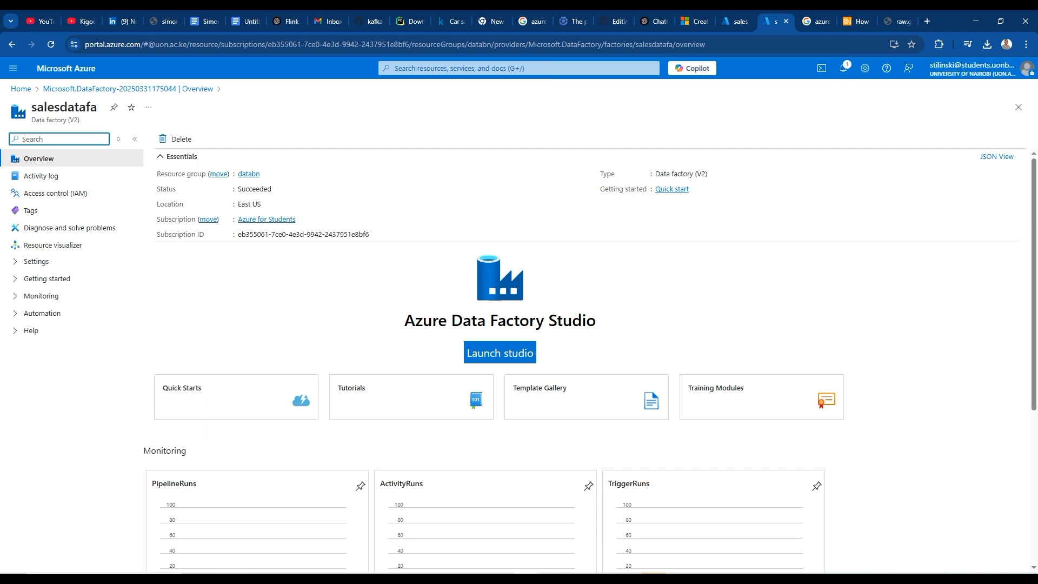
left_click(497, 350)
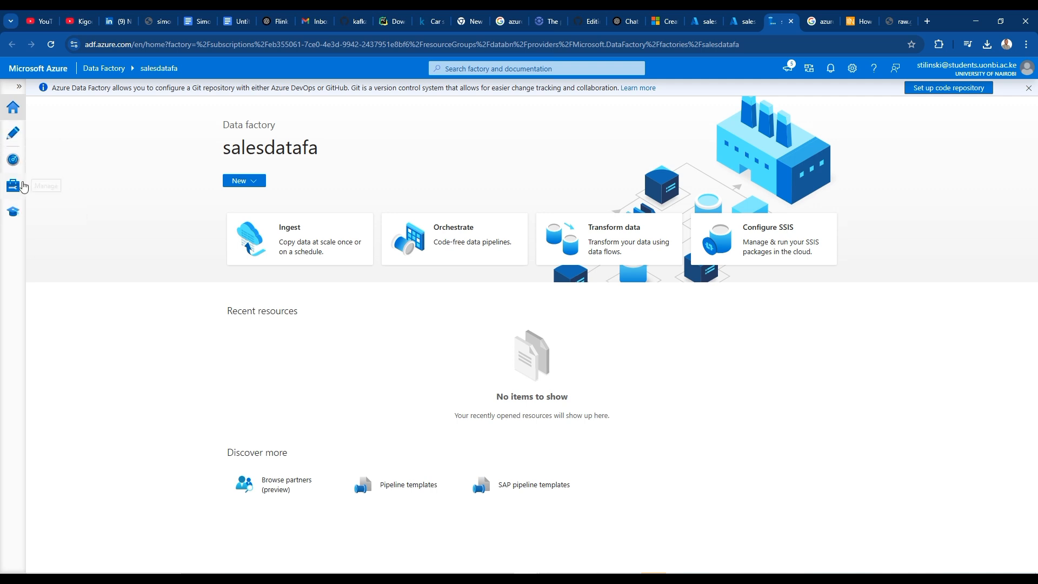
Create a blank pipeline in the factory's authoring area
left_click(19, 139)
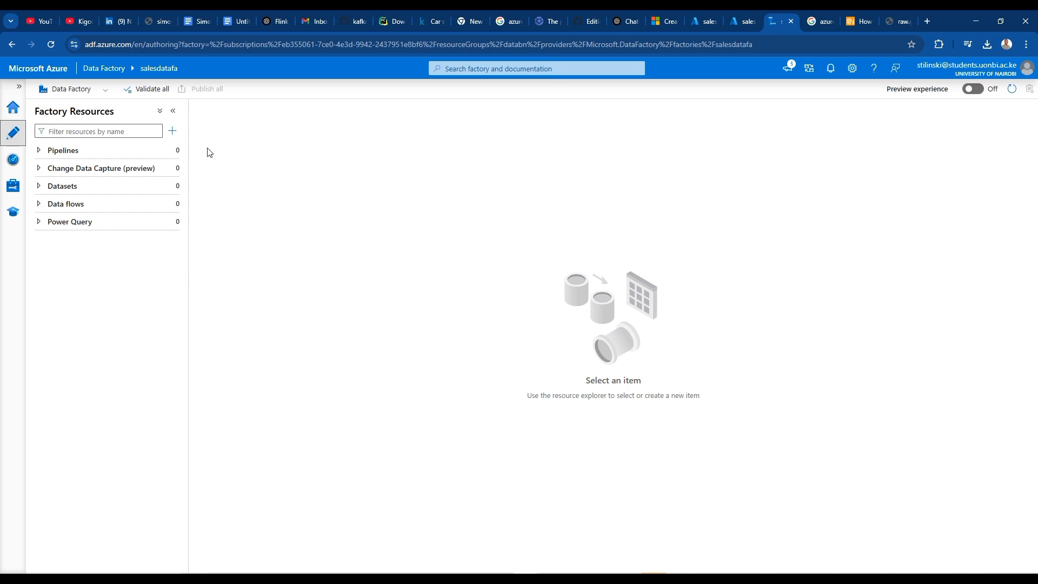
left_click(160, 151)
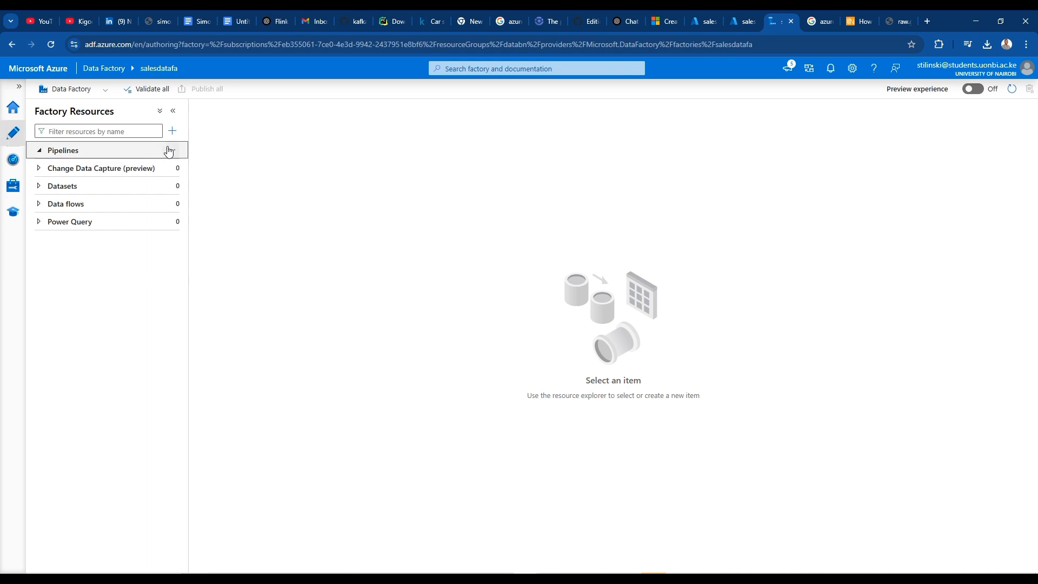
left_click(170, 151)
left_click(206, 167)
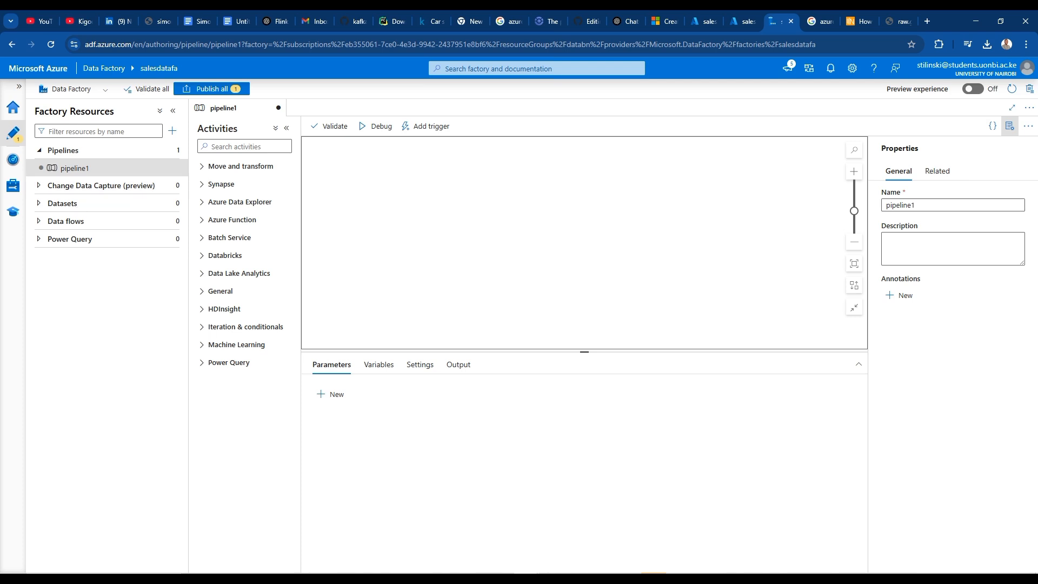
Rename the pipeline as ingest
left_click(928, 207)
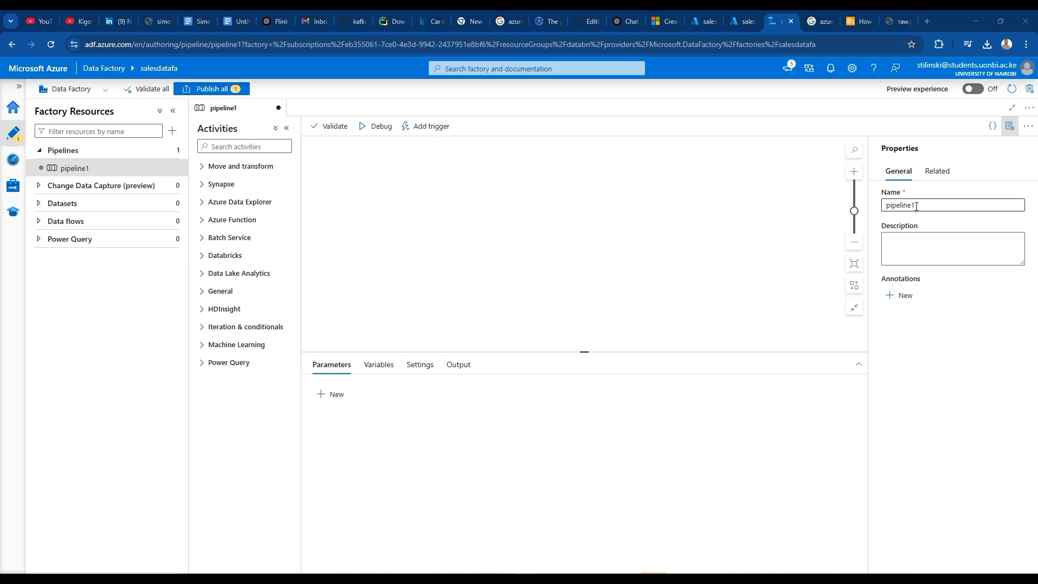
key("BackSpace")
key("BackSpace")
key("BackSpace")
key("BackSpace")
key("BackSpace")
key("BackSpace")
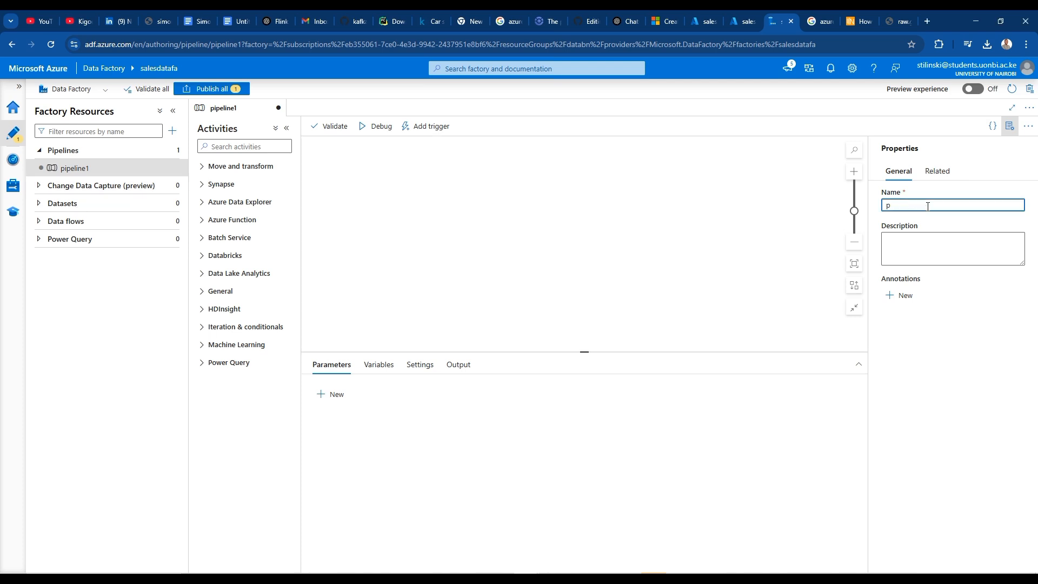
type("ingest")
key("BackSpace")
key("BackSpace")
key("BackSpace")
key("BackSpace")
key("BackSpace")
key("BackSpace")
type("inges")
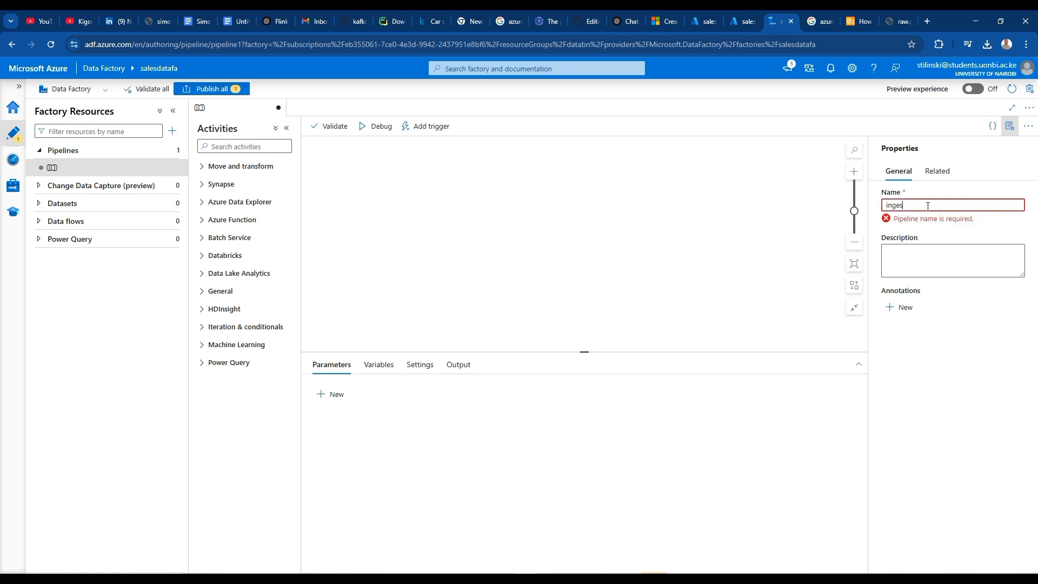
type("t")
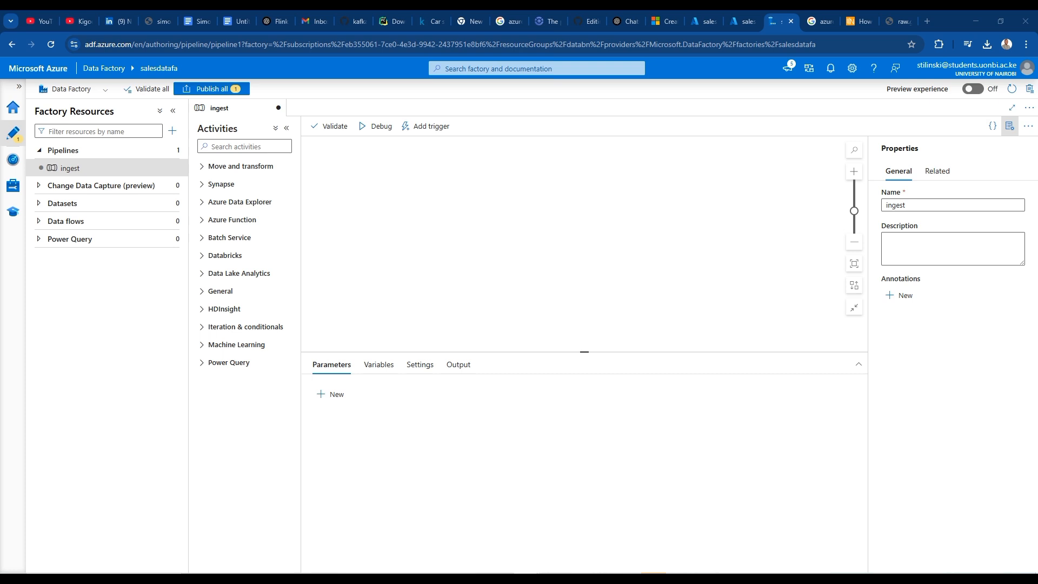
Add a Copy data activity to the ingest pipeline's canvas
left_click(326, 169)
left_click(222, 256)
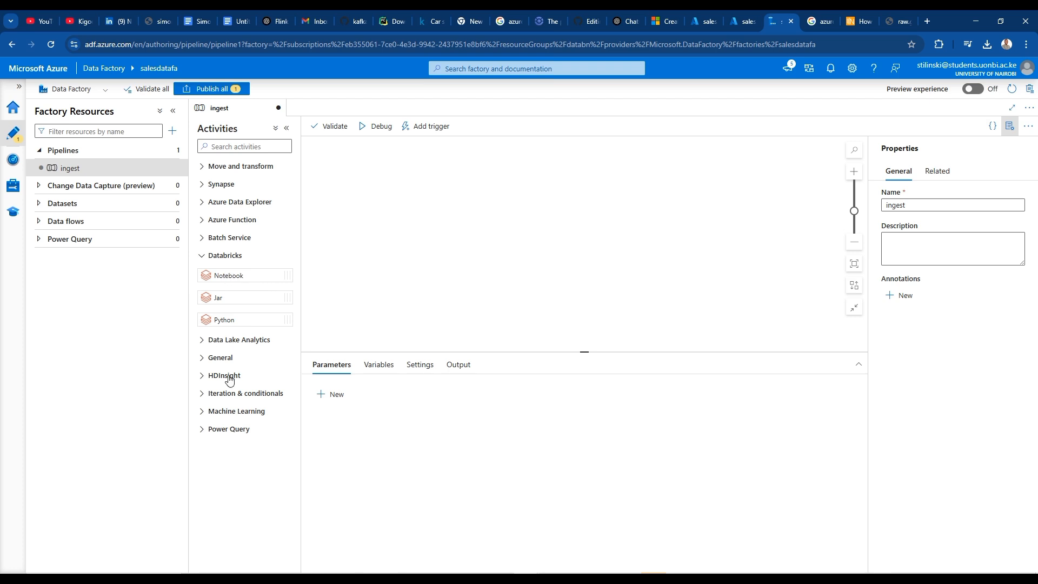
left_click(209, 169)
mouse_move(227, 187)
left_mouse_down()
mouse_move(535, 190)
mouse_move(493, 202)
left_mouse_up()
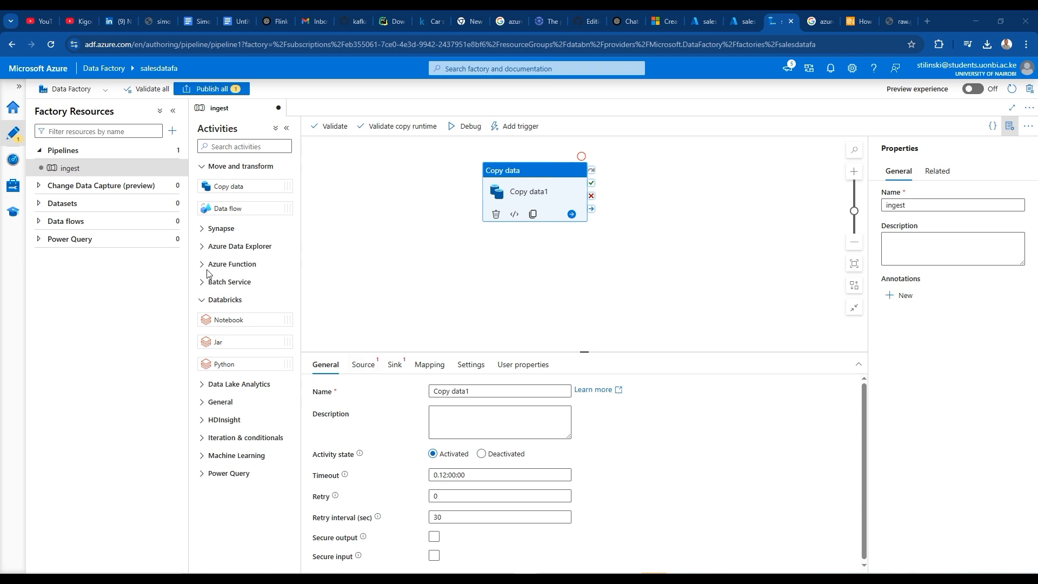
left_click(201, 302)
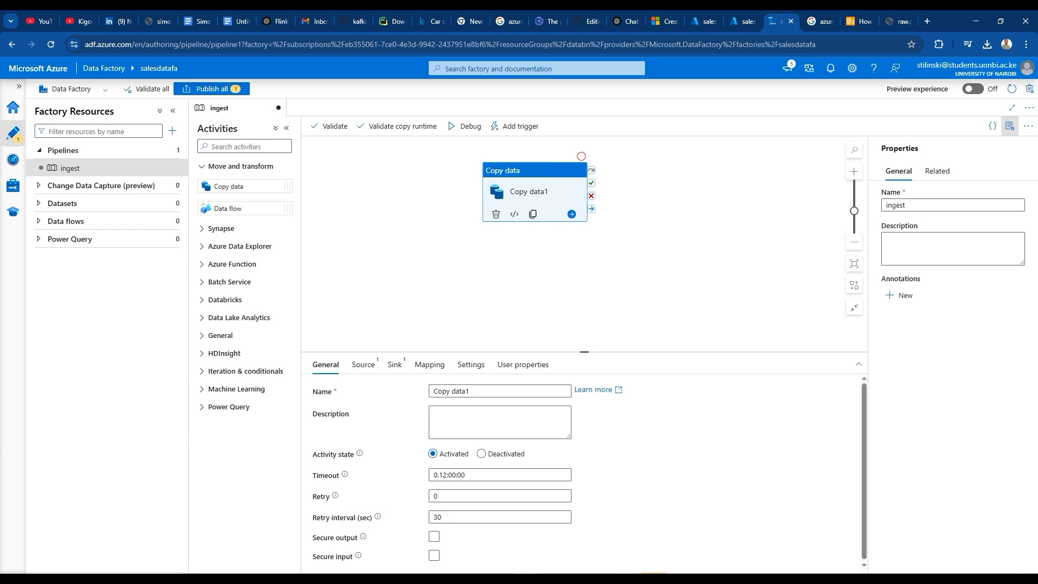
Copy the full URL of the raw supermarket sales CSV and go back to the data factory's Azure portal page
left_click(887, 20)
double_click(520, 44)
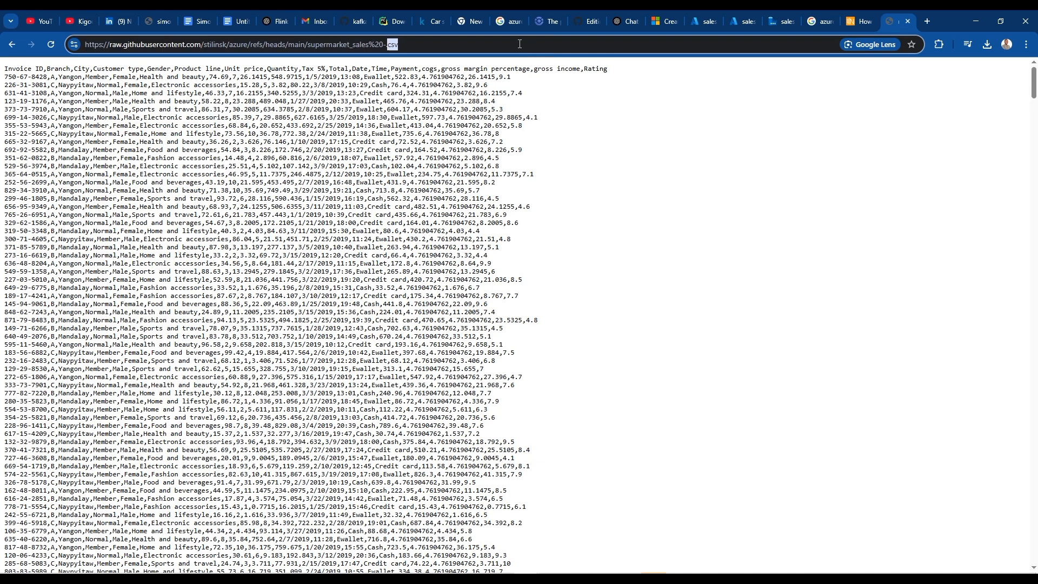
triple_click(518, 44)
key("ctrl+c")
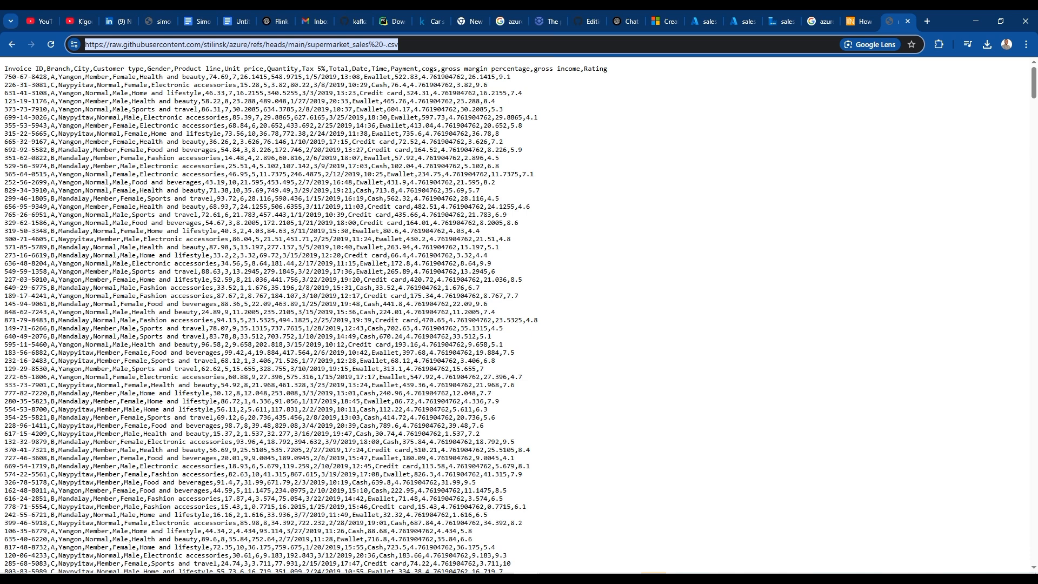
key("alt+Tab")
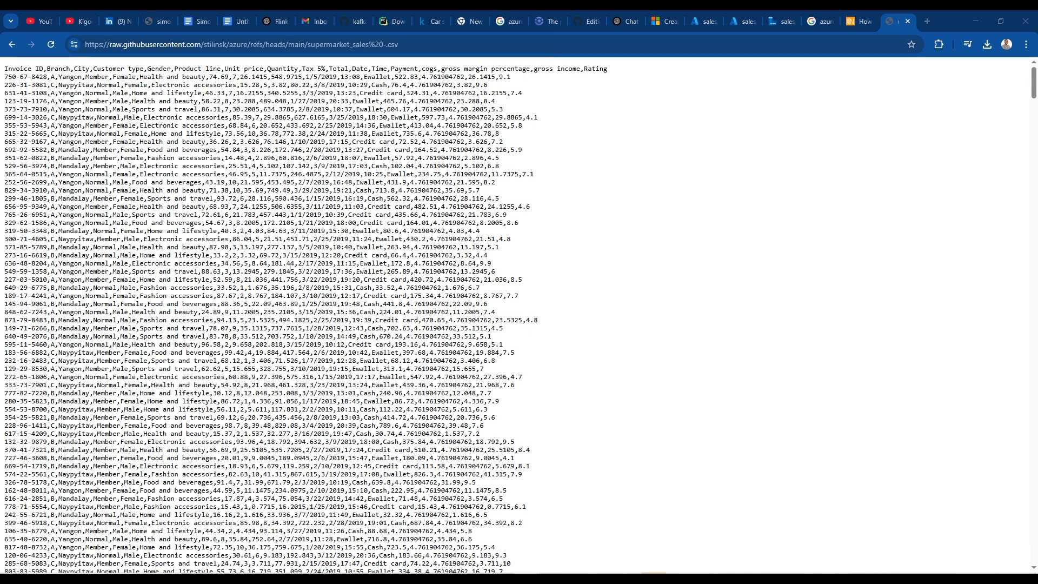
left_click(736, 21)
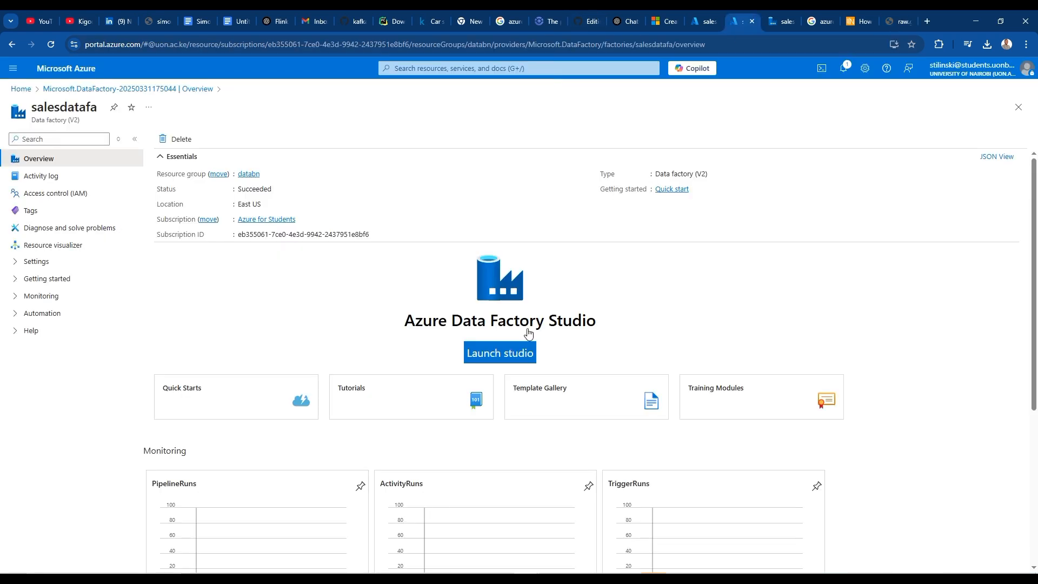
Return to Data Factory Studio and start a new source dataset for the Copy data activity, using the HTTP data store and DelimitedText format
left_click(780, 12)
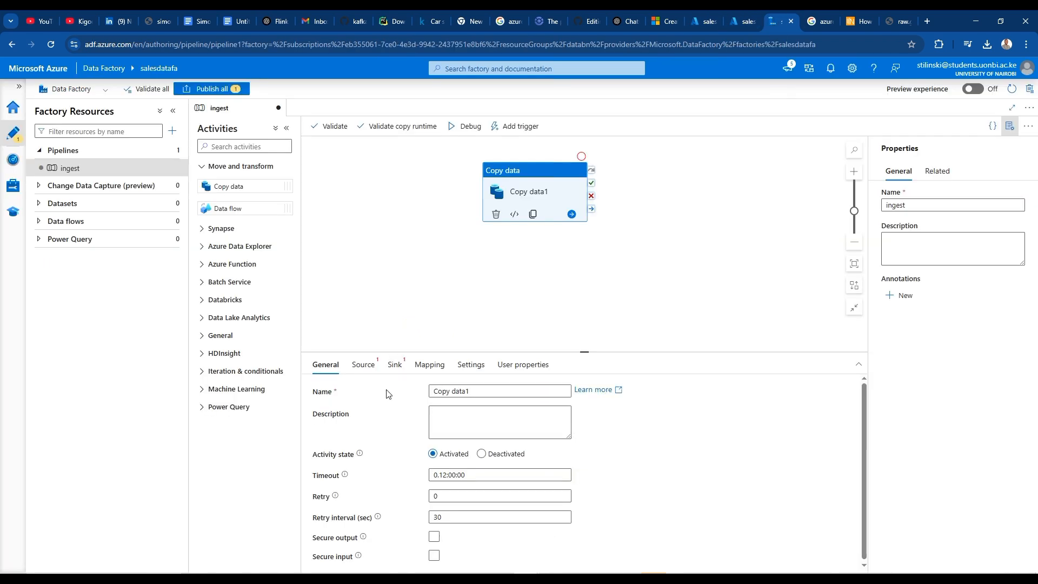
left_click(363, 365)
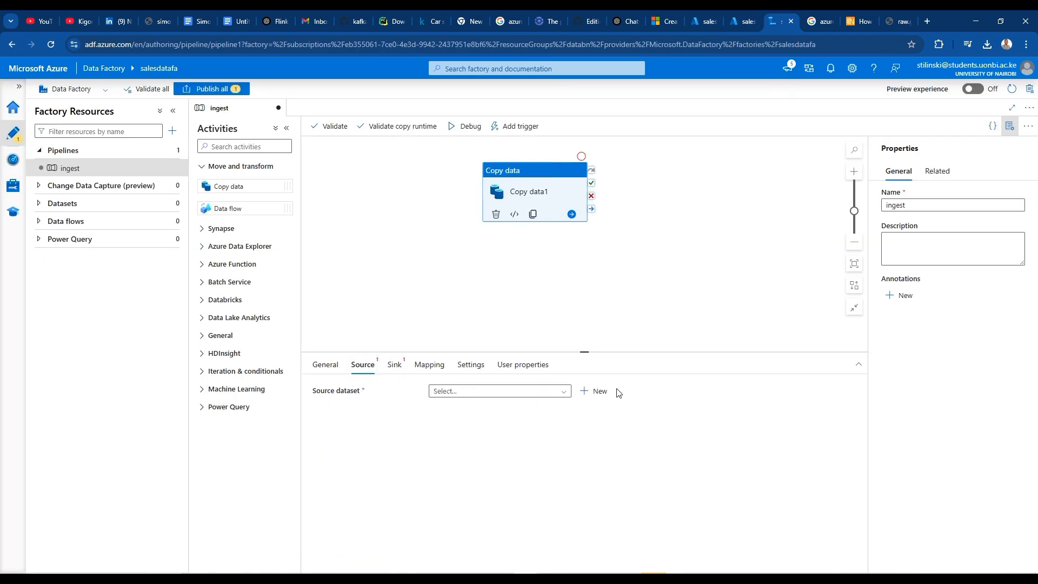
left_click(597, 392)
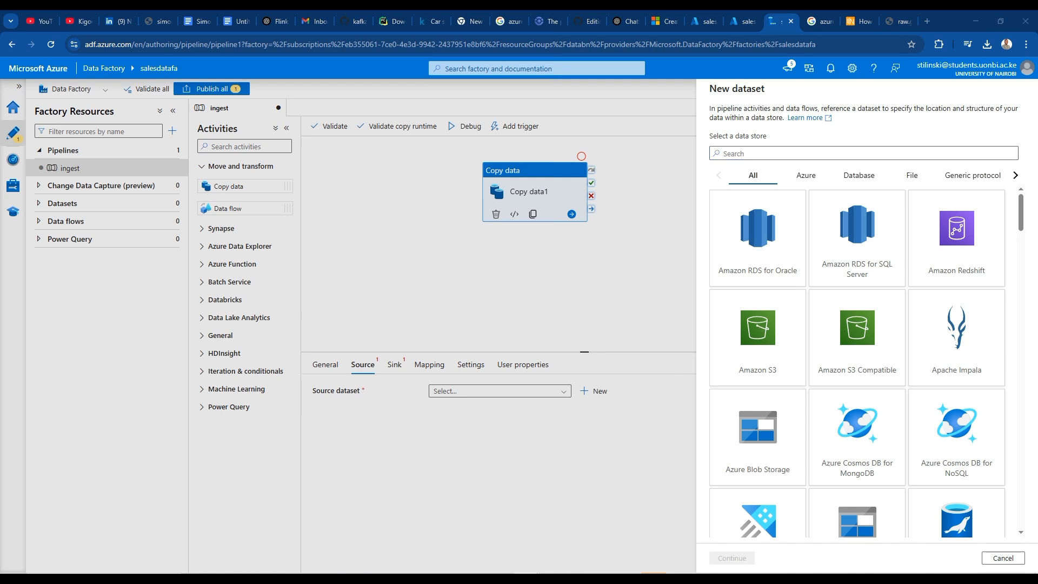
left_click(775, 155)
type("h")
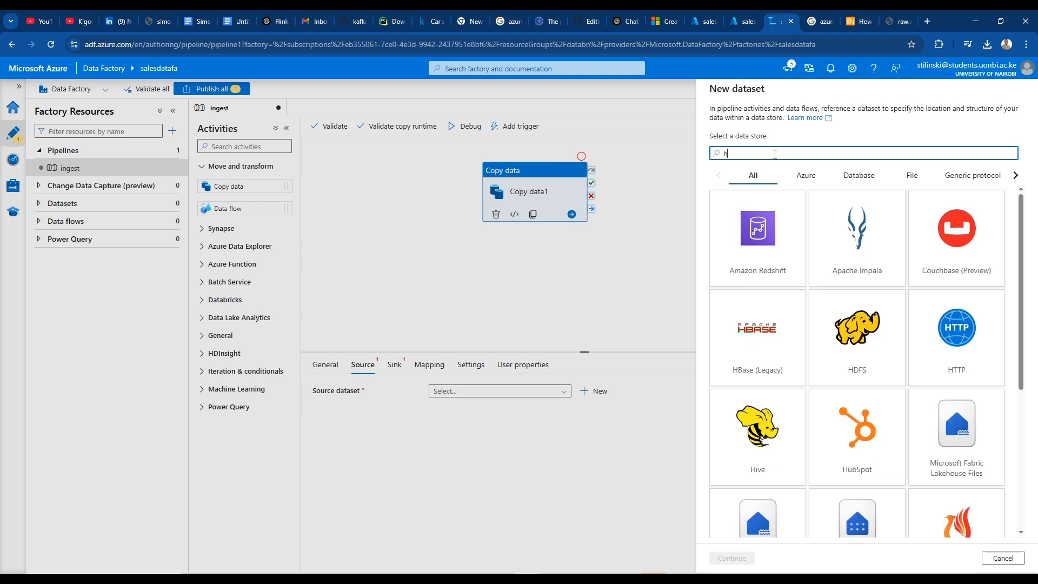
type("t")
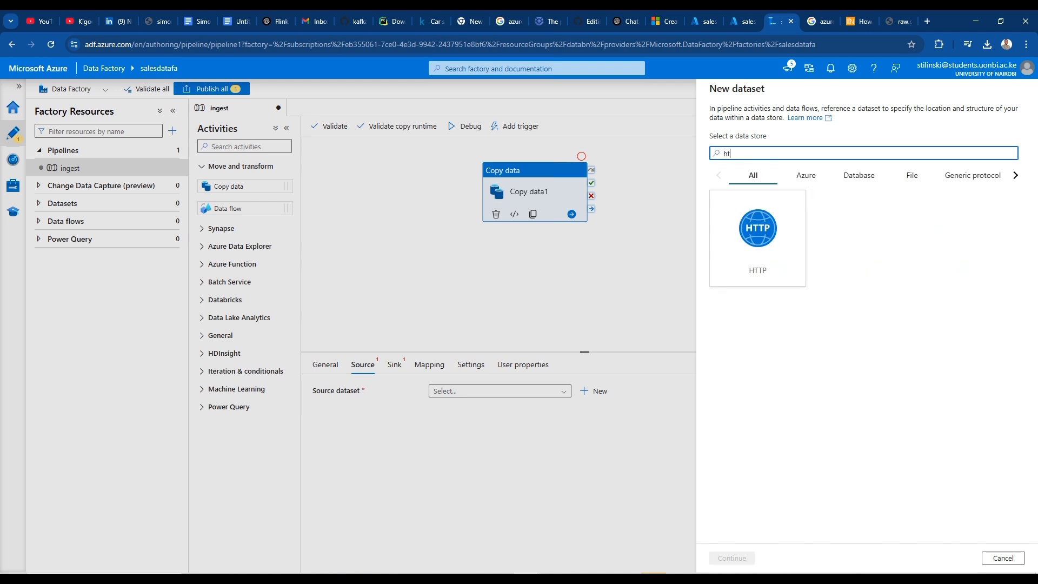
left_click(748, 247)
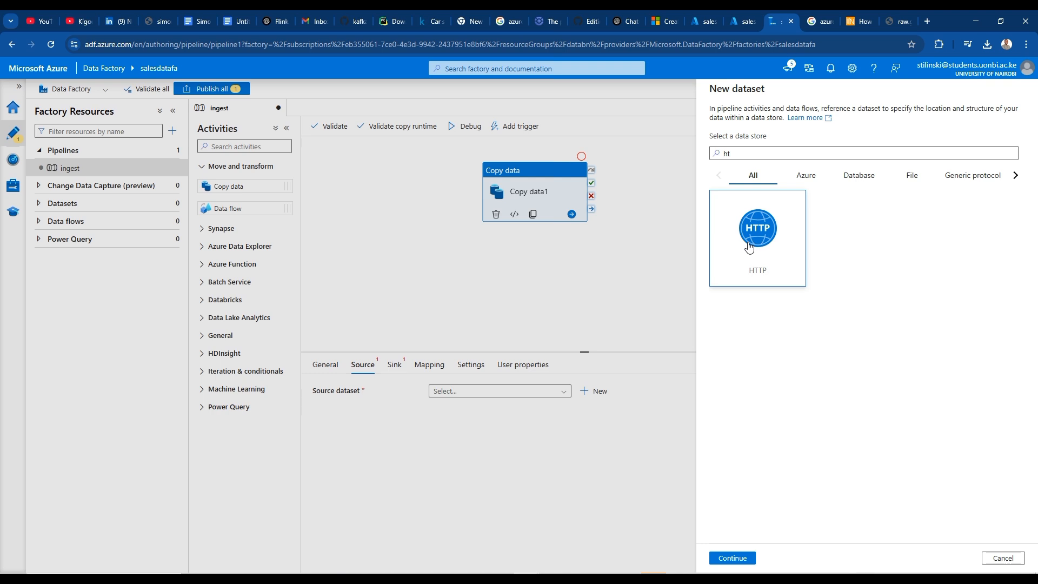
left_click(734, 557)
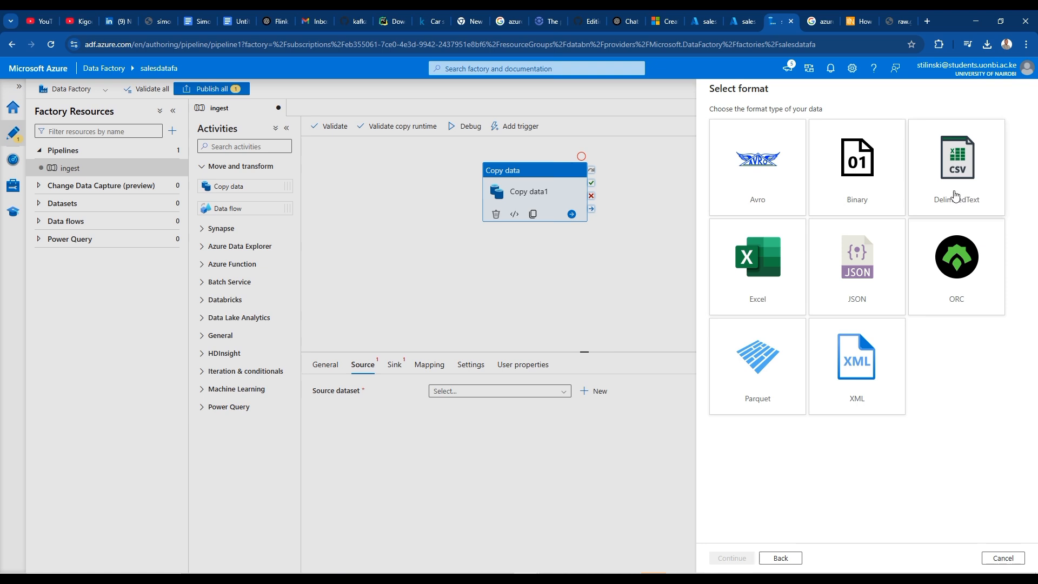
left_click(955, 195)
left_click(732, 557)
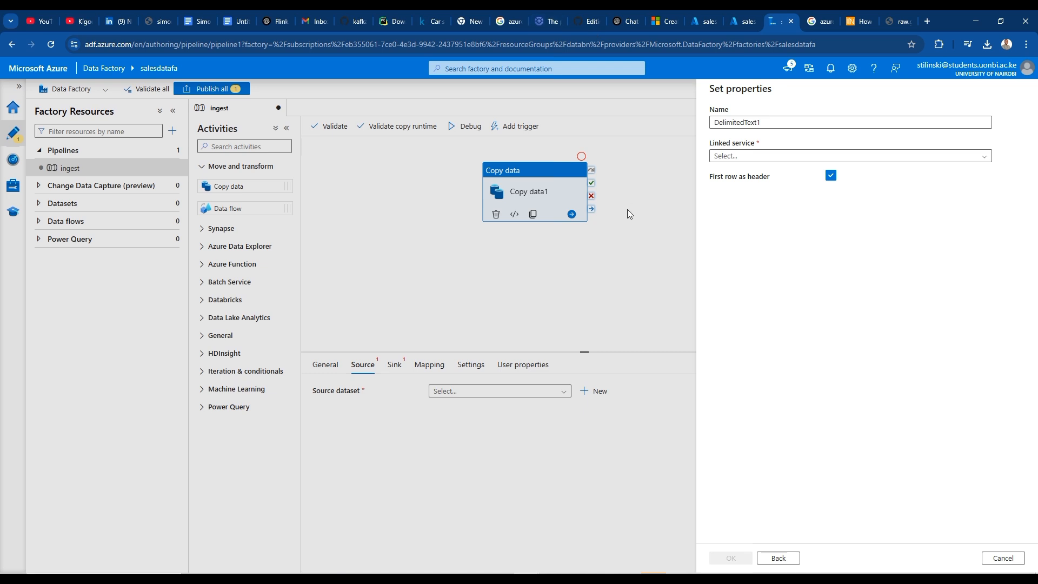
Start a new linked service for the source dataset and set its base URL to the copied raw supermarket sales CSV address
left_click(893, 156)
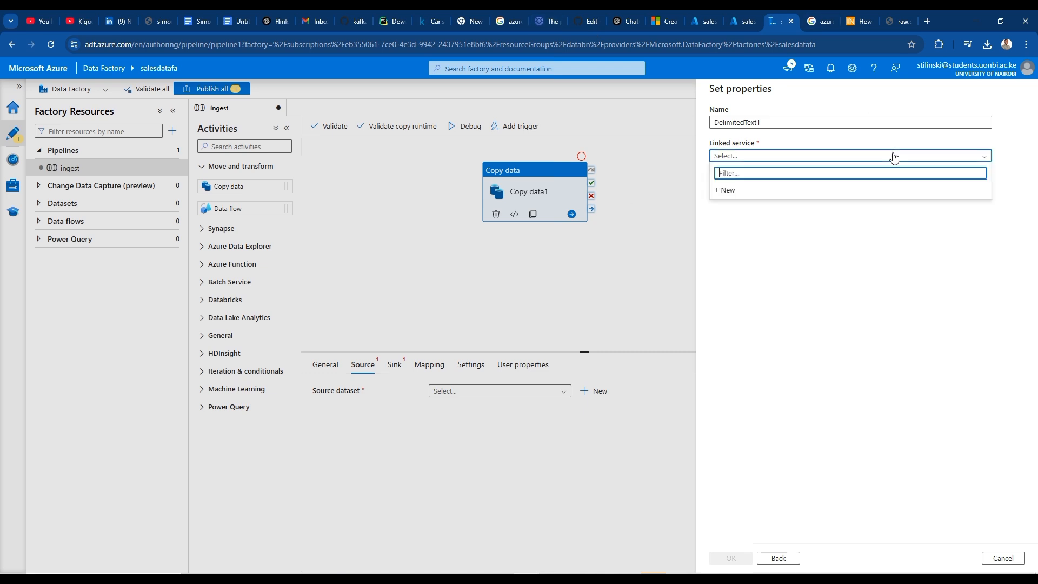
left_click(868, 190)
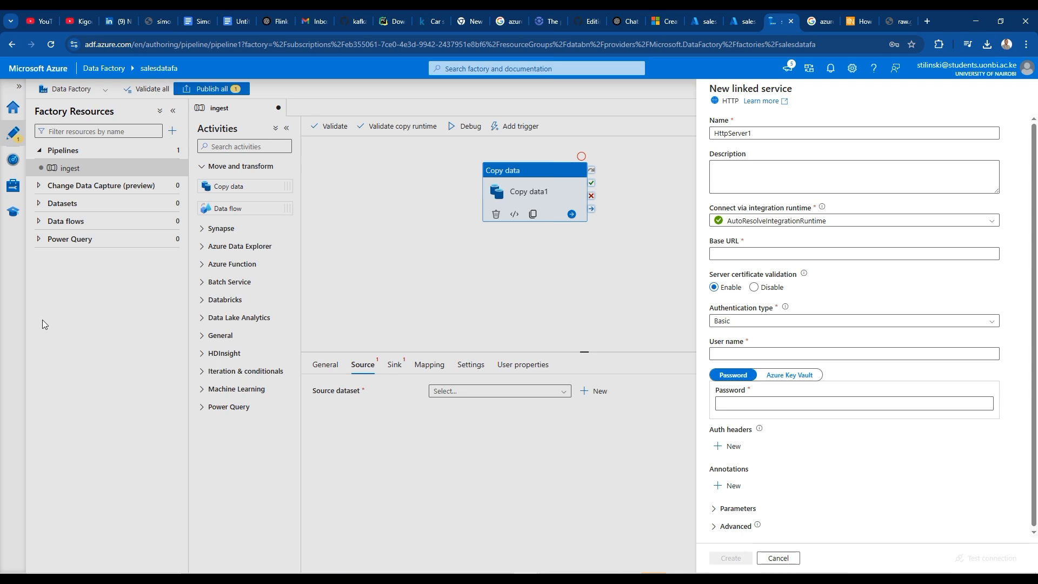
left_click(759, 134)
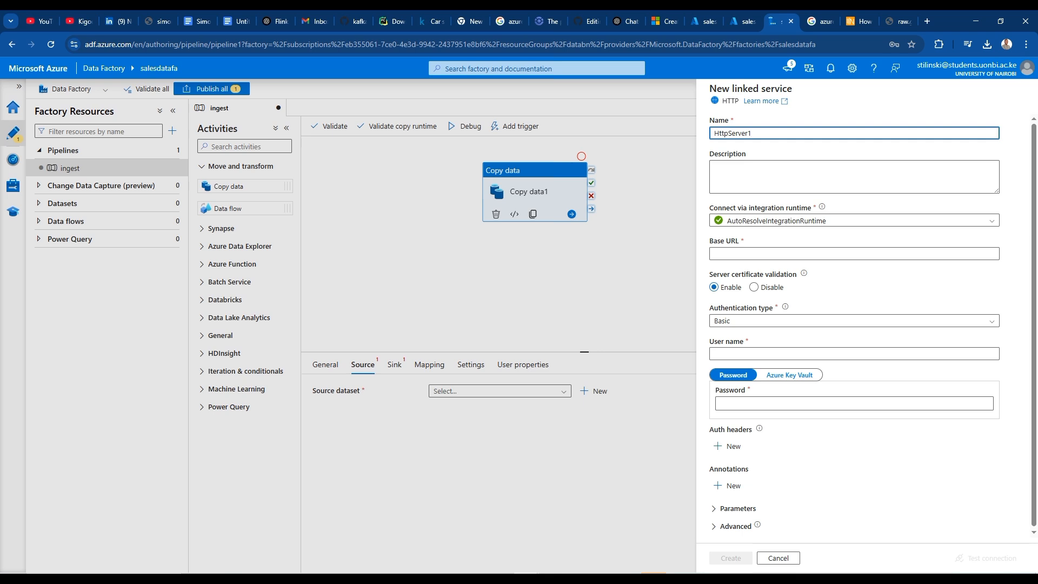
left_click(779, 254)
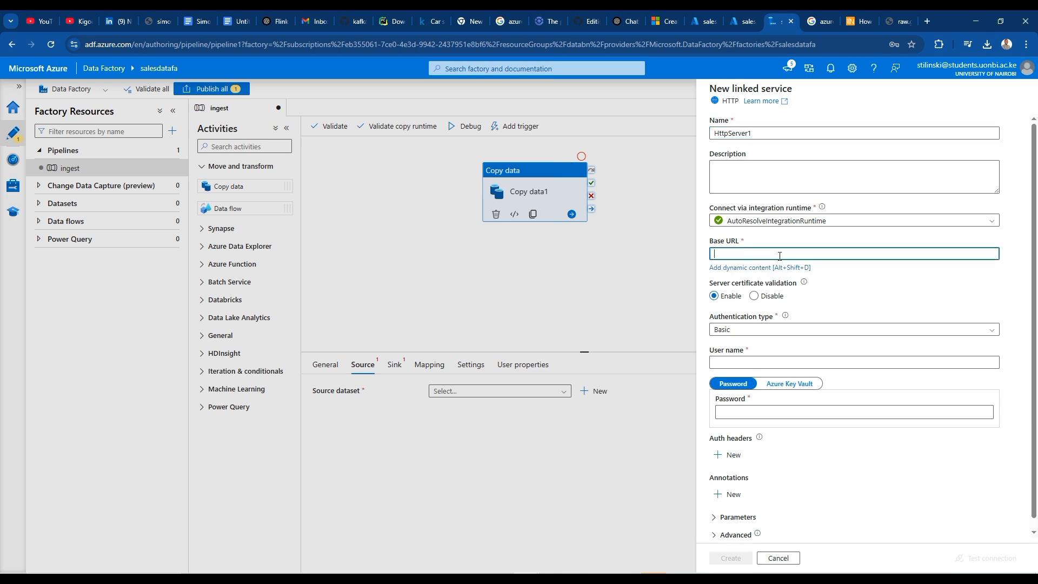
key("ctrl+v")
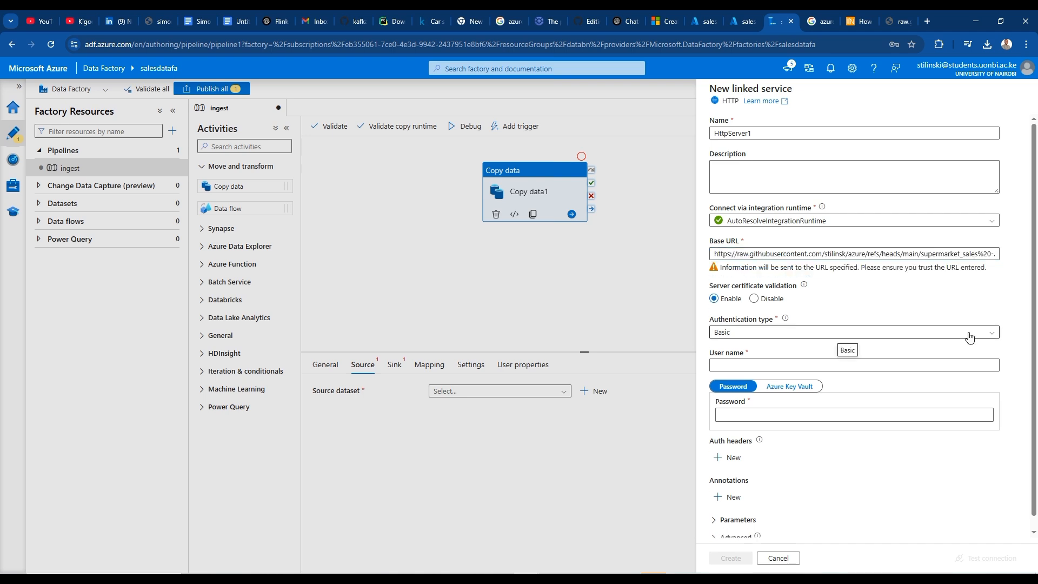
Set the HTTP linked service's authentication type to Anonymous, test the connection and create the service
left_click(936, 333)
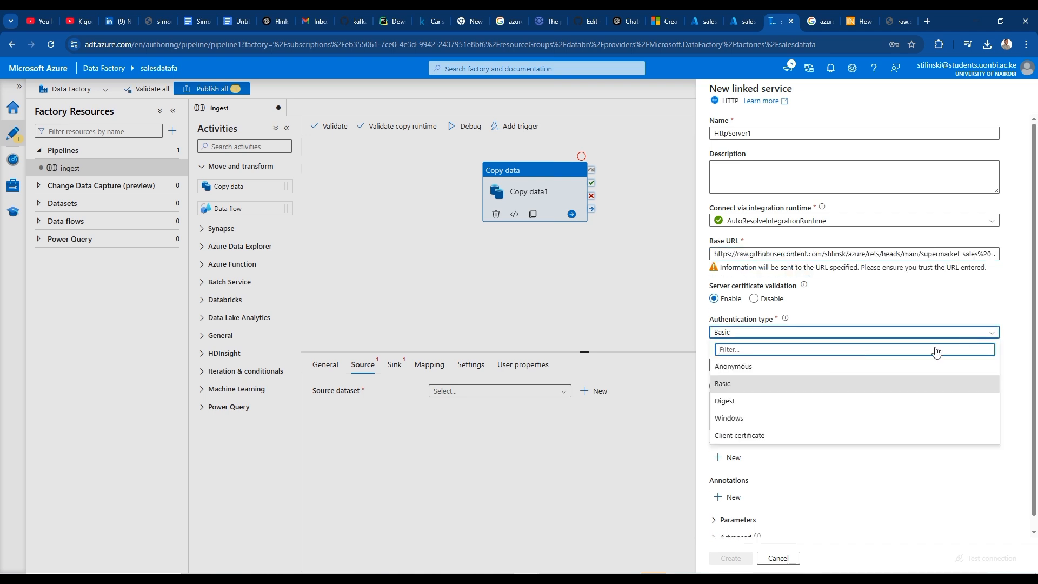
left_click(796, 367)
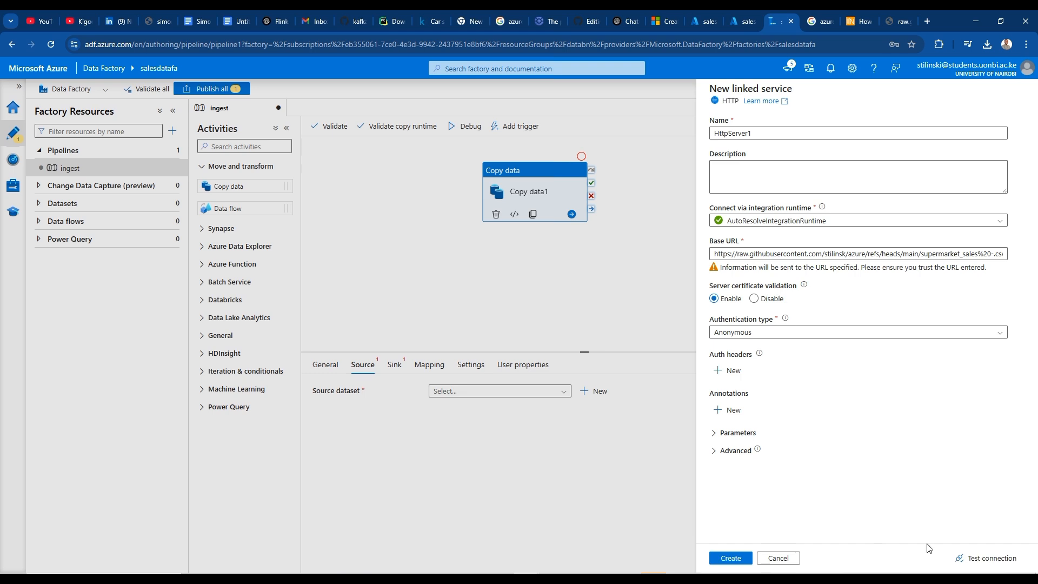
left_click(974, 558)
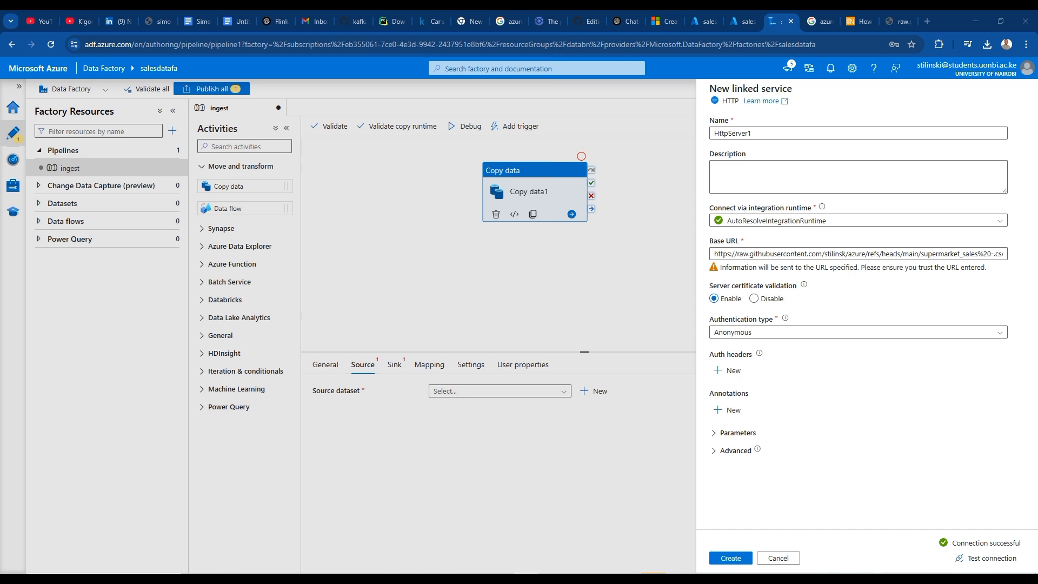
left_click(730, 558)
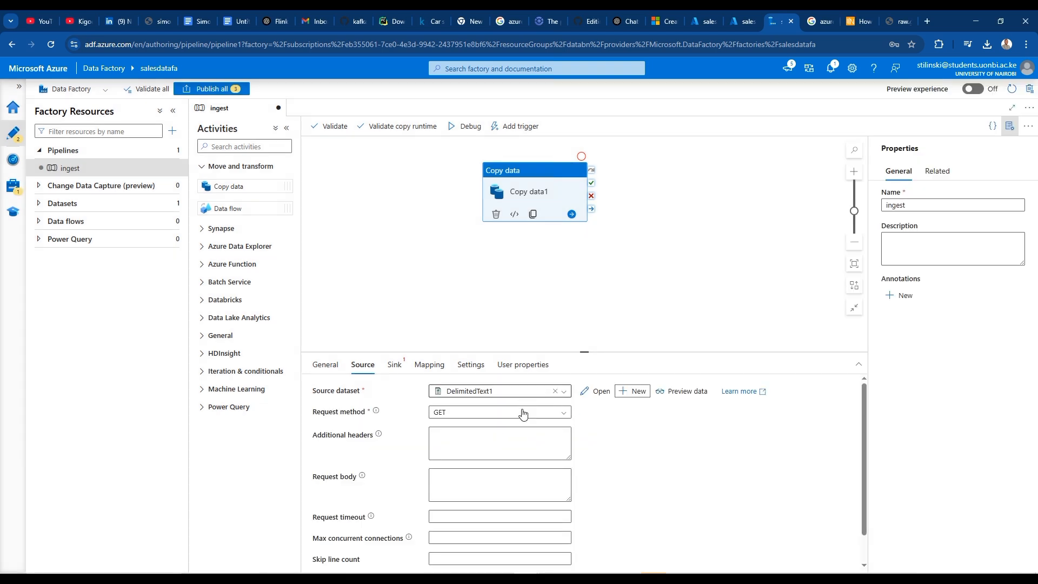
left_click(394, 366)
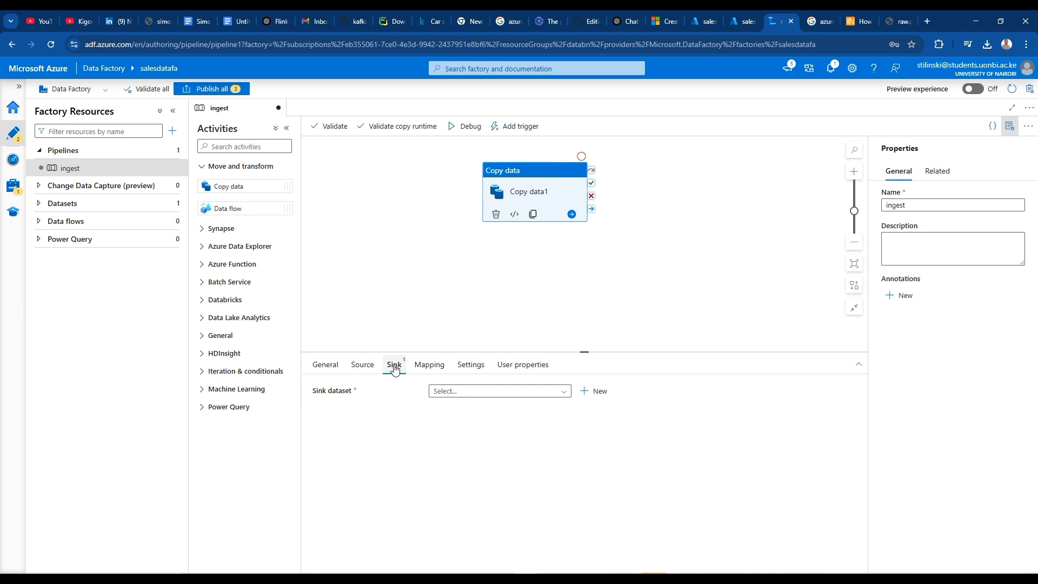
left_click(586, 401)
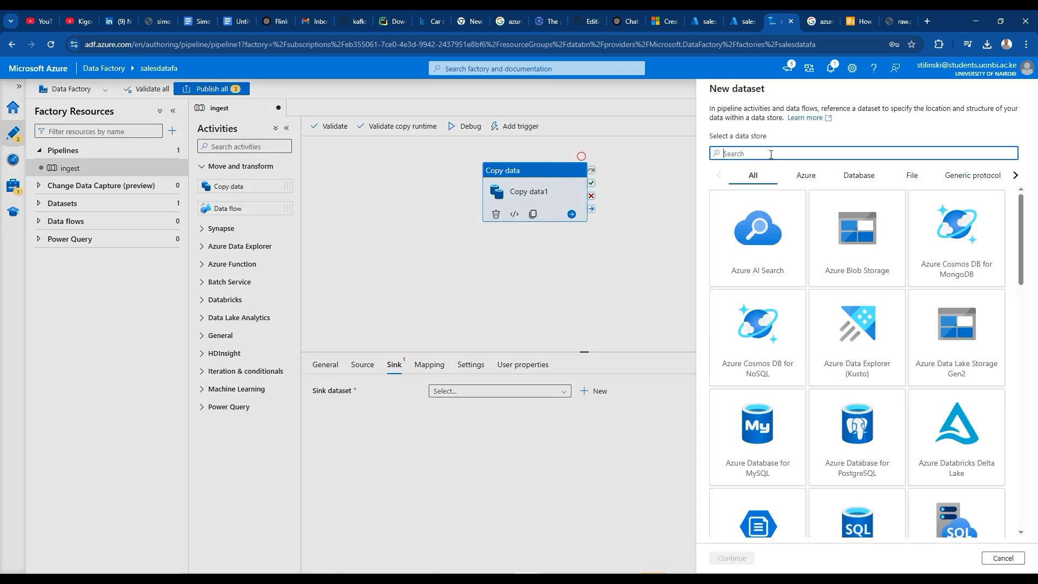
left_click(574, 347)
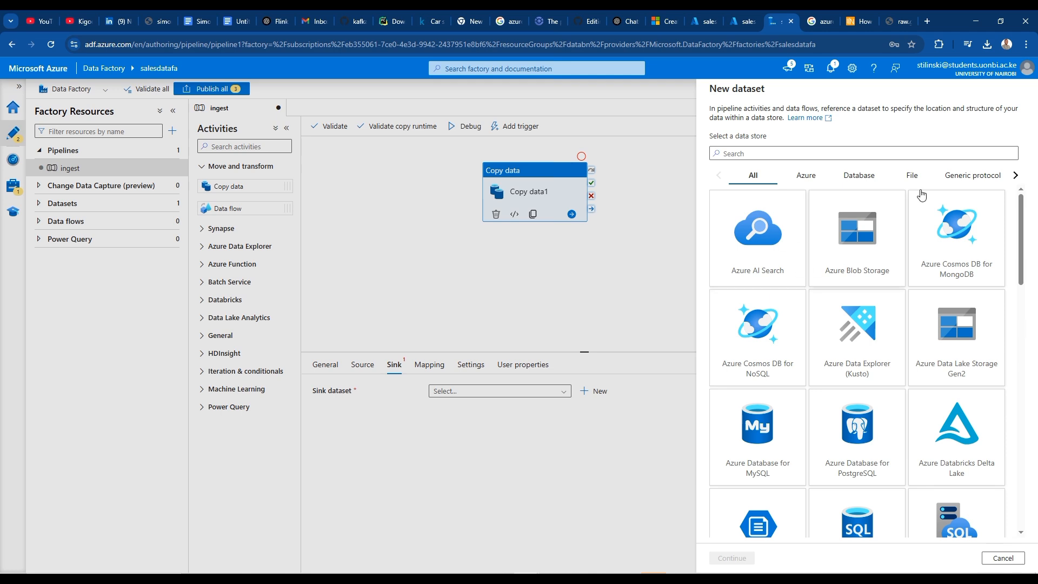
left_click(994, 558)
Preview the source dataset's rows across all columns of the supermarket sales data, then close the preview
left_click(362, 364)
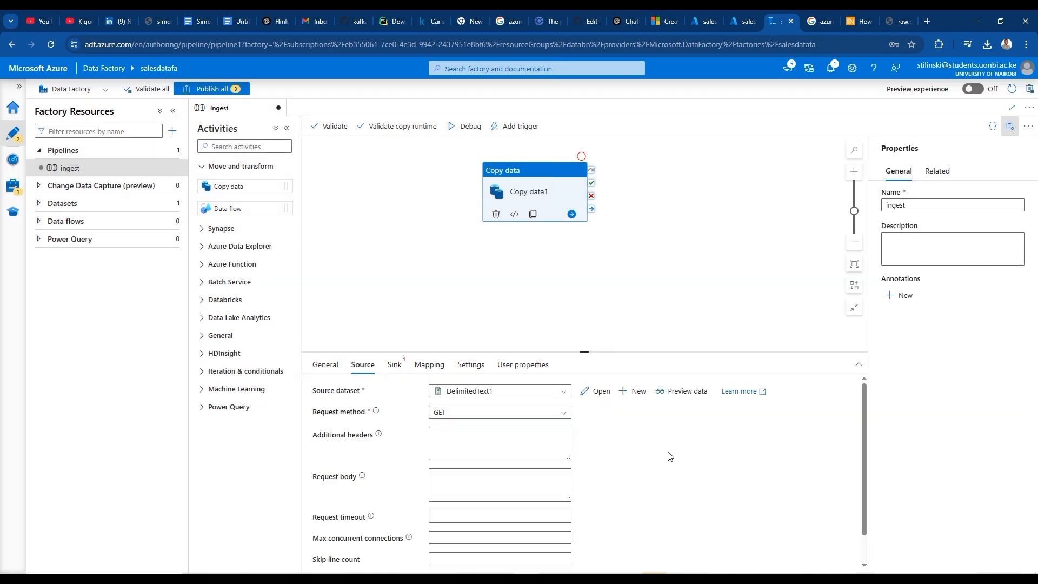
left_click(682, 391)
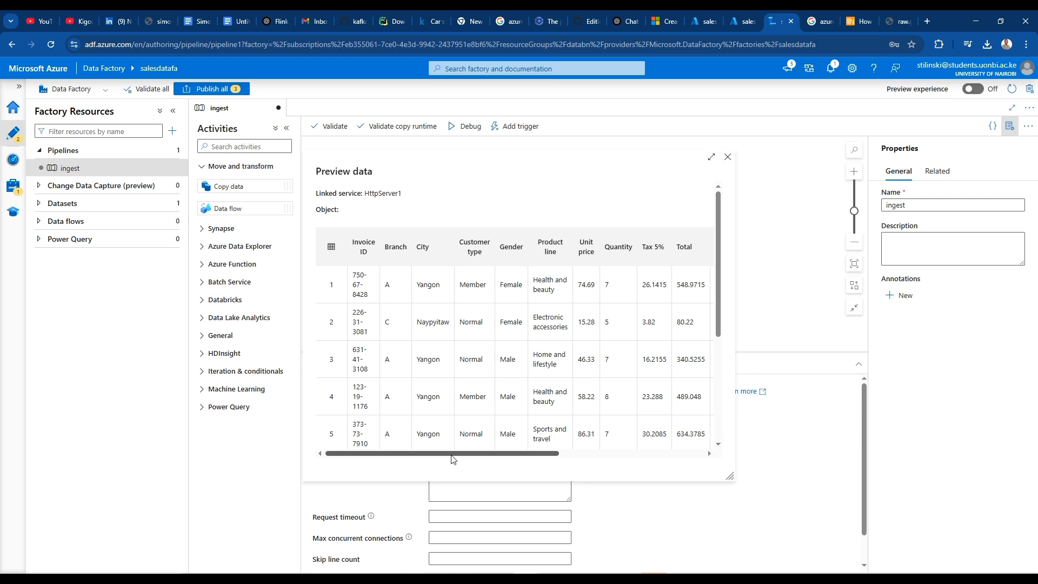
left_click_drag(452, 455, 597, 463)
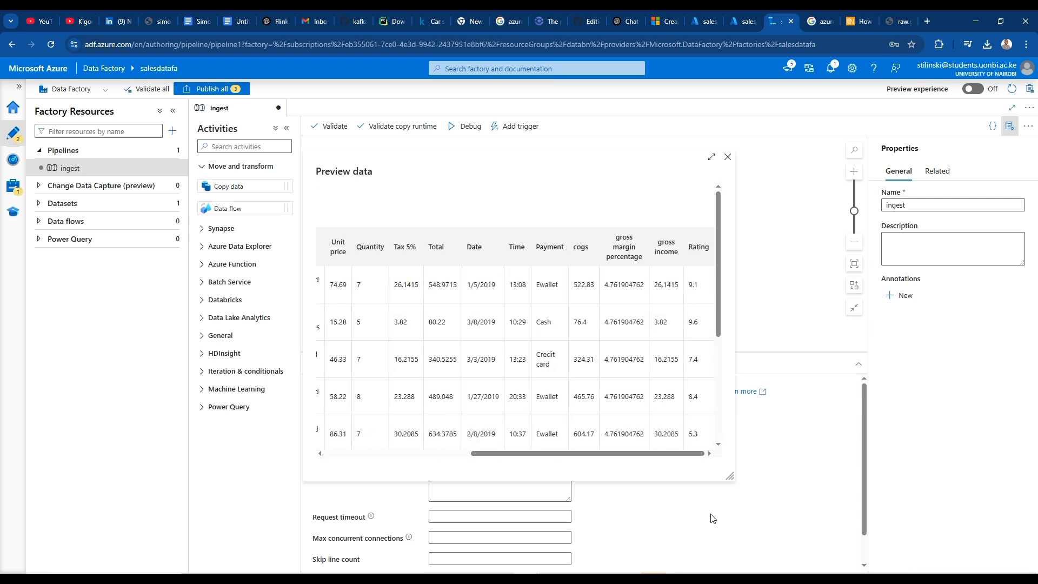
left_click(728, 157)
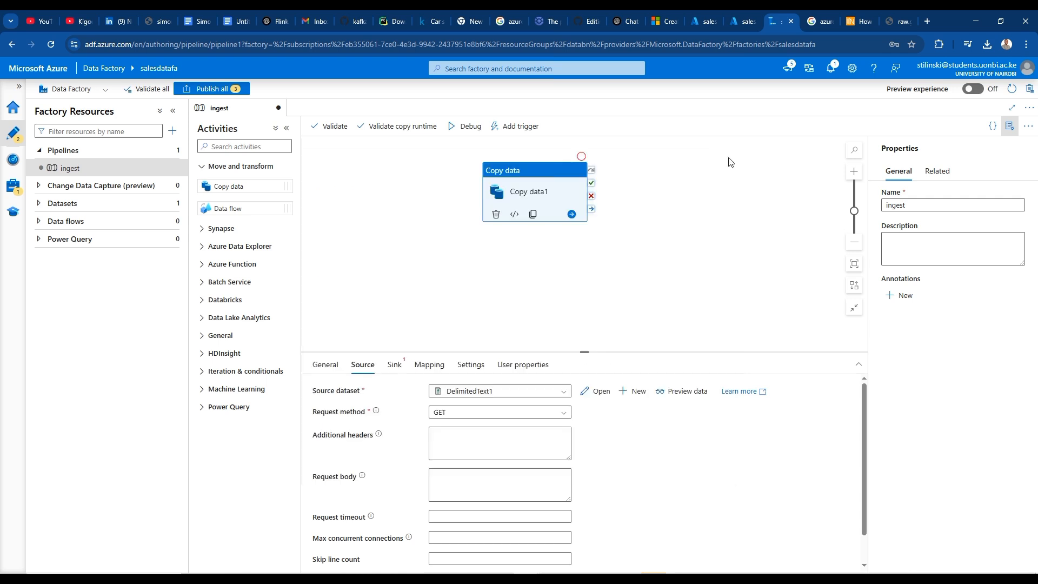
Start a new sink dataset for the Copy data activity, using Azure Data Lake Storage Gen2 and the DelimitedText format
left_click(394, 367)
left_click(593, 393)
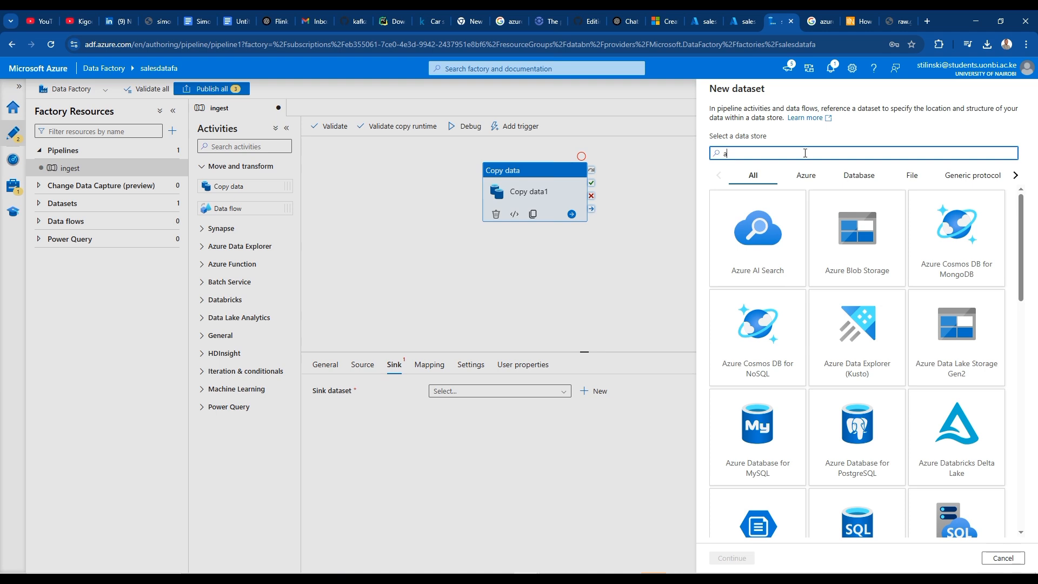
type("d")
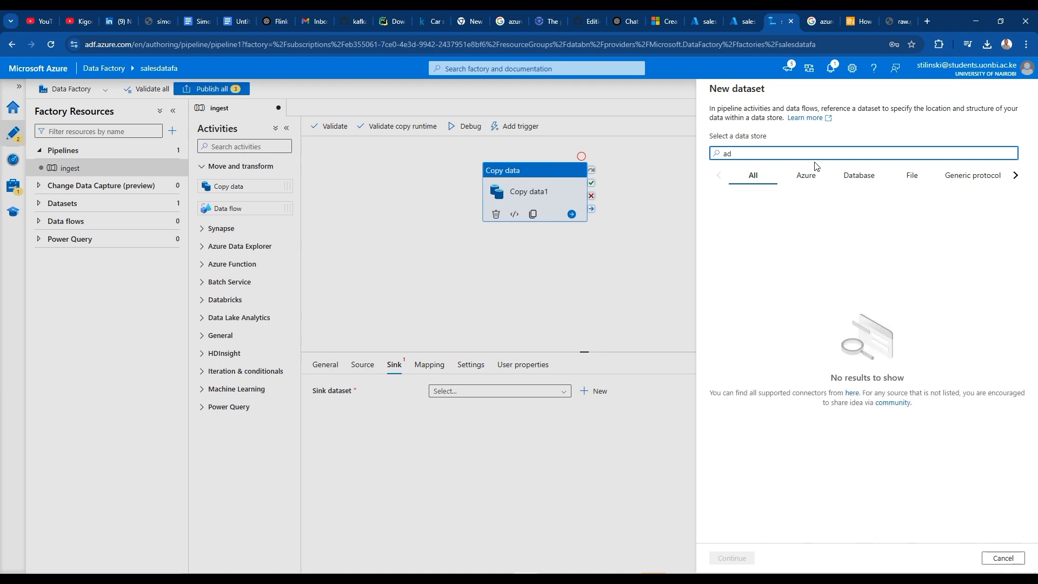
key("BackSpace")
key("BackSpace")
type("h")
key("BackSpace")
type("ge")
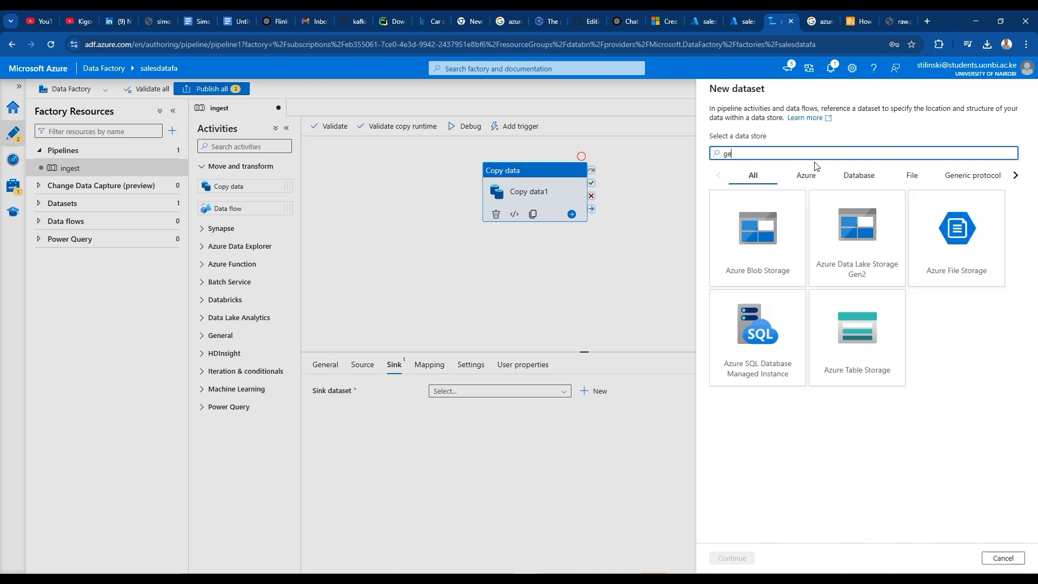
left_click(876, 262)
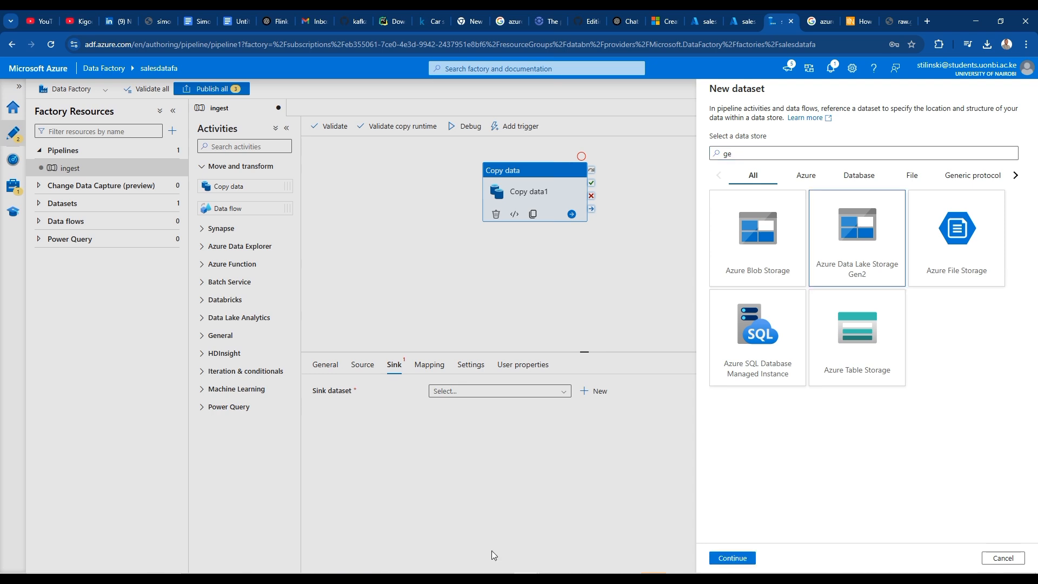
left_click(732, 557)
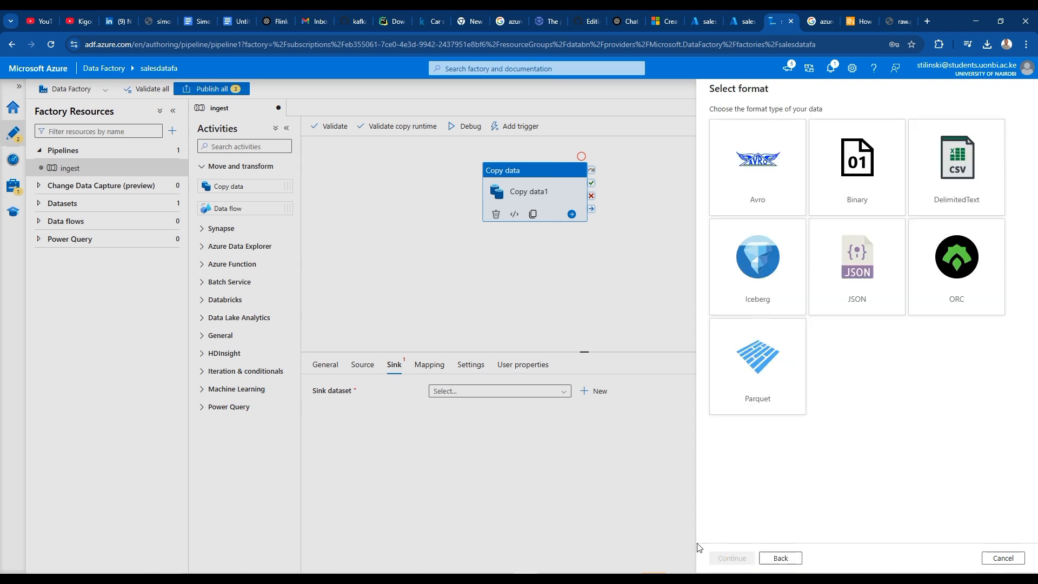
left_click(971, 174)
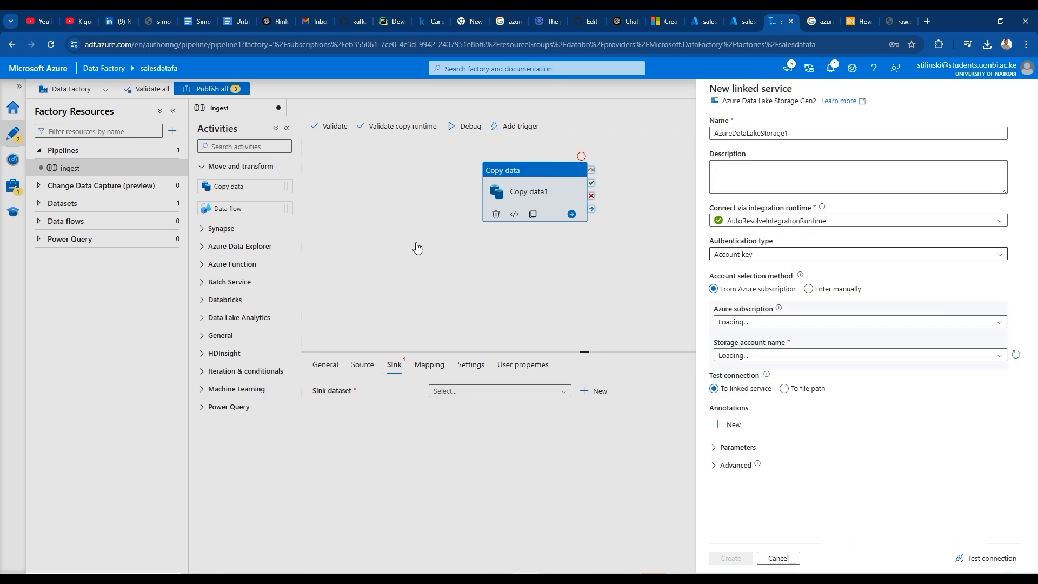
Point the Data Lake linked service to the Azure for Students subscription and salessdata storage account, test the connection and create it
left_click(860, 322)
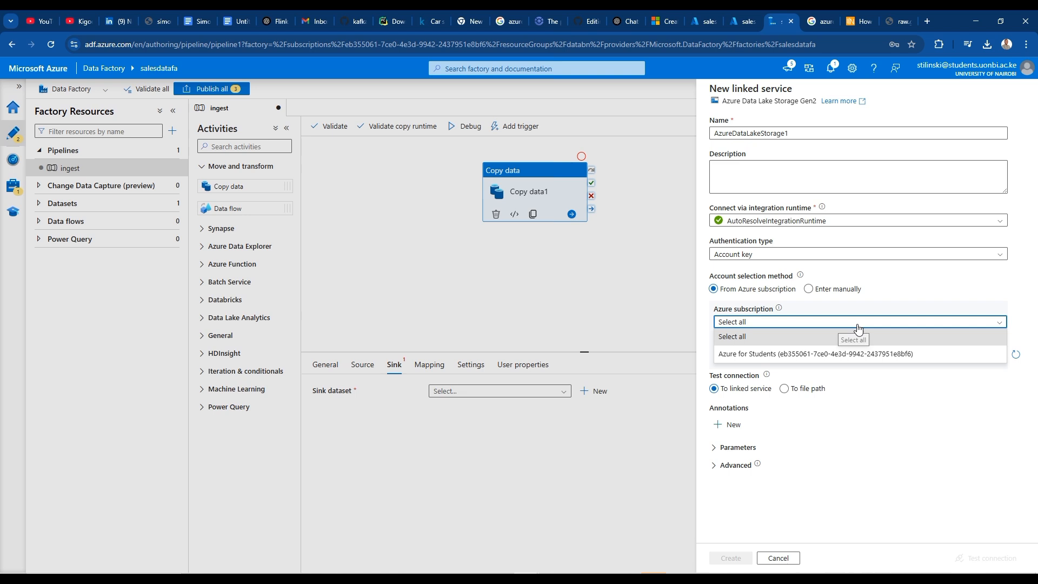
left_click(872, 351)
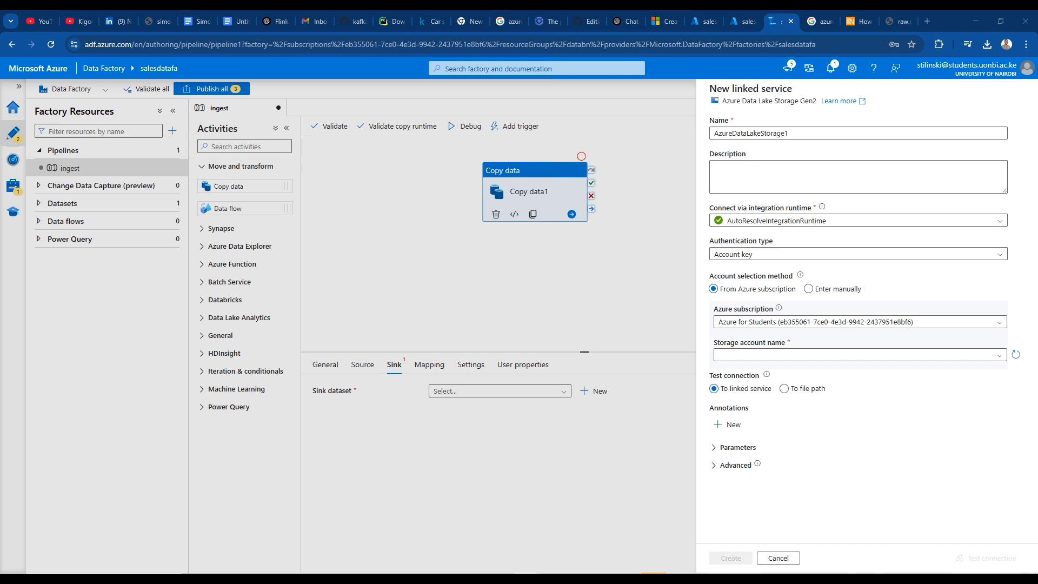
left_click(794, 355)
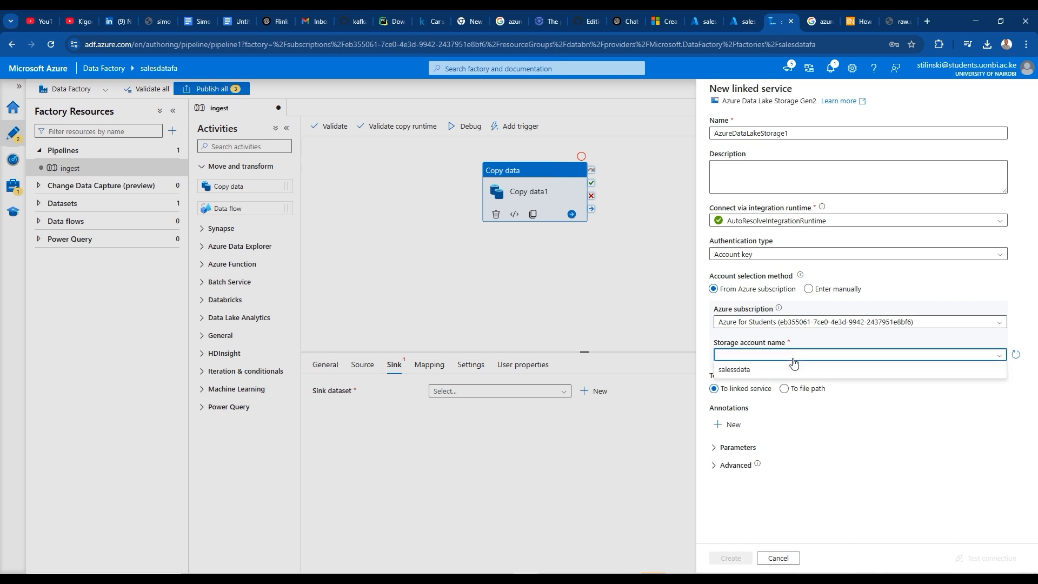
left_click(795, 369)
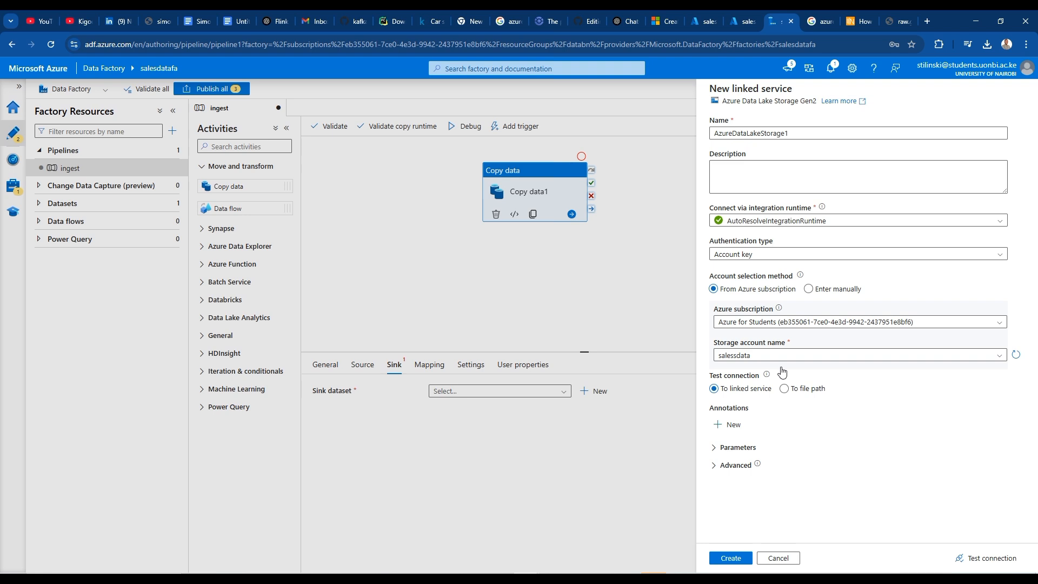
left_click(980, 560)
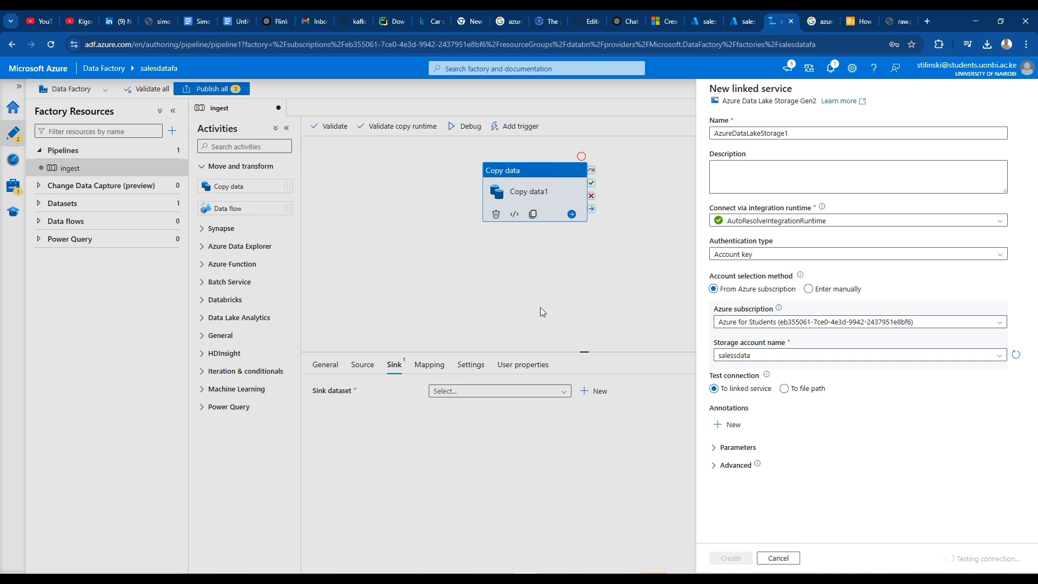
left_click(730, 558)
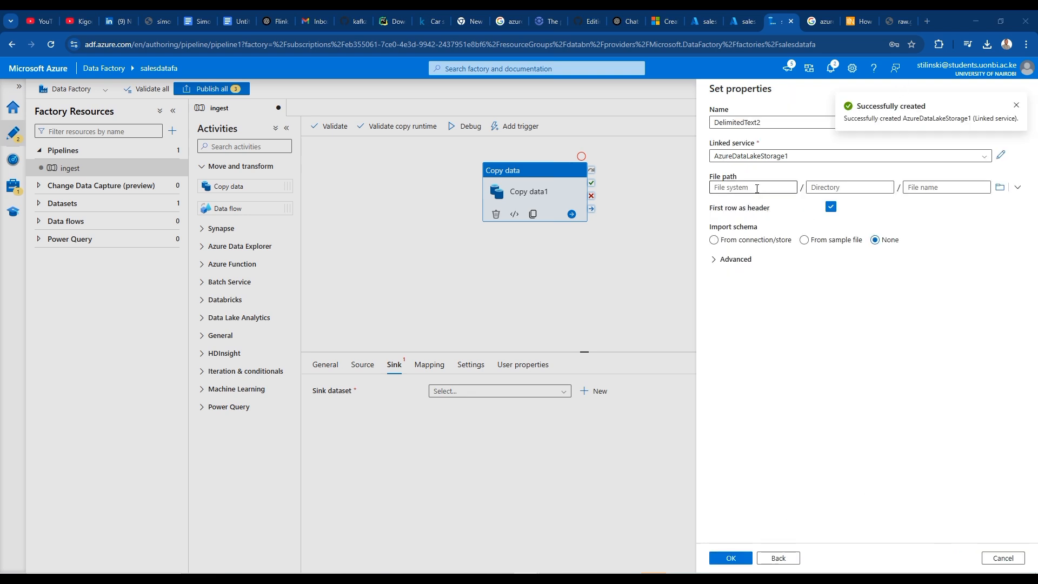
Browse the storage account and choose the raw folder inside the sales file system as the sink dataset's path
left_click(999, 187)
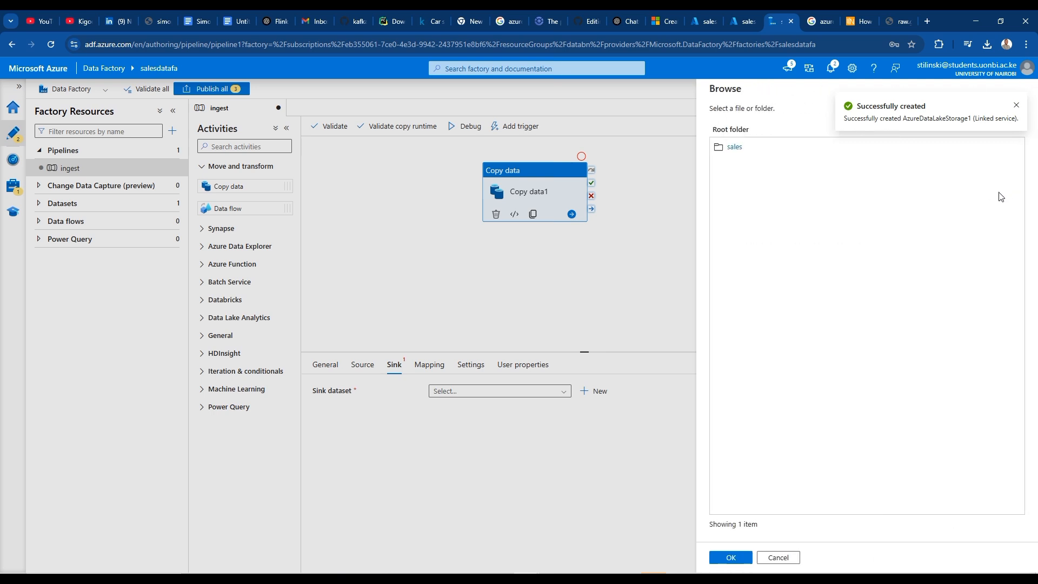
left_click(734, 148)
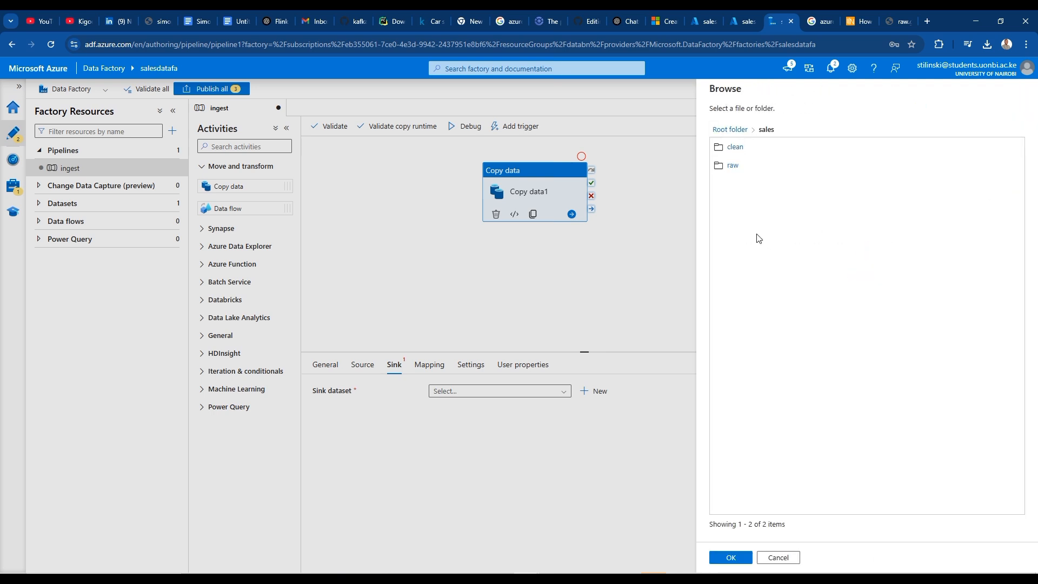
left_click(732, 165)
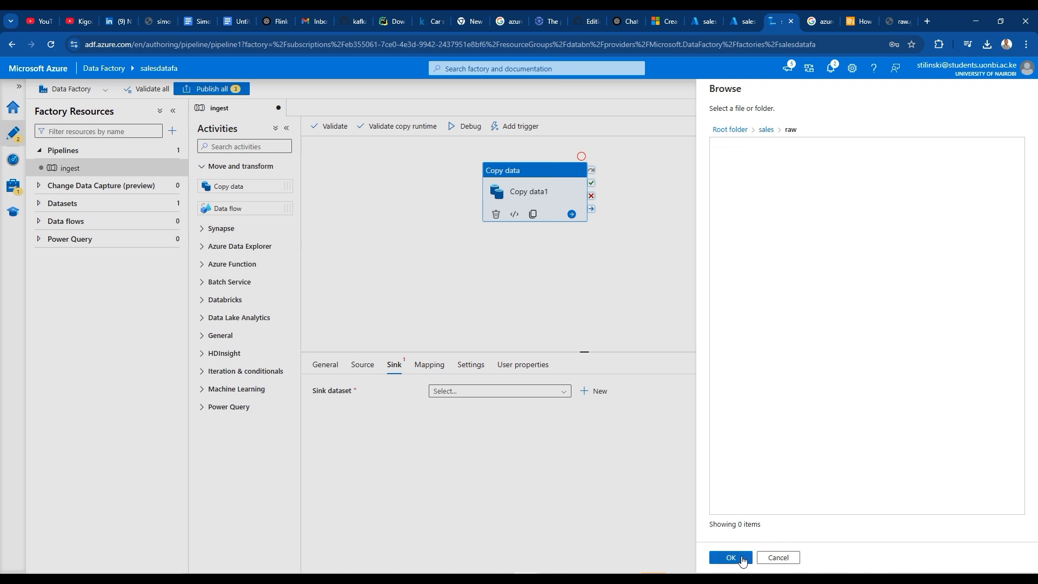
left_click(741, 557)
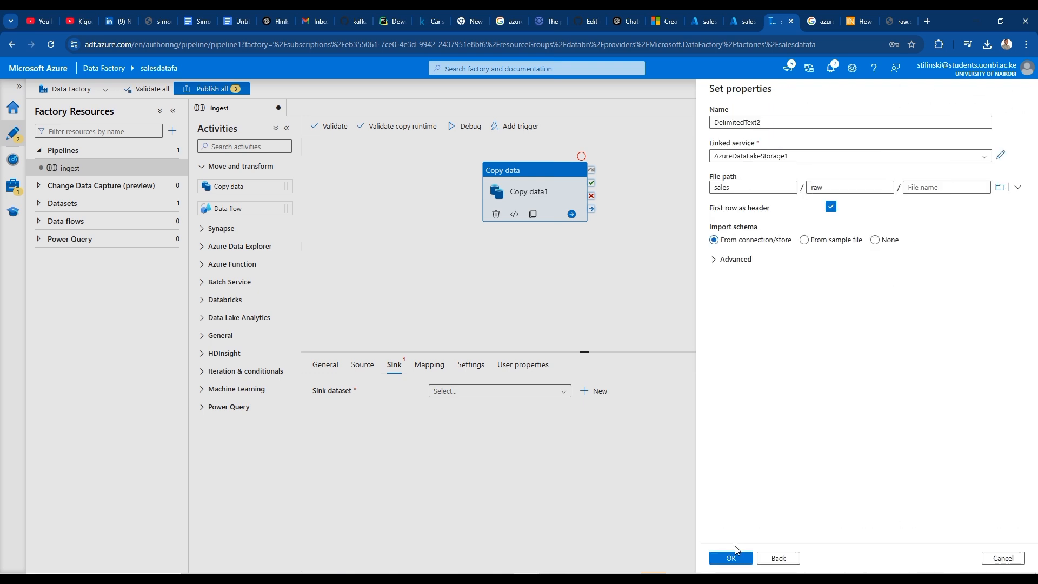
Set the sink file name to sales.csv, choose None for schema import and create the dataset
left_click(932, 189)
type("sales")
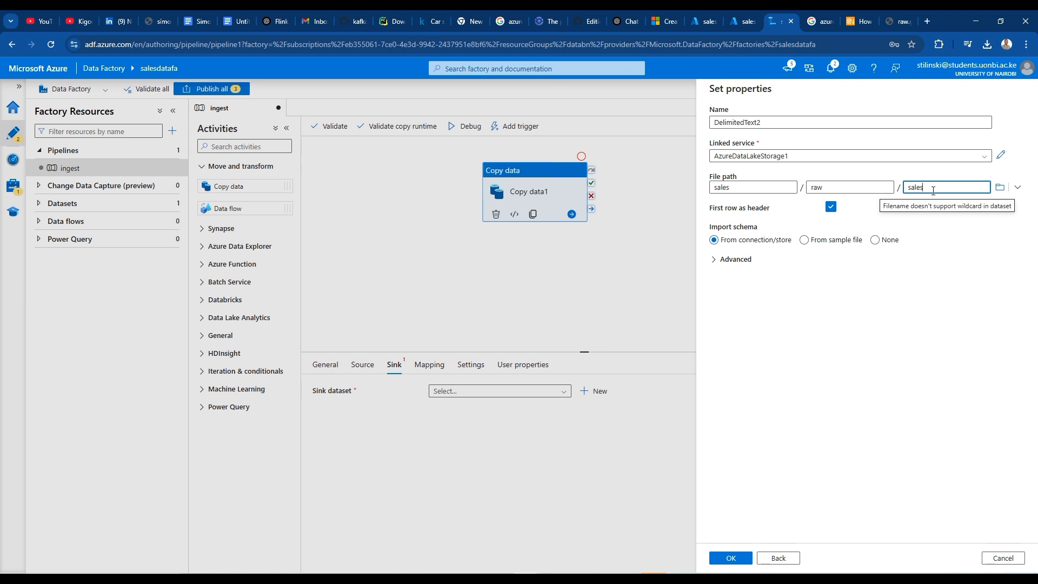
type(".csv")
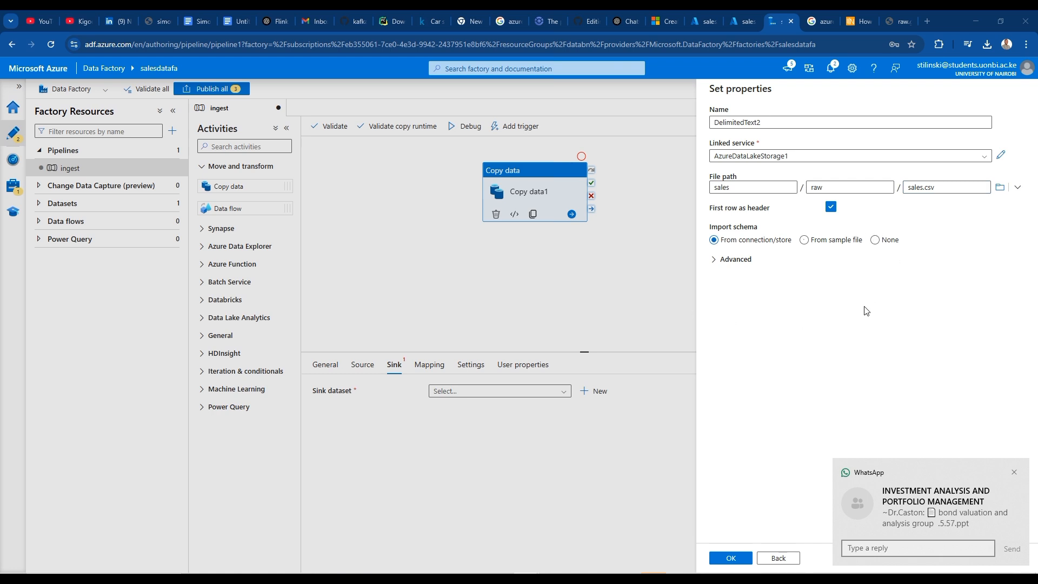
left_click(875, 239)
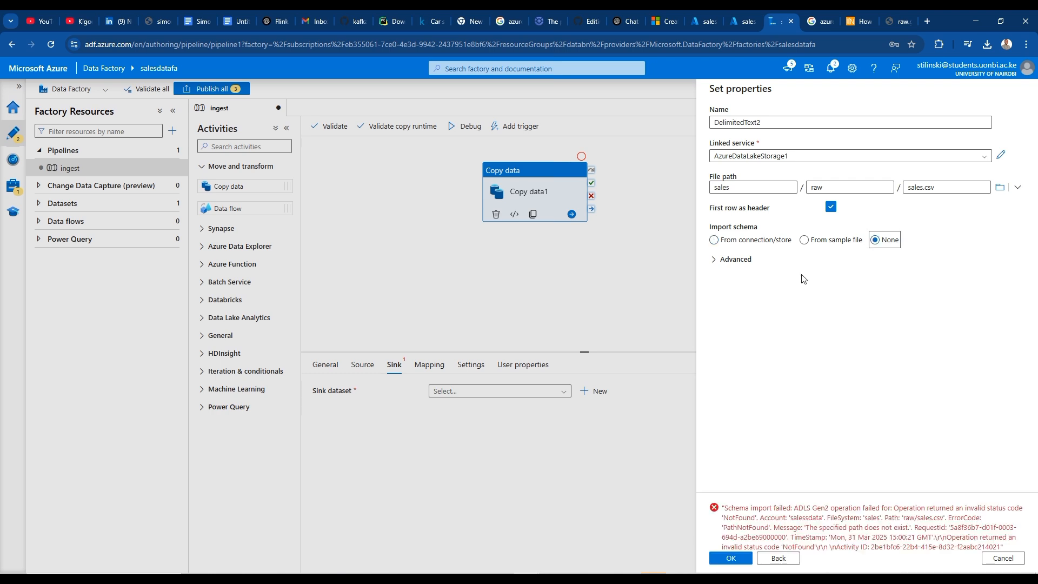
left_click(741, 562)
left_click(741, 559)
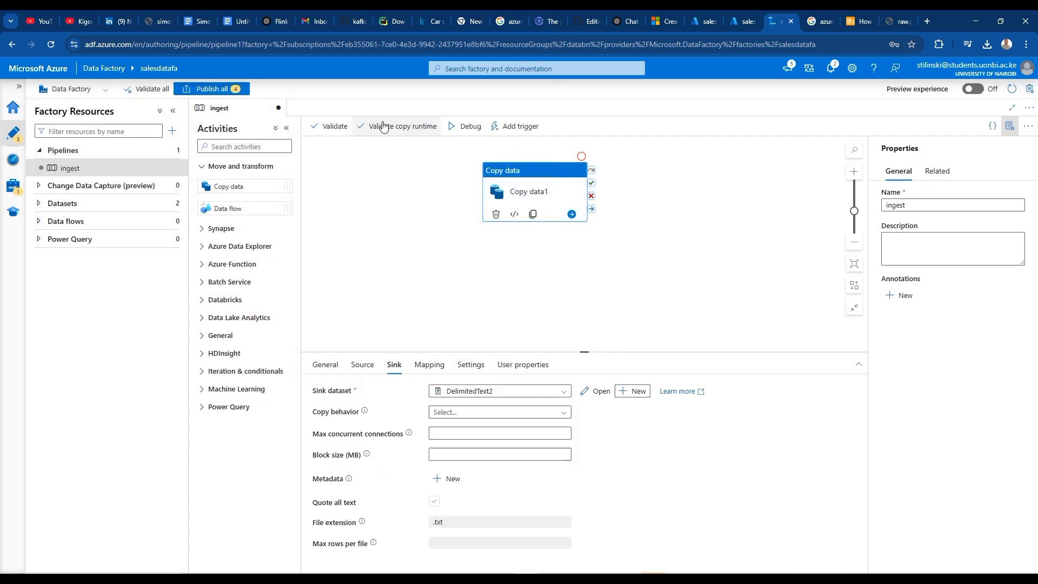
Validate the ingest pipeline and start a debug run of it
left_click(339, 126)
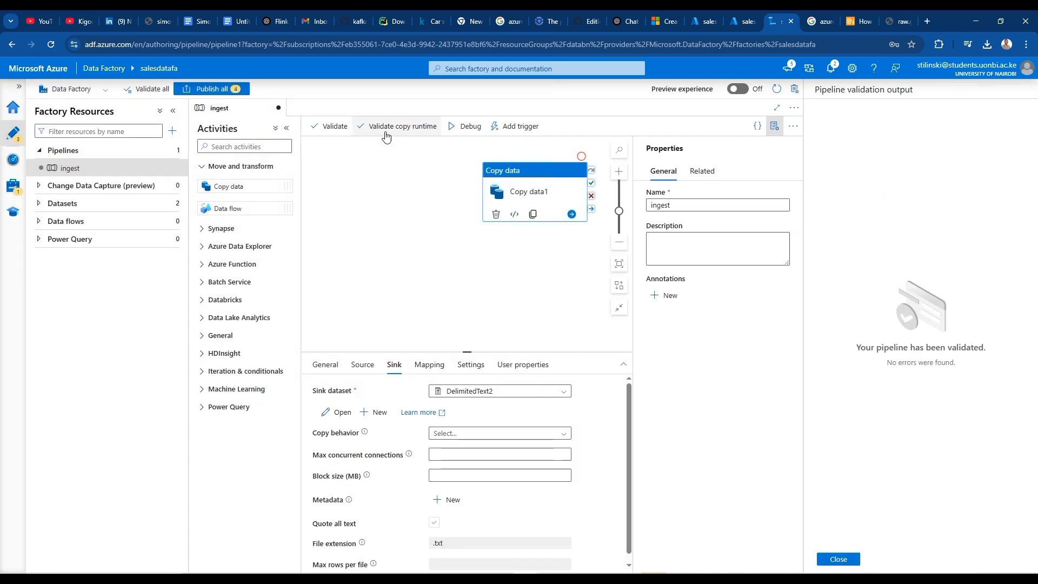
left_click(452, 127)
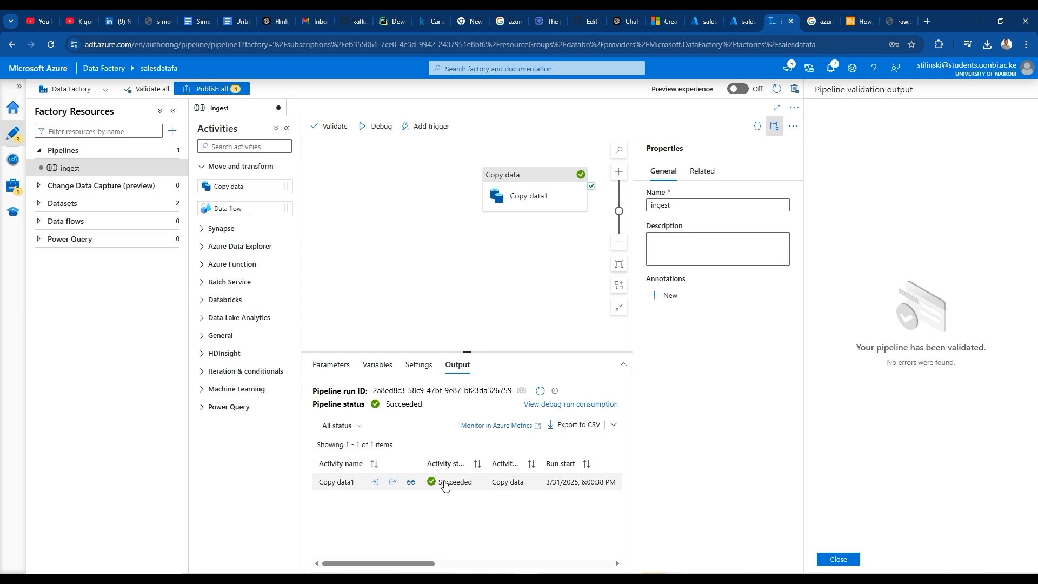
Switch to the storage container in the Azure portal and open the raw folder of sales to check the copied file
left_click(706, 17)
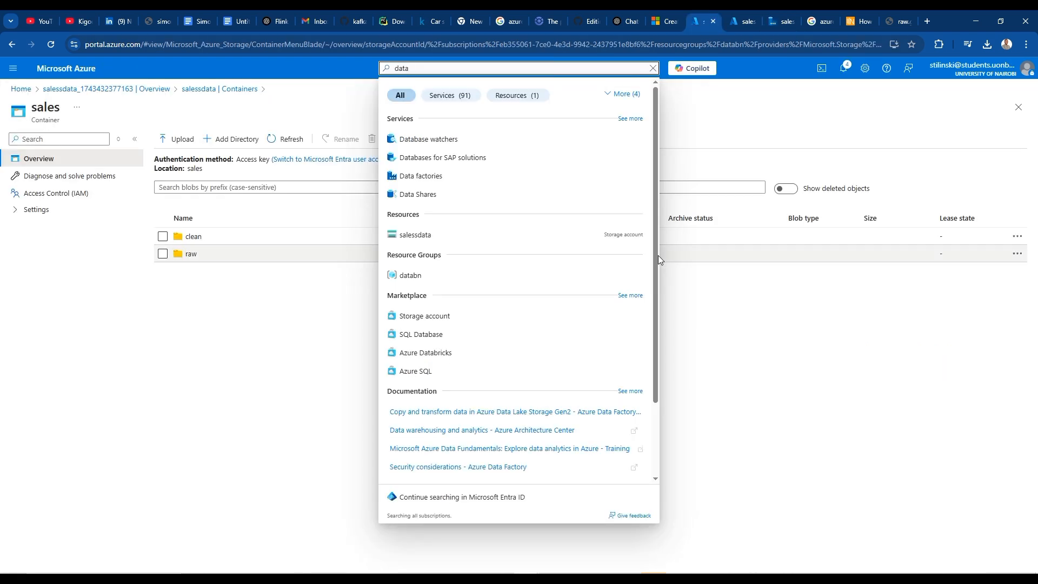
left_click(666, 271)
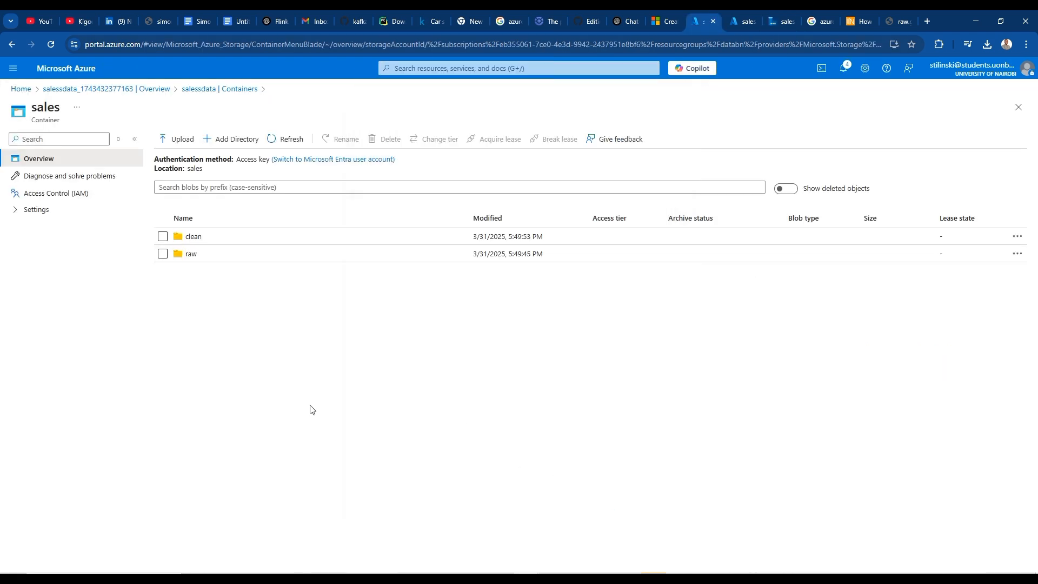
left_click(191, 256)
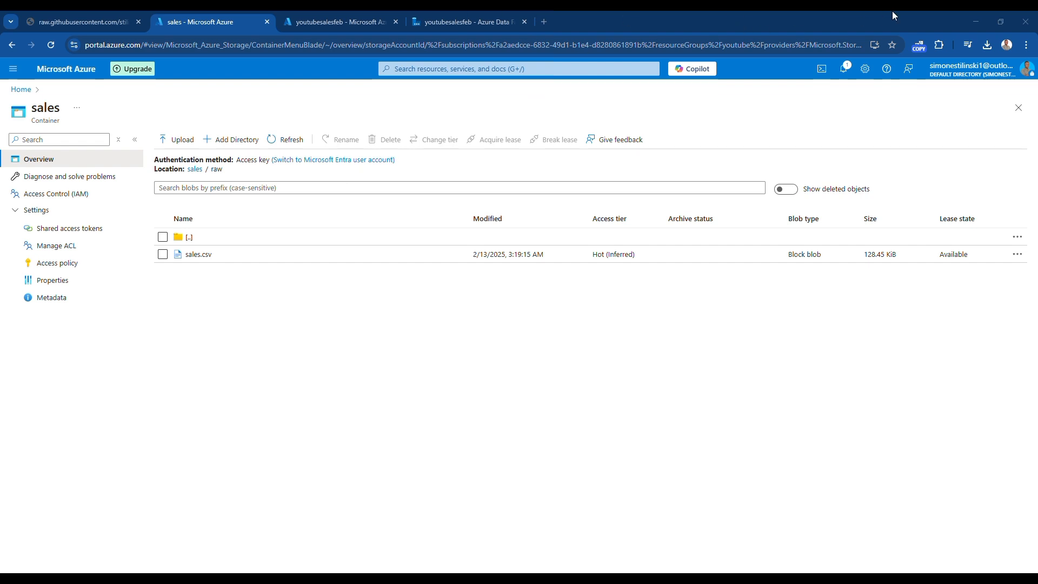
Open the Azure Databricks service in a separate browser tab and start creating a new workspace
left_click(461, 72)
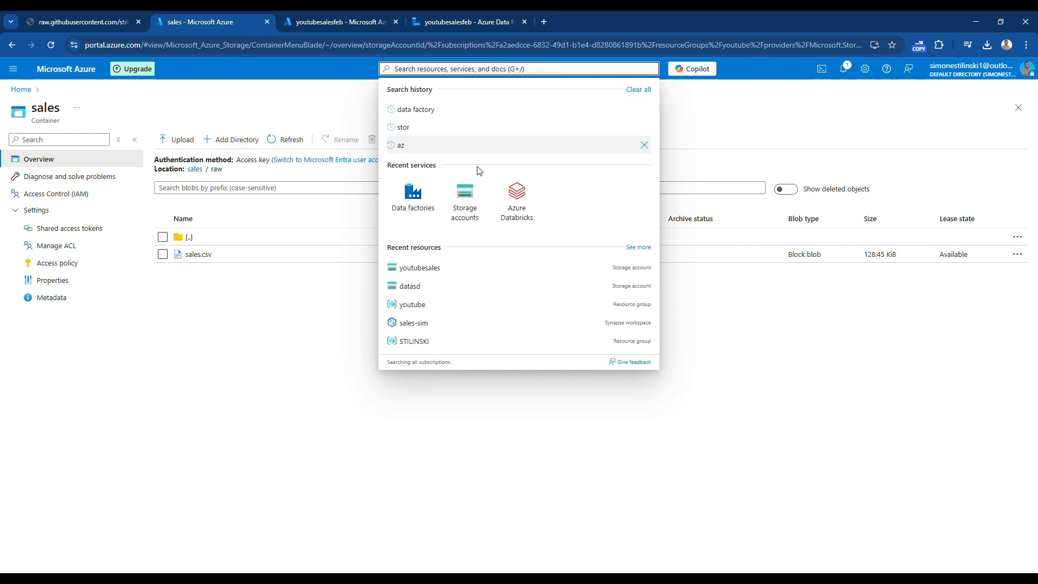
right_click(526, 204)
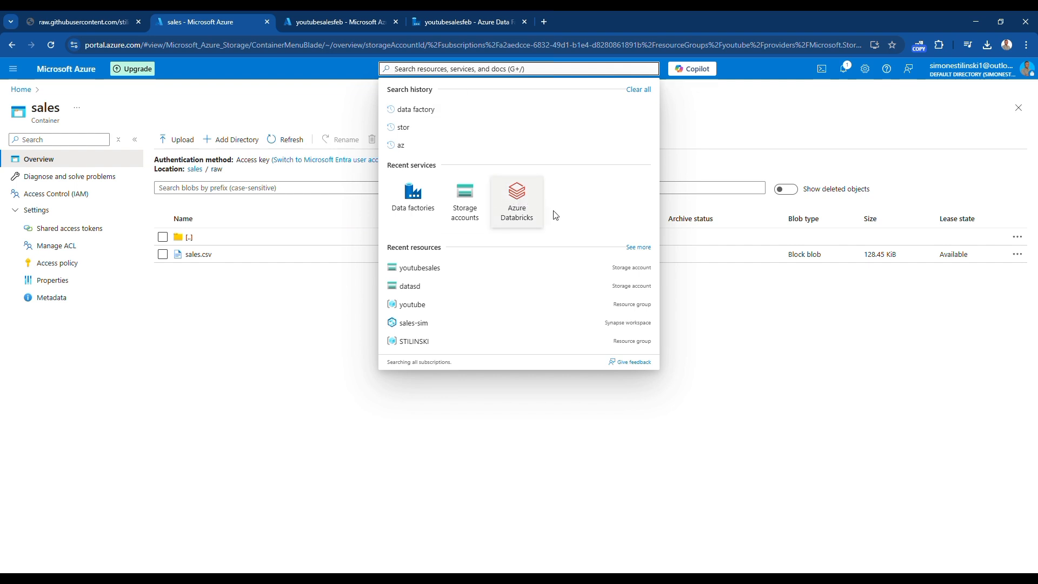
left_click(554, 211)
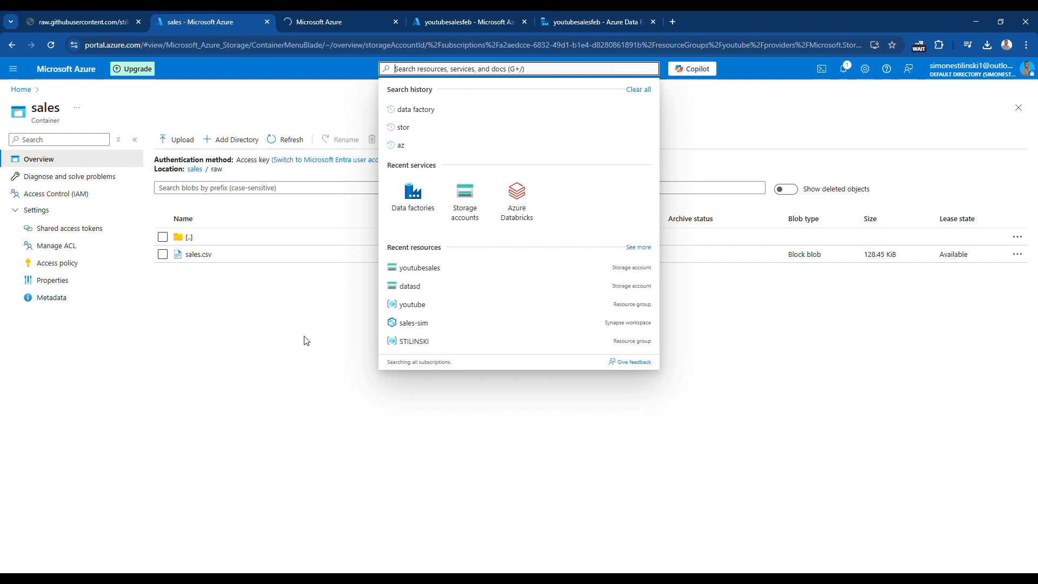
left_click(311, 17)
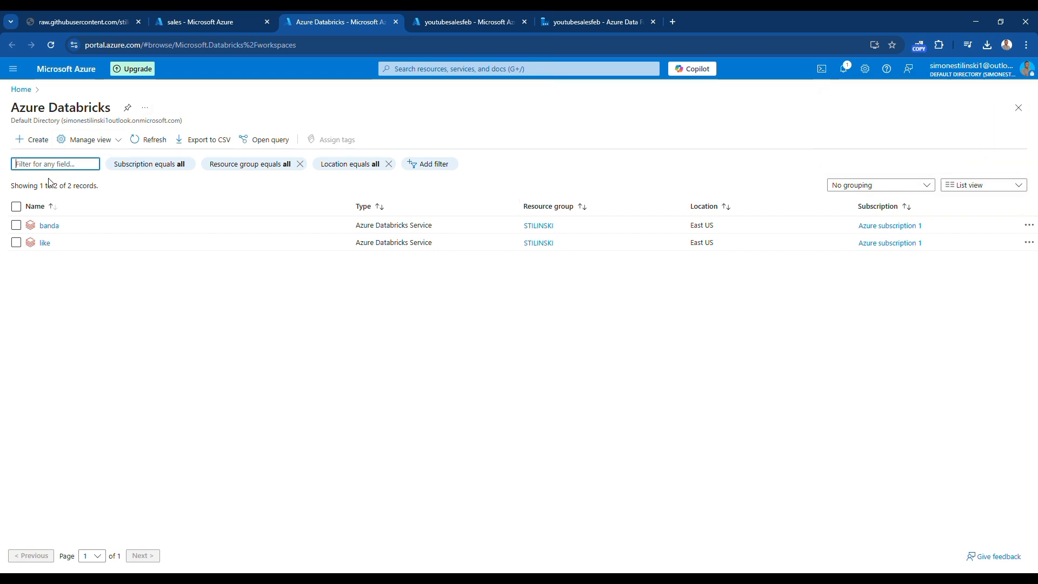
left_click(43, 147)
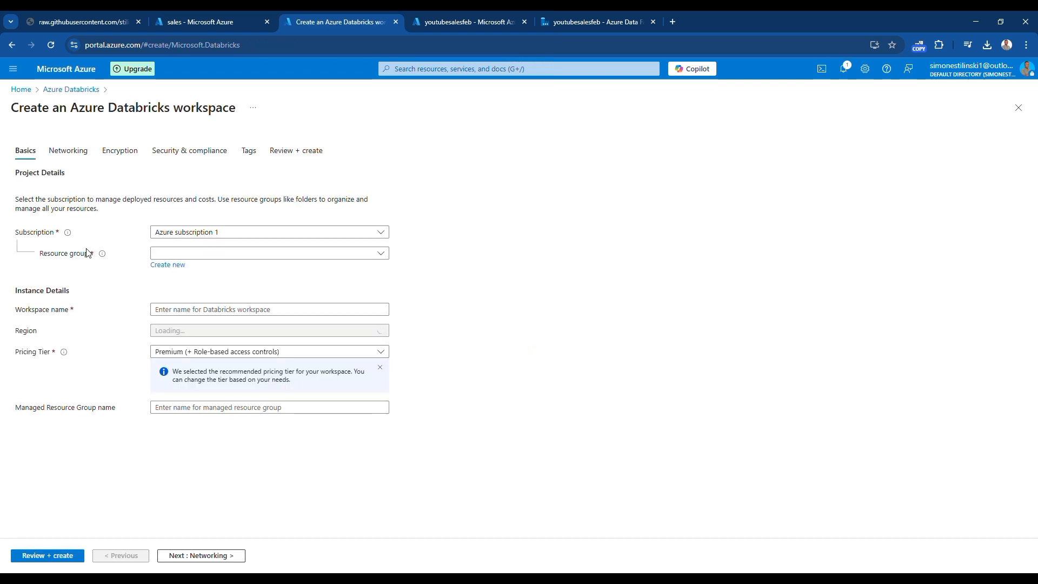
Name the Databricks workspace youtube, keep the Premium pricing tier and choose the youtube resource group
left_click(271, 312)
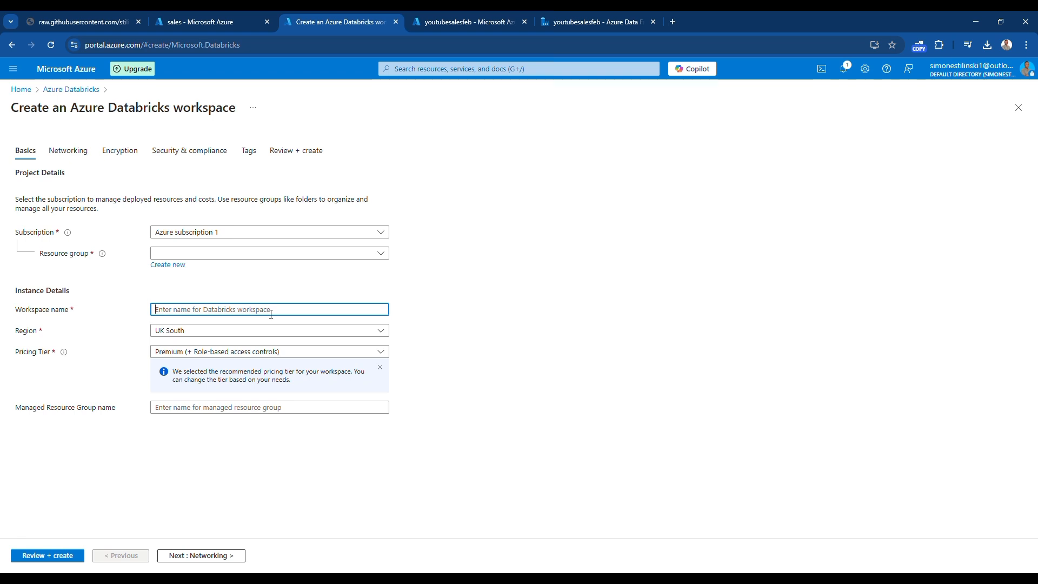
type("youtube")
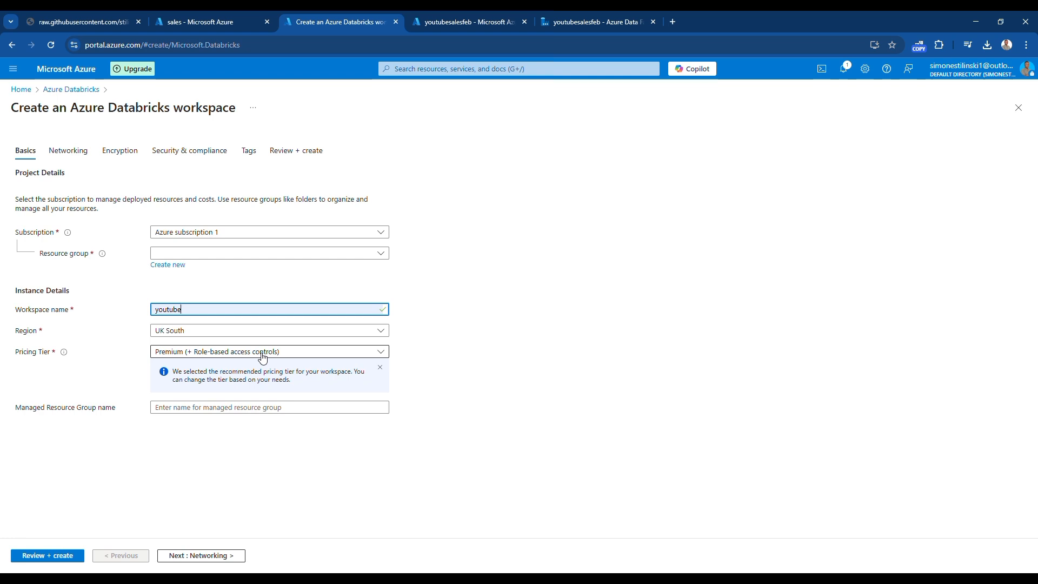
left_click(263, 357)
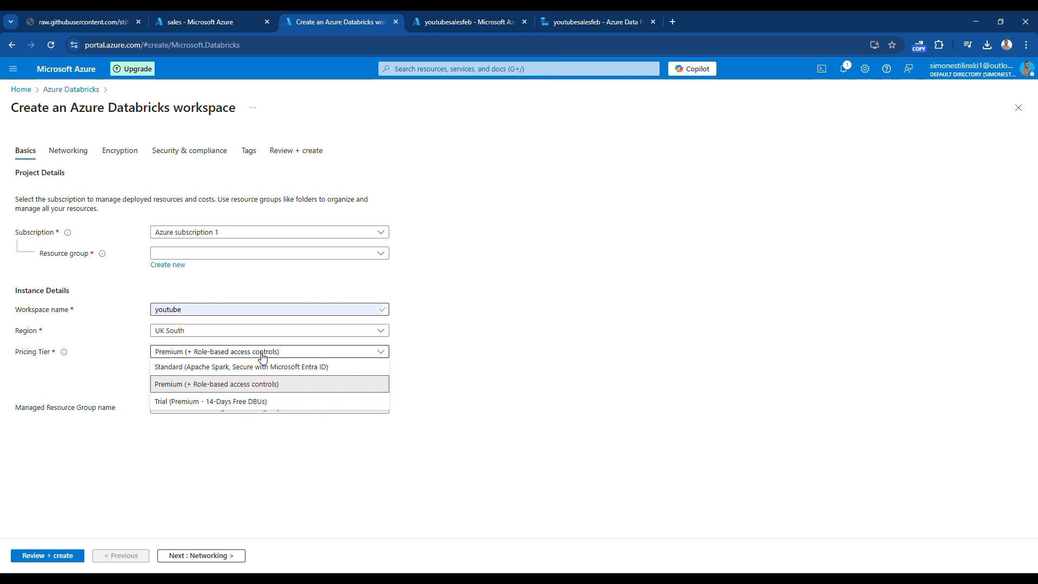
left_click(263, 357)
left_click(267, 352)
left_click(284, 253)
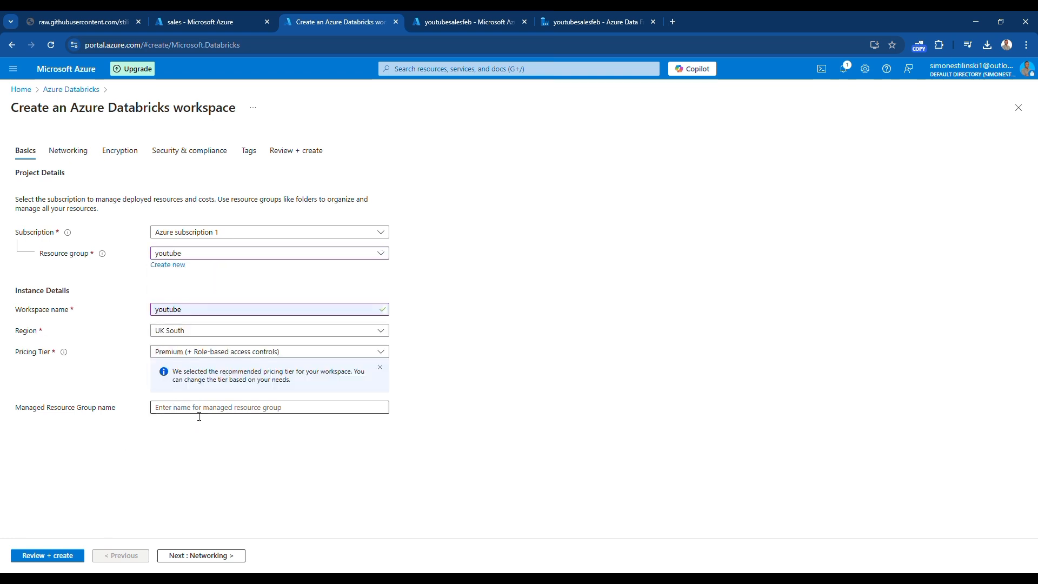
Go through the networking, encryption, compliance and tag settings with their defaults, then review and create the Databricks workspace
left_click(72, 150)
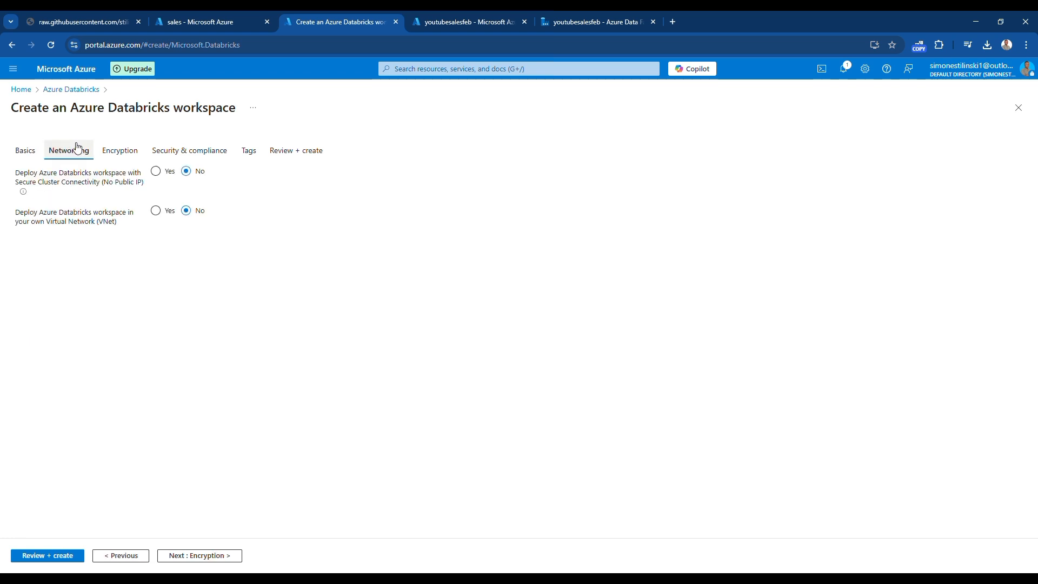
left_click(104, 149)
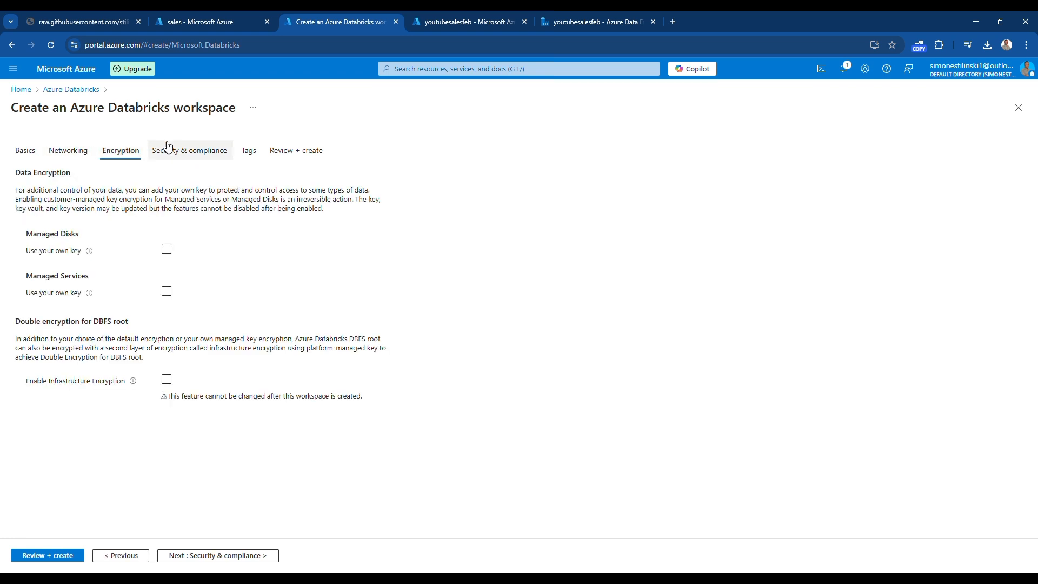
left_click(183, 151)
left_click(256, 158)
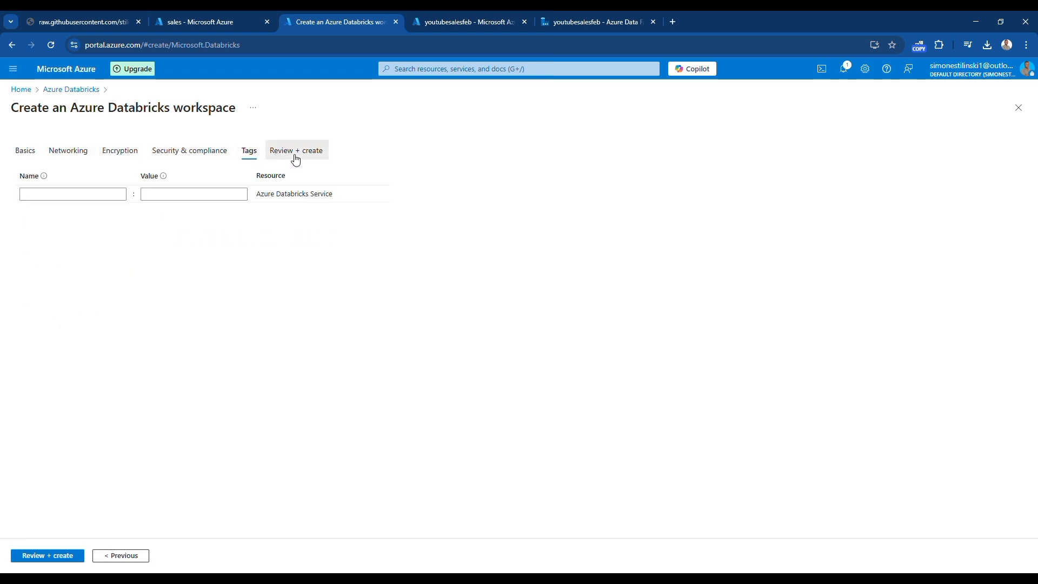
left_click(295, 157)
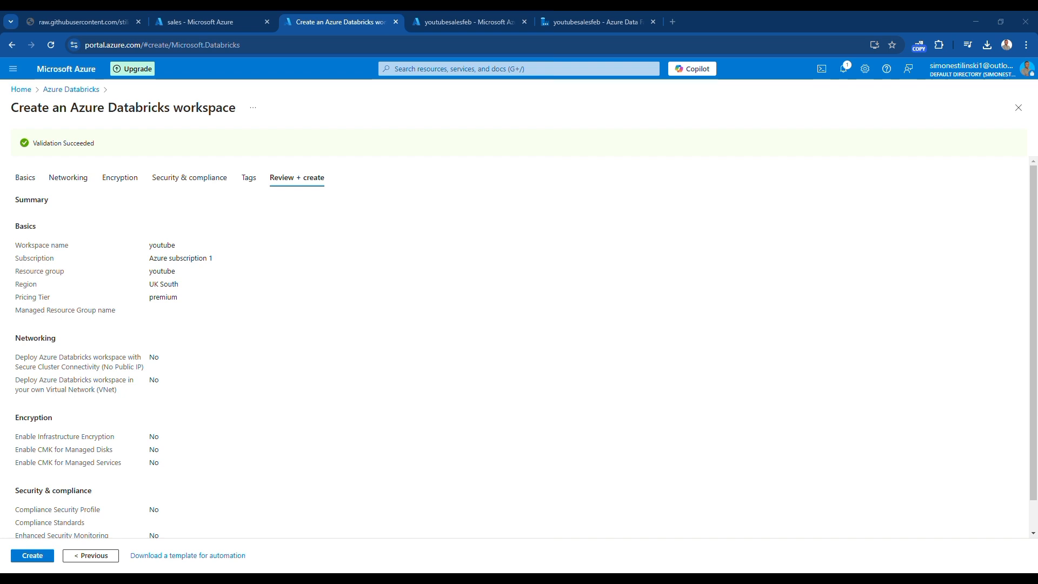
left_click(43, 556)
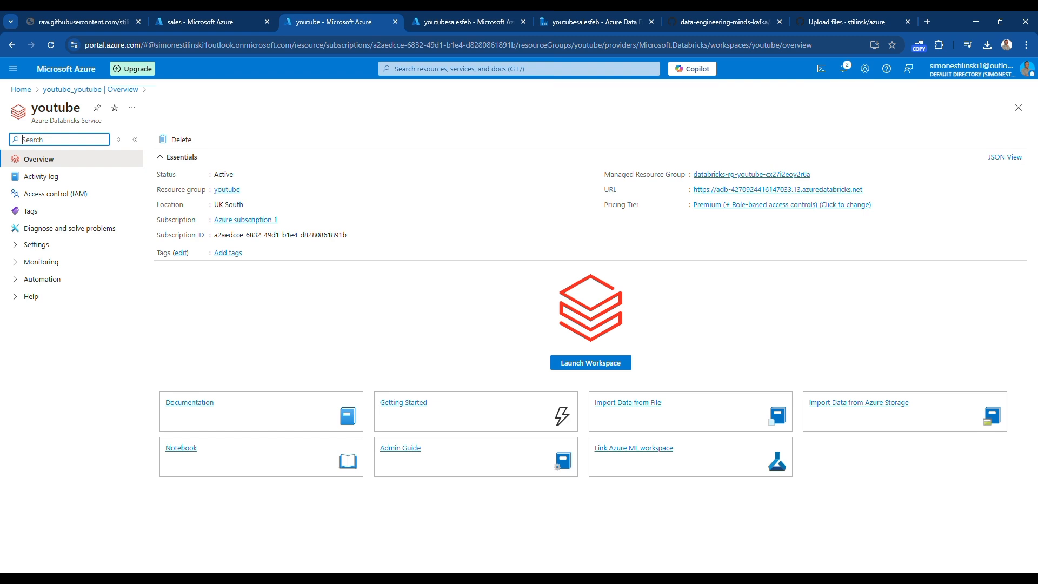
Launch the youtube Databricks workspace and open its compute overview
left_click(574, 368)
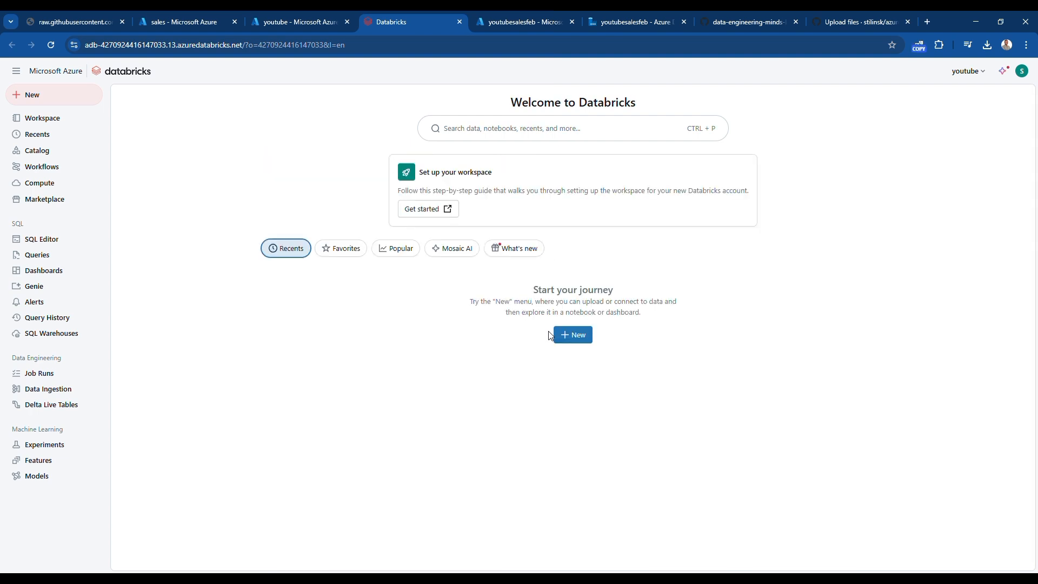
left_click(70, 186)
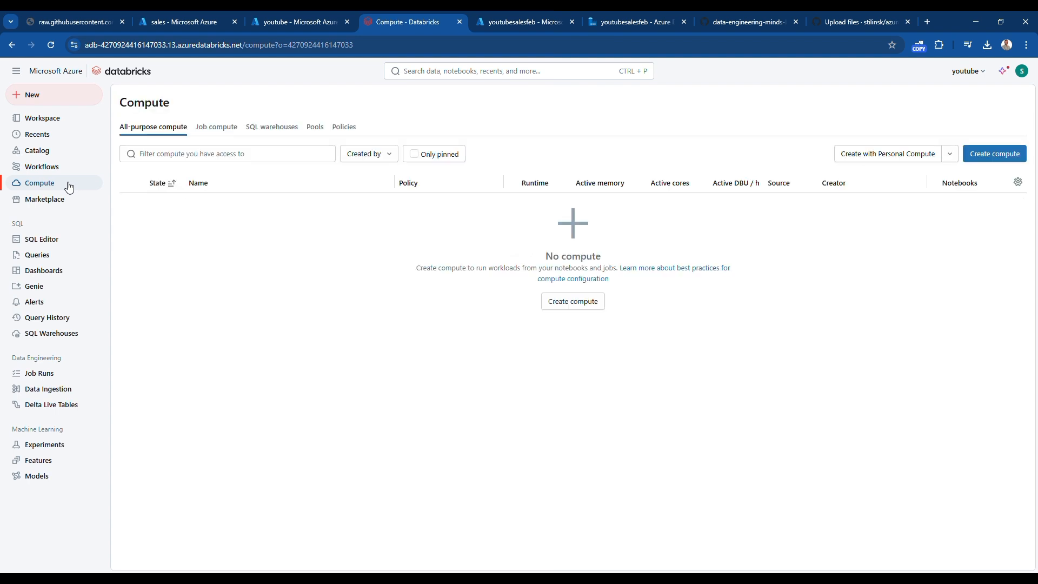
Start creating a new compute resource as a single node with Databricks runtime 12.2 LTS (Scala 2.12, Spark 3.3.2)
left_click(995, 154)
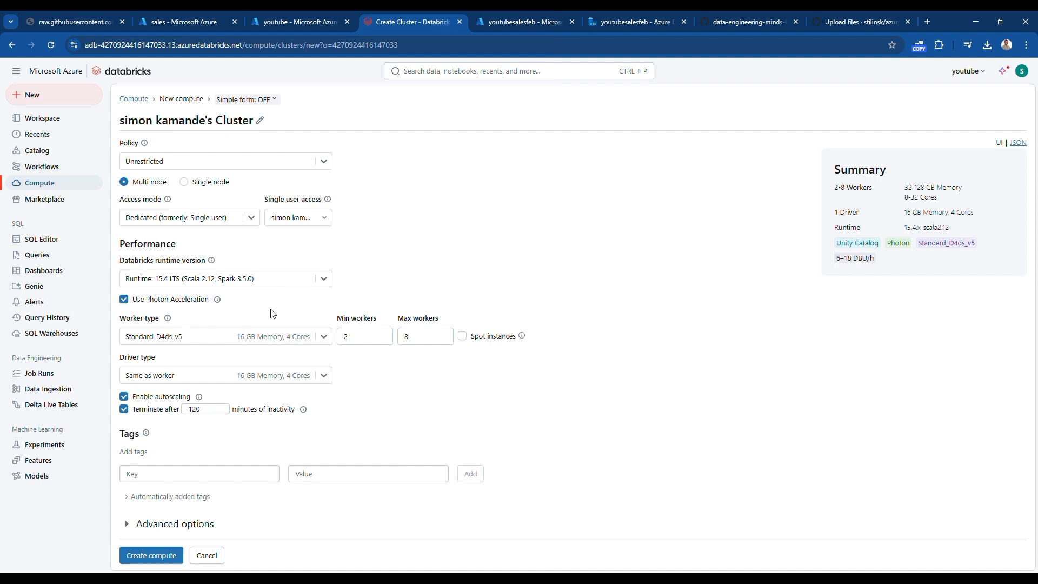
left_click(207, 183)
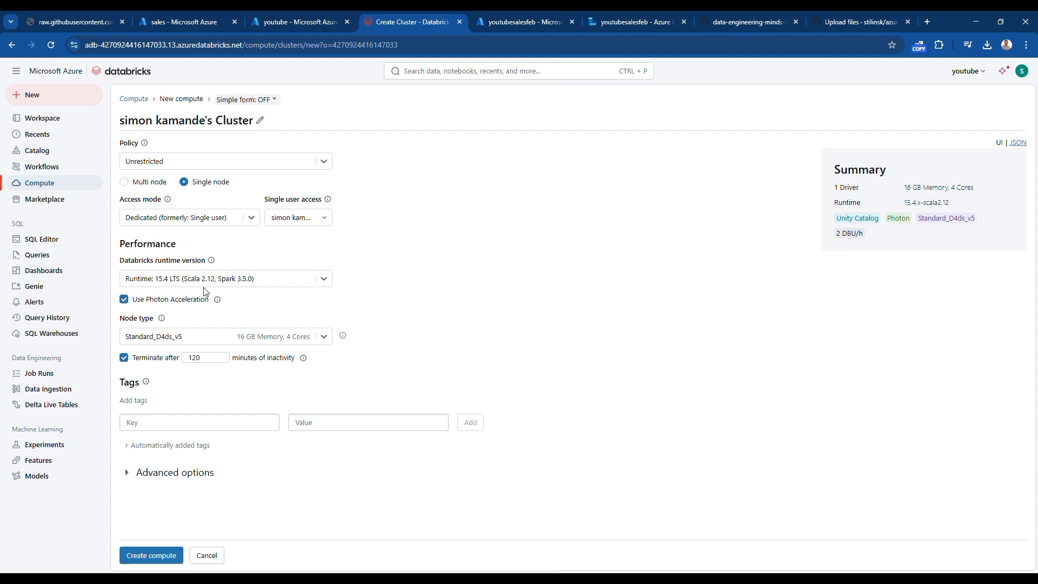
left_click(330, 280)
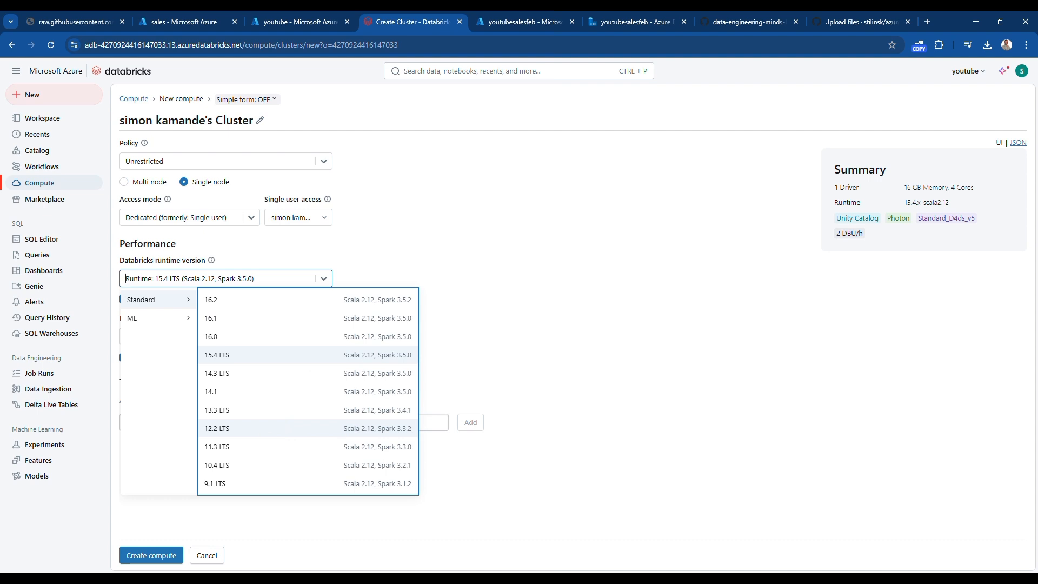
left_click(268, 430)
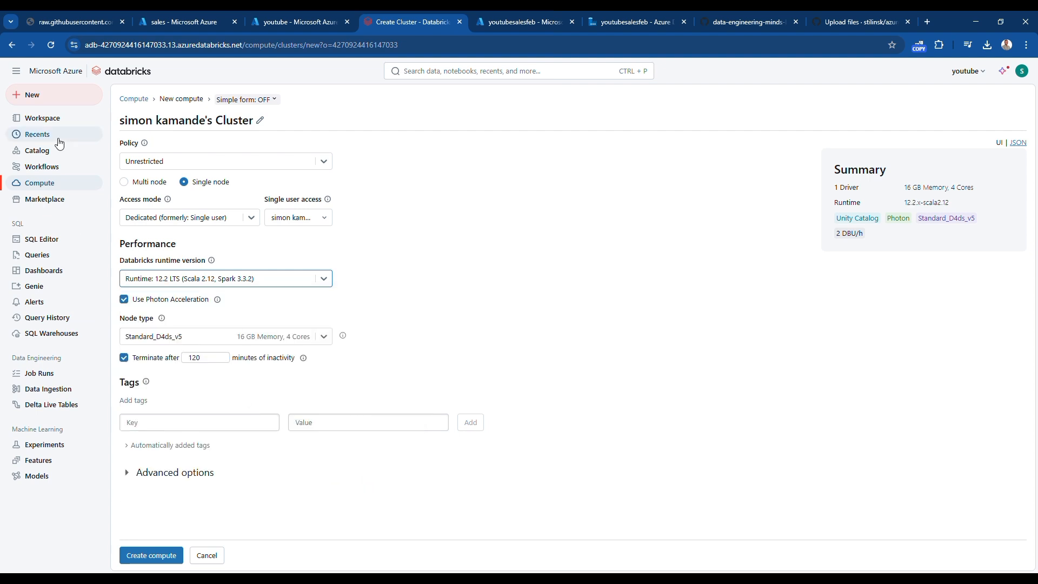
Choose the Standard_D3_v2 node type, turn off Photon Acceleration and create the compute
left_click(323, 336)
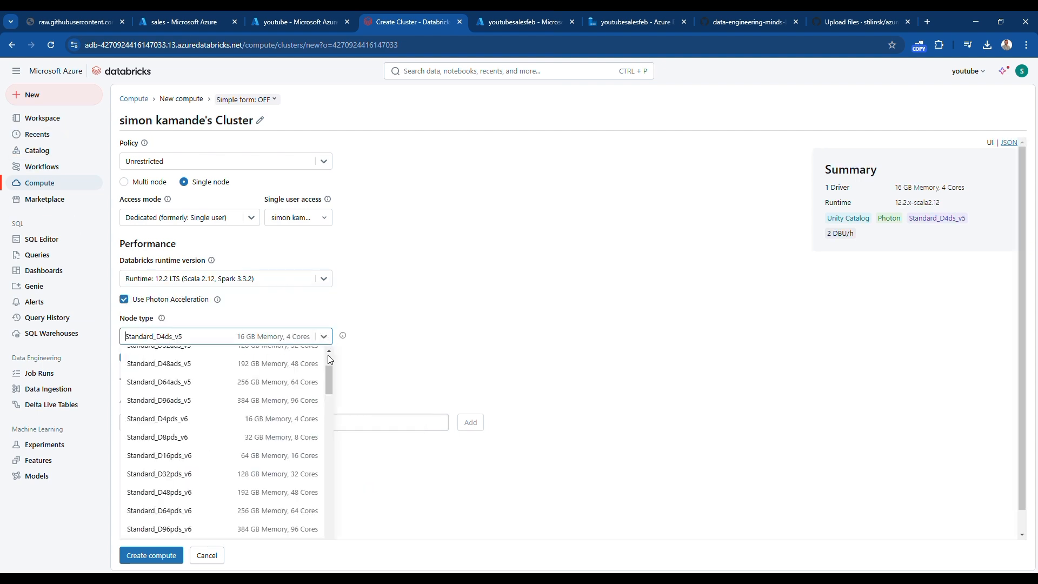
left_click_drag(327, 374, 335, 406)
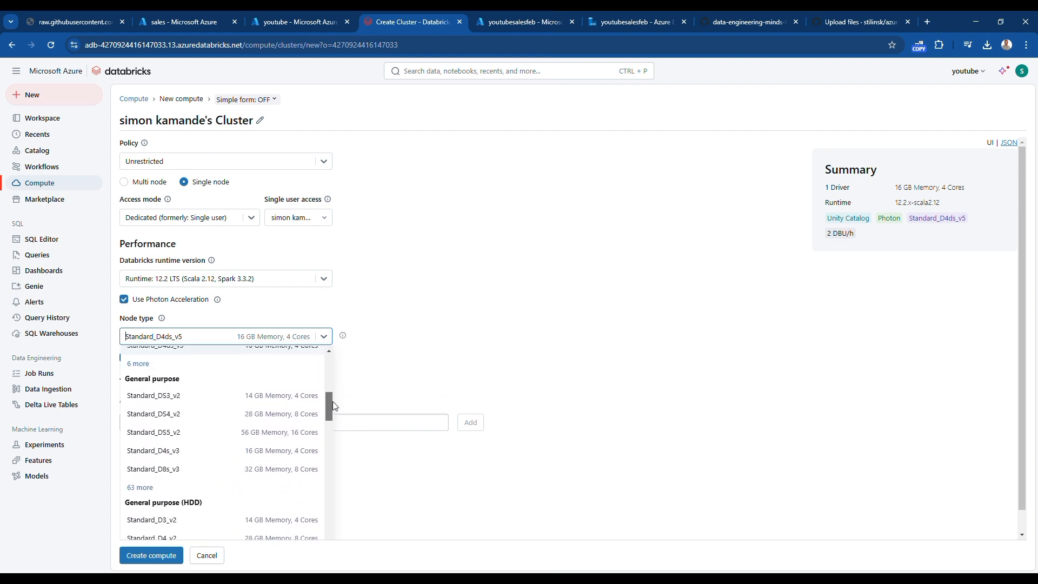
scroll(335, 406, "down", 1)
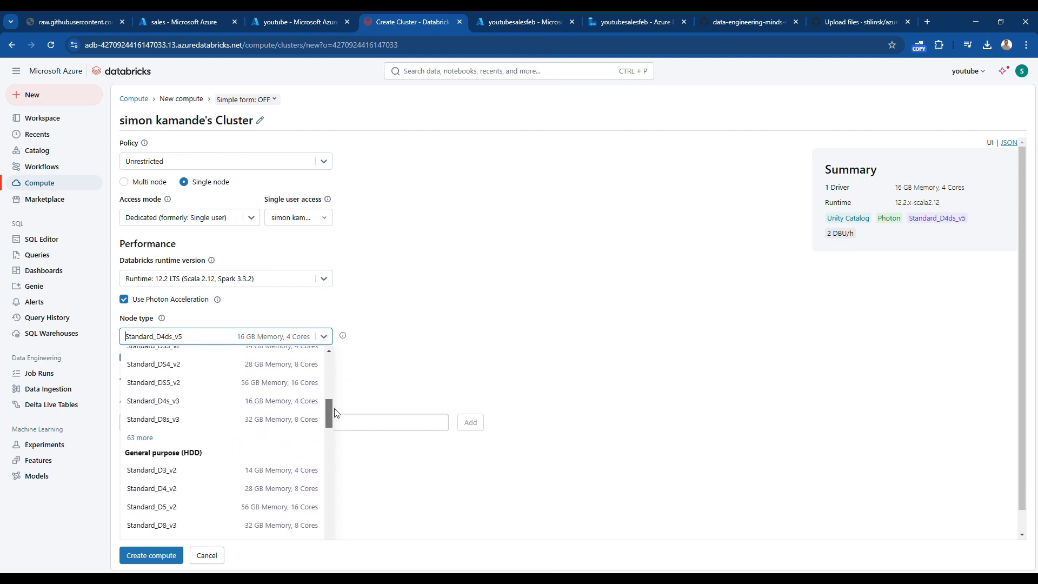
left_click(305, 471)
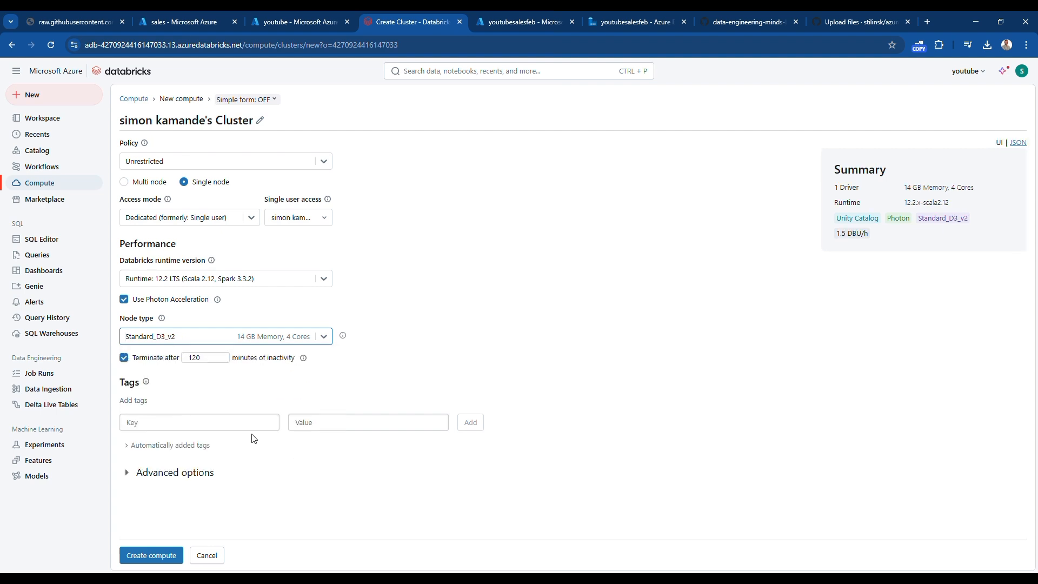
left_click(128, 300)
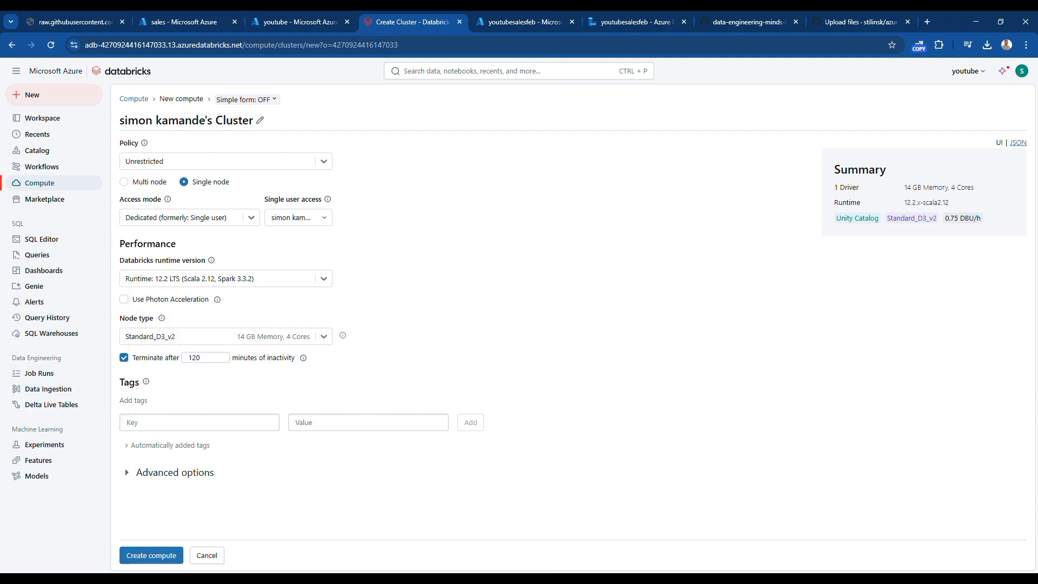
left_click(152, 557)
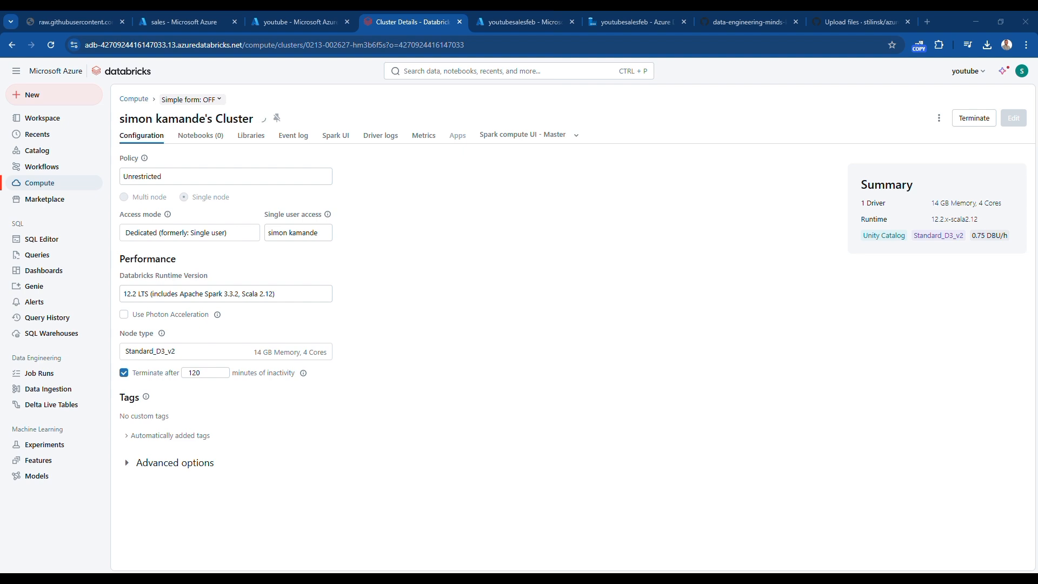
Check the cluster's state in the compute list, and create a new Python notebook connected to that cluster
left_click(42, 184)
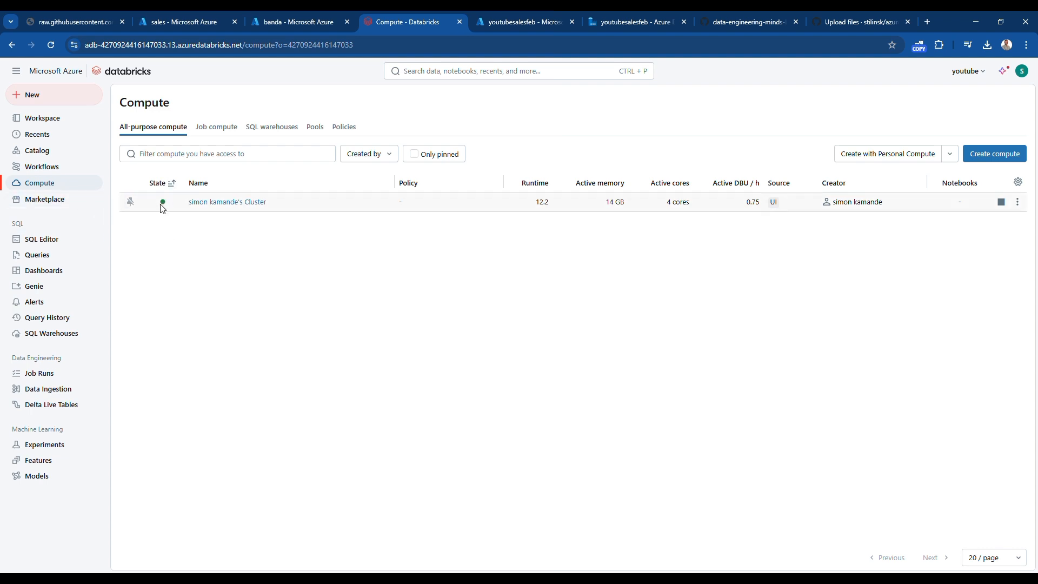
mouse_move(166, 206)
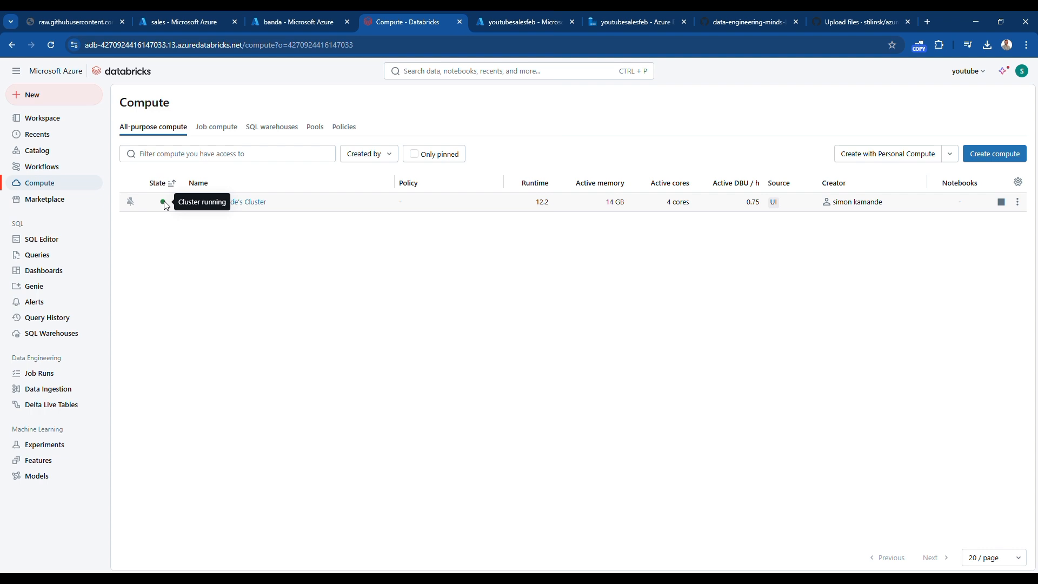
left_click(50, 105)
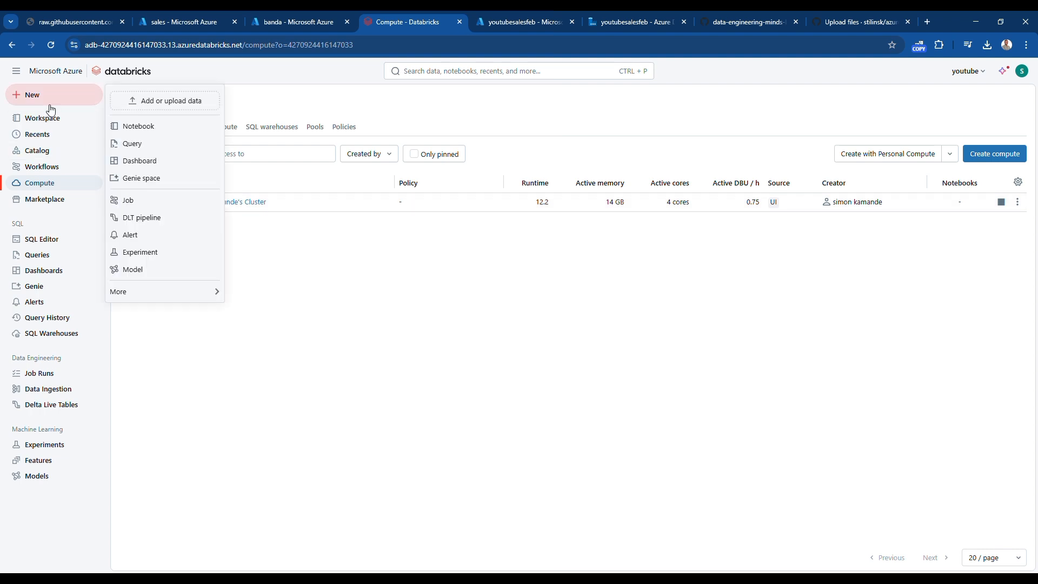
left_click(158, 126)
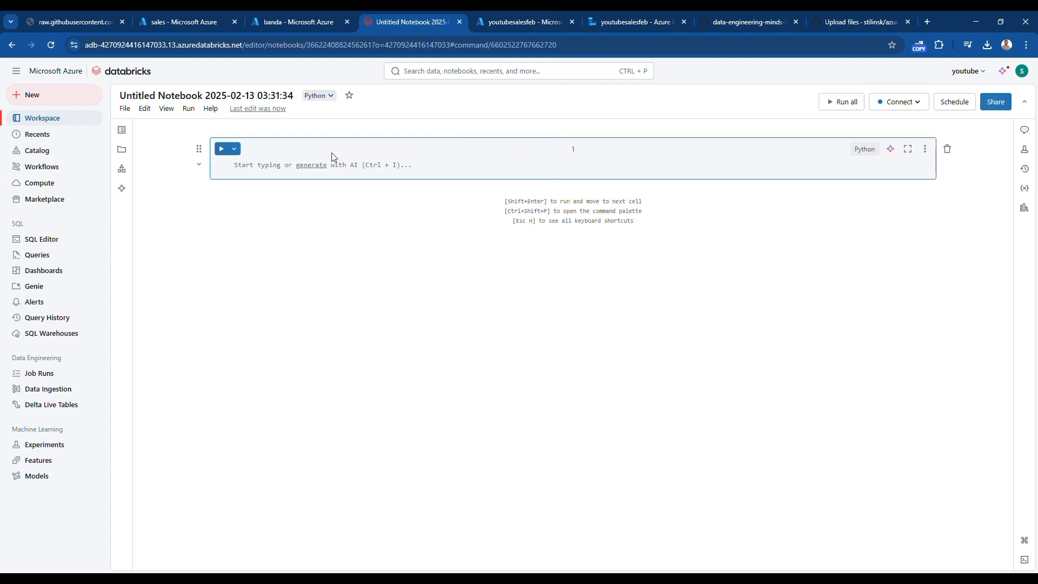
left_click(912, 102)
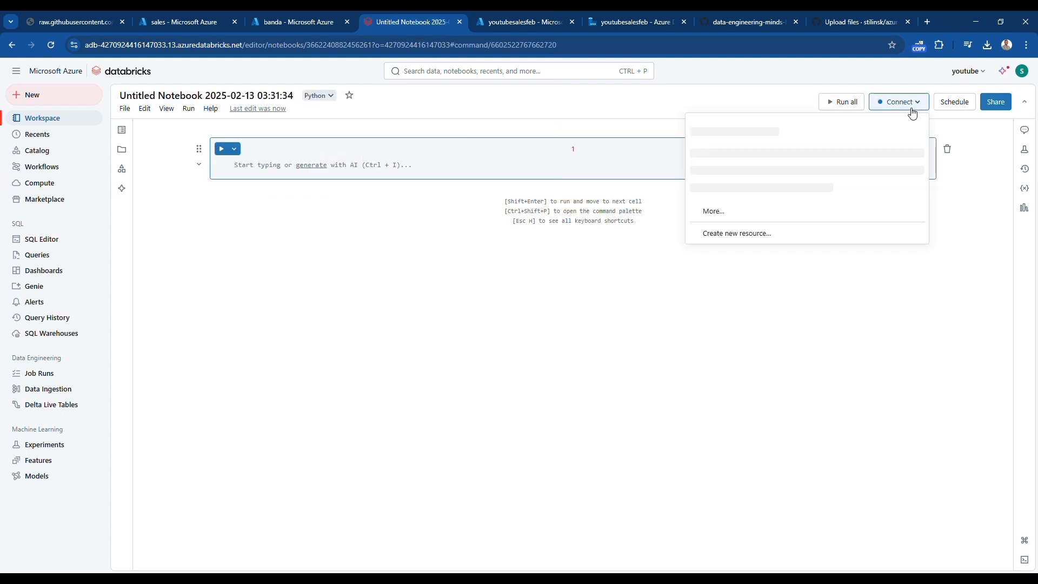
left_click(812, 141)
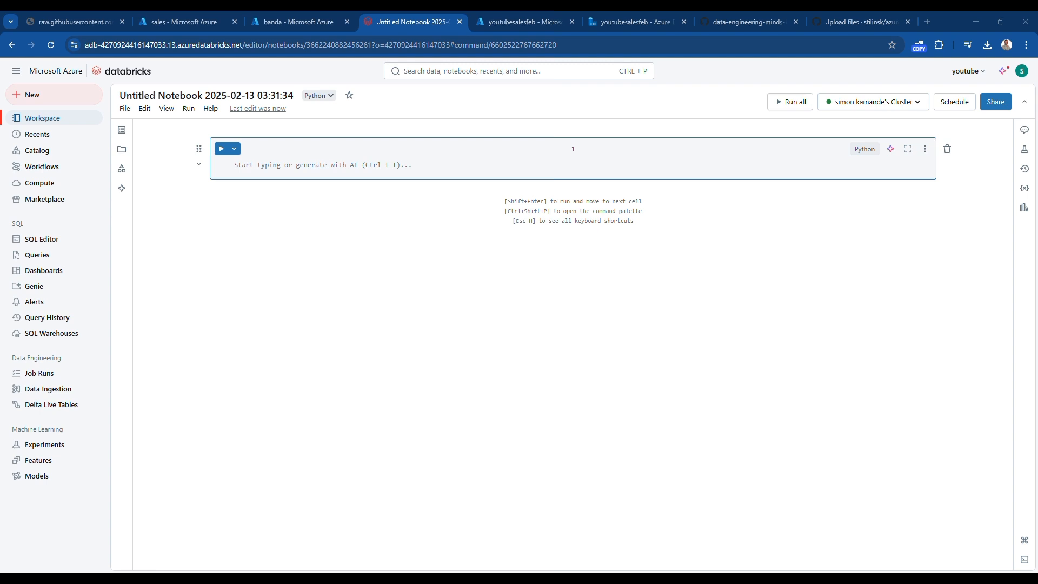
left_click(279, 171)
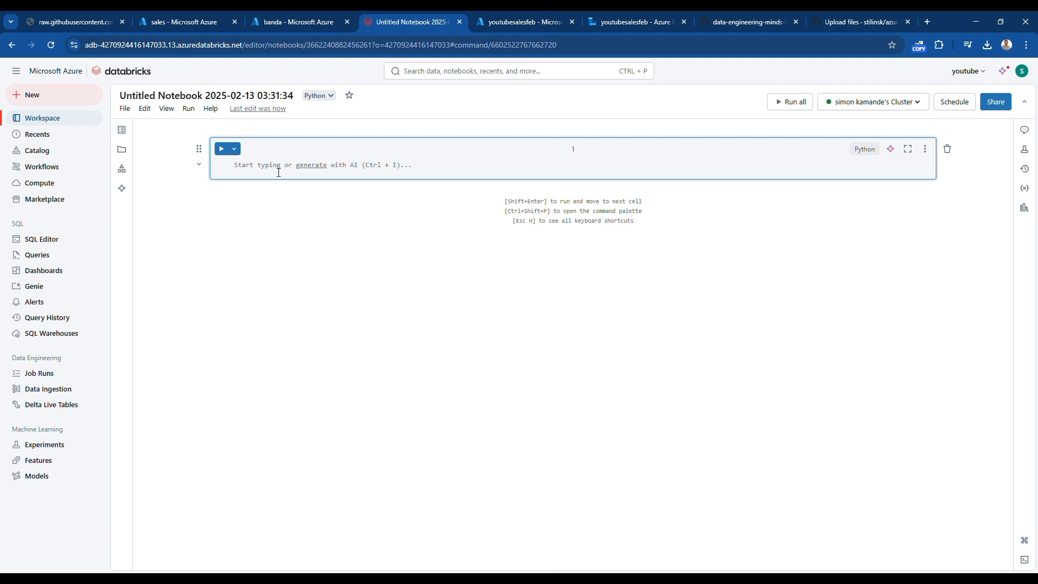
type("Filename doesn't support wildcard in dataset")
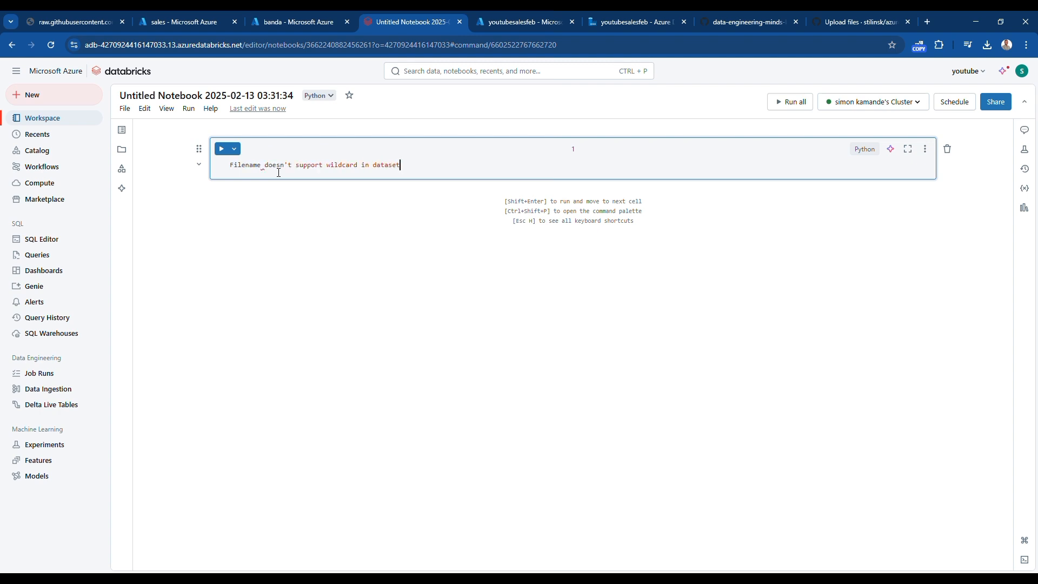
key("BackSpace")
key("BackSpace")
key("BackSpace")
key("BackSpace")
key("BackSpace")
key("BackSpace")
key("BackSpace")
key("BackSpace")
key("BackSpace")
key("BackSpace")
key("BackSpace")
key("BackSpace")
key("BackSpace")
key("BackSpace")
key("BackSpace")
key("BackSpace")
key("BackSpace")
key("BackSpace")
key("BackSpace")
key("BackSpace")
key("BackSpace")
key("BackSpace")
key("BackSpace")
key("BackSpace")
key("BackSpace")
key("BackSpace")
key("BackSpace")
key("BackSpace")
key("BackSpace")
key("BackSpace")
key("BackSpace")
key("BackSpace")
key("BackSpace")
key("BackSpace")
key("BackSpace")
key("BackSpace")
key("BackSpace")
key("BackSpace")
key("BackSpace")
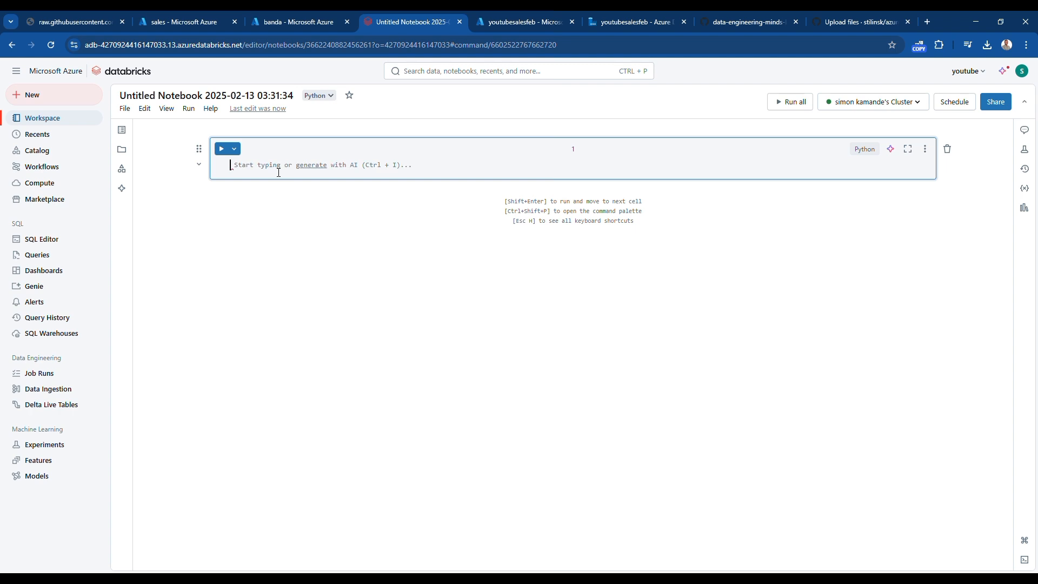
Paste the OAuth configuration with its client ID and client secret, plus the /mnt/sales mount code, into the notebook's first cell
key("alt+Tab")
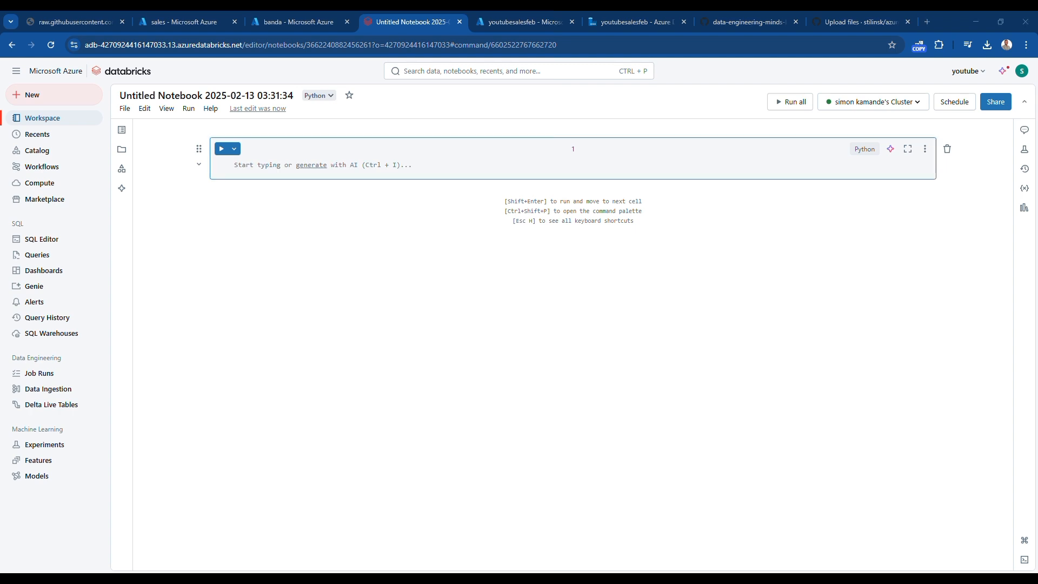
left_click(261, 171)
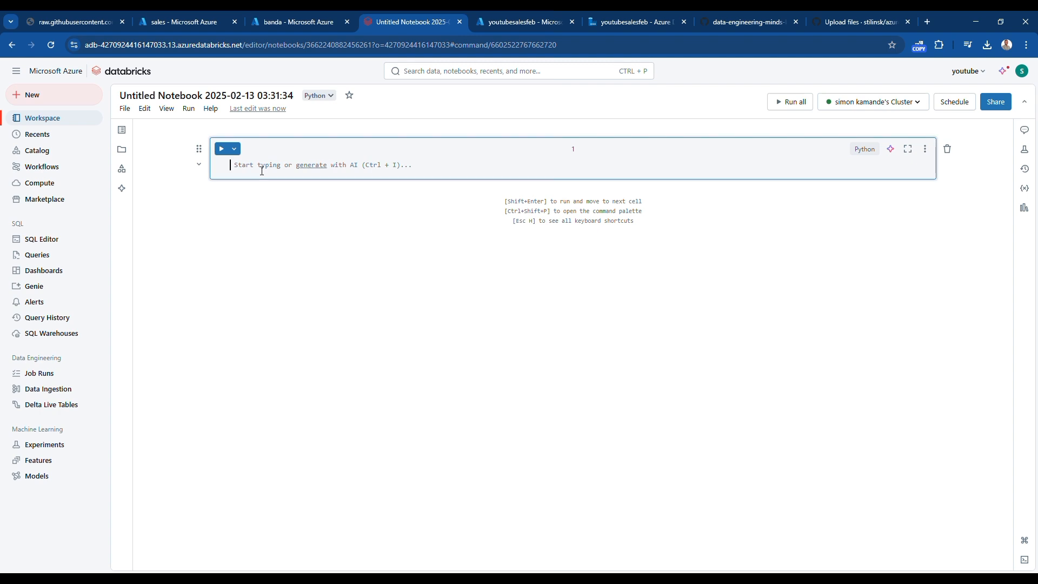
key("ctrl+v")
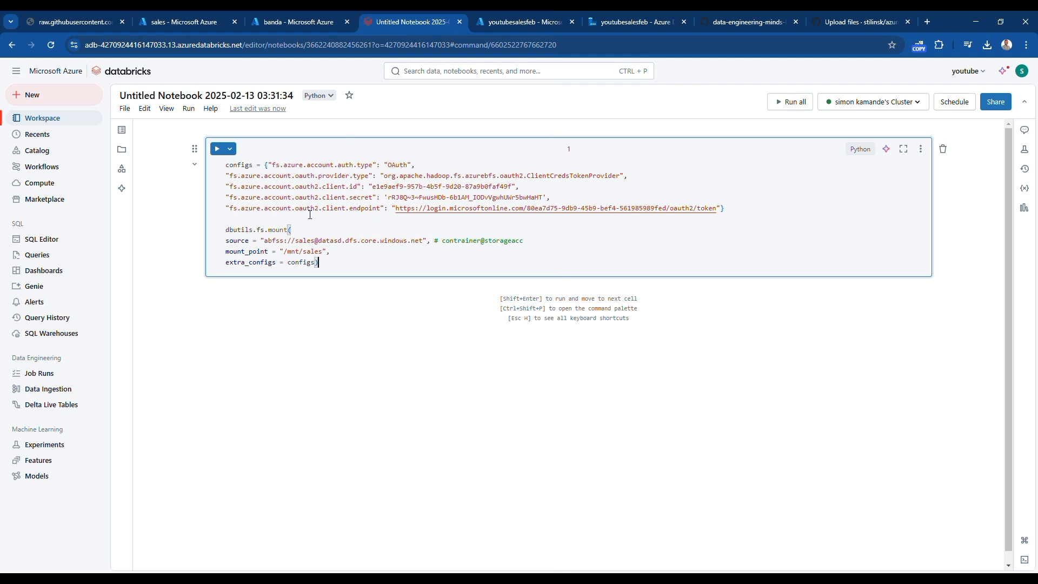
Switch to the Azure portal, search for "app re" and open the App registrations service
left_click(85, 19)
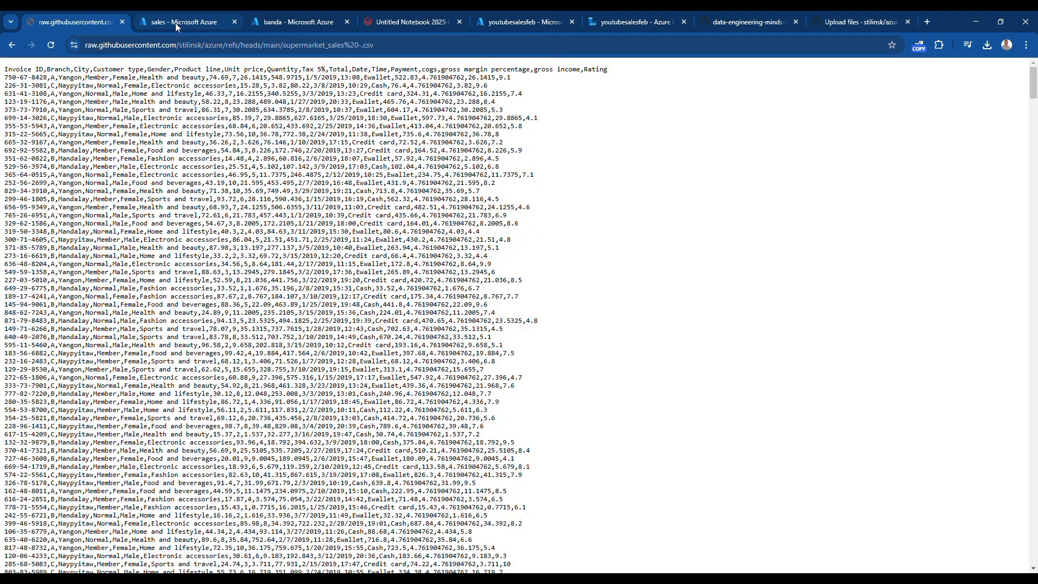
left_click(178, 22)
left_click(420, 76)
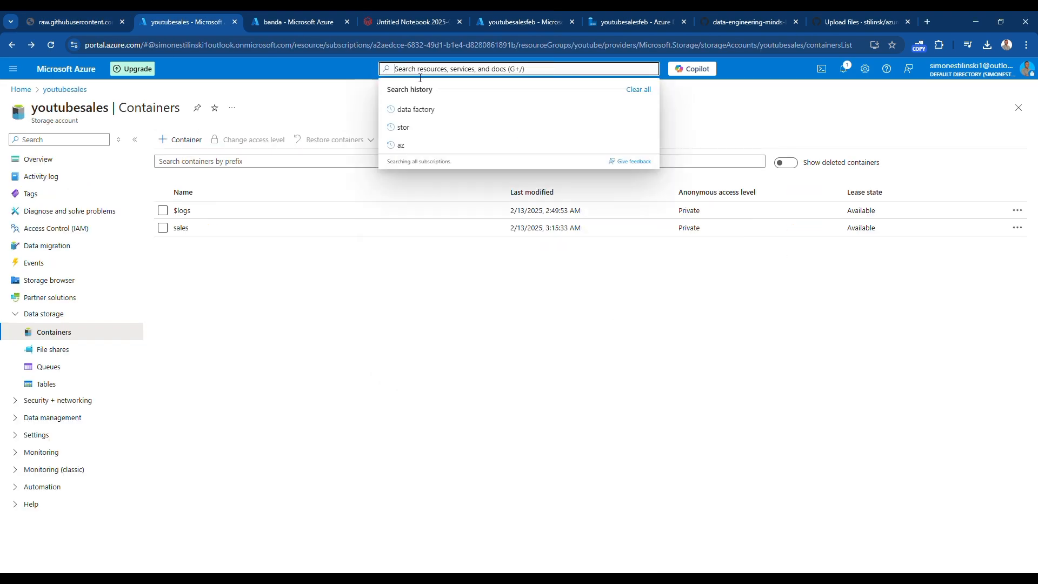
left_click(317, 21)
left_click(412, 72)
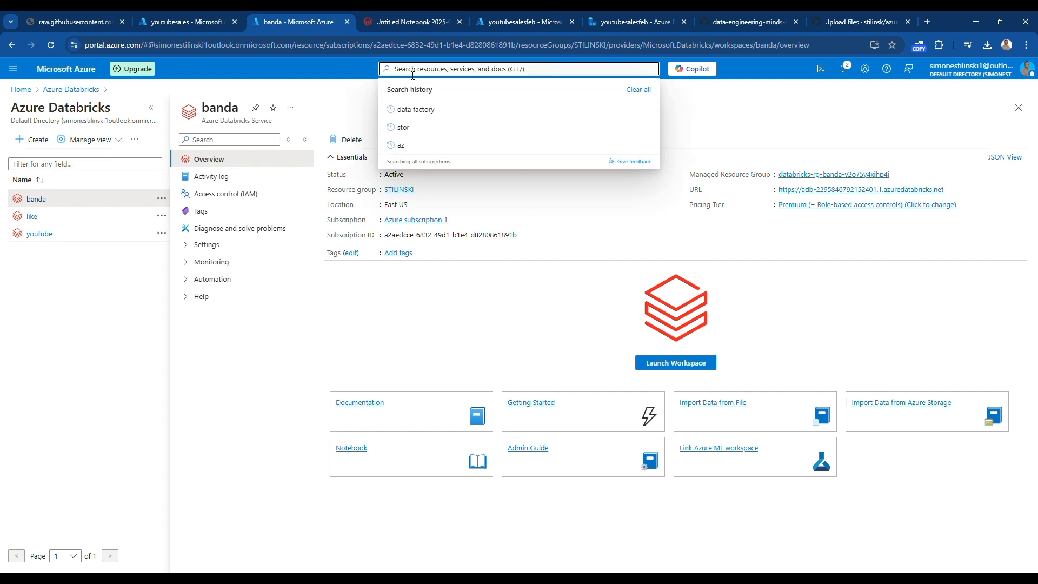
type("app")
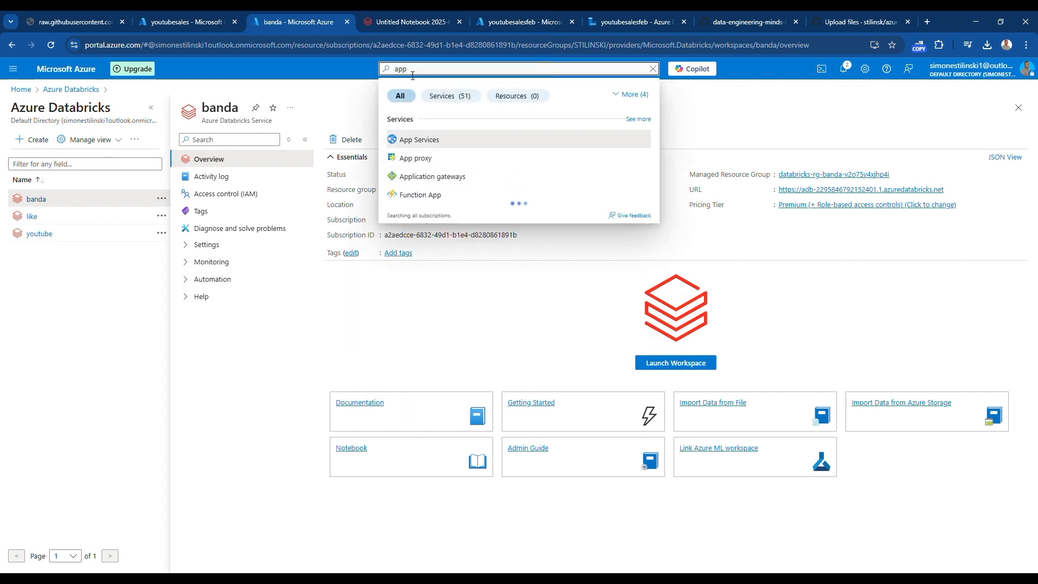
type(" re")
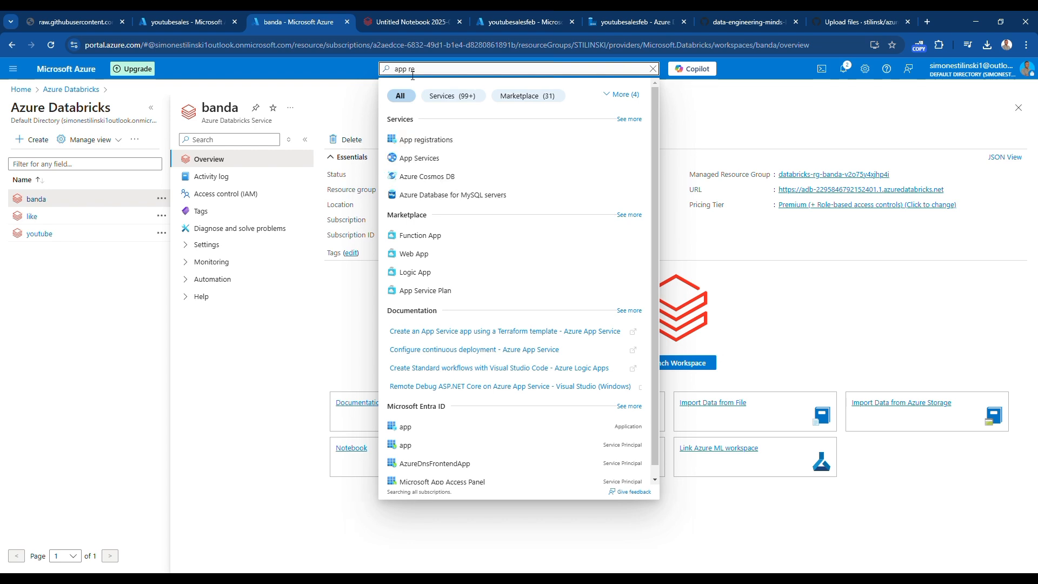
left_click(466, 139)
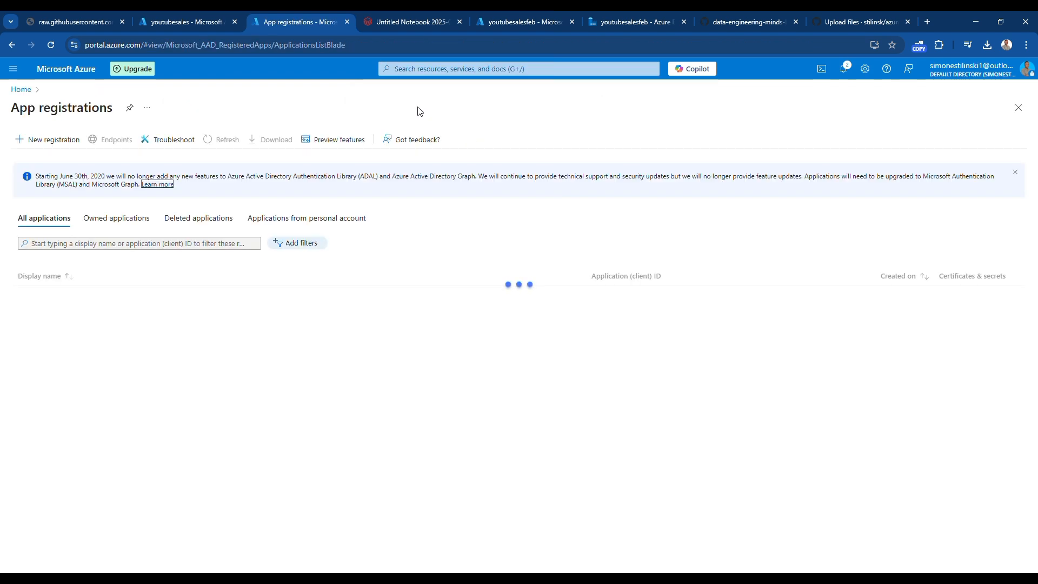
List all applications in the directory and register a new single-tenant application named app2
left_click(102, 218)
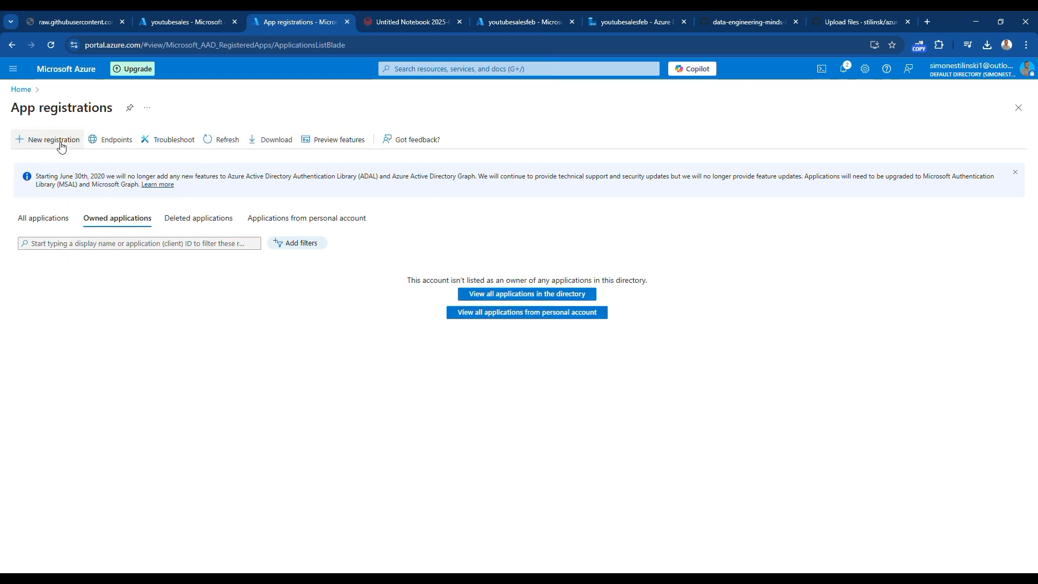
left_click(55, 142)
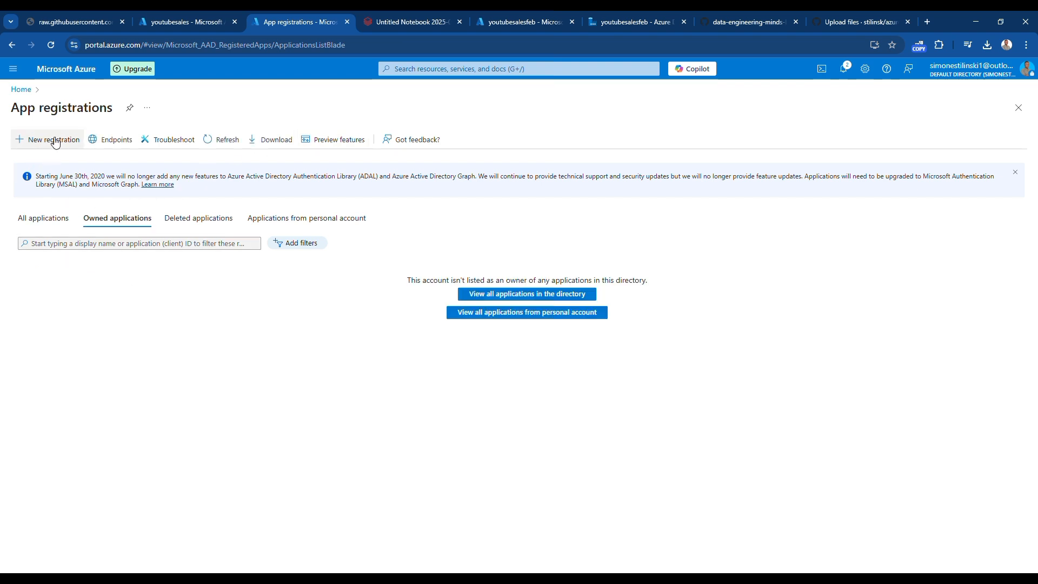
left_click(497, 295)
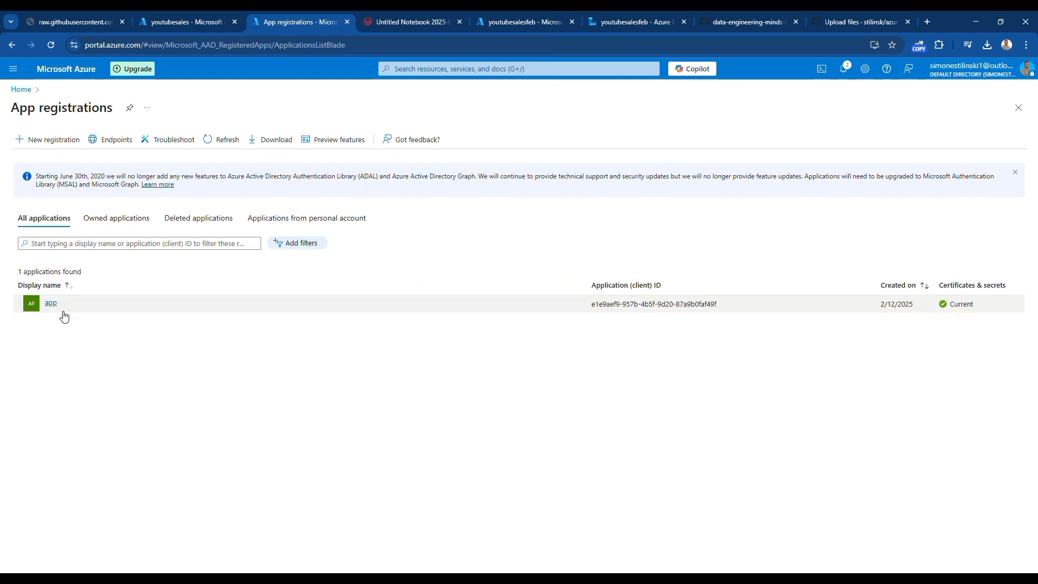
left_click(55, 142)
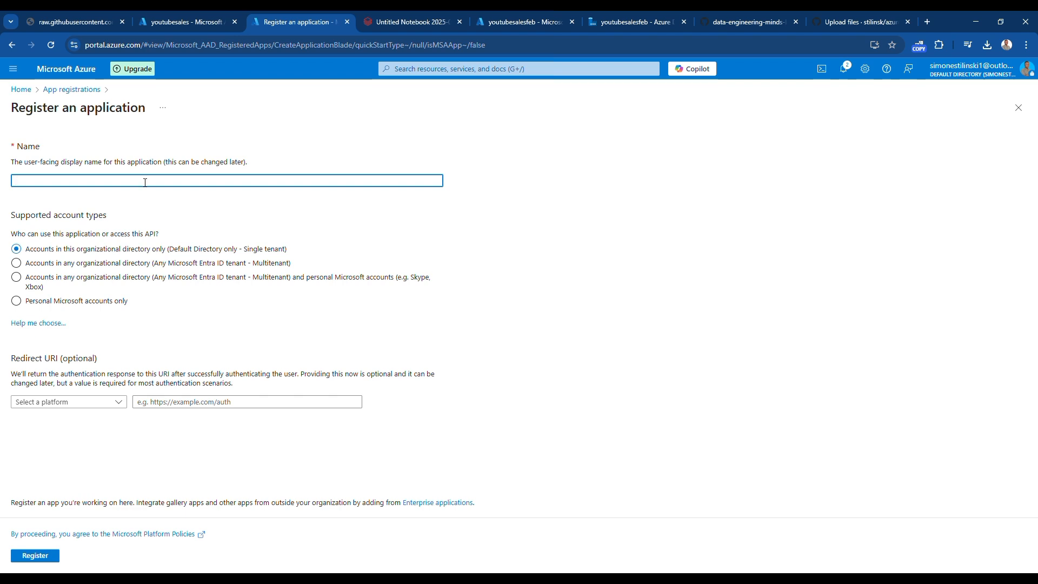
type("app2")
left_click(39, 555)
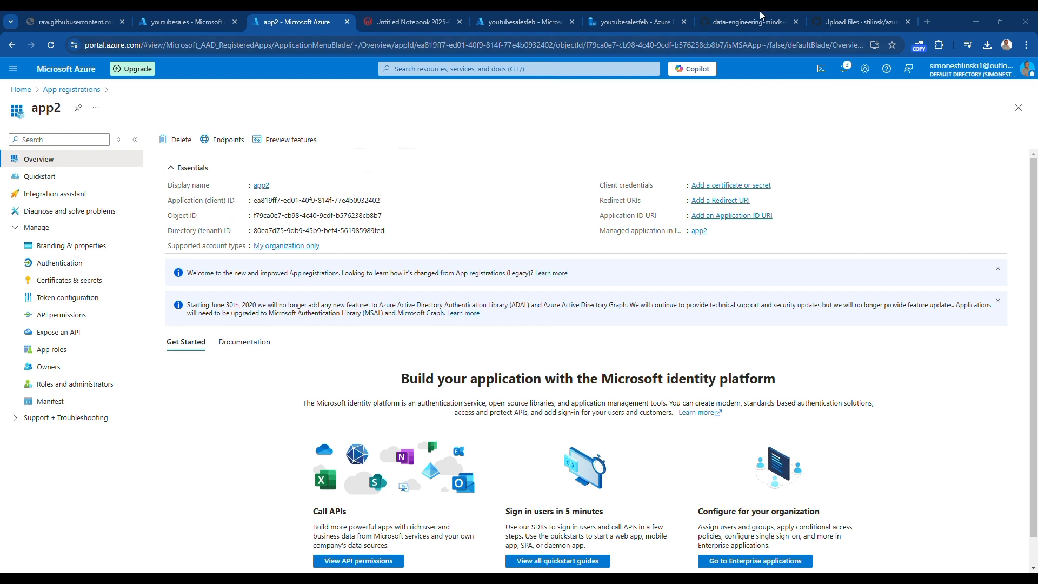
Add a client secret described as app to the app2 registration in the Azure portal, and copy the secret's value
left_click(410, 22)
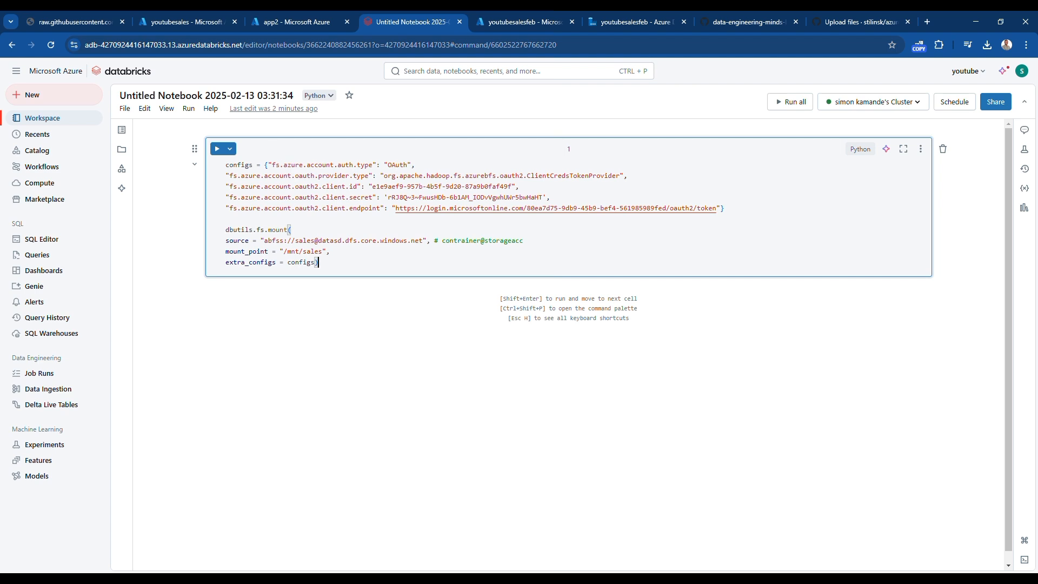
key("alt+Tab")
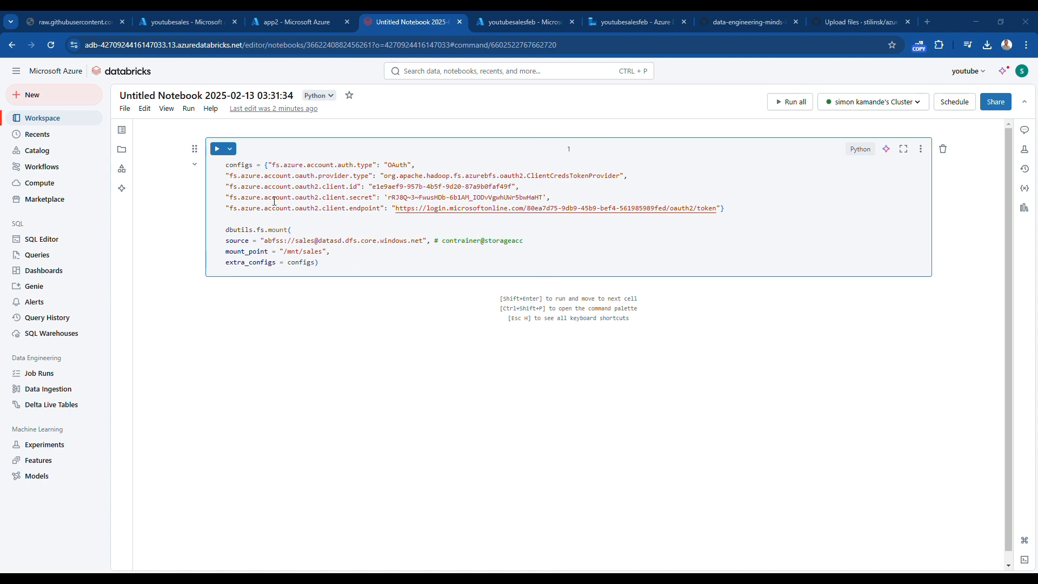
left_click(295, 21)
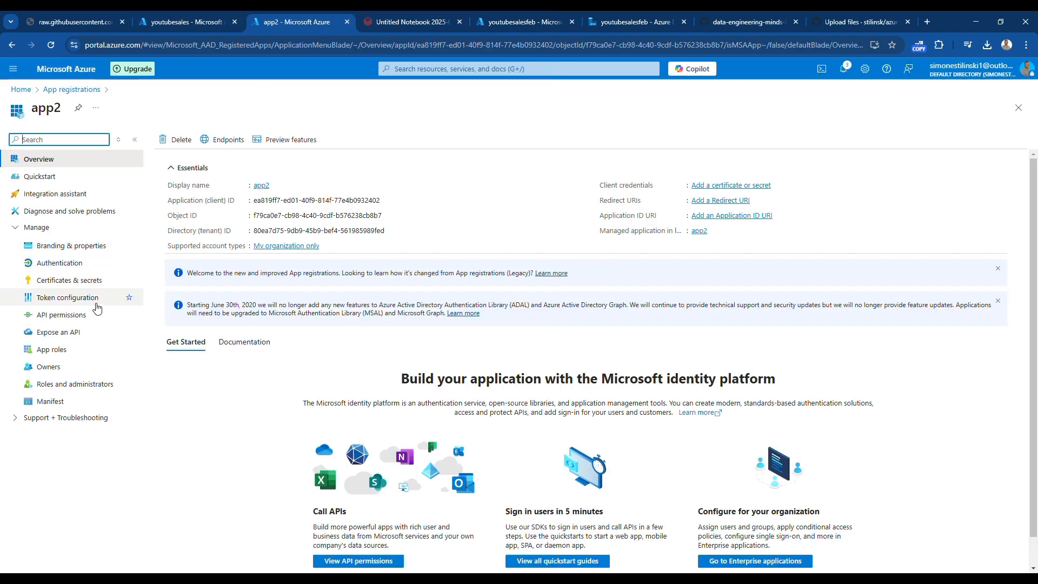
left_click(94, 280)
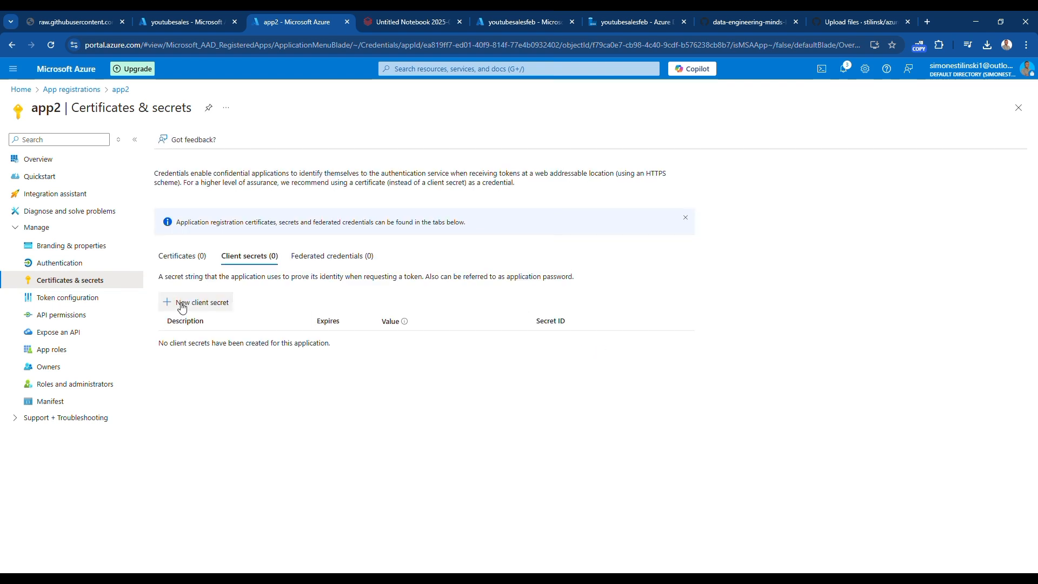
left_click(180, 308)
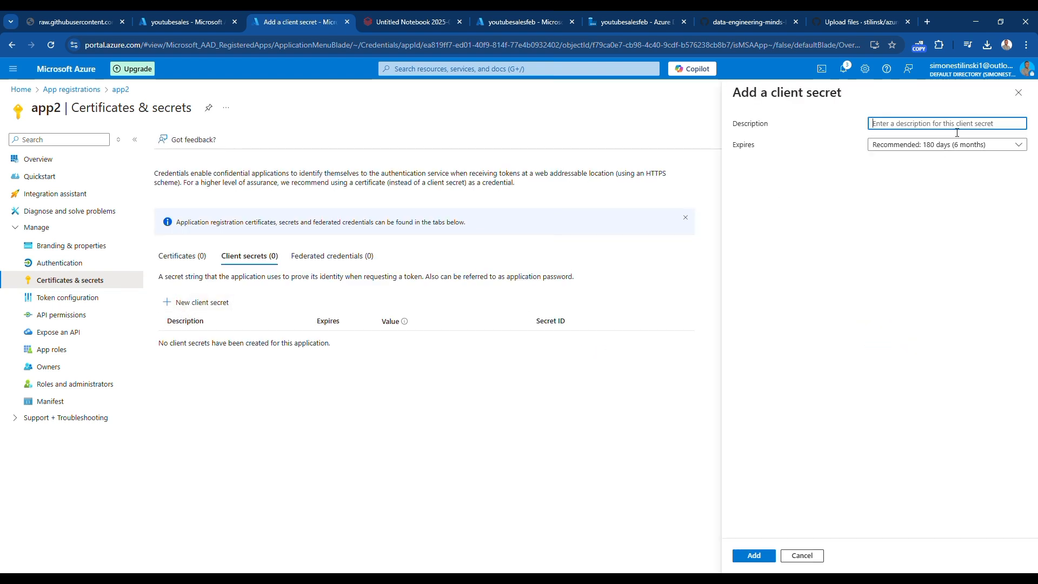
type("app")
left_click(764, 555)
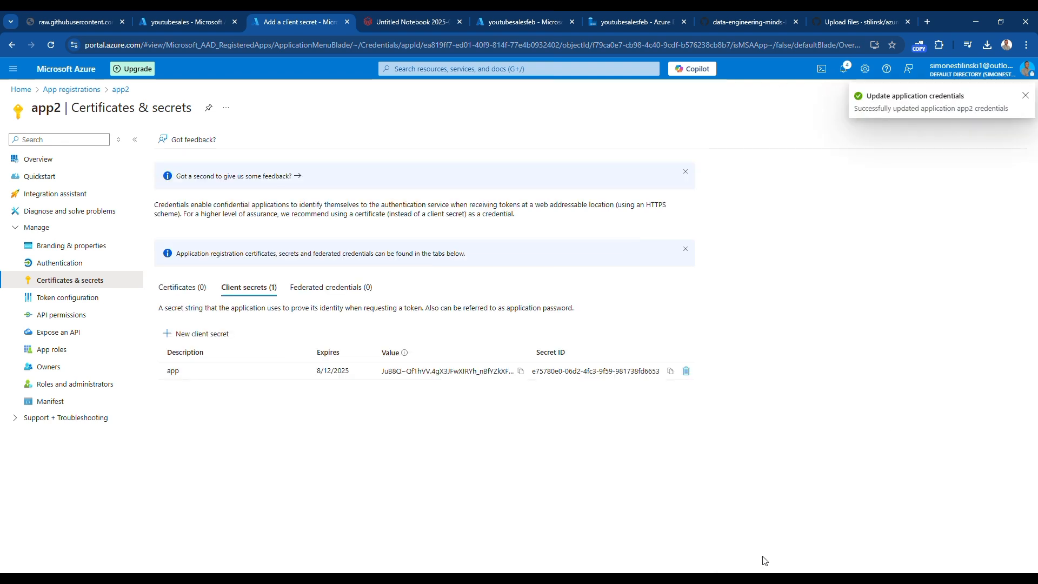
left_click(526, 377)
Switch to the Databricks notebook, run the mount cell, and change the storage account name in the mount source to youtubesales
left_click(397, 19)
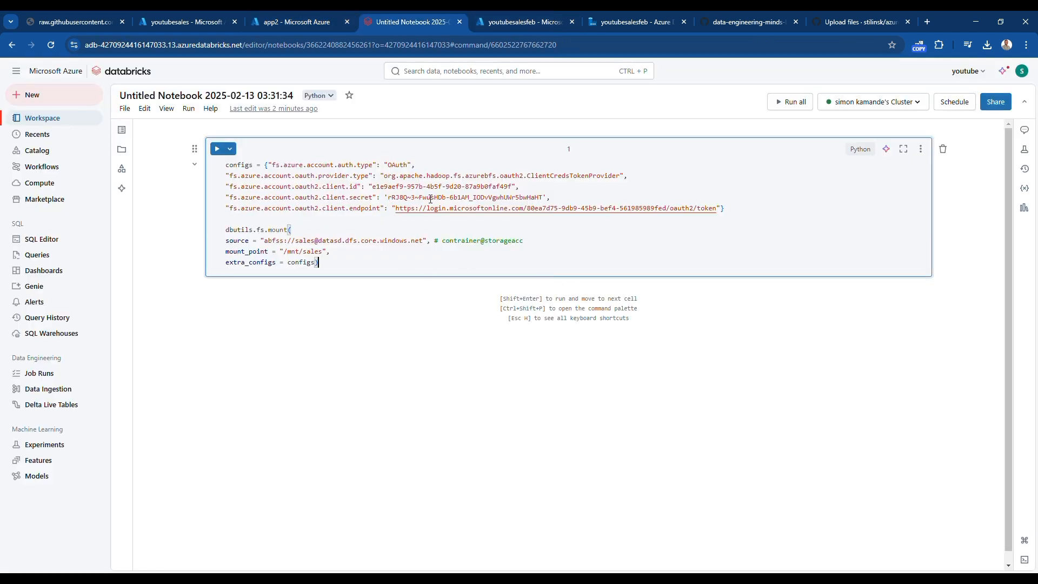
left_click(217, 149)
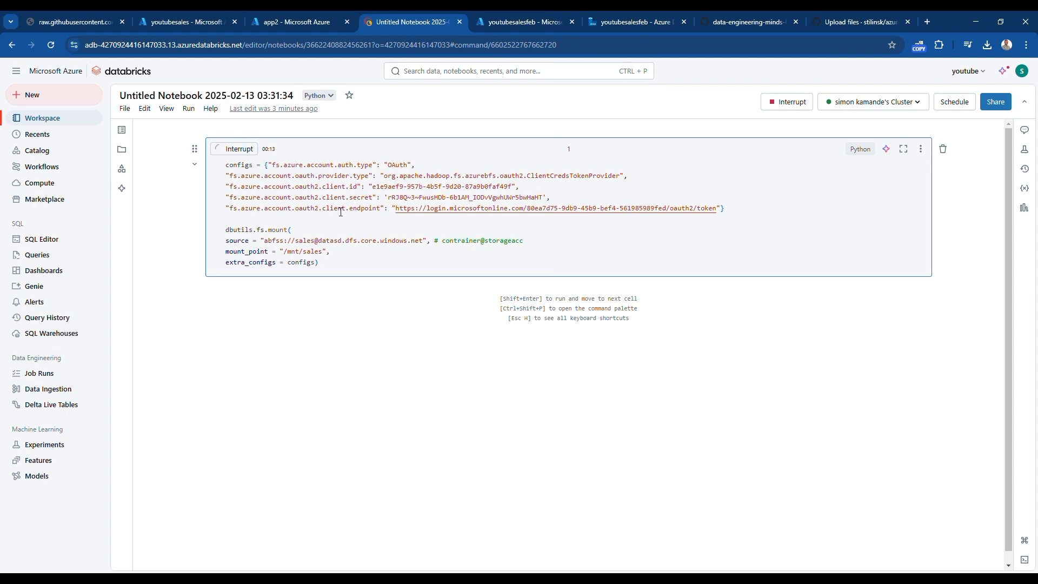
left_click(343, 241)
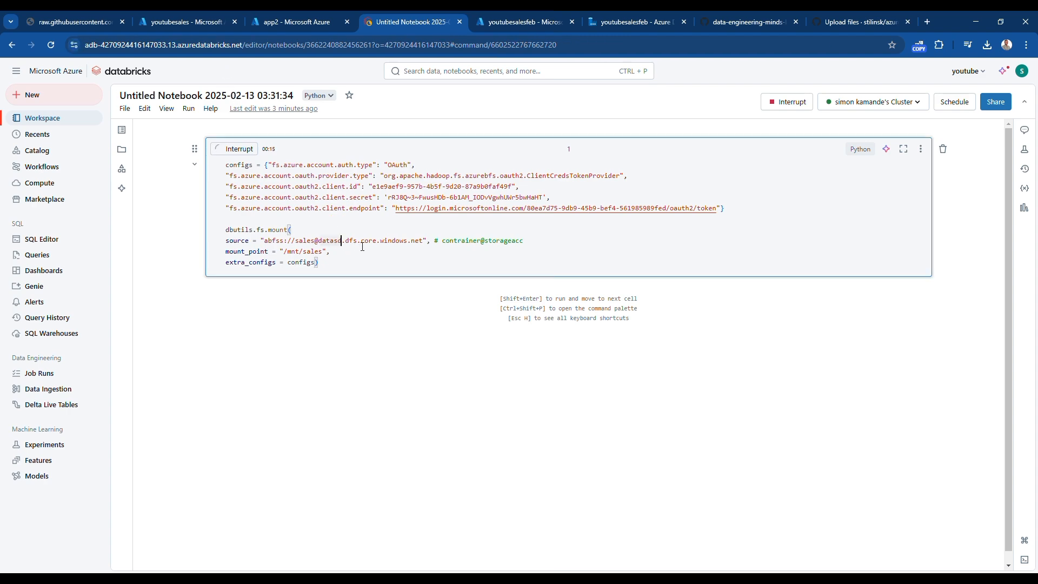
key("BackSpace")
key("BackSpace")
key("BackSpace")
key("BackSpace")
key("BackSpace")
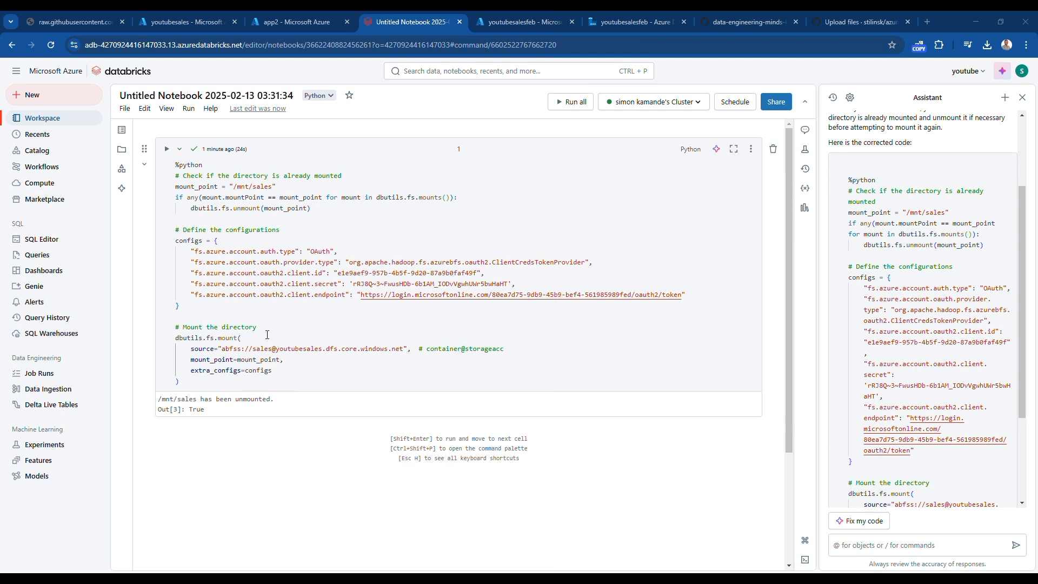
Add six empty cells below the mount cell
left_click(317, 400)
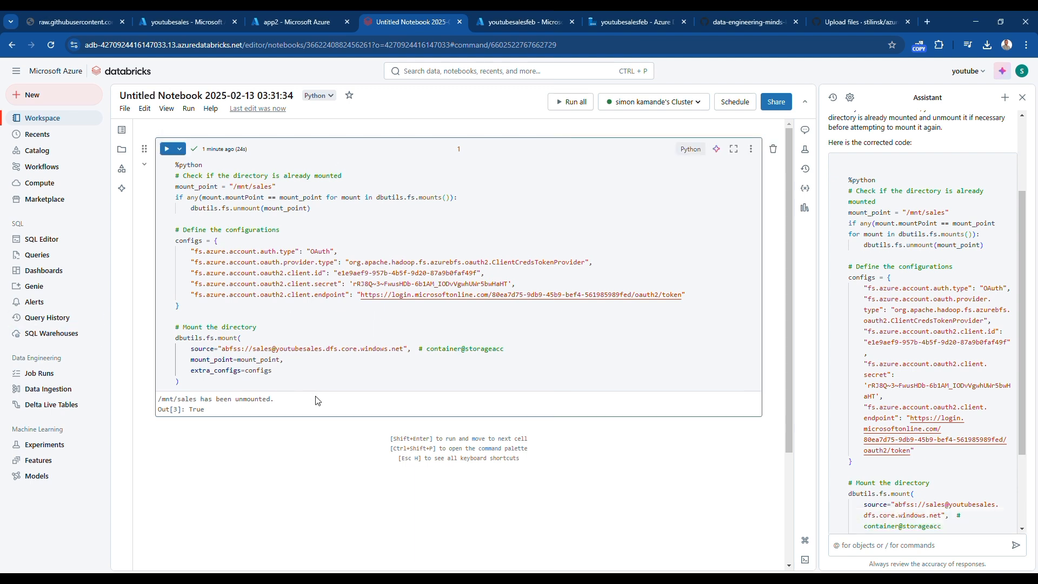
key("b")
key("b")
key("b")
key("b")
key("b")
key("b")
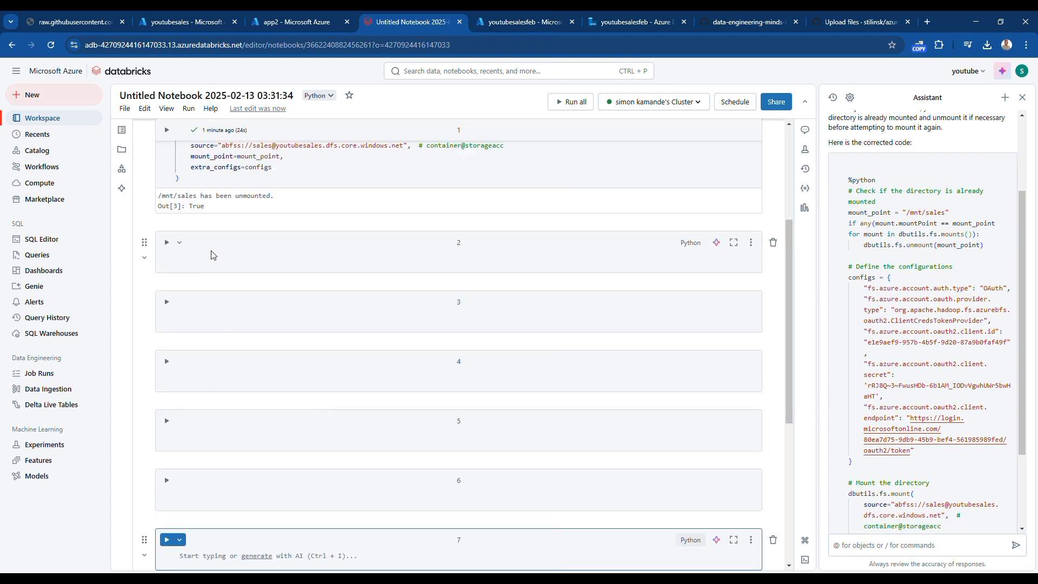
List the mounted folder's contents in cell 2 with %fs and ls "/mnt/sales"
left_click(207, 266)
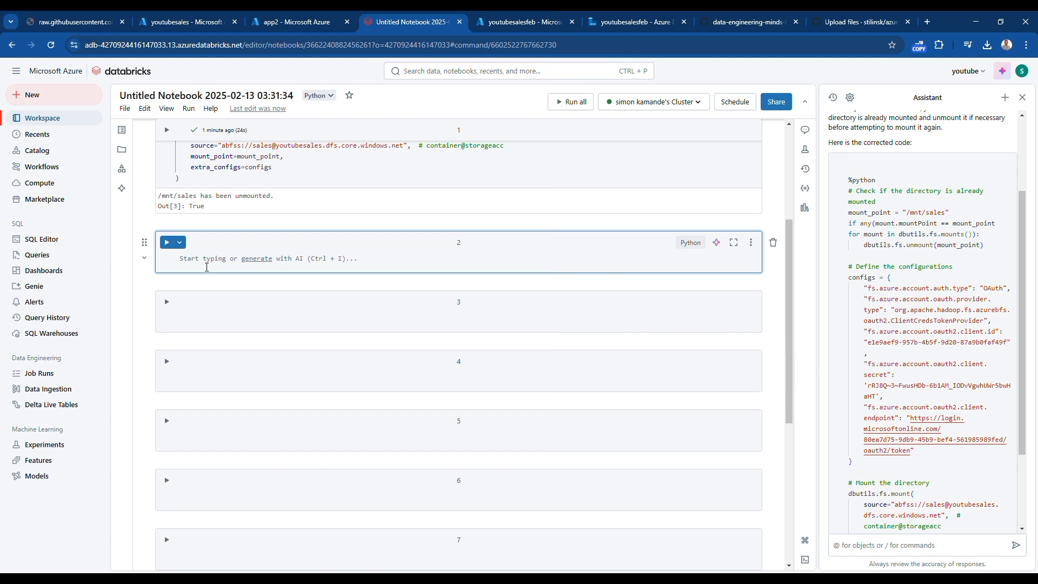
type("%")
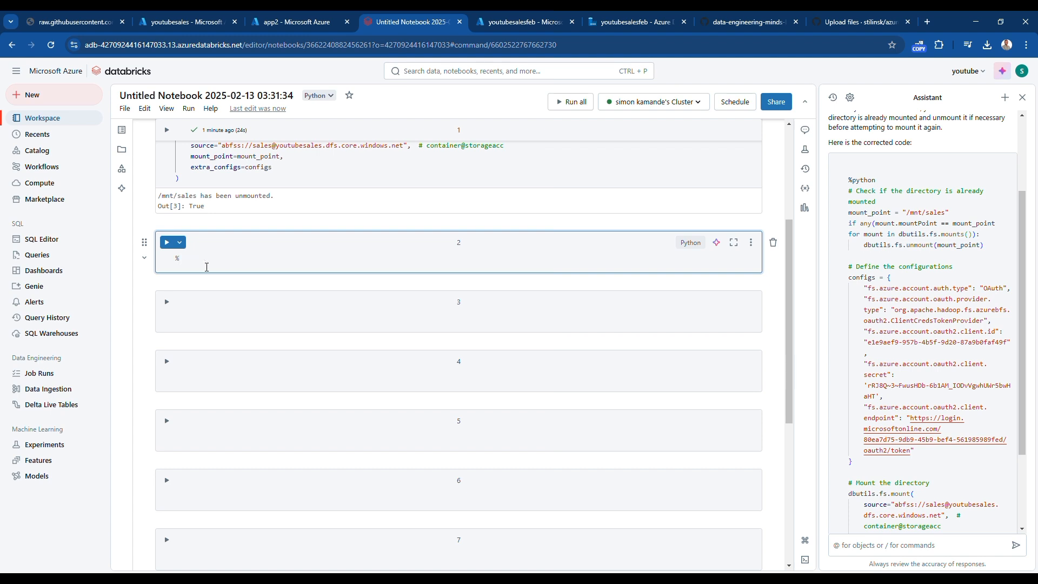
type("fs")
key("Return")
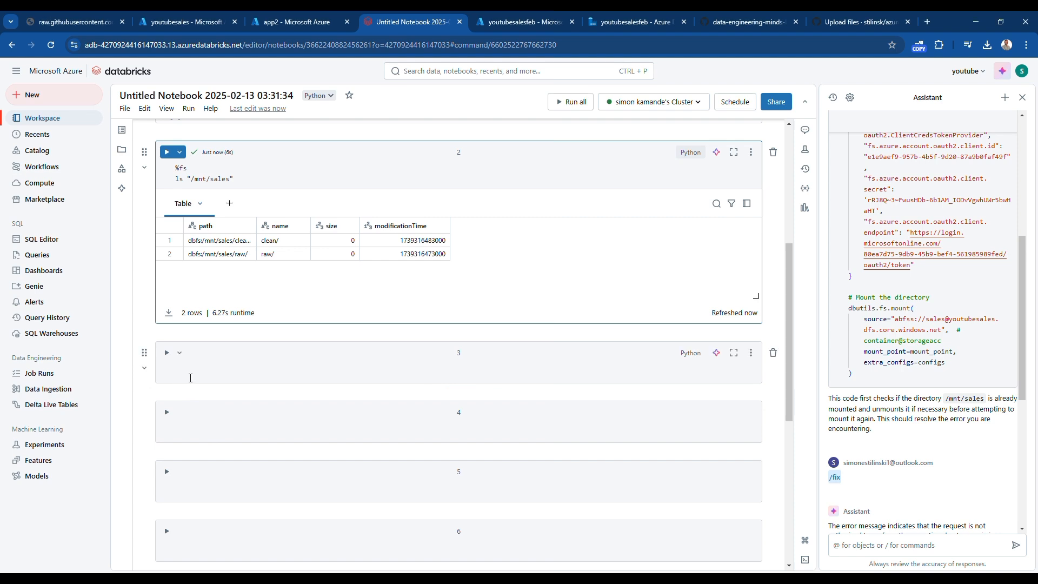
Load /mnt/sales/raw/sales.csv with header=True into a Spark DataFrame named sales in cell 3, and run the cell
left_click(199, 373)
key("ctrl+v")
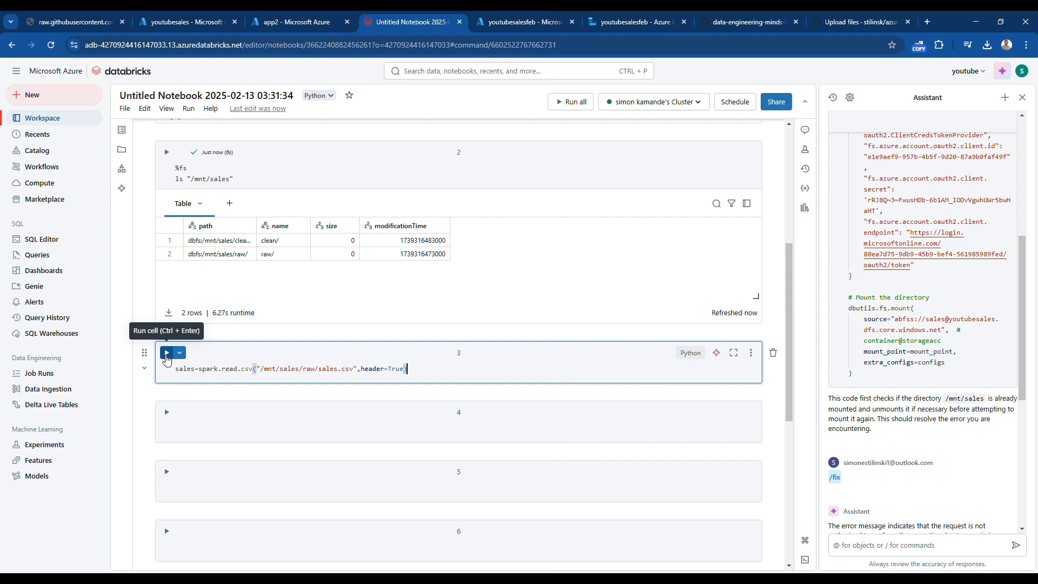
left_click(167, 354)
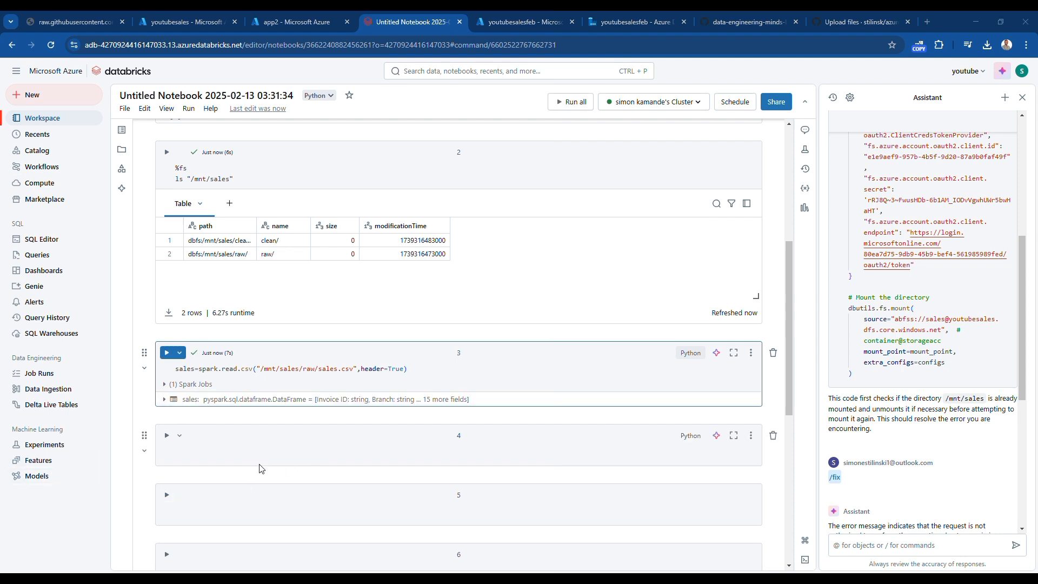
Run sales.show() in cell 4 and look through the displayed rows up to the column headers
left_click(199, 455)
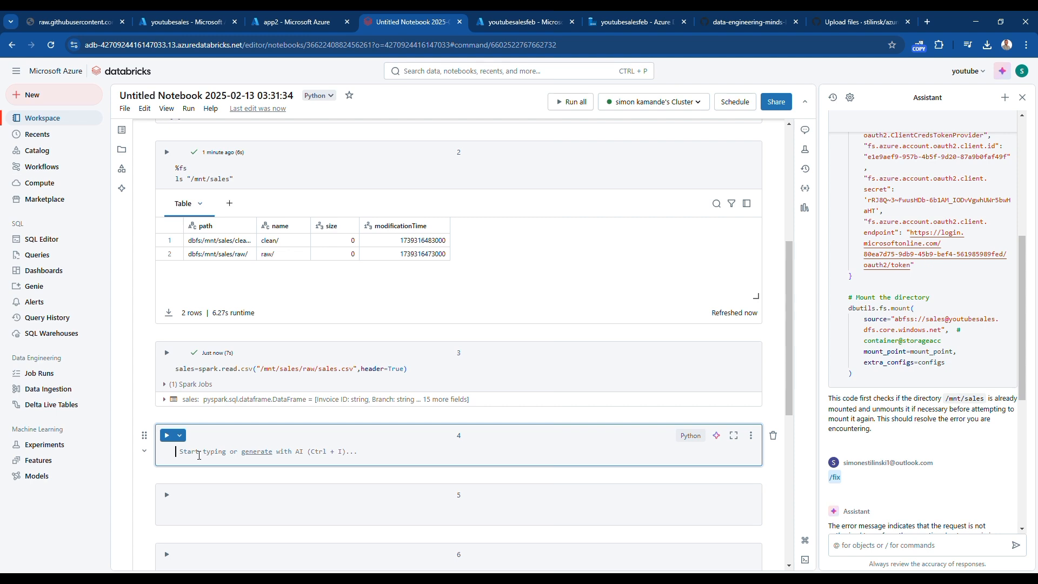
key("ctrl+v")
left_click(167, 435)
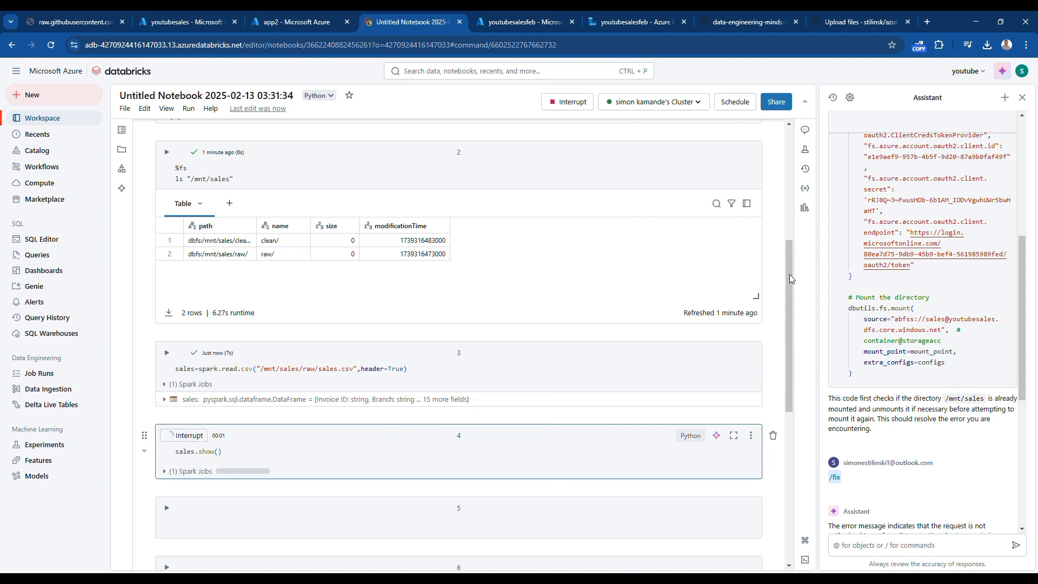
left_click_drag(787, 271, 800, 341)
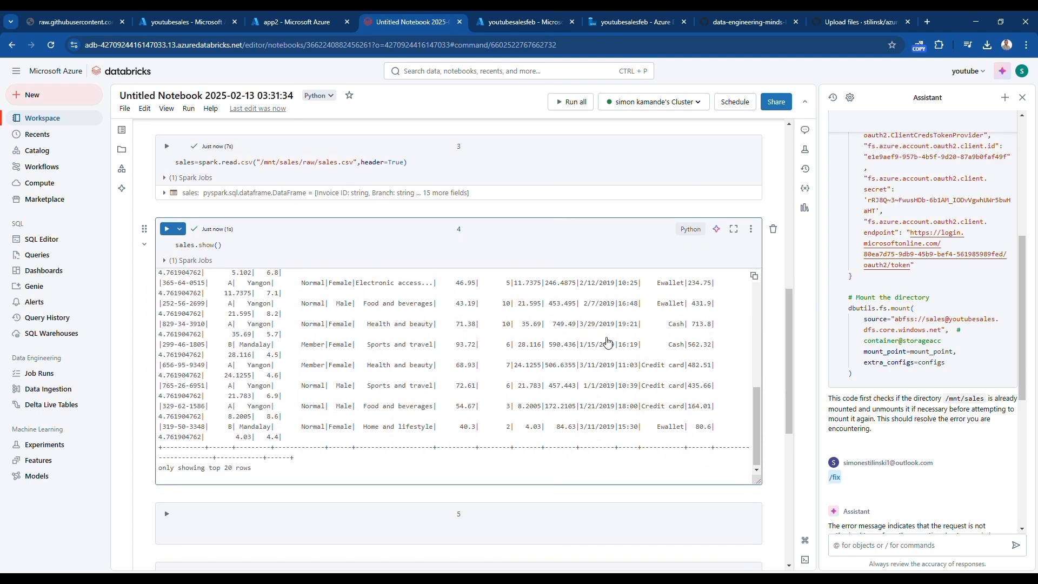
left_click_drag(757, 405, 757, 375)
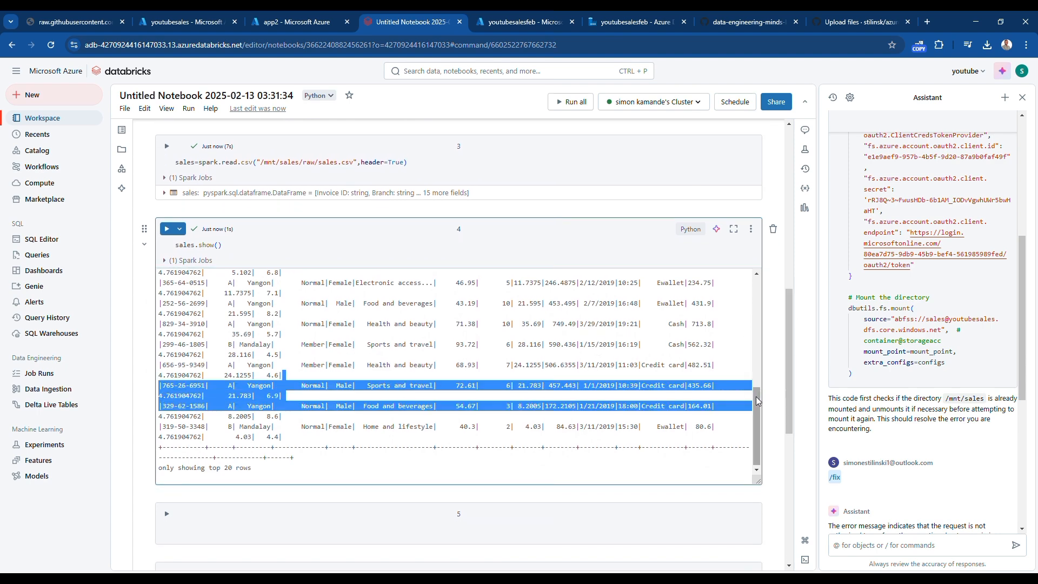
scroll(349, 365, "up", 6)
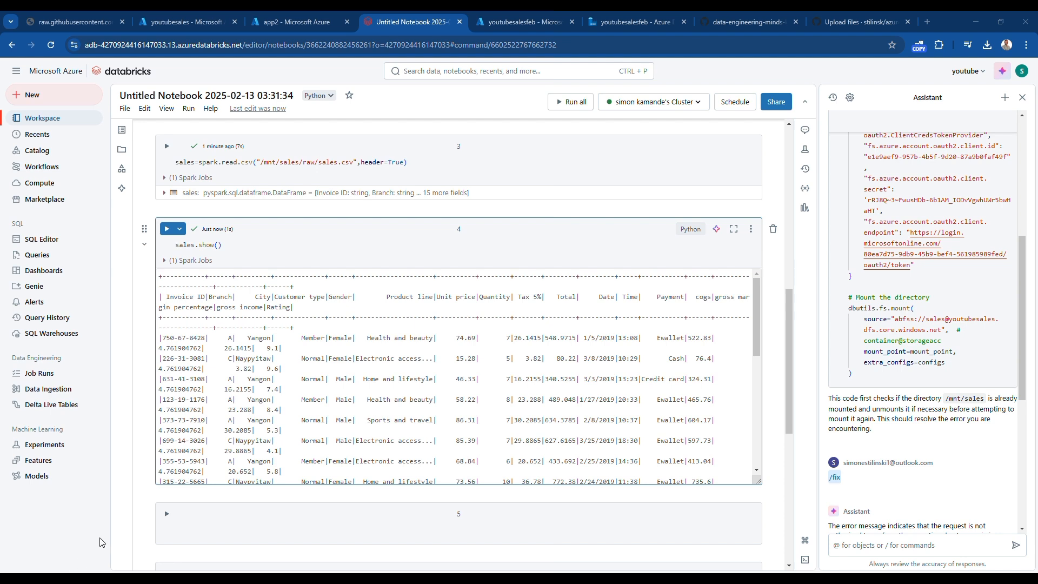
Drop the "gross income" column from sales in cell 5, and print the DataFrame's schema
left_click(201, 530)
key("ctrl+v")
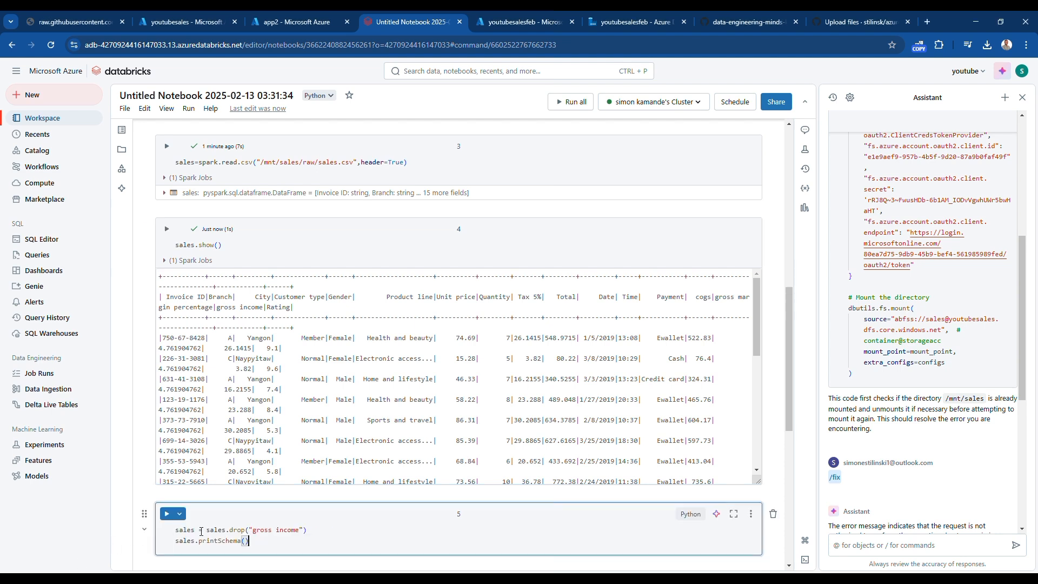
left_click(167, 513)
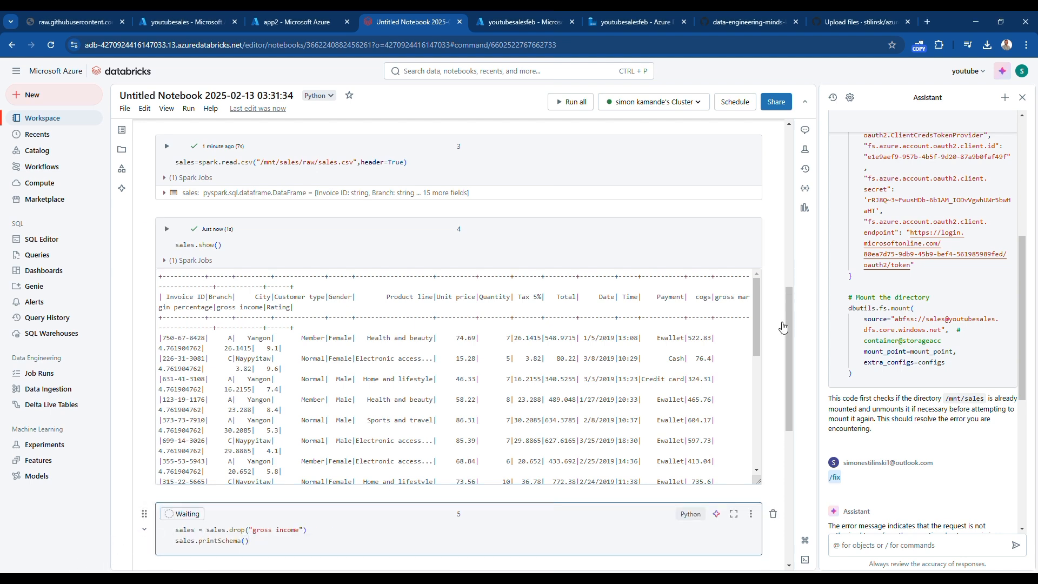
scroll(788, 324, "down", 5)
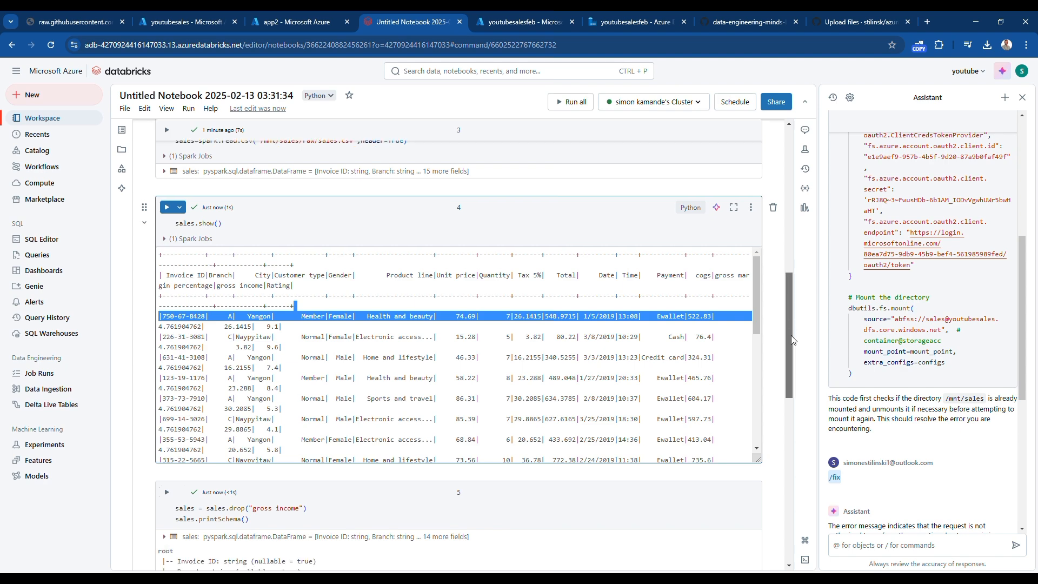
scroll(800, 405, "down", 2)
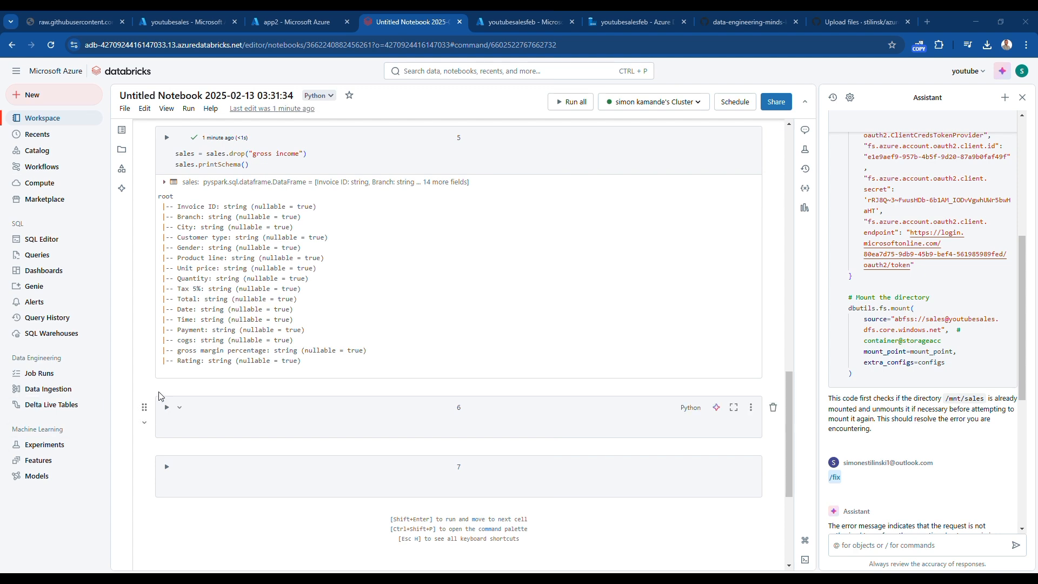
In cell 6, cast Unit price, Tax 5%, Total, cogs and Rating to float and Quantity to int, and print the schema
left_click(214, 416)
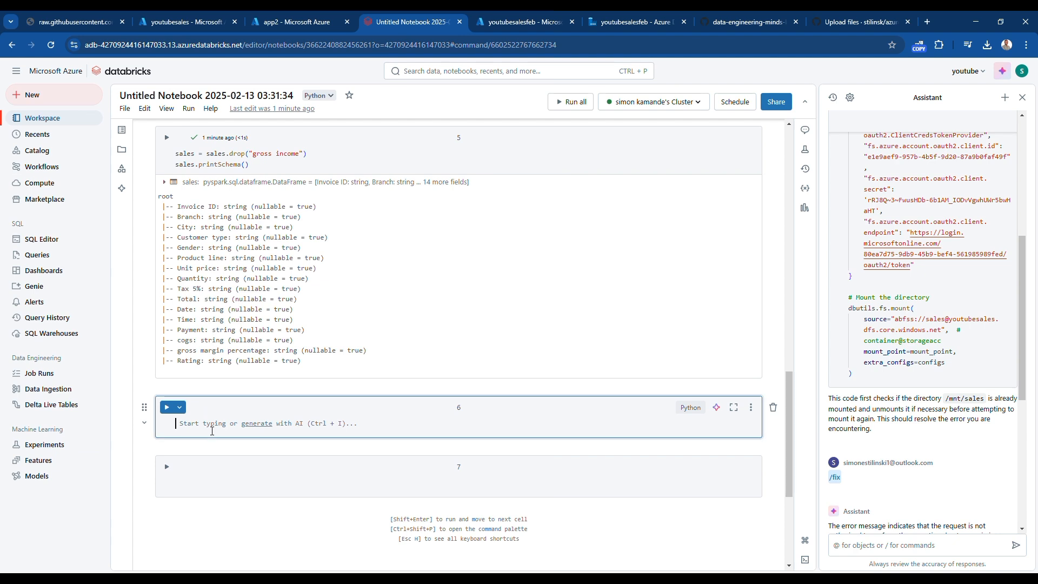
type("from pyspark.sql.functions import col  sales = sales.withColumn(\"Unit price\", col(\"Unit price\").cast(\"float\")) \\              .withColumn(\"Quantity\", col(\"Quantity\").cast(\"int\")) \\              .withColumn(\"Tax 5%\", col(\"Tax 5%\").cast(\"float\")) \\              .withColumn(\"Total\", col(\"Total\").cast(\"float\")) \\              .withColumn(\"cogs\", col(\"cogs\").cast(\"float\")) \\              .withColumn(\"Rating\", col(\"Rating\").cast(\"float\"))  # Verify schema changes sales.printSchema()")
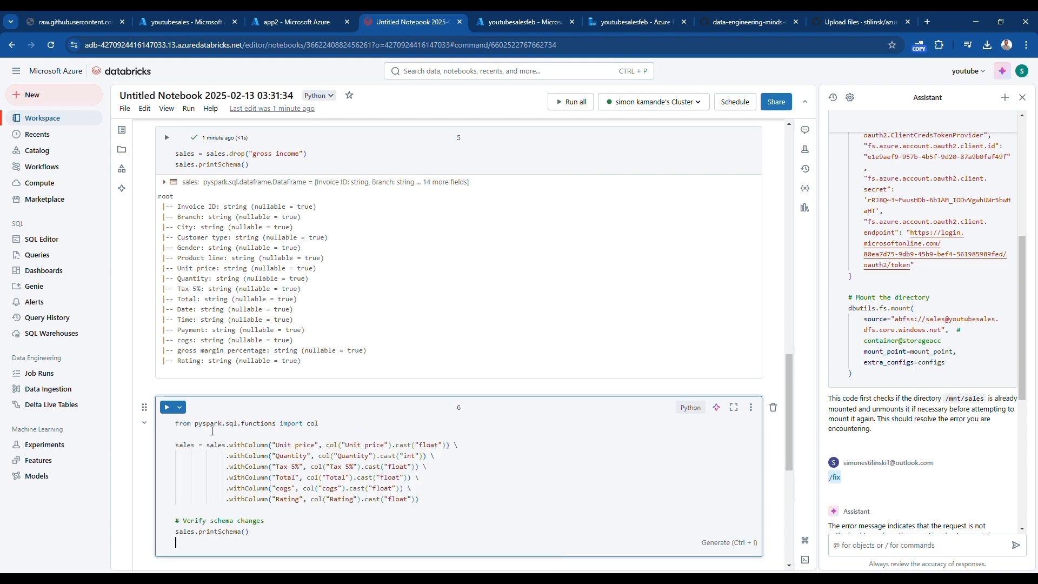
left_click(166, 407)
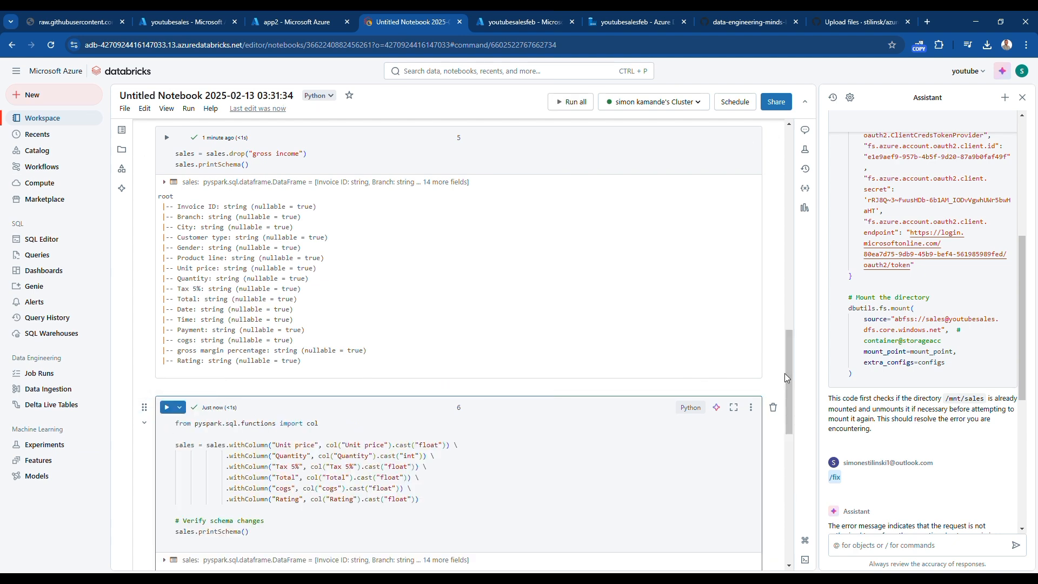
left_click_drag(784, 374, 789, 458)
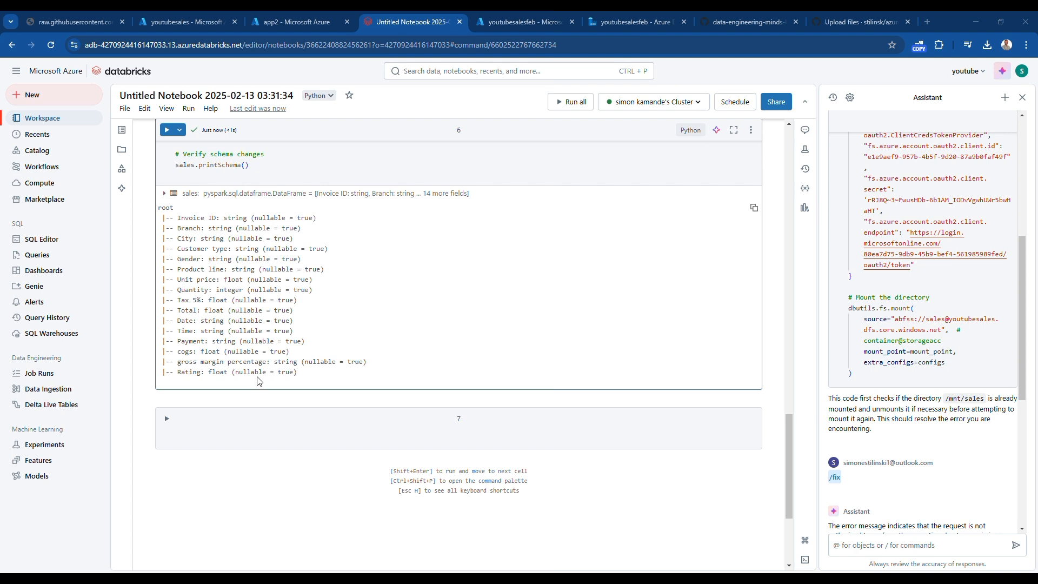
Count the missing values in every sales column in cell 7, using sum over isNull cast to int, and show the counts
left_click(193, 436)
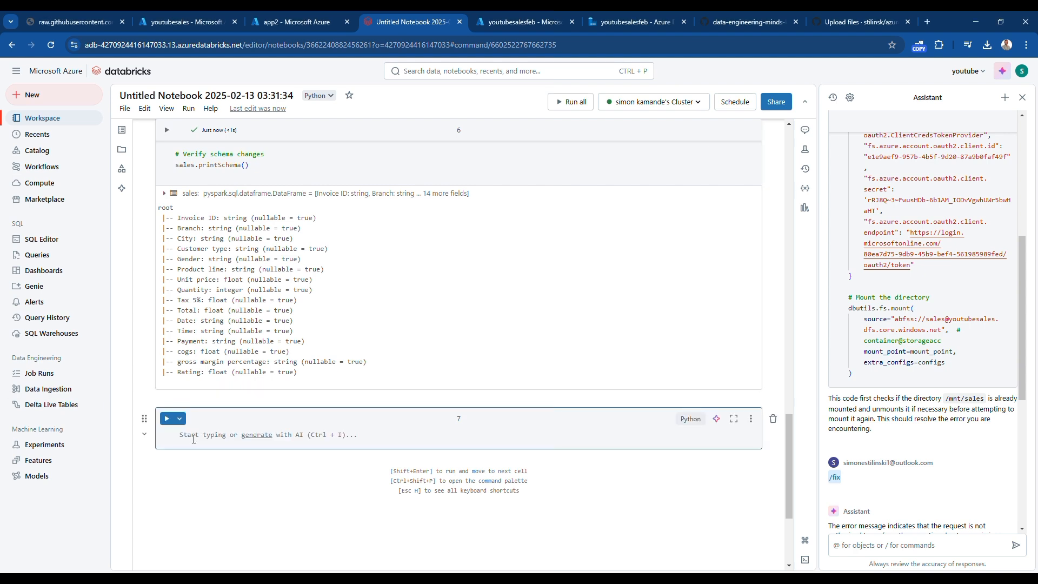
left_click(193, 438)
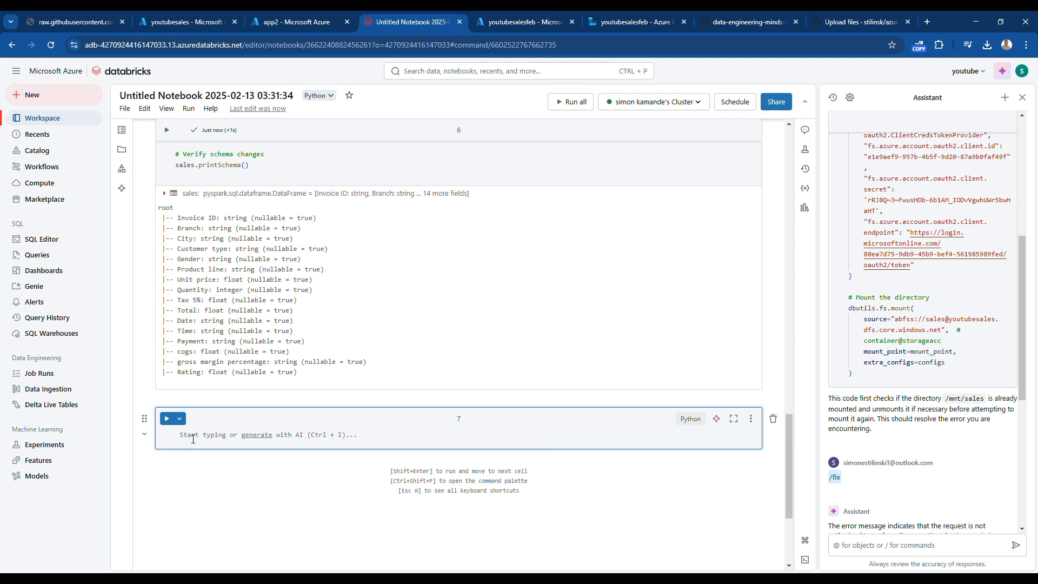
type("from pyspark.sql.functions import col, sum  # Count missing values for each column sales.select([sum(col(c).isNull().cast(\"int\")).alias(c) for c in sales.columns]).show()")
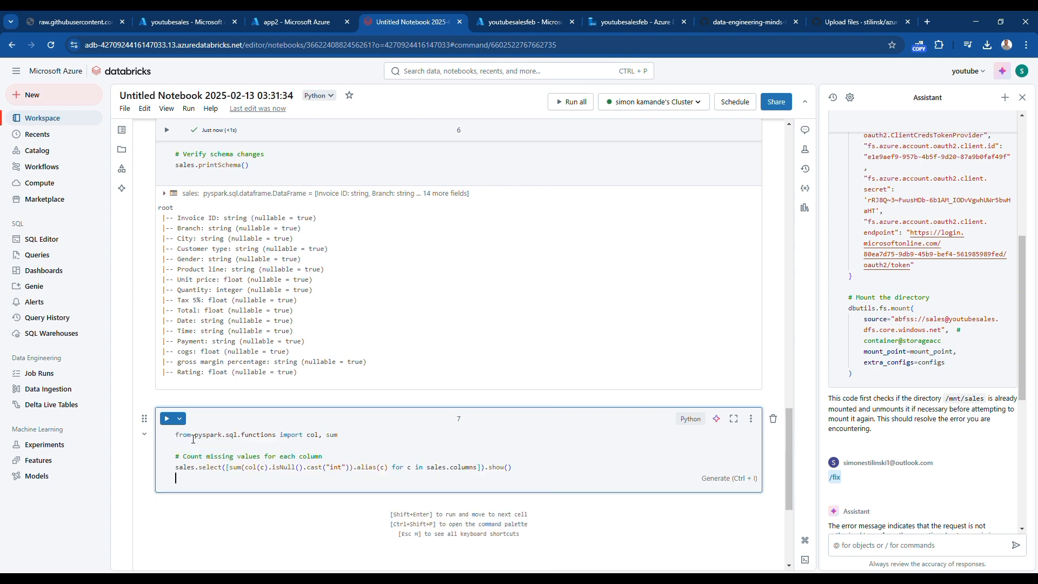
left_click(167, 418)
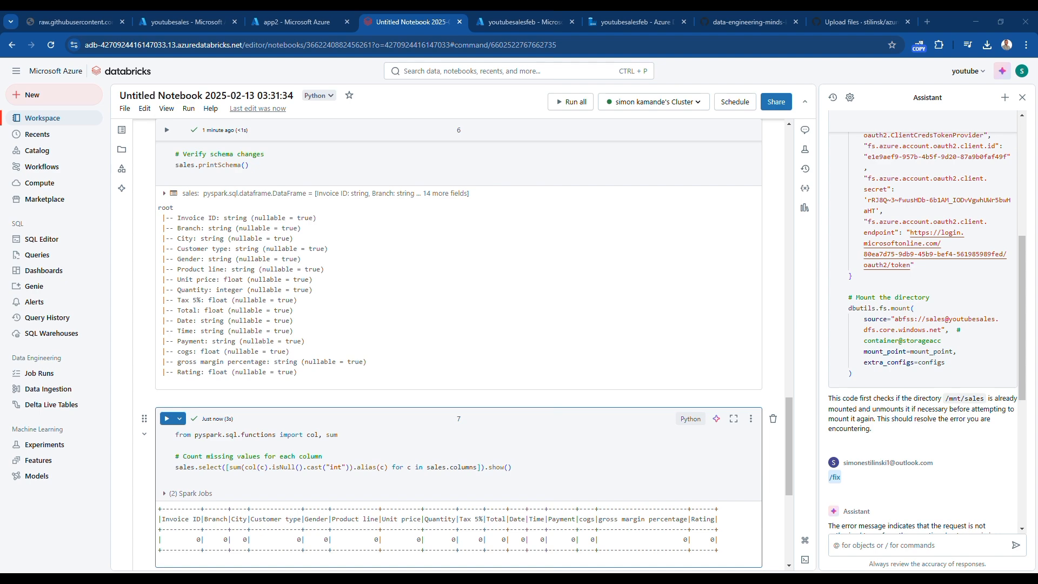
scroll(319, 356, "down", 4)
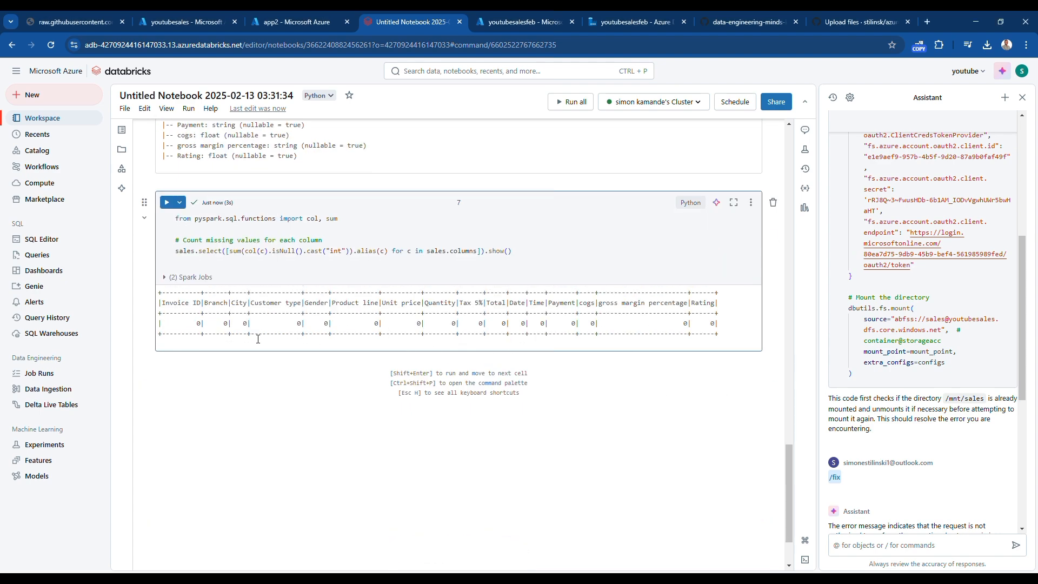
Insert three empty cells below cell 7
key("b")
key("b")
key("b")
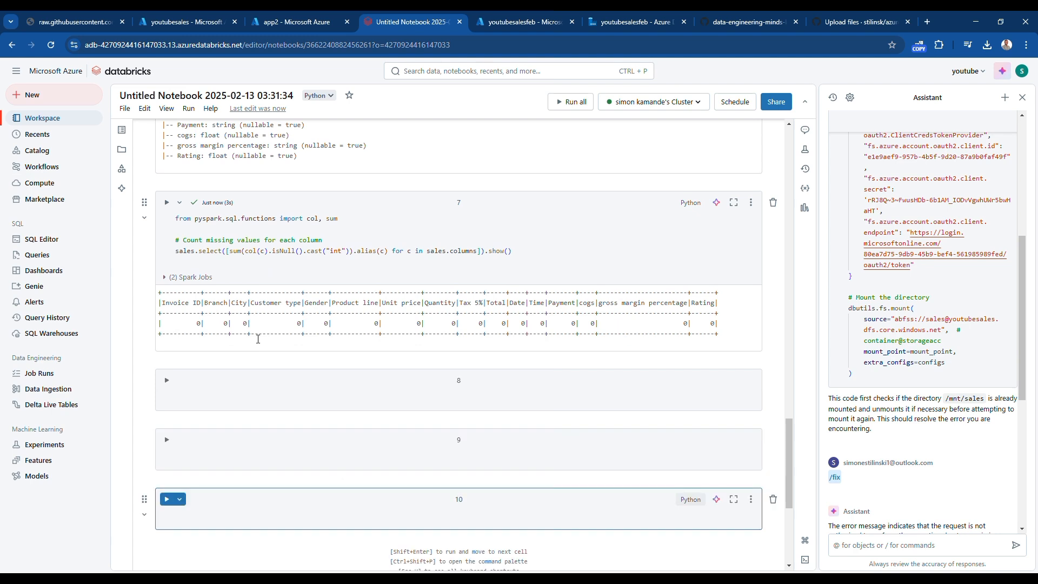
In cell 8, add a "tax percentage" column to sales from "gross margin percentage" rounded to 1 decimal, drop the old column, and run it
left_click(198, 397)
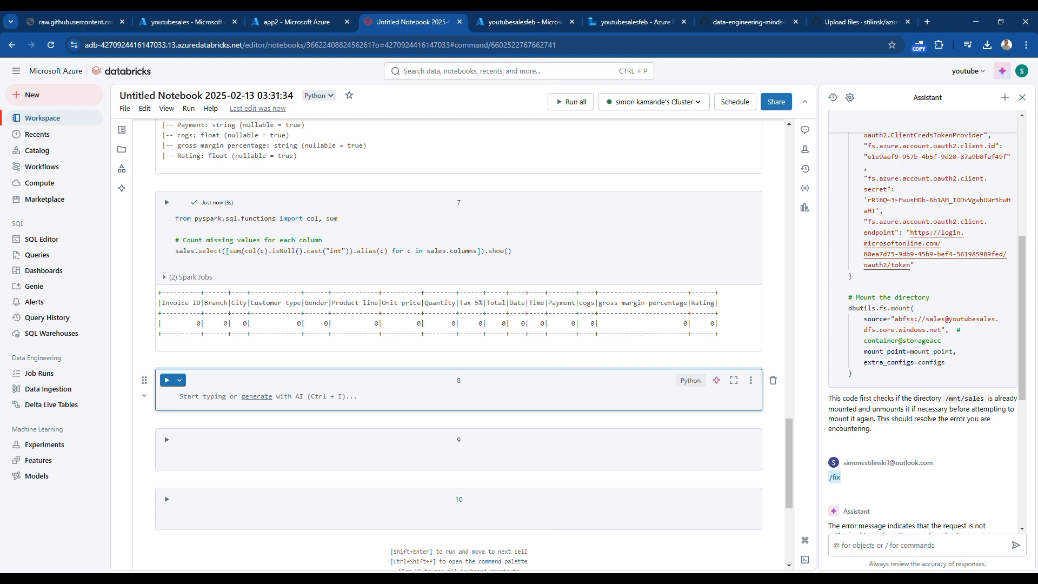
key("alt+Tab")
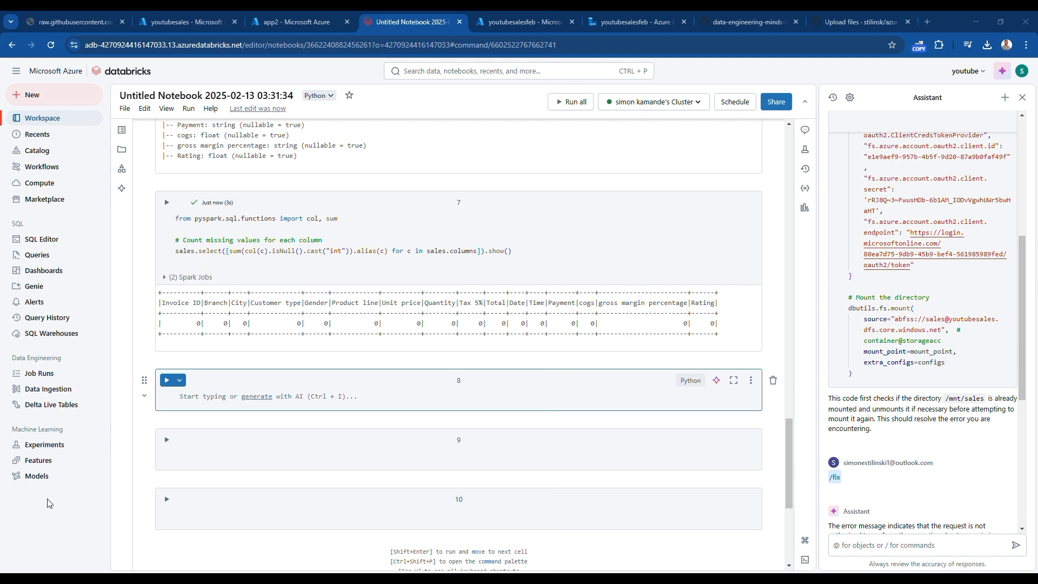
left_click(214, 400)
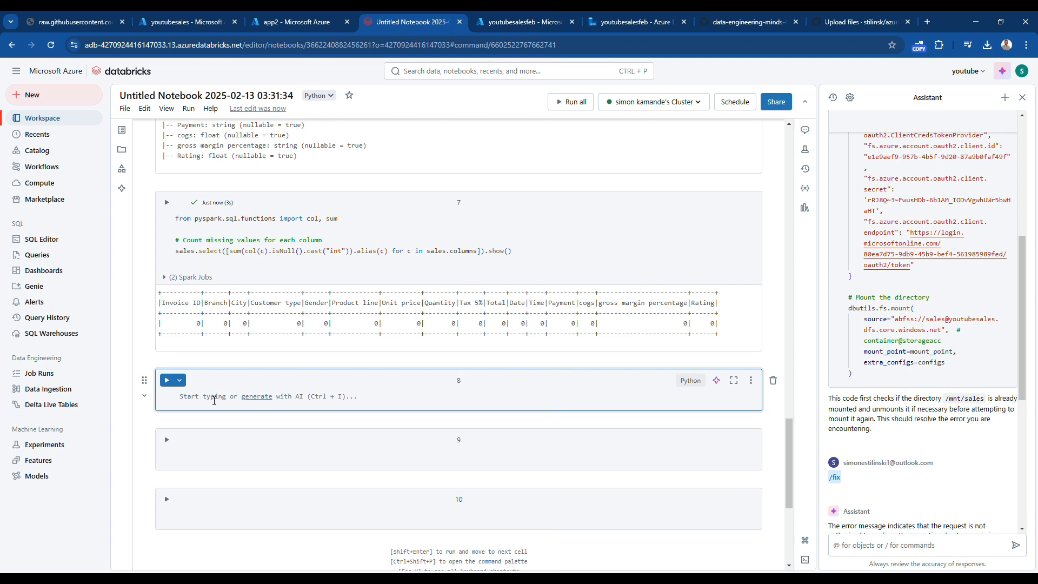
type("from pyspark.sql.functions import round, col  sales = sales.withColumn(\"tax percentage\", round(col(\"gross margin percentage\"), 1)) \\              .drop(\"gross margin percentage\")  # Drop the old column")
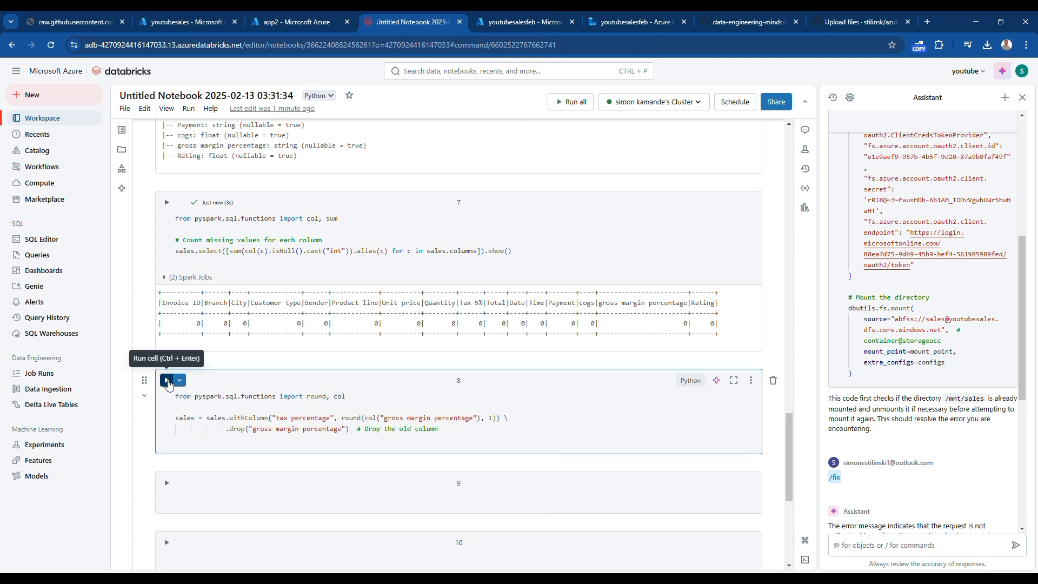
left_click(167, 381)
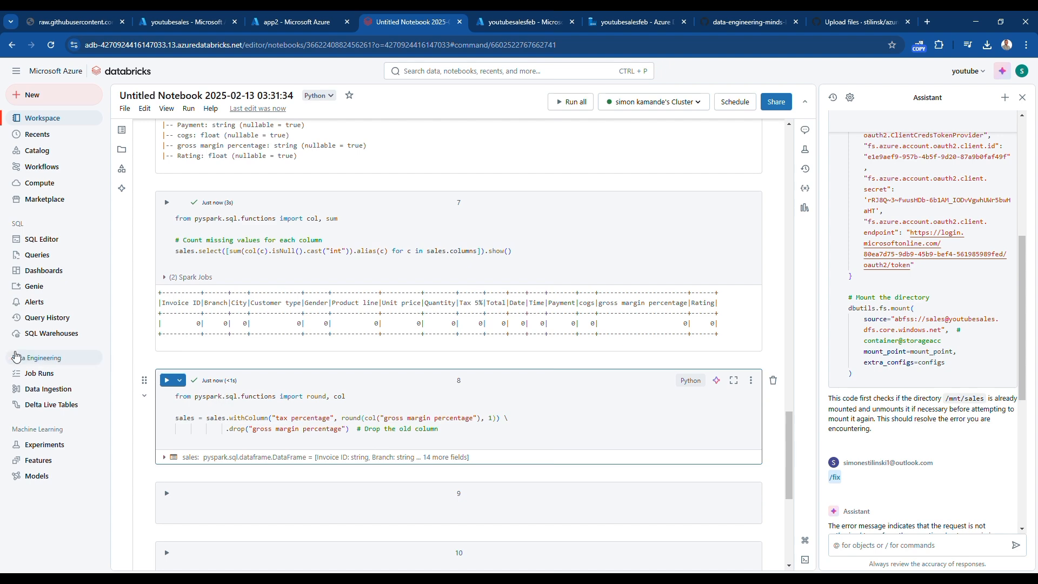
scroll(787, 413, "down", 1)
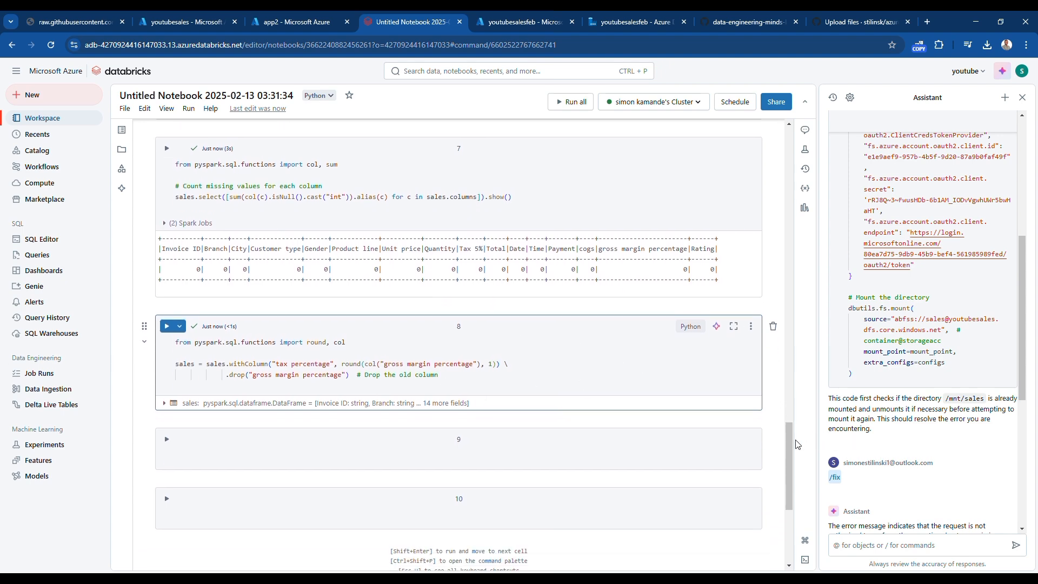
mouse_move(786, 438)
left_mouse_down()
mouse_move(786, 403)
mouse_move(787, 417)
left_mouse_up()
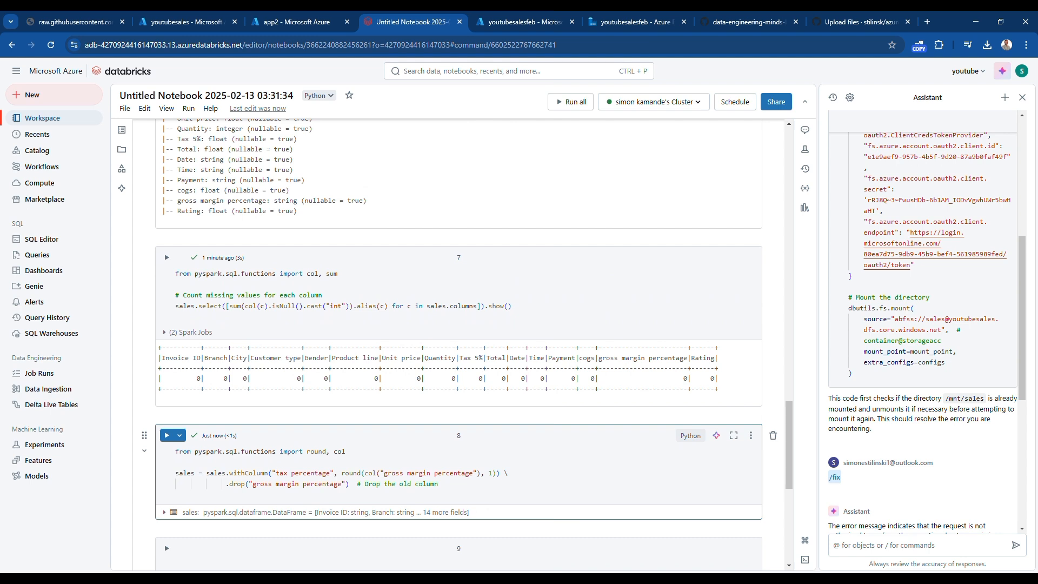
Print the sales DataFrame's schema with sales.printSchema() in cell 9 and check its column list down to the last entry
key("alt+Tab")
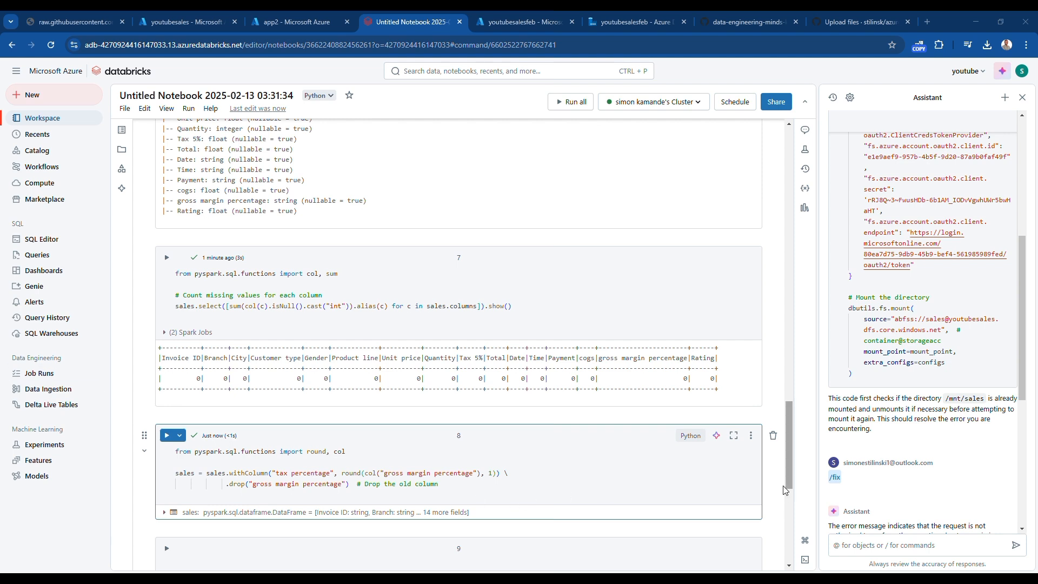
left_click_drag(789, 442, 792, 484)
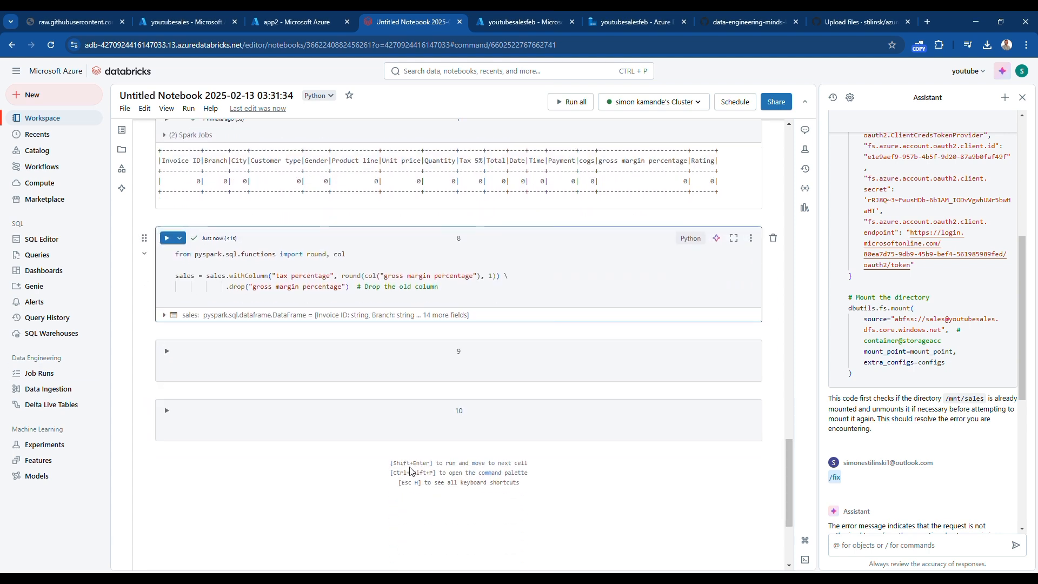
left_click(218, 367)
type("sales/")
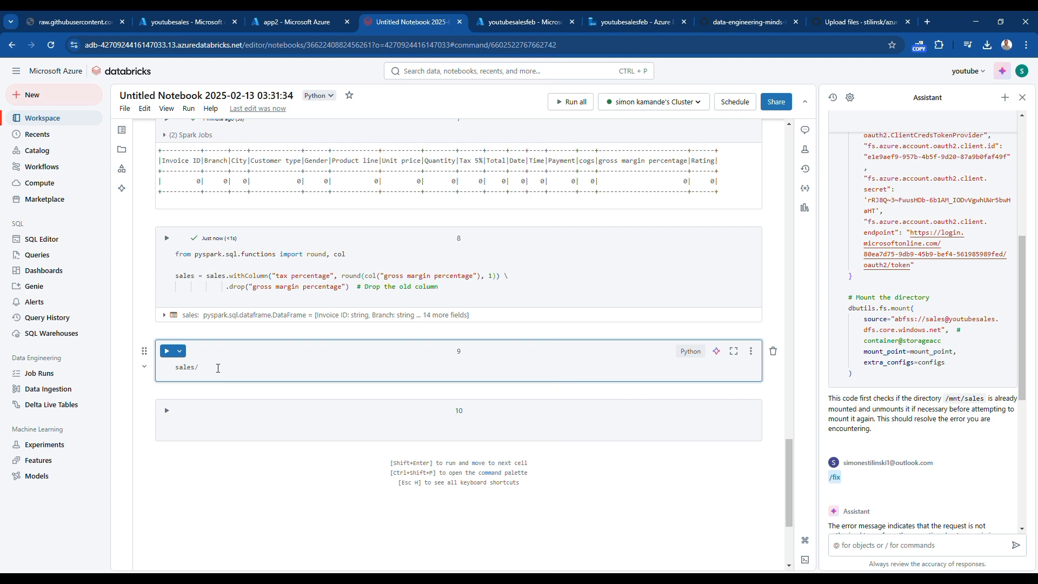
key("BackSpace")
type(".print")
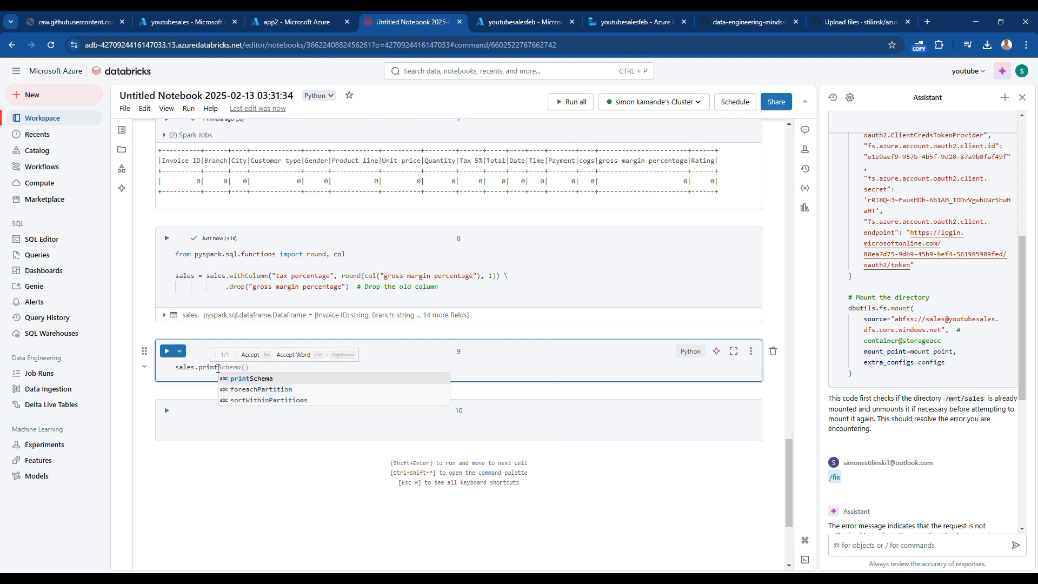
key("ctrl+Right")
key("ctrl+Return")
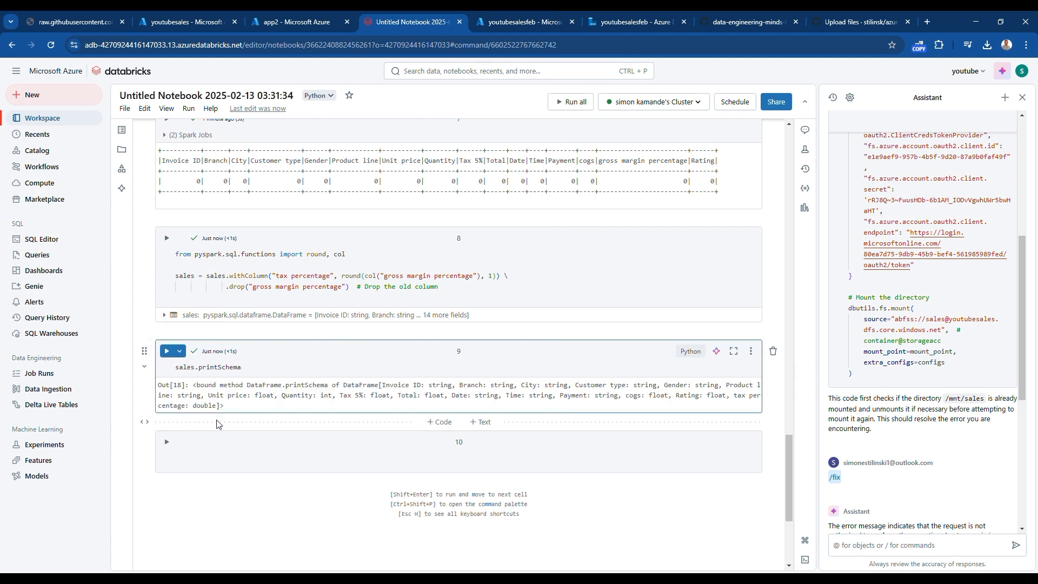
left_click(258, 370)
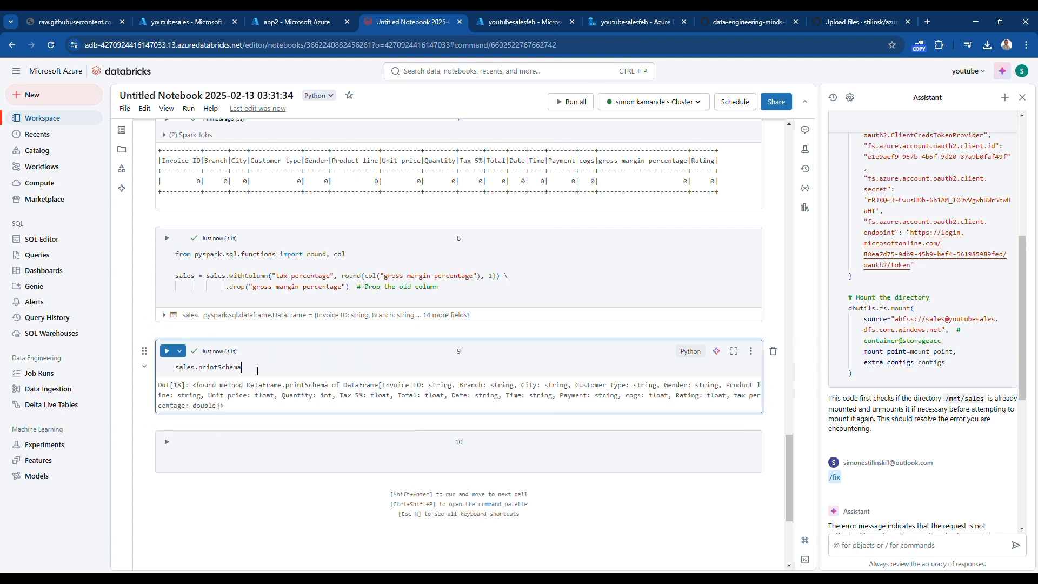
type("()")
left_click(174, 354)
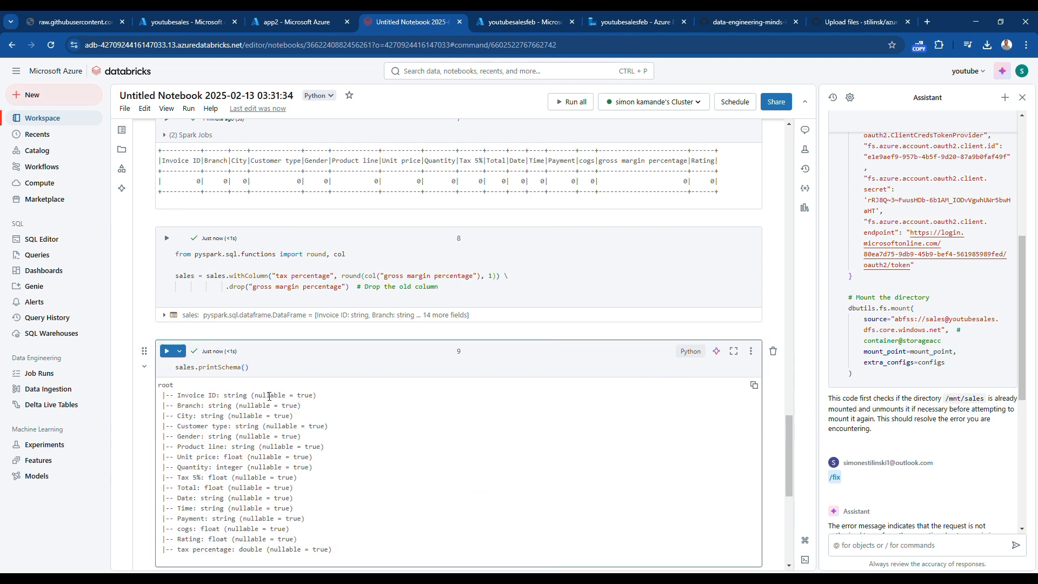
scroll(301, 477, "down", 1)
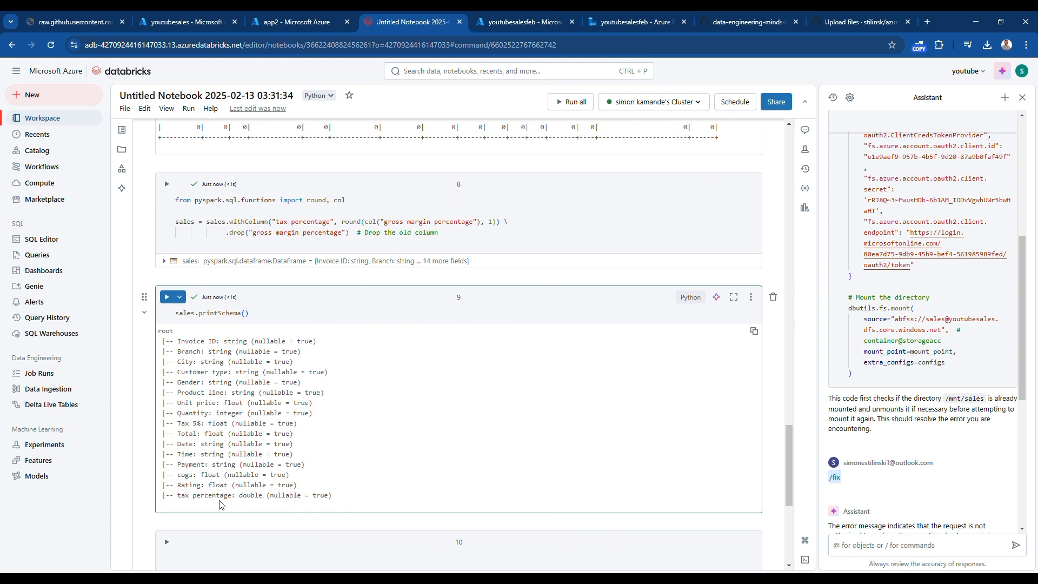
Add three more empty cells below cell 10
left_click_drag(788, 451, 788, 497)
left_click(204, 305)
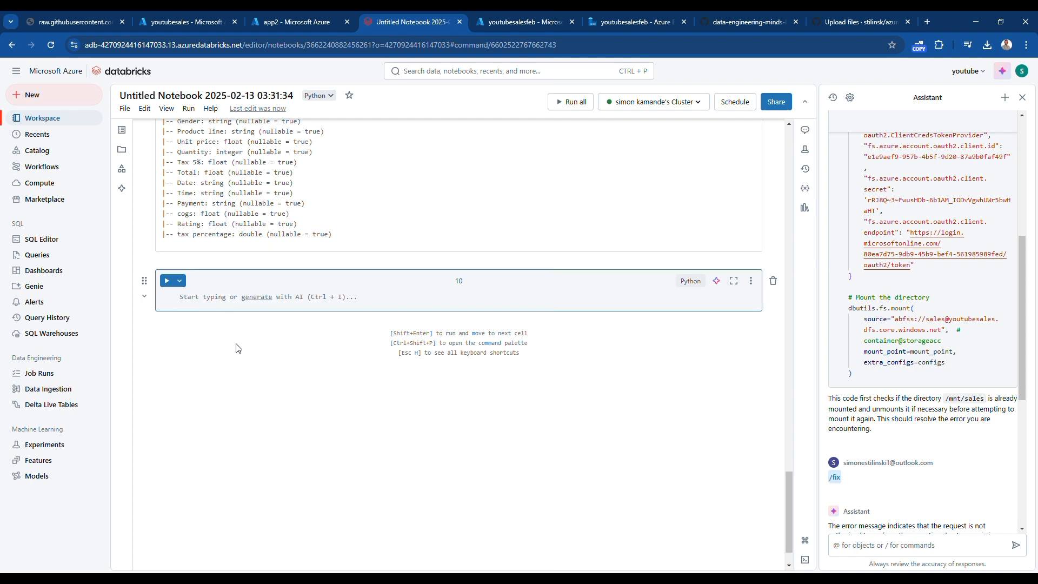
key("shift+Return")
key("shift+Return")
key("shift+Return")
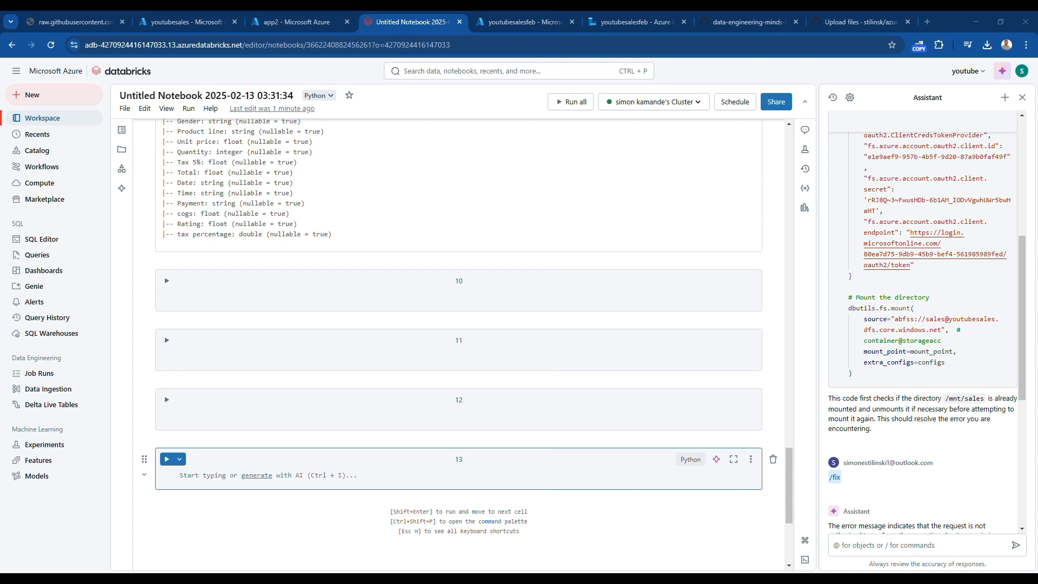
In cell 10, add a "ratings" column labelling Rating above 8.5 "Best", 6 to 8.5 "Average" and otherwise "Poor", and run it
left_click(197, 298)
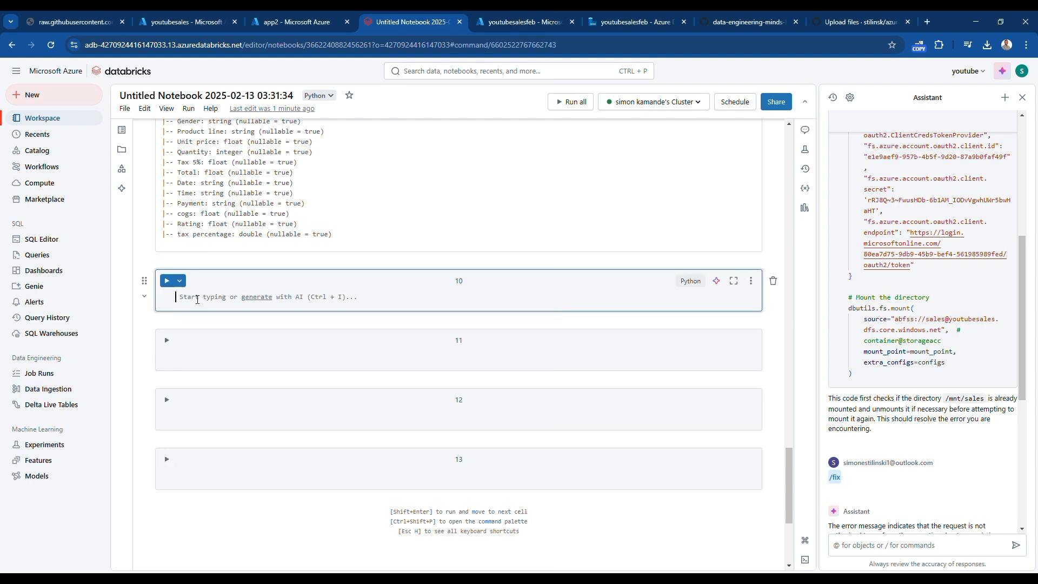
type("from pyspark.sql.functions import when  sales = sales.withColumn(     \"ratings\",     when(col(\"Rating\") > 8.5, \"Best\")     .when((col(\"Rating\") >= 6) & (col(\"Rating\") <= 8.5), \"Average\")     .otherwise(\"Poor\") )")
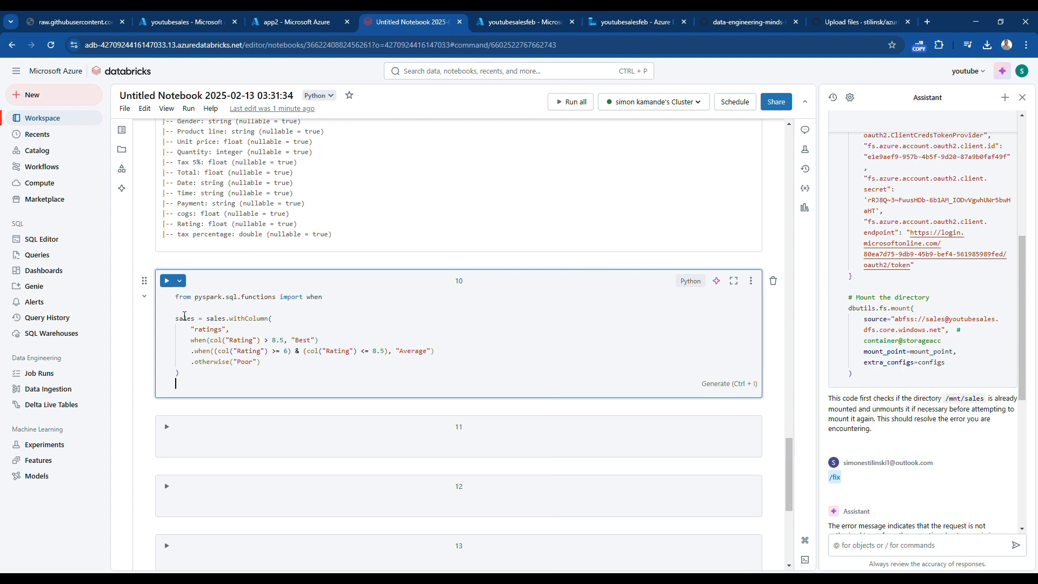
left_click(166, 280)
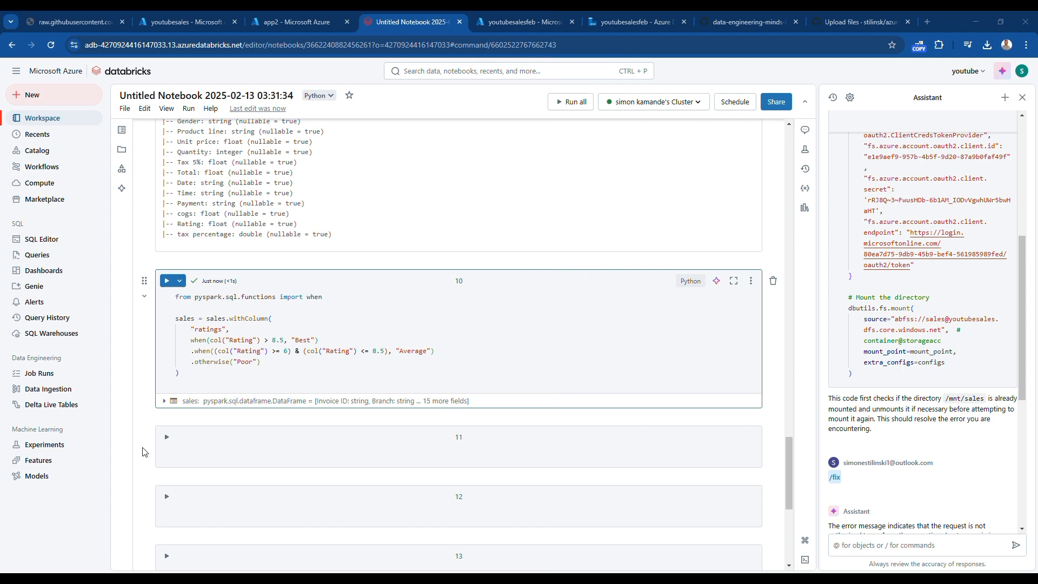
Run sales.show() in cell 11 and look through the displayed rows back up to the column headers
left_click(203, 460)
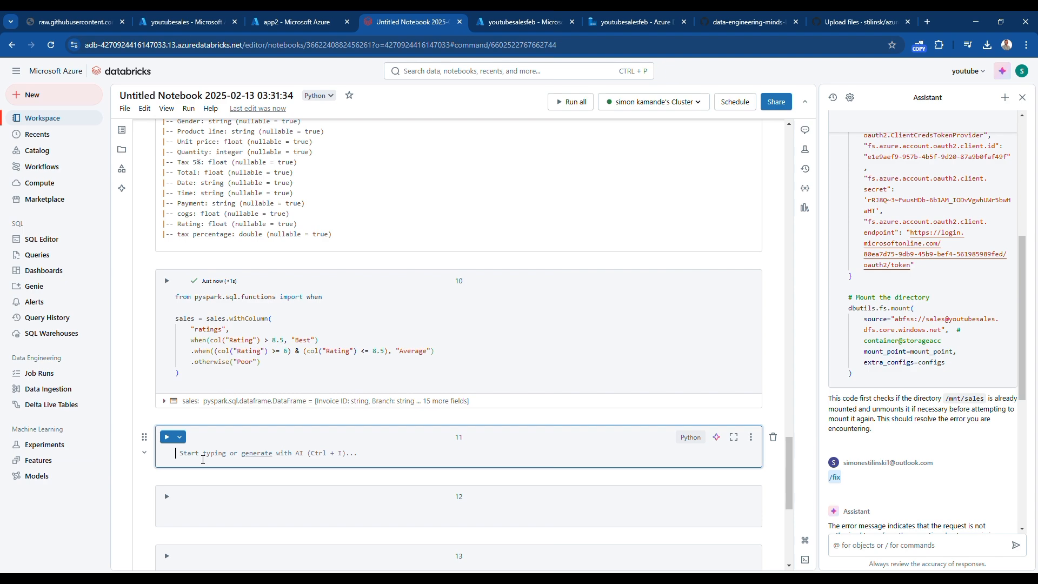
type("sales.show()")
left_click(166, 437)
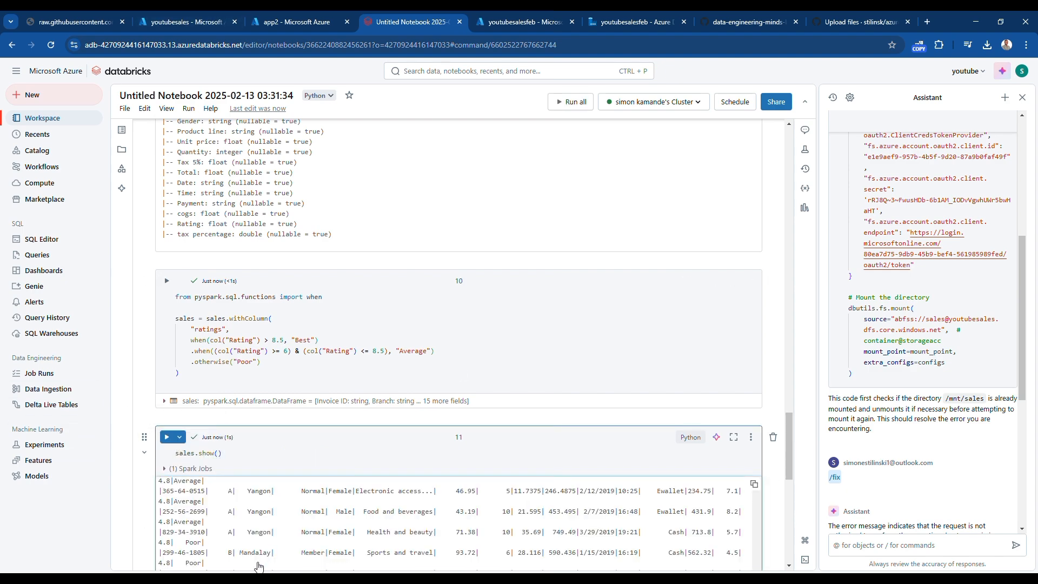
scroll(359, 486, "up", 3)
scroll(648, 470, "down", 1)
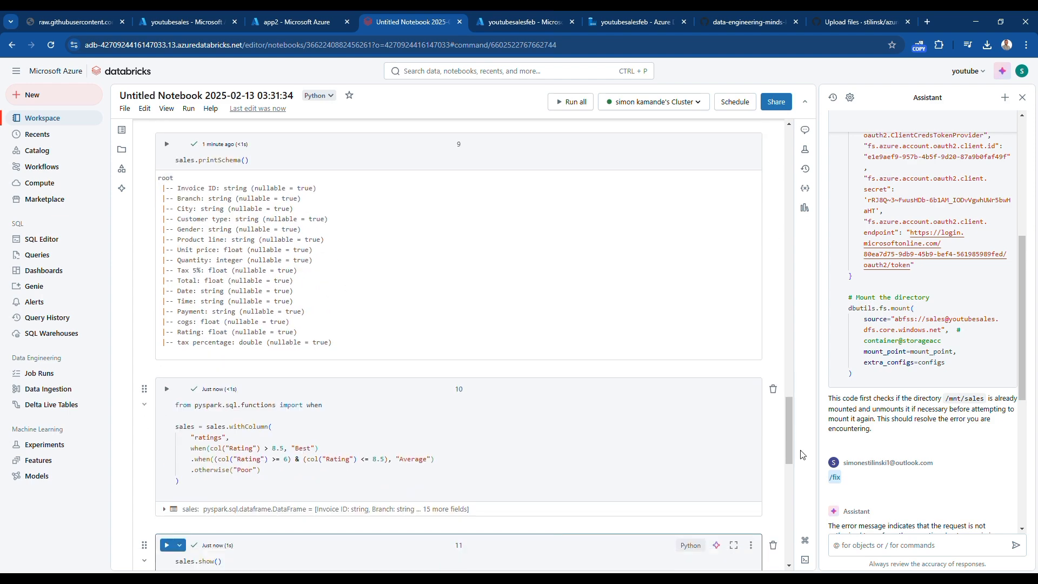
scroll(630, 458, "down", 6)
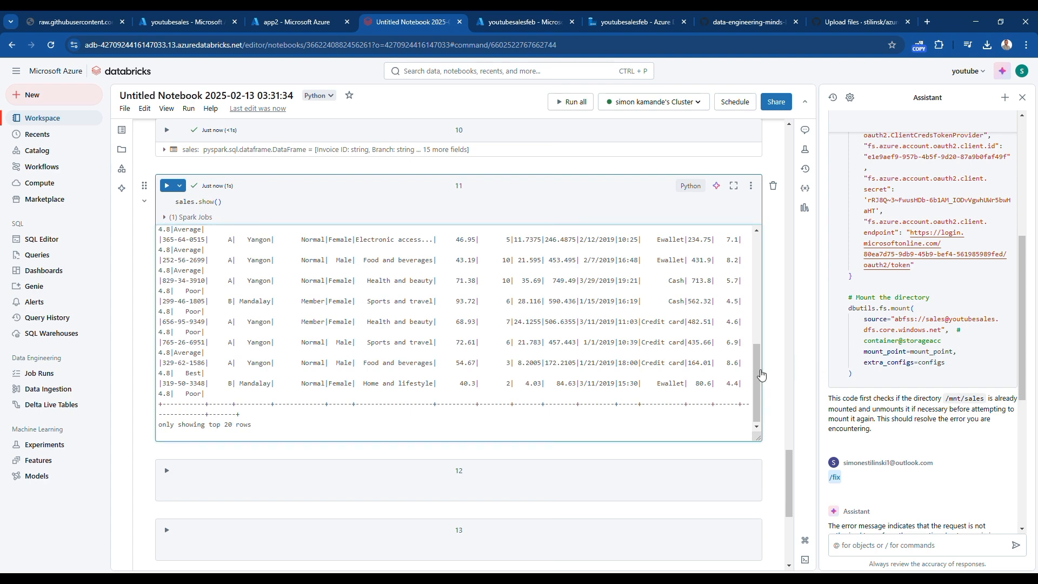
left_click_drag(758, 374, 759, 317)
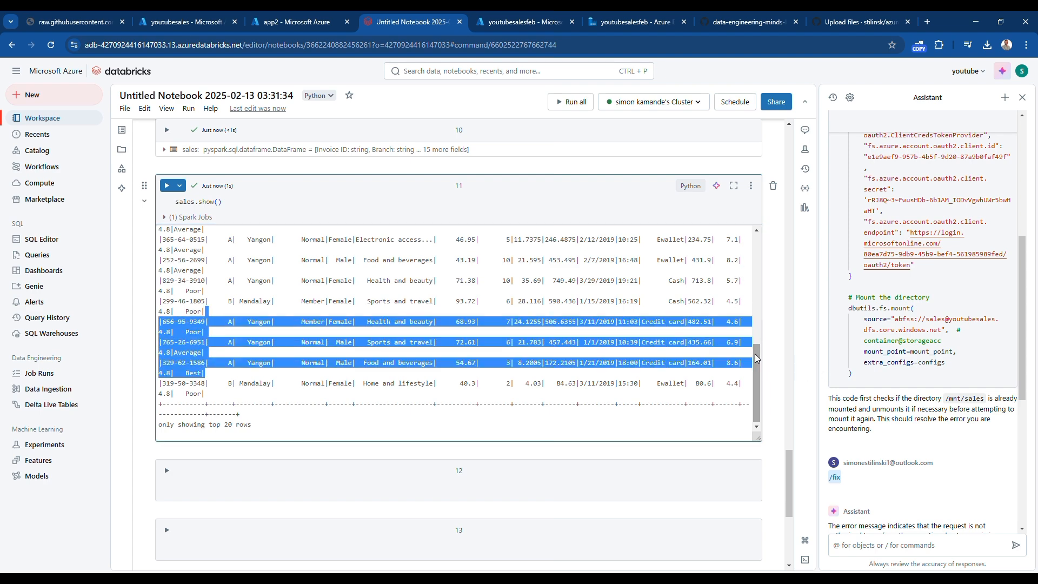
left_click_drag(756, 365, 752, 224)
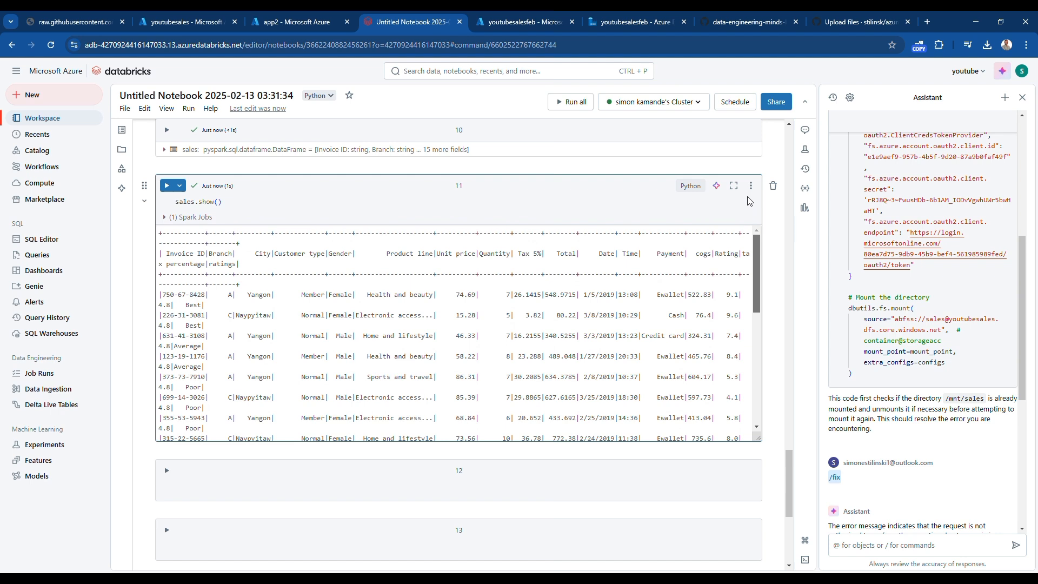
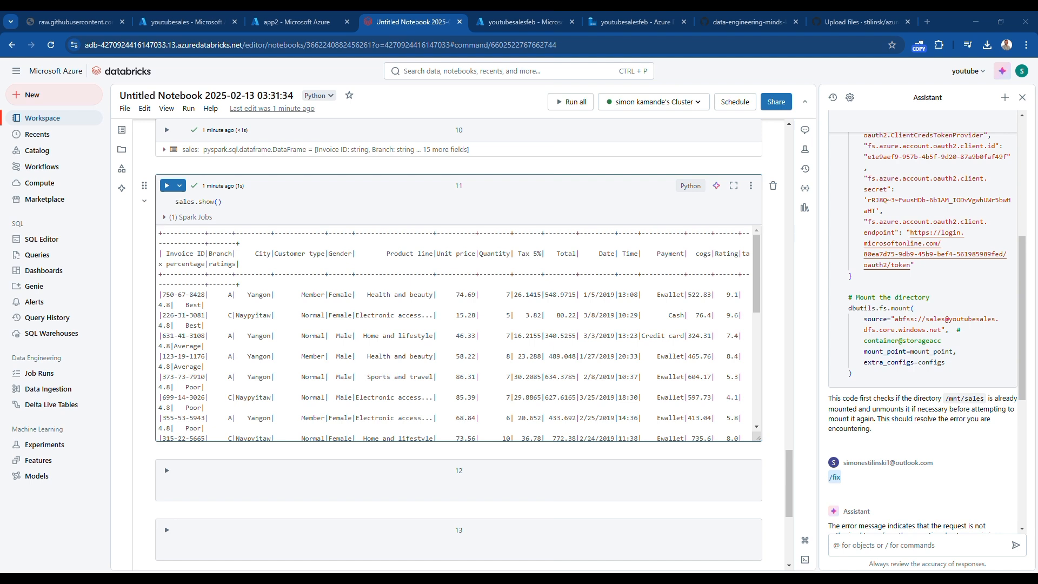
In cell 12, set spark.sql.legacy.timeParserPolicy to LEGACY, convert Date with to_date using "MM/dd/yyyy", and print the schema
left_click(207, 487)
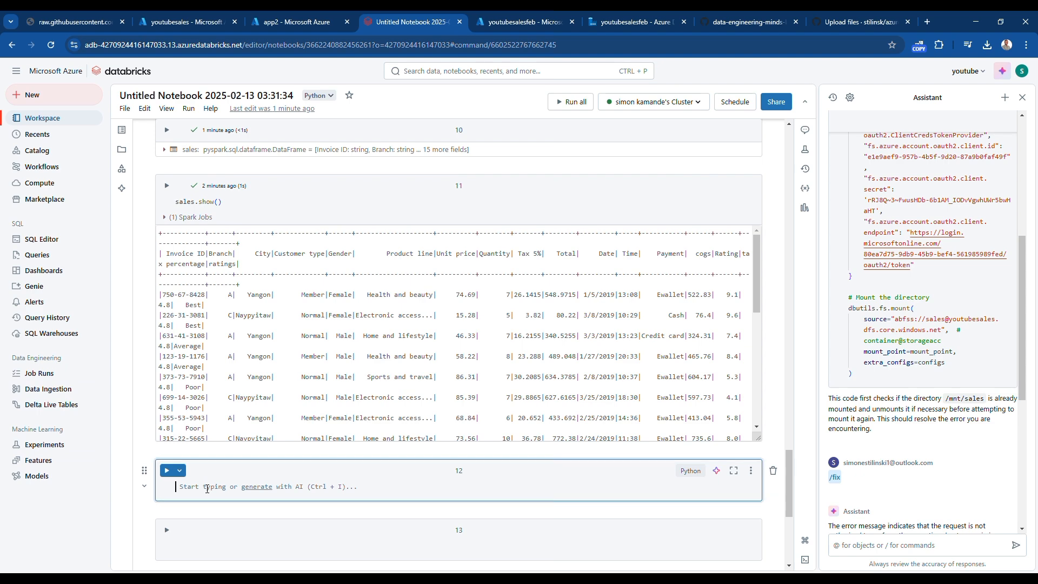
type("spark.conf.set(\"spark.sql.legacy.timeParserPolicy\", \"LEGACY\") from pyspark.sql.functions import to_date, col  sales = sales.withColumn(\"Date\", to_date(col(\"Date\"), \"MM/dd/yyyy\")) sales.printSchema()")
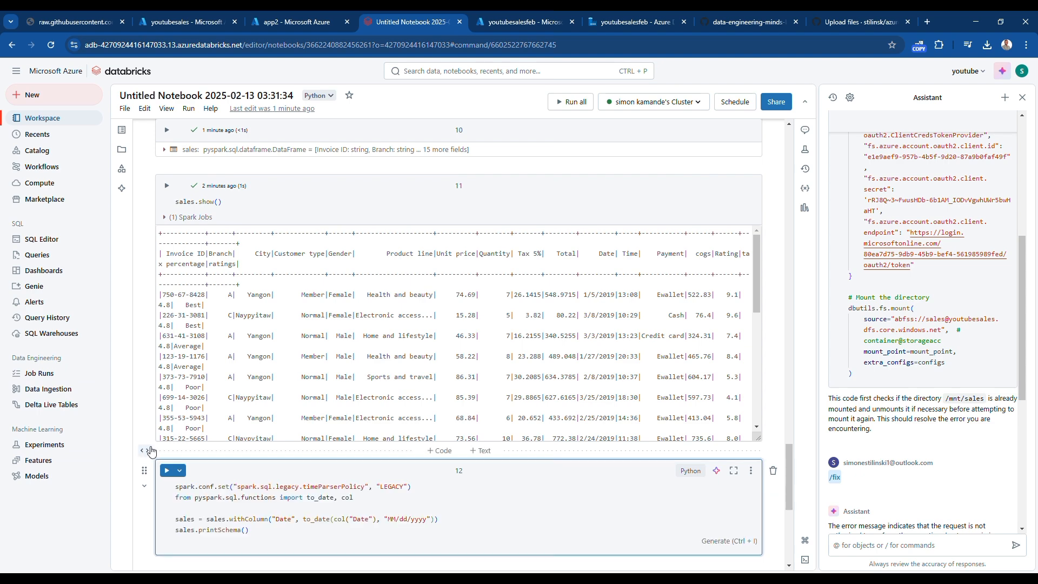
left_click(167, 471)
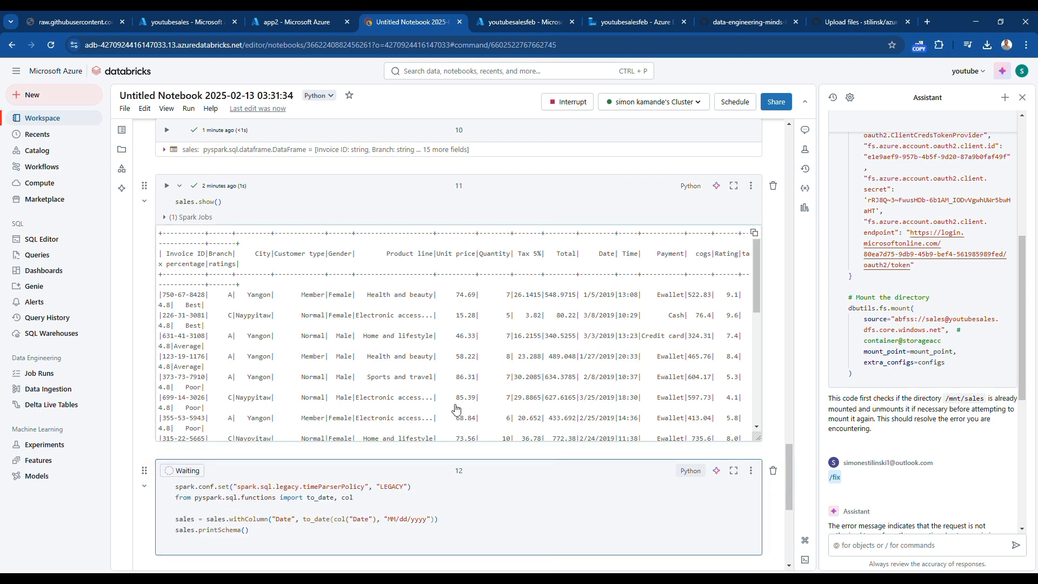
scroll(509, 424, "down", 4)
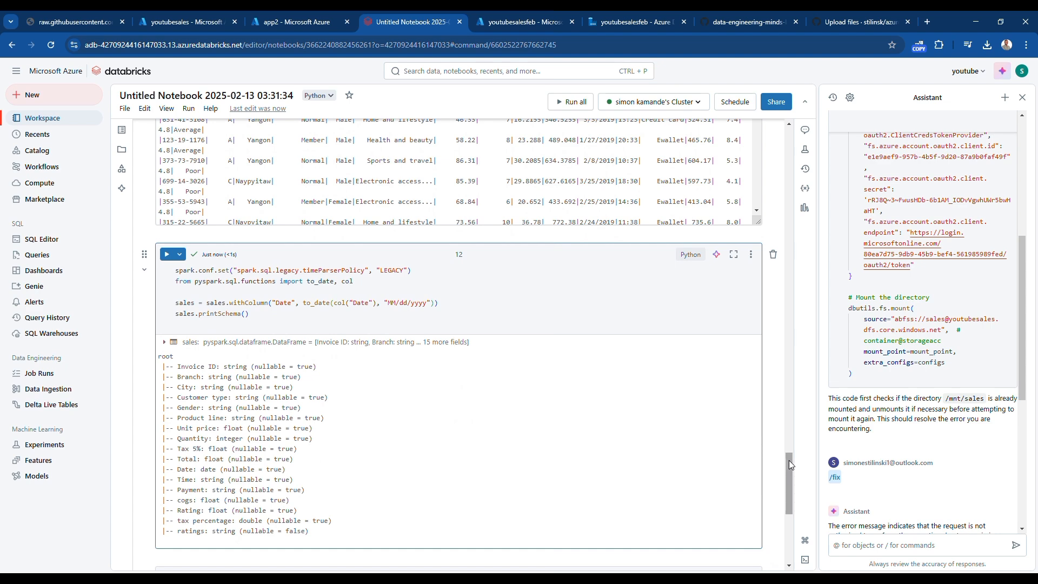
scroll(596, 436, "down", 3)
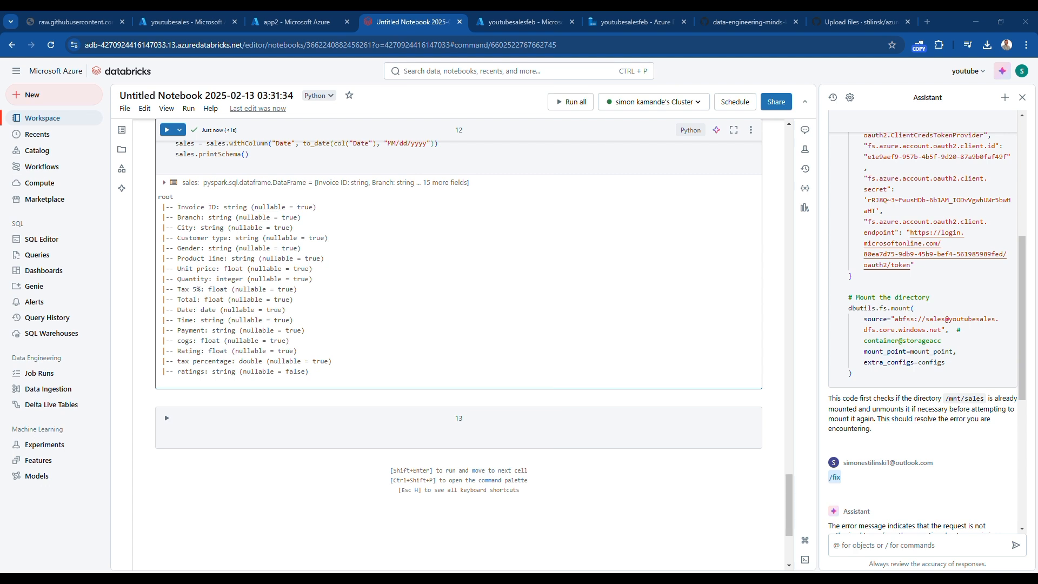
In cell 13, write sales as one CSV partition with header to /mnt/sales/clean/sales in overwrite mode, and run it
left_click(214, 438)
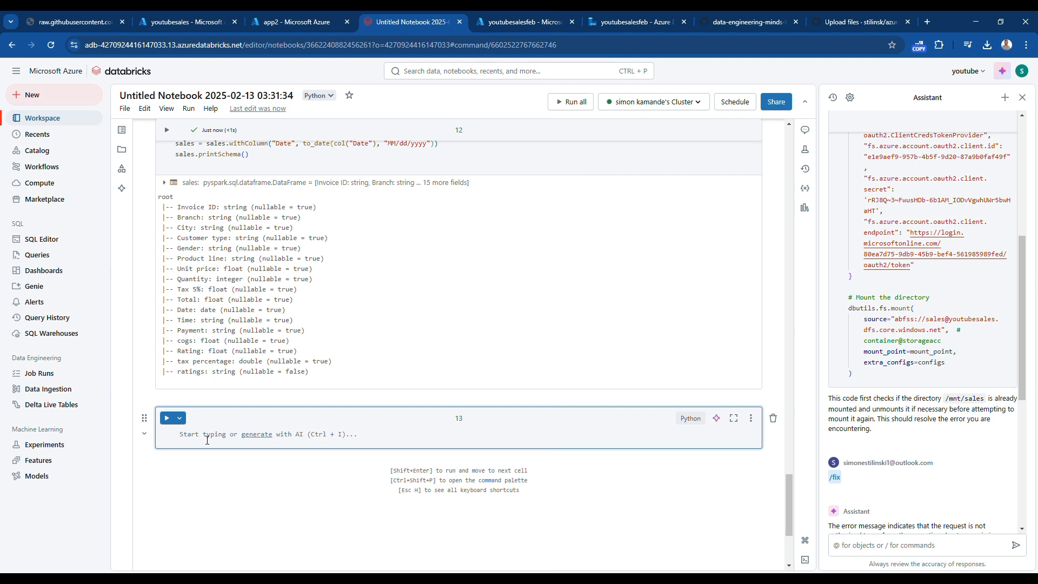
type("sales.repartition(1).write.mode(\"overwrite\").option(\"header\",'true').csv(\"/mnt/sales/clean/sales\")")
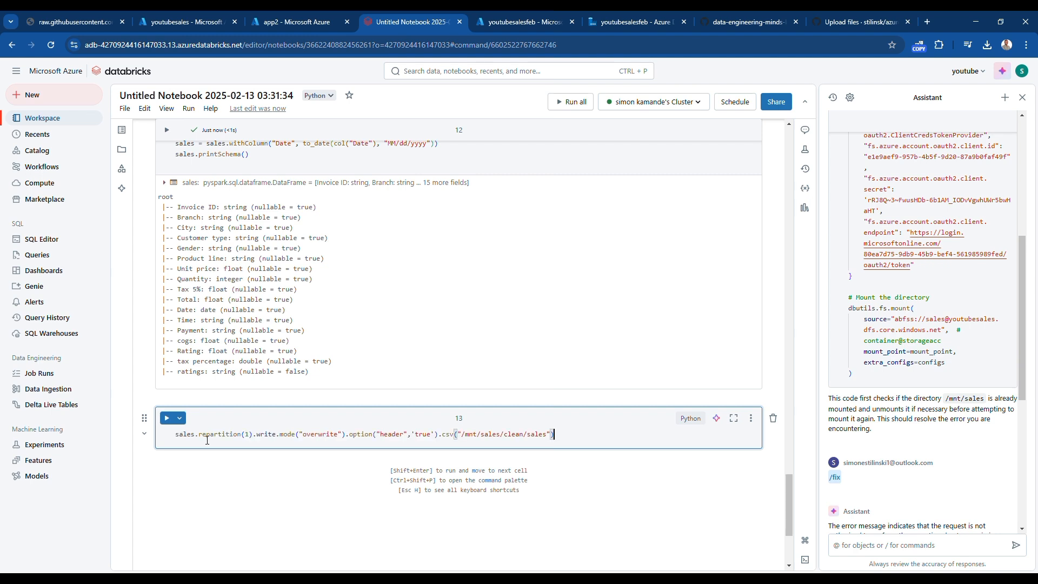
left_click(173, 418)
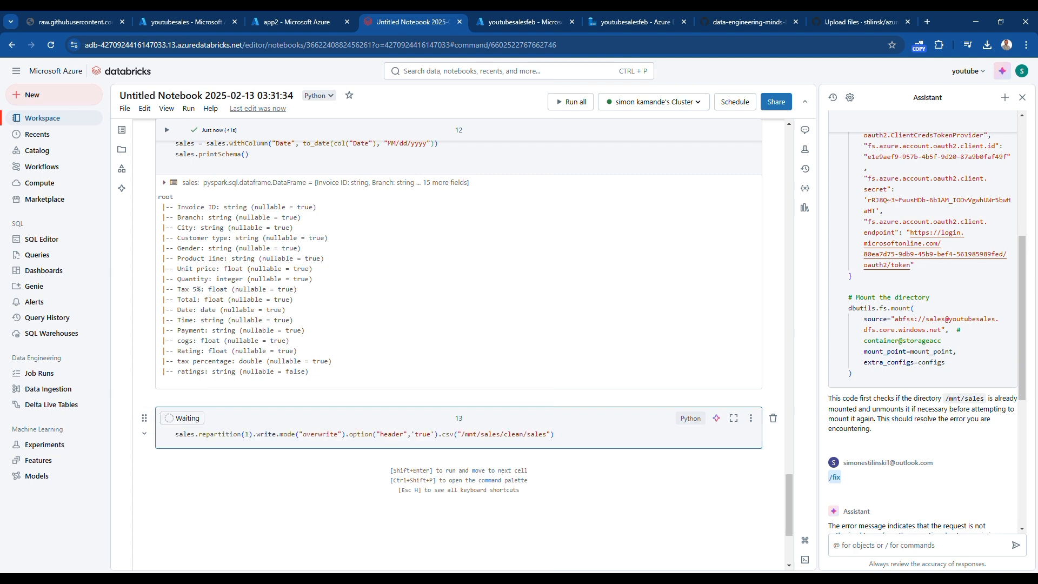
Inspect the clean/sales directory of the sales container in the Azure portal and select the part-00000 output file
left_click(141, 22)
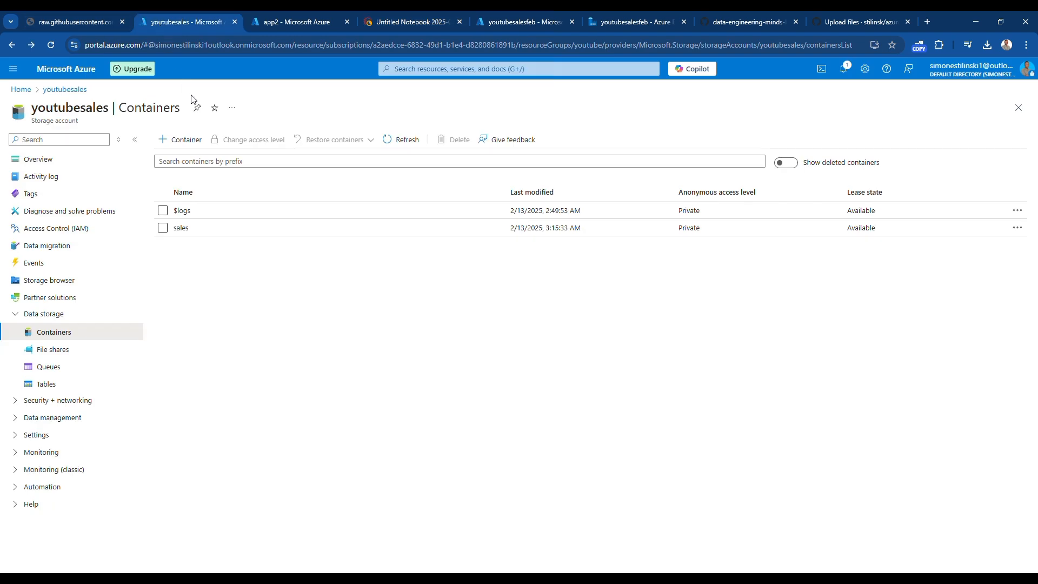
key("alt+Right")
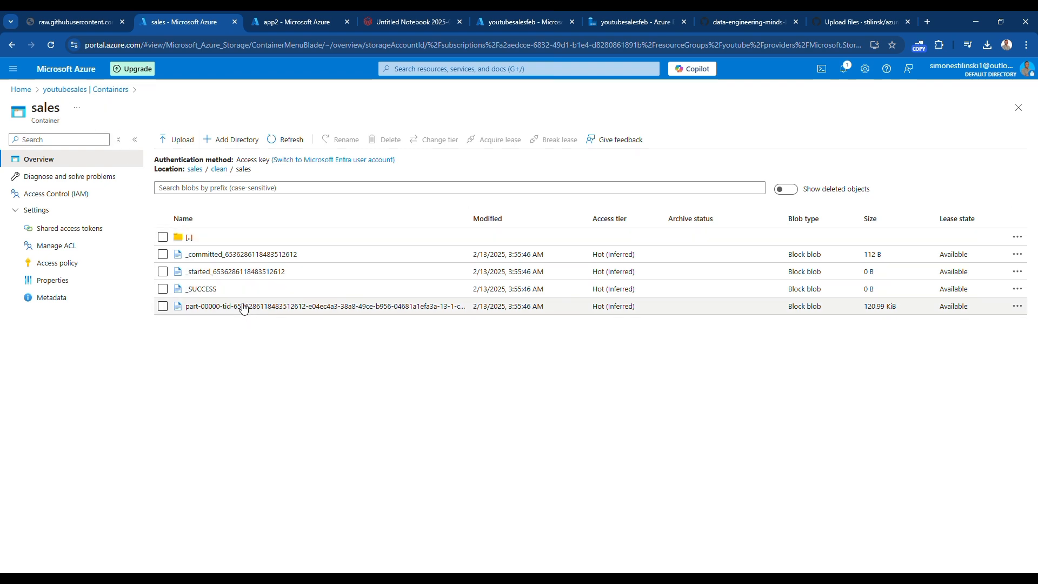
left_click(162, 306)
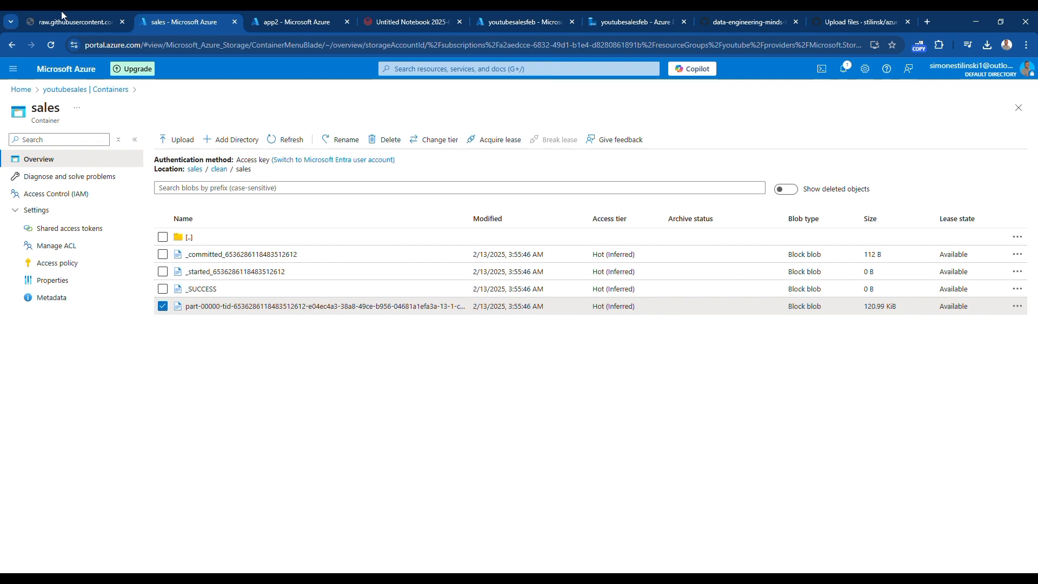
Find Azure Synapse Analytics in the Azure portal and start creating a new Synapse workspace
left_click(440, 69)
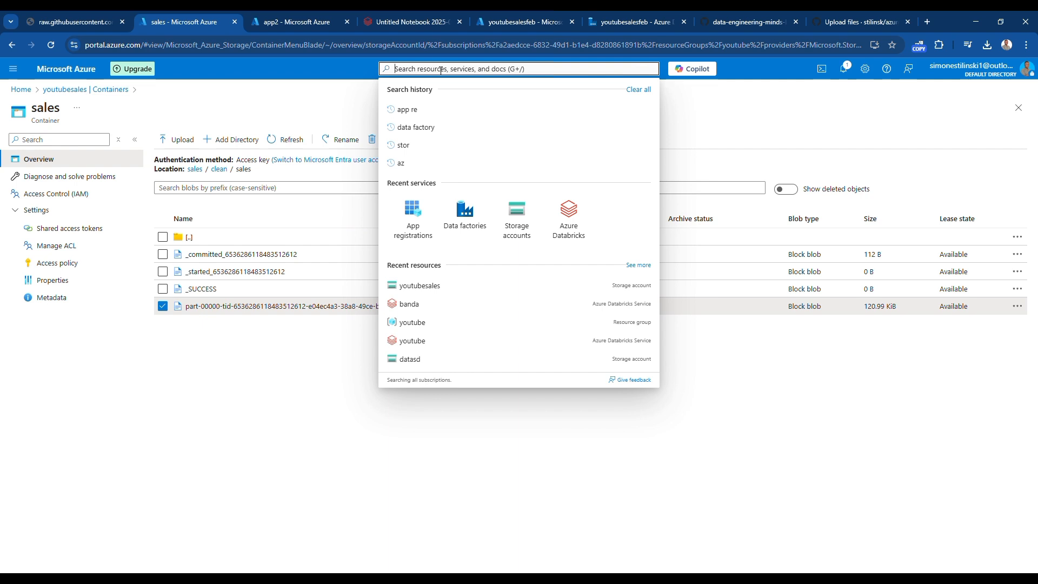
type("syn")
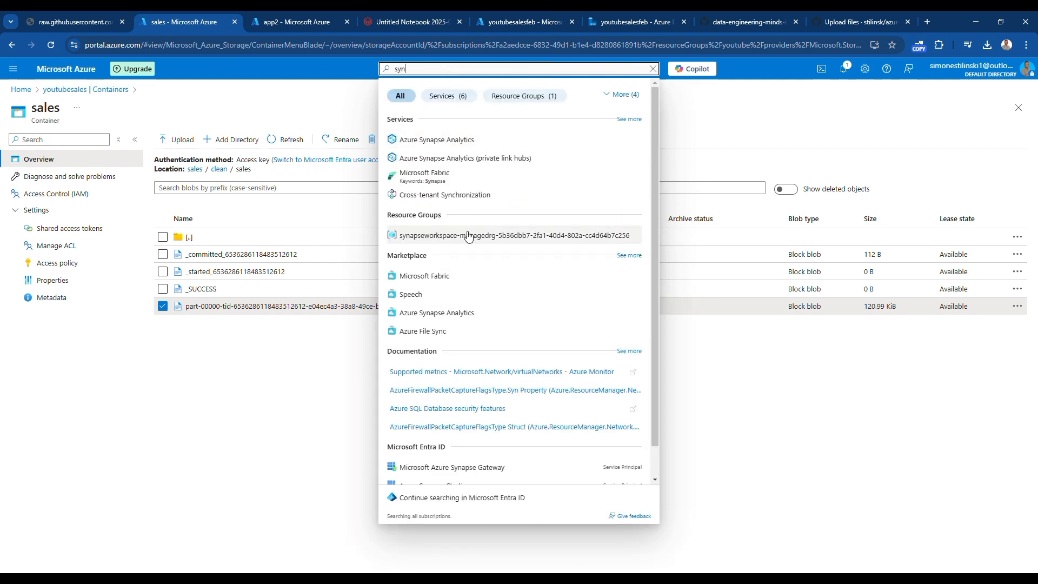
left_click(459, 142)
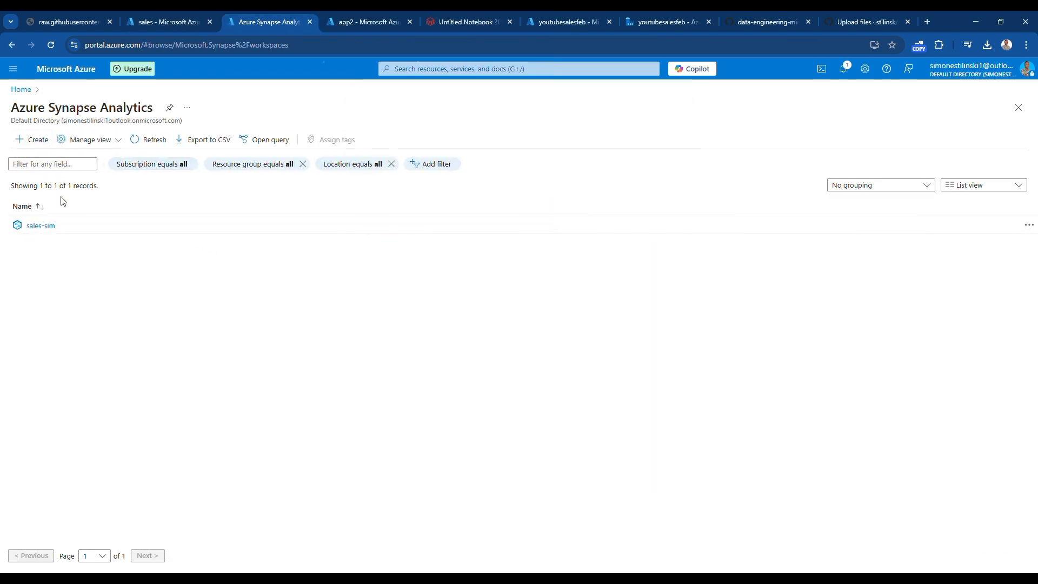
left_click(33, 139)
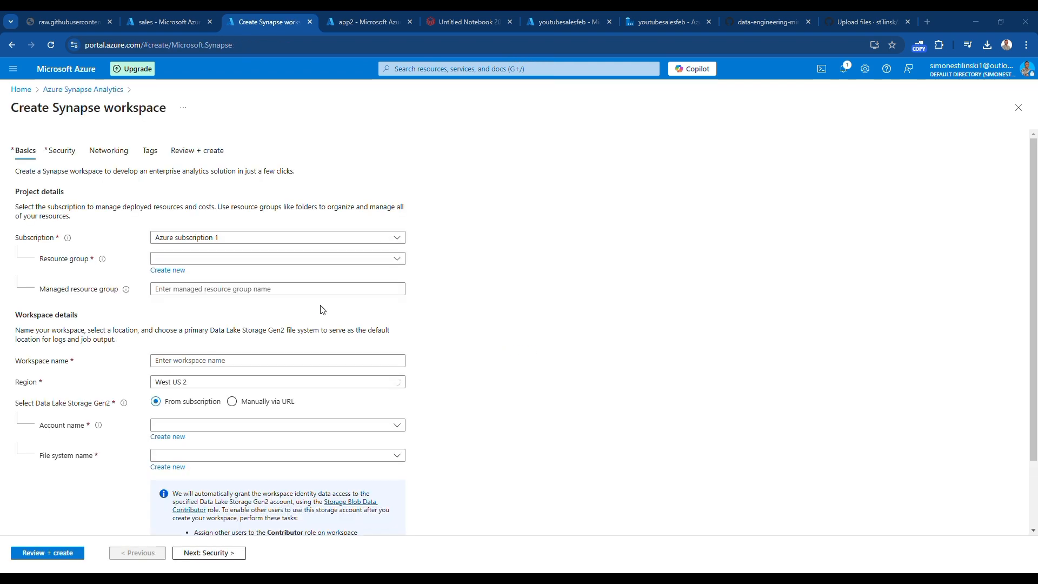
Assign the new Synapse workspace to the youtube resource group and name it youtube-feb
left_click(248, 259)
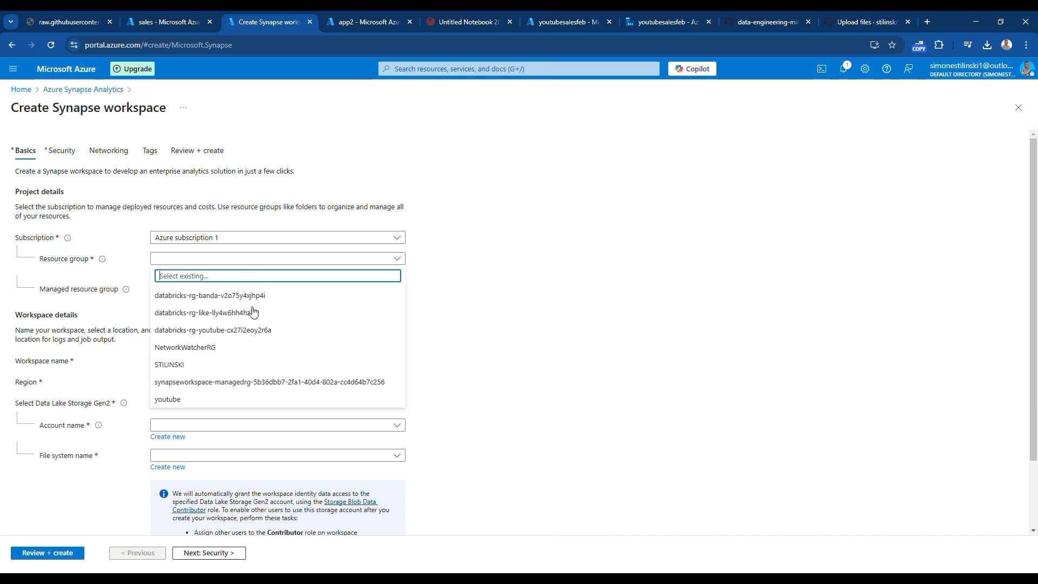
left_click(250, 396)
left_click(265, 363)
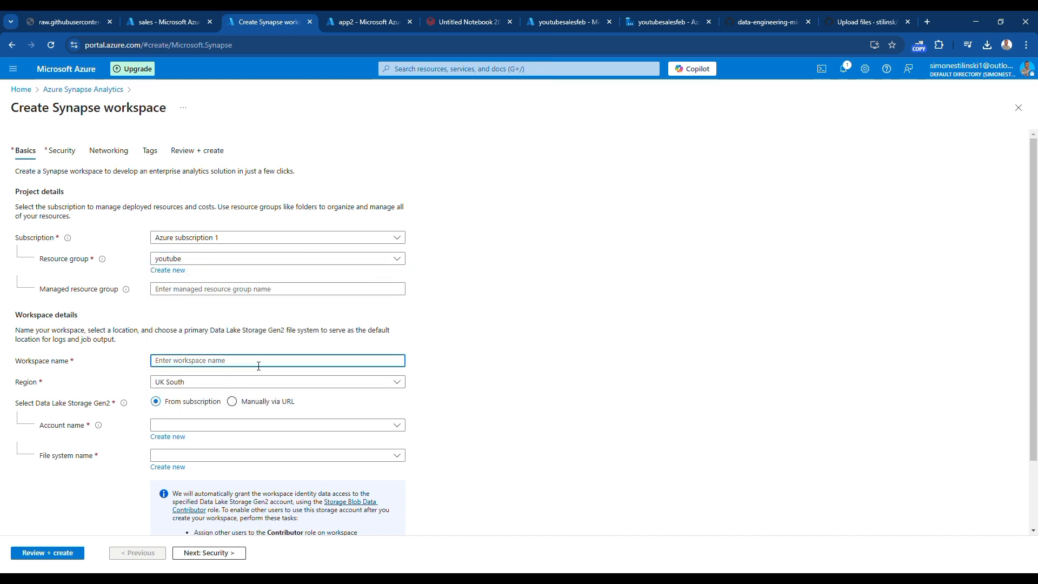
type("youtube")
scroll(258, 366, "down", 1)
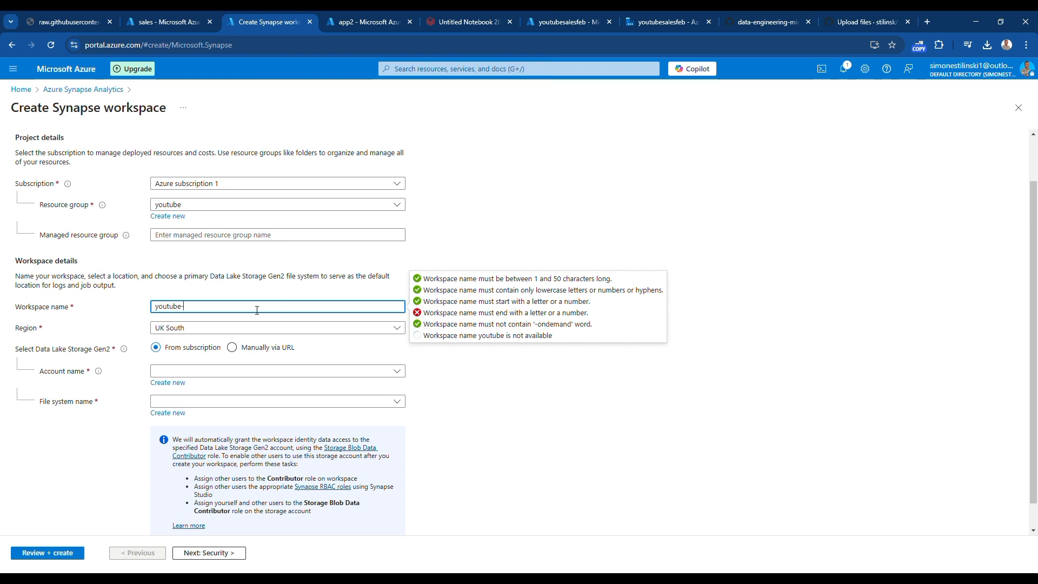
type("feb")
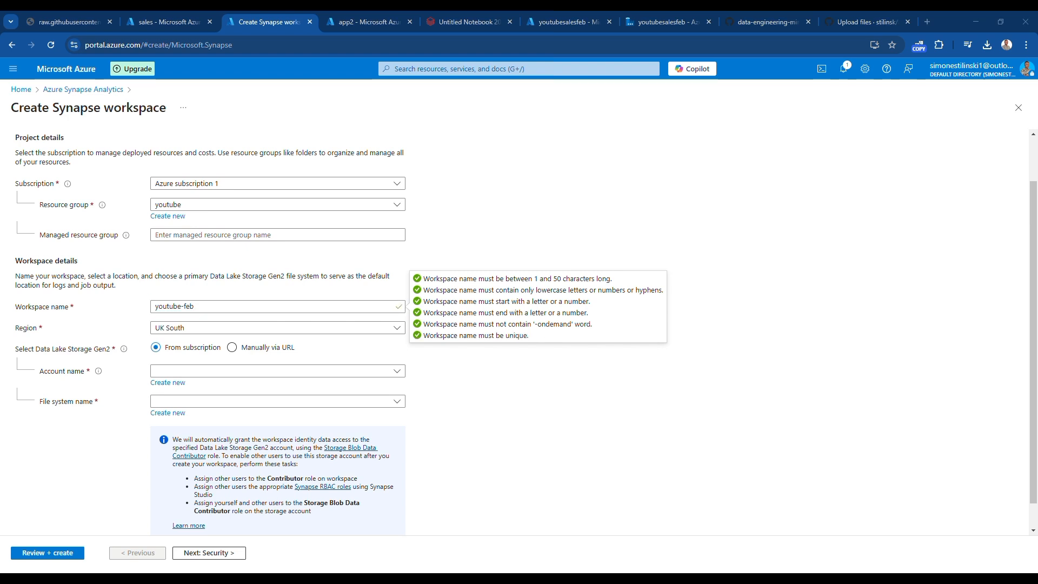
left_click(482, 472)
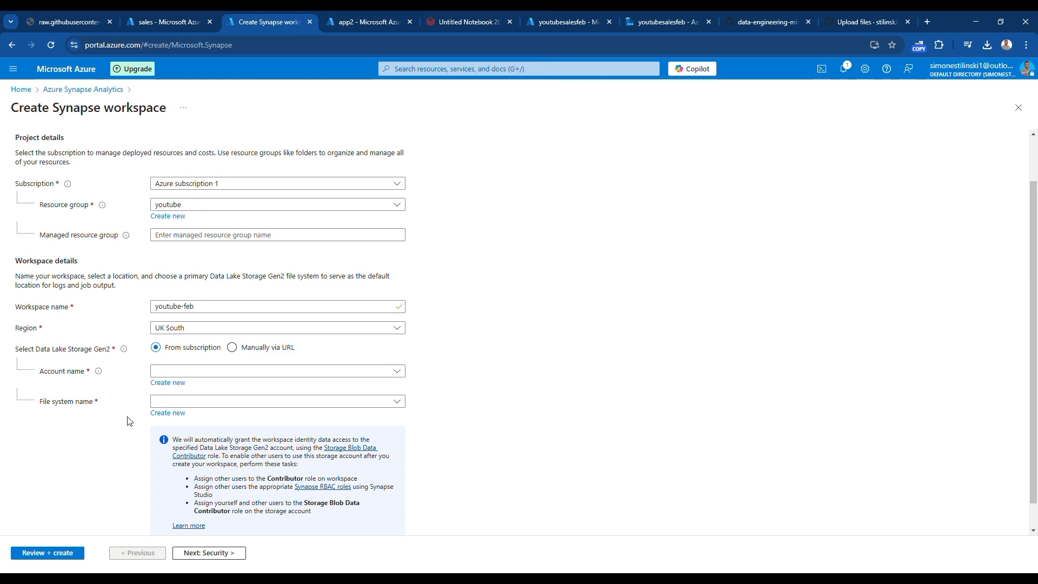
Use storage account youtubesales with file system sales as the workspace's Data Lake Storage Gen2, keep the default security options and deploy the workspace
left_click(282, 375)
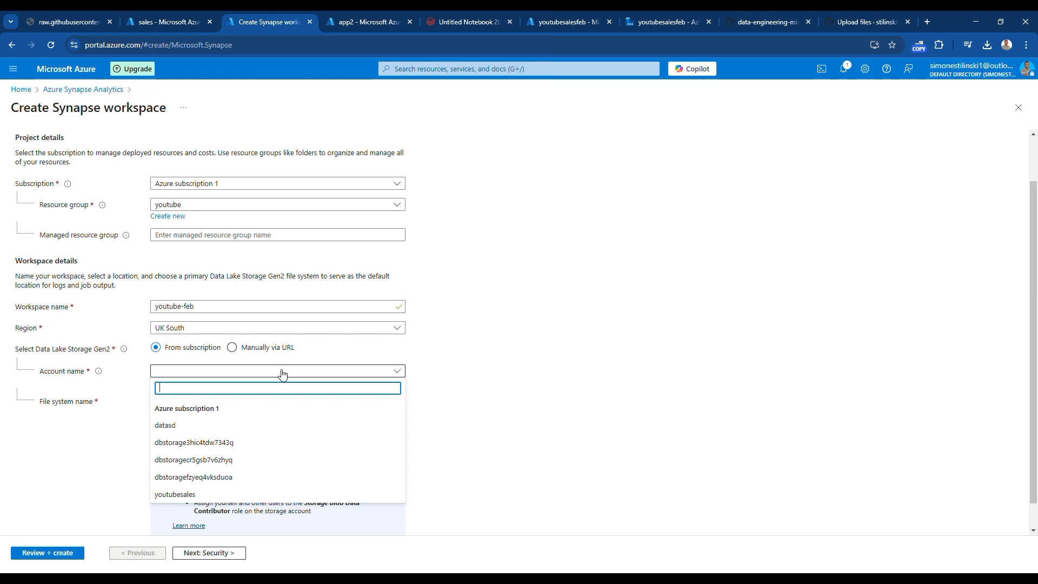
left_click(270, 493)
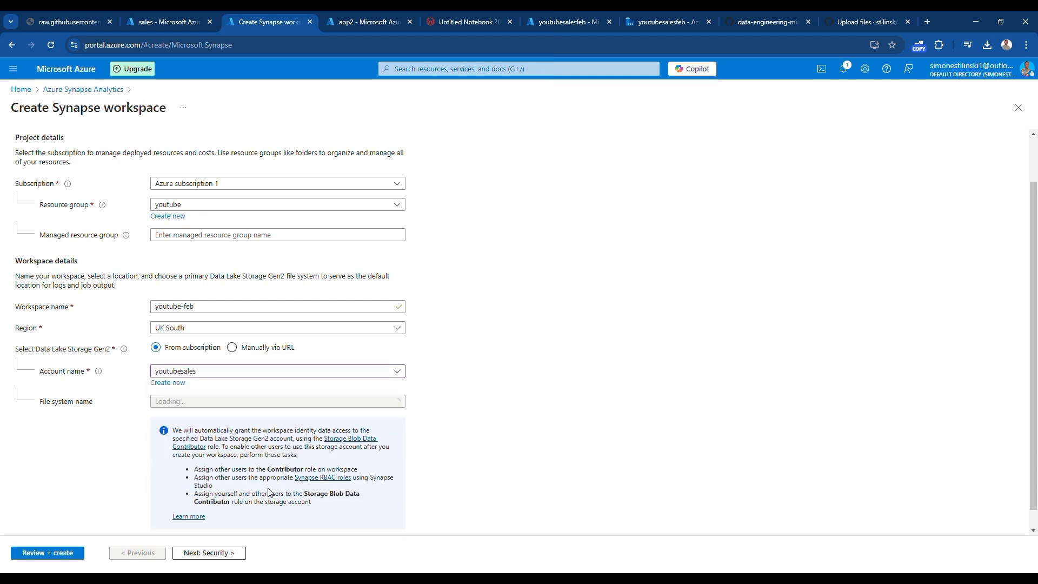
left_click(294, 403)
left_click(295, 402)
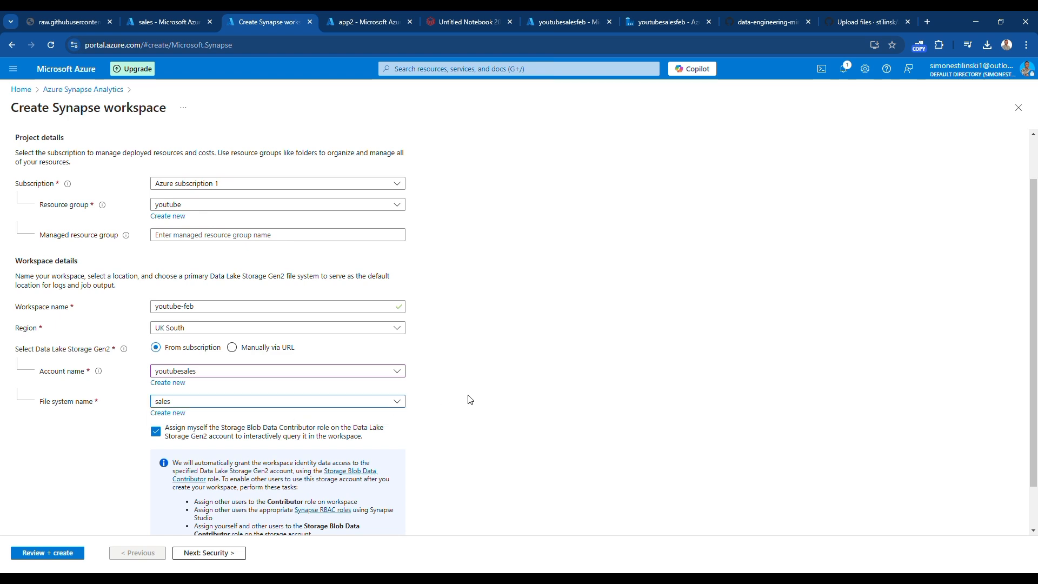
scroll(514, 387, "down", 1)
scroll(400, 433, "up", 1)
scroll(360, 409, "up", 1)
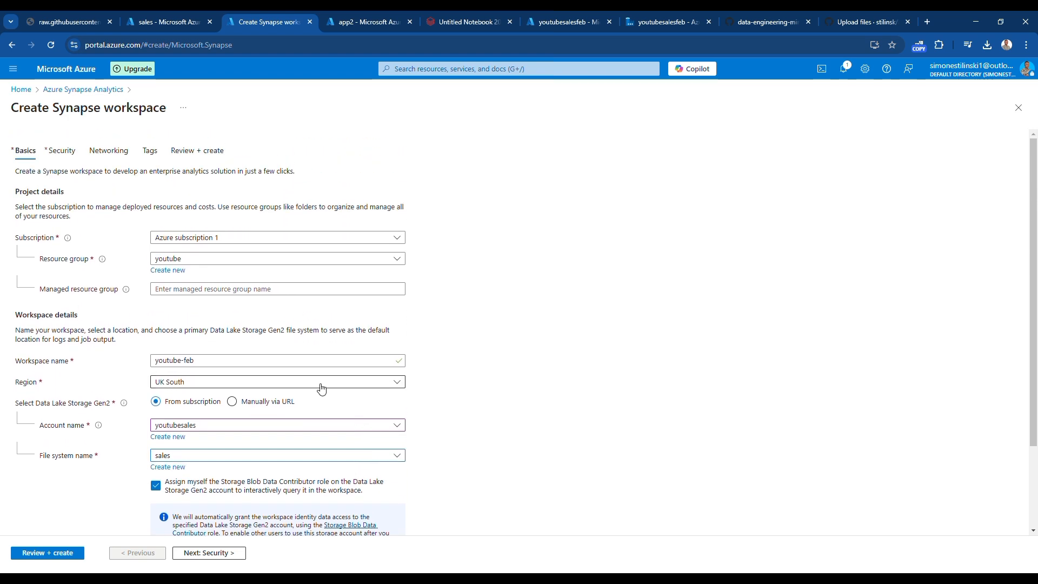
scroll(322, 388, "down", 2)
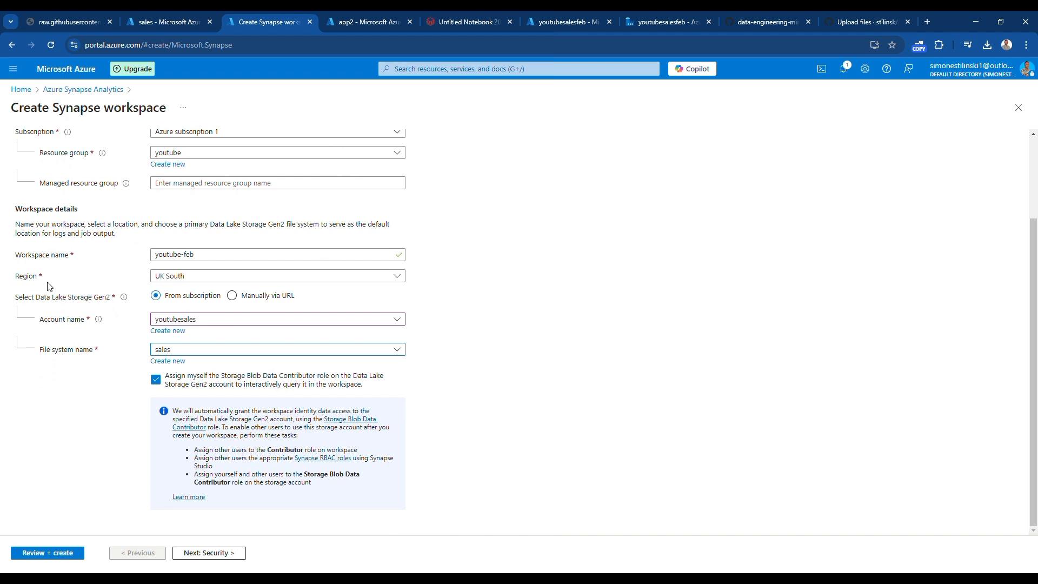
left_click(221, 553)
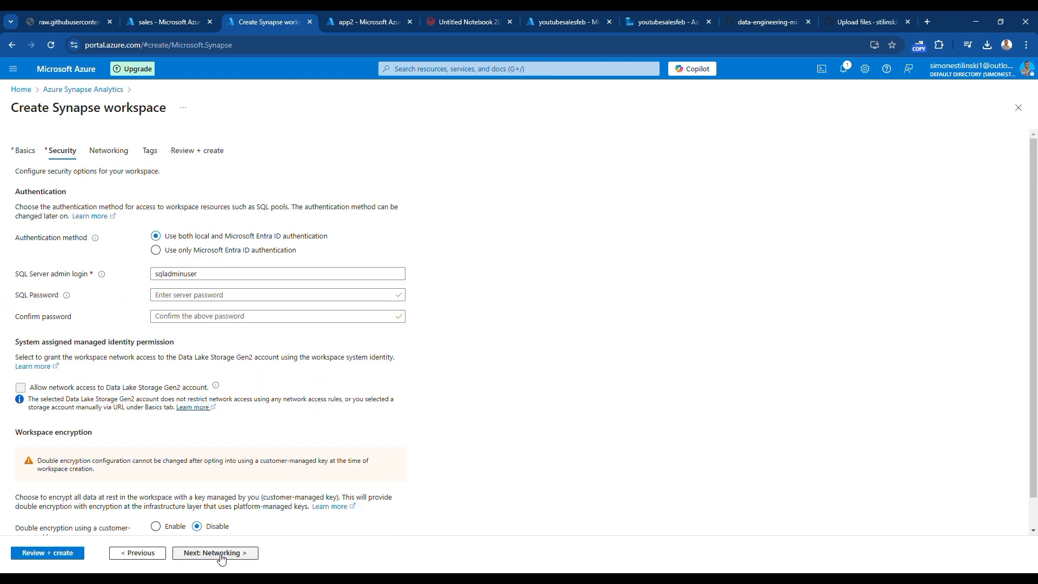
left_click(221, 557)
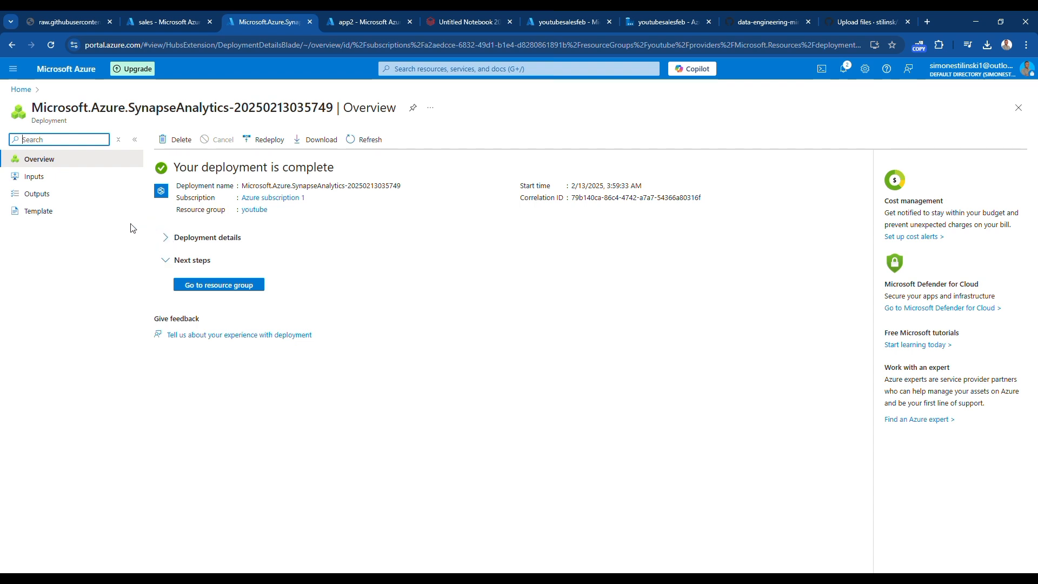
Go from the finished deployment to the youtube-feb workspace in the youtube resource group and open its Synapse Studio
left_click(216, 290)
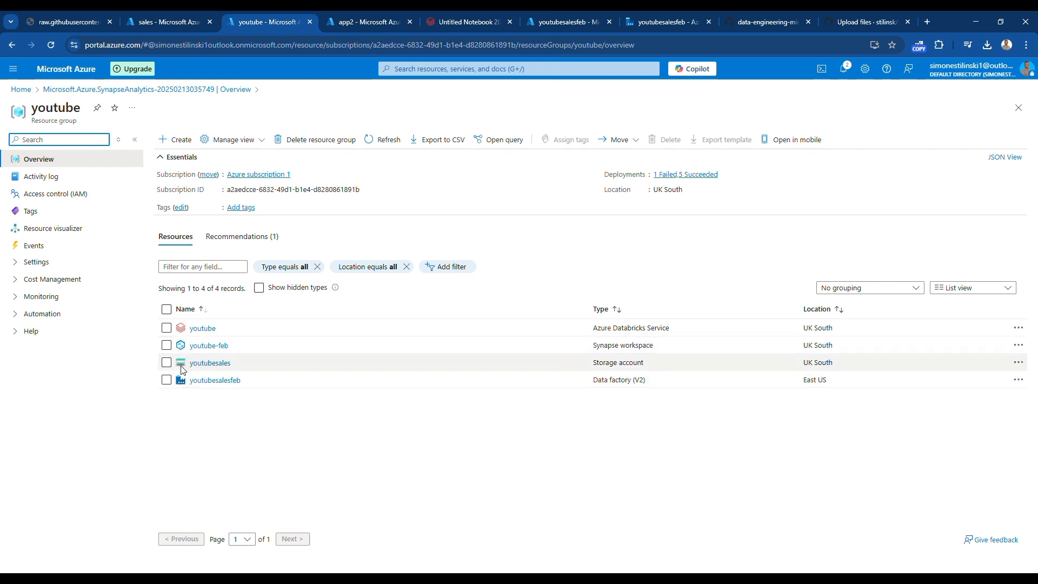
left_click(209, 346)
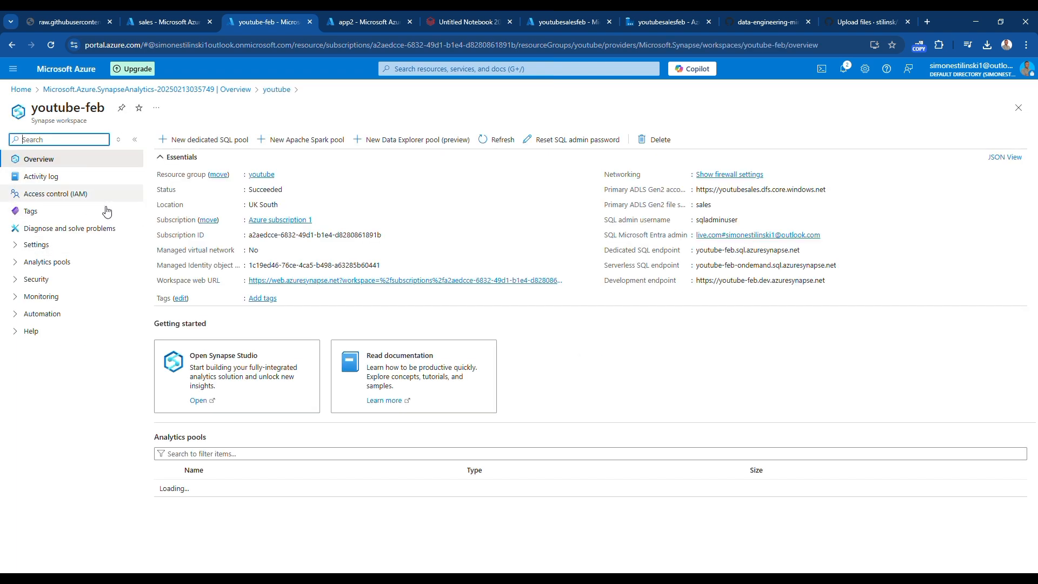
left_click(199, 400)
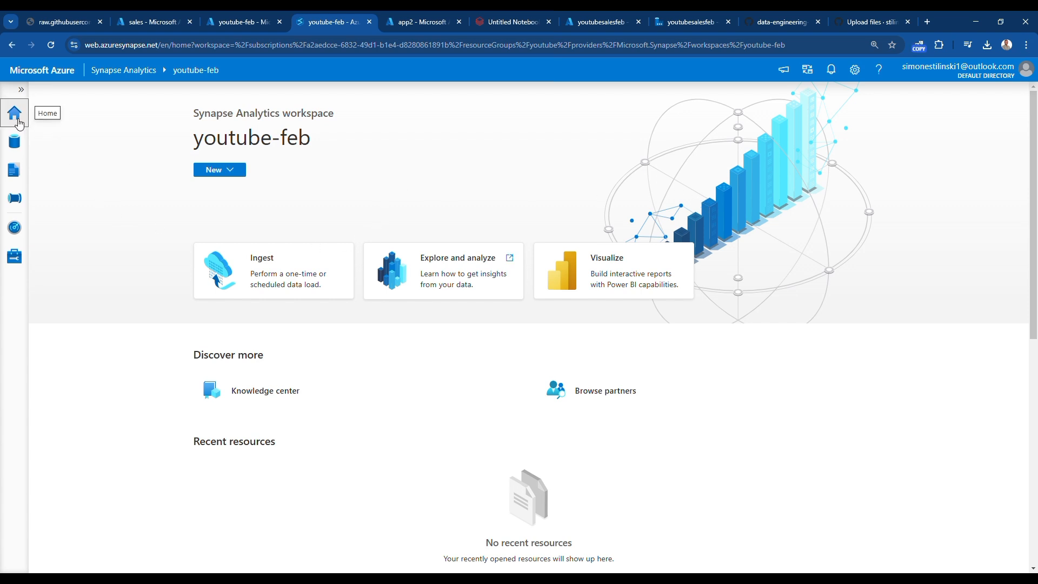
Create a new lake database in the Synapse workspace's data hub and accept the database template terms of use
left_click(15, 142)
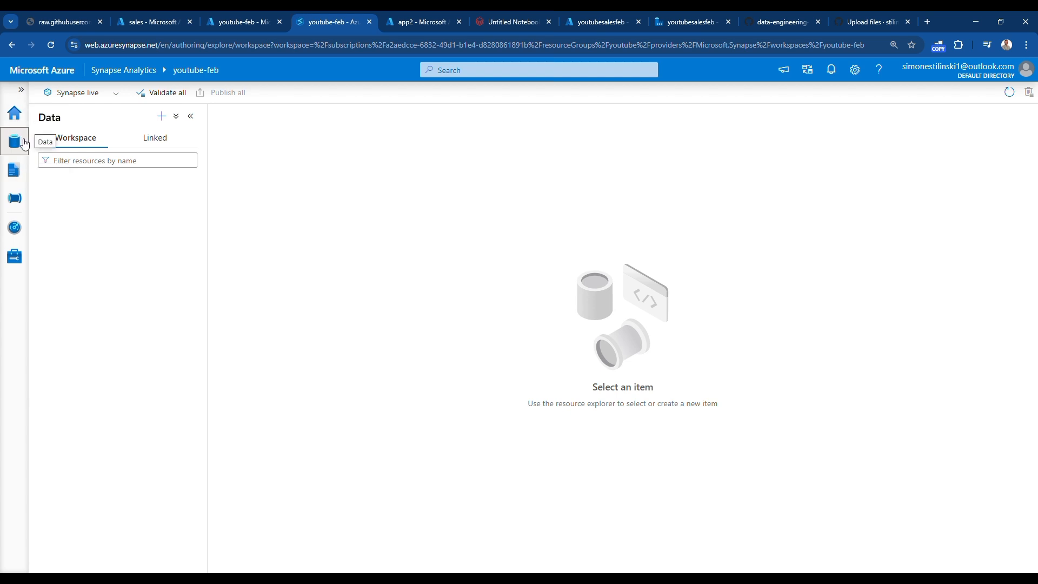
left_click(164, 117)
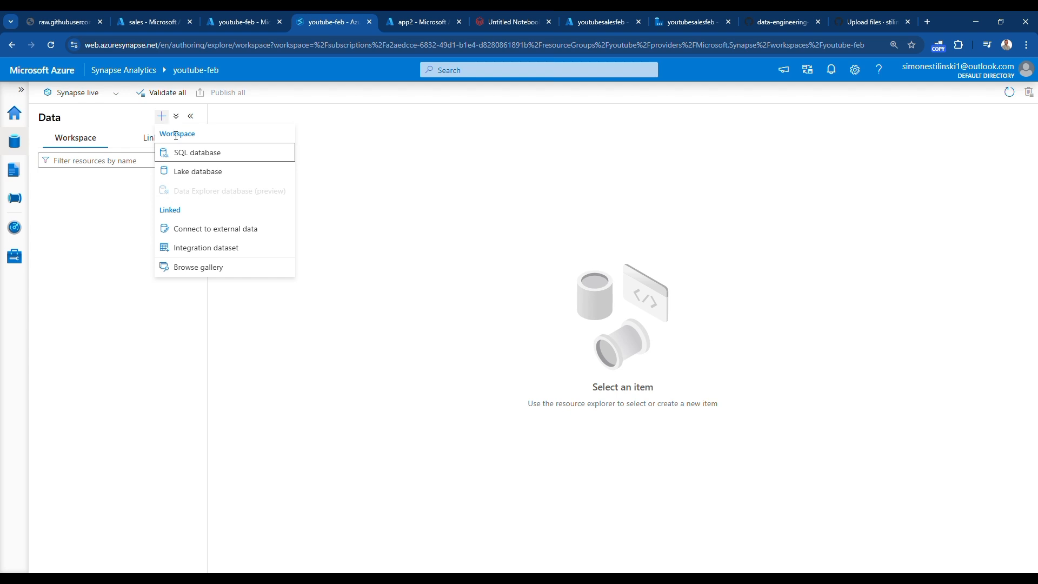
left_click(216, 181)
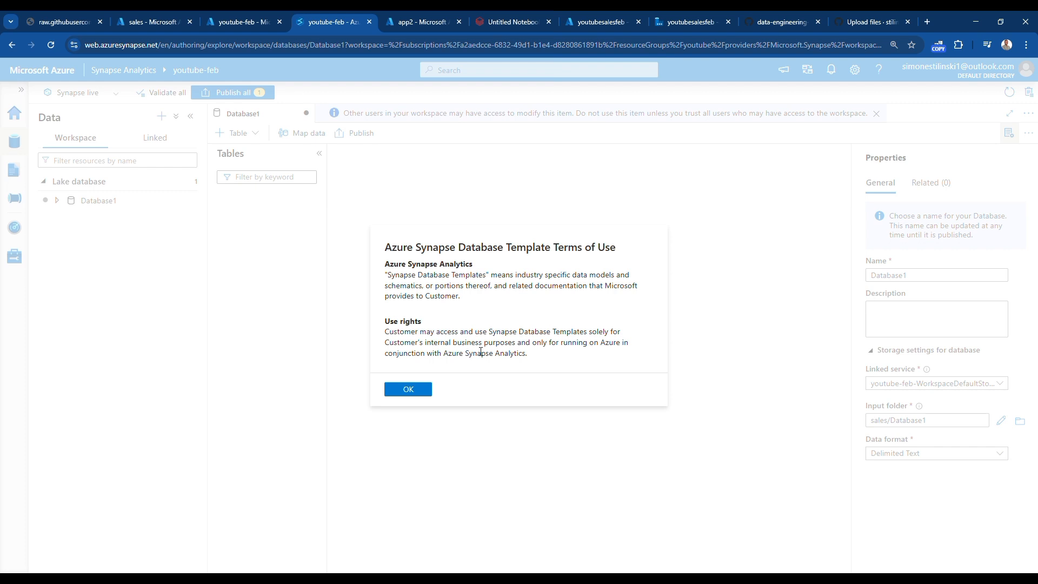
left_click(424, 389)
Rename the new lake database as sales_data
left_click(949, 276)
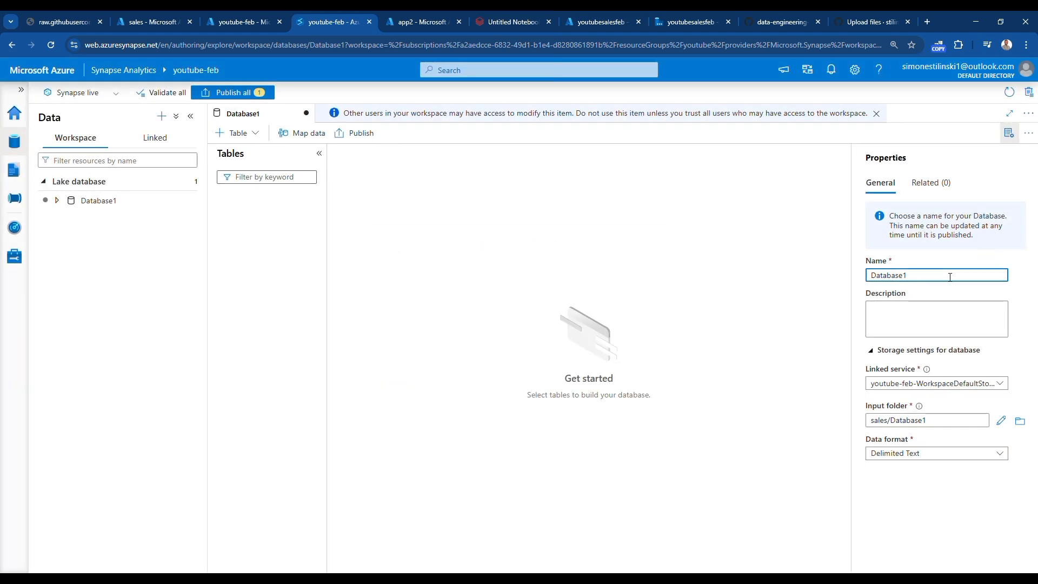
key("BackSpace")
key("BackSpace")
key("BackSpace")
key("BackSpace")
key("BackSpace")
key("BackSpace")
key("BackSpace")
key("BackSpace")
key("BackSpace")
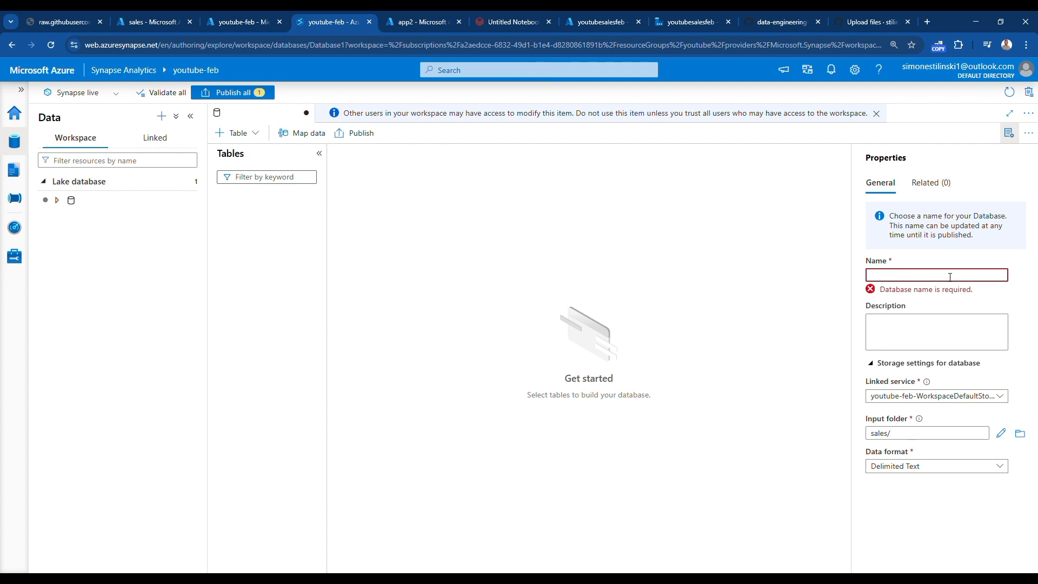
type("sal")
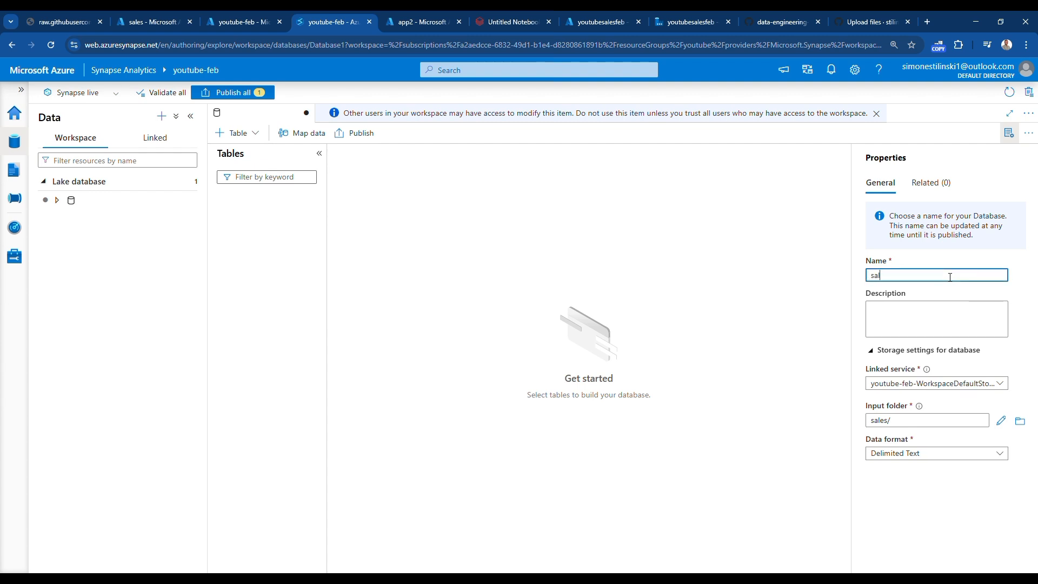
type("es-")
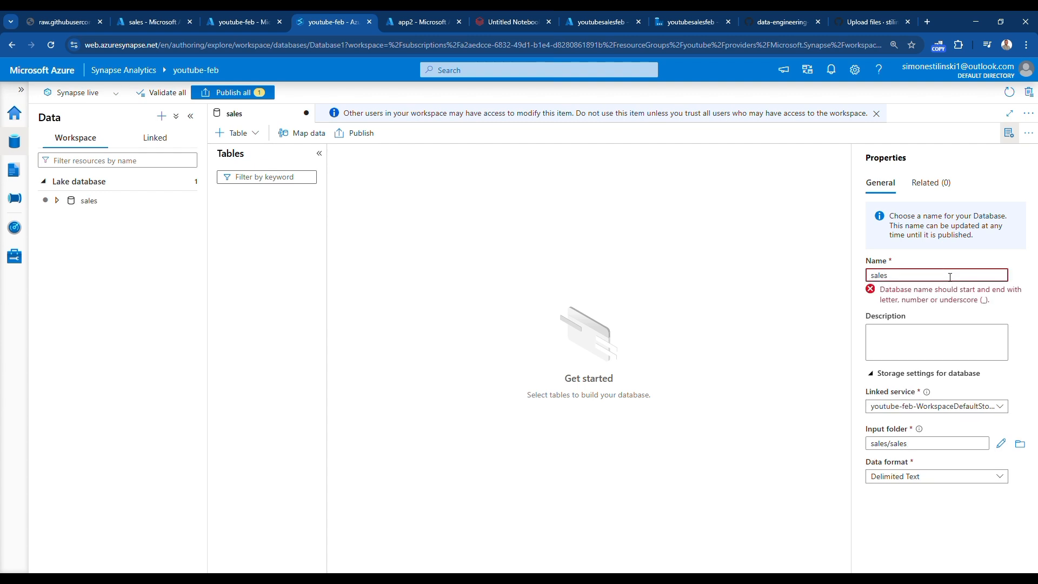
key("BackSpace")
type("_data")
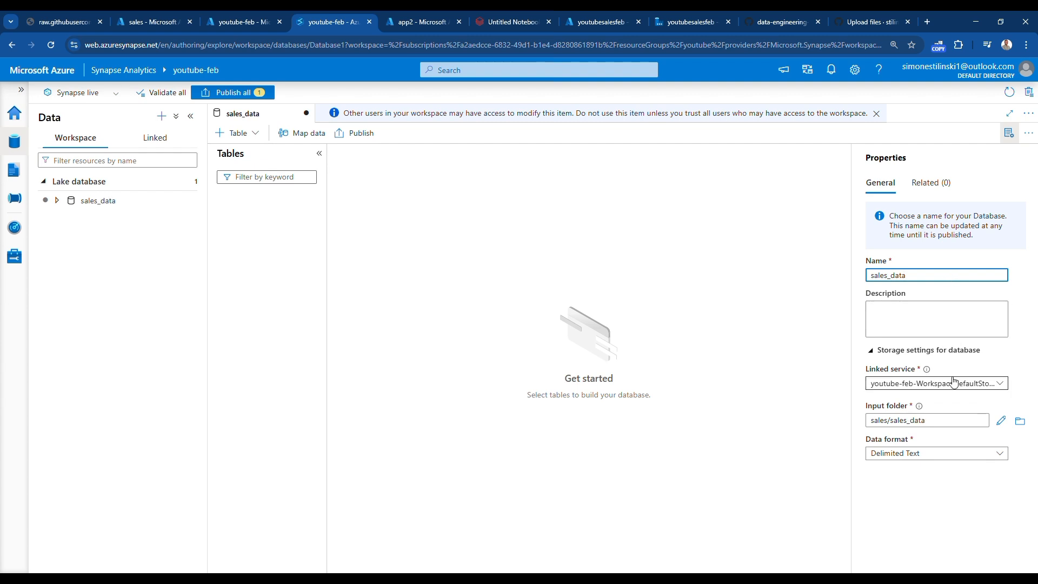
left_click(223, 237)
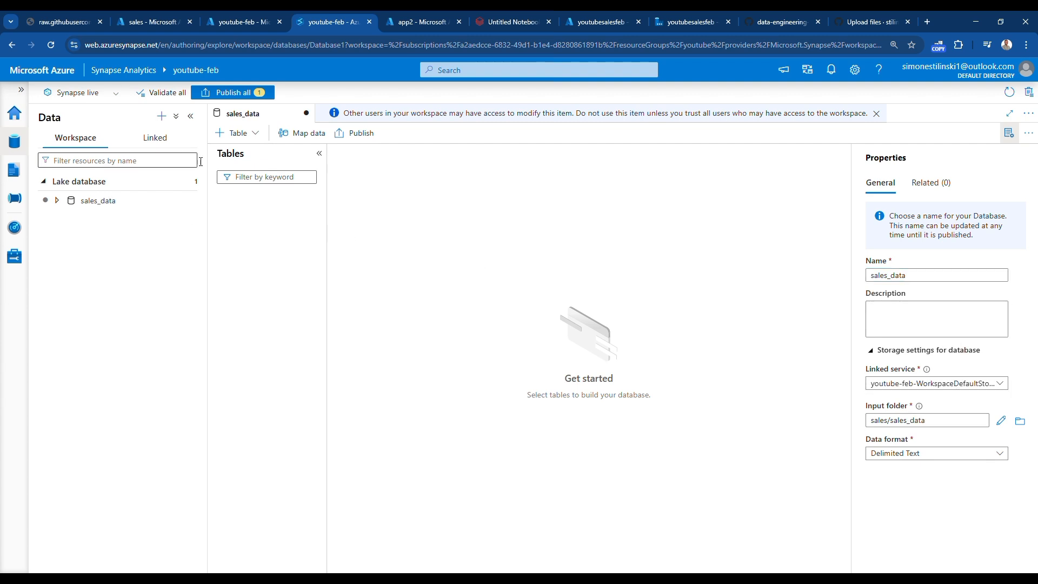
Start an external table from the data lake named sales, using the linked service youtube-feb-WorkspaceDefaultStorage(youtubesales)
left_click(235, 133)
left_click(270, 190)
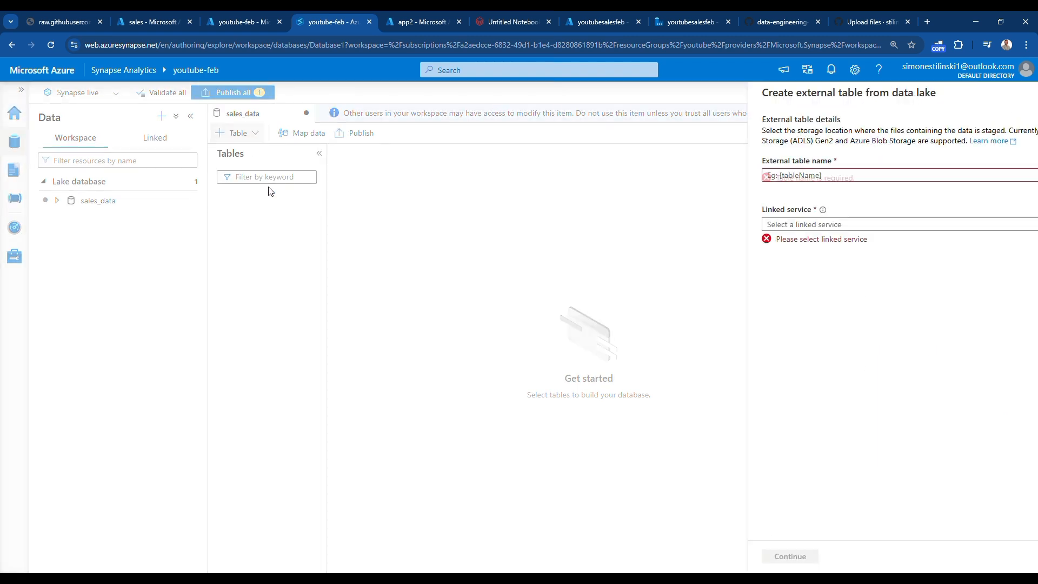
left_click(793, 177)
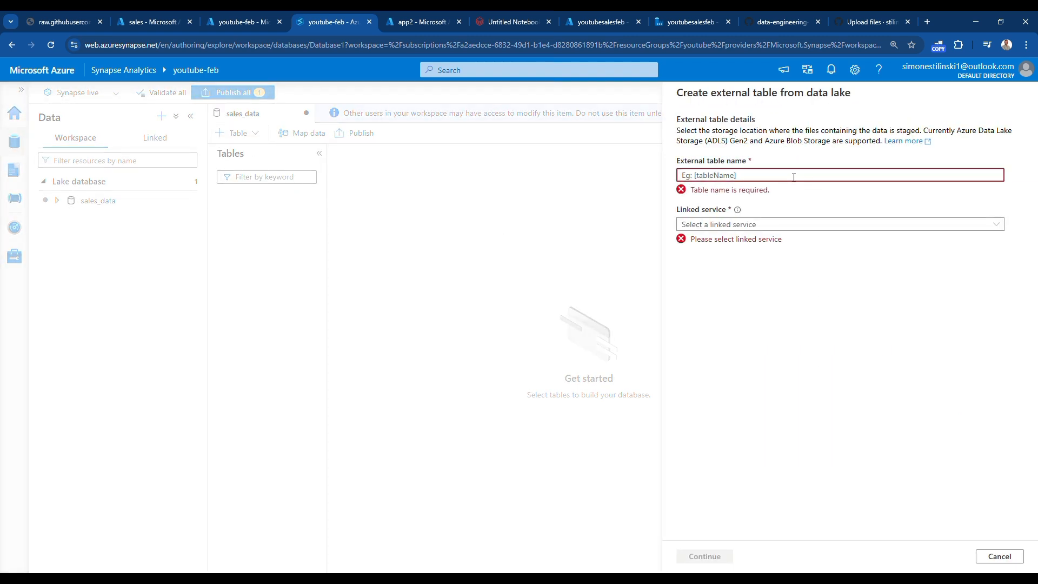
type("sales")
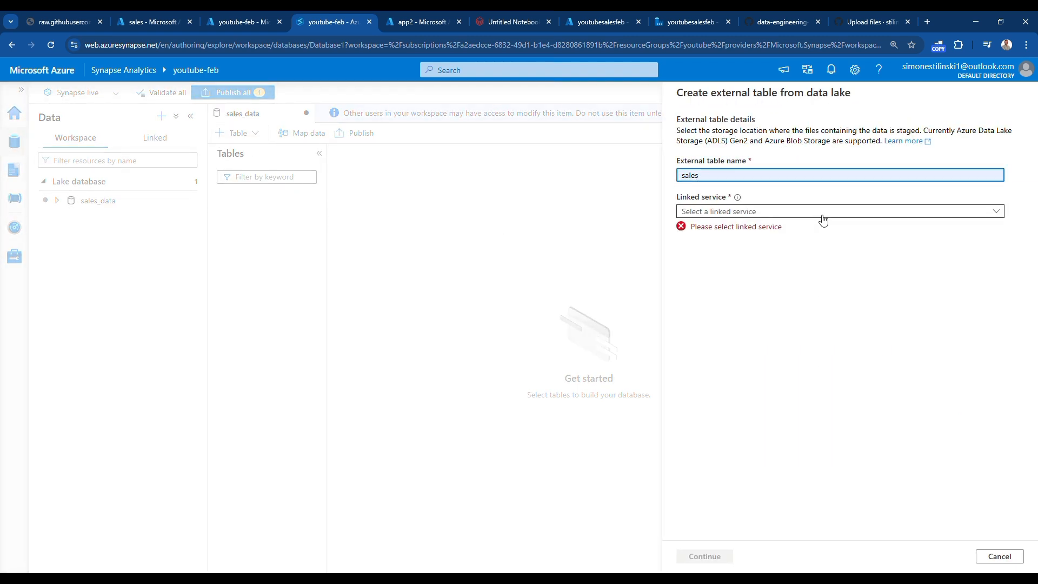
left_click(822, 212)
left_click(829, 226)
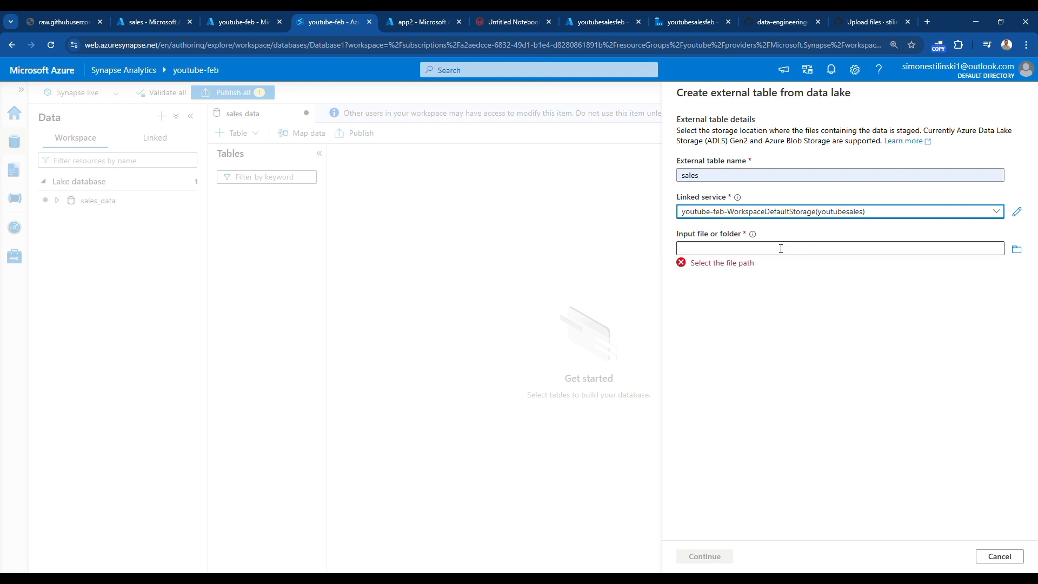
Choose the part-00000 CSV file in sales/clean/sales as the table's input file and continue to the source file format settings
left_click(1017, 251)
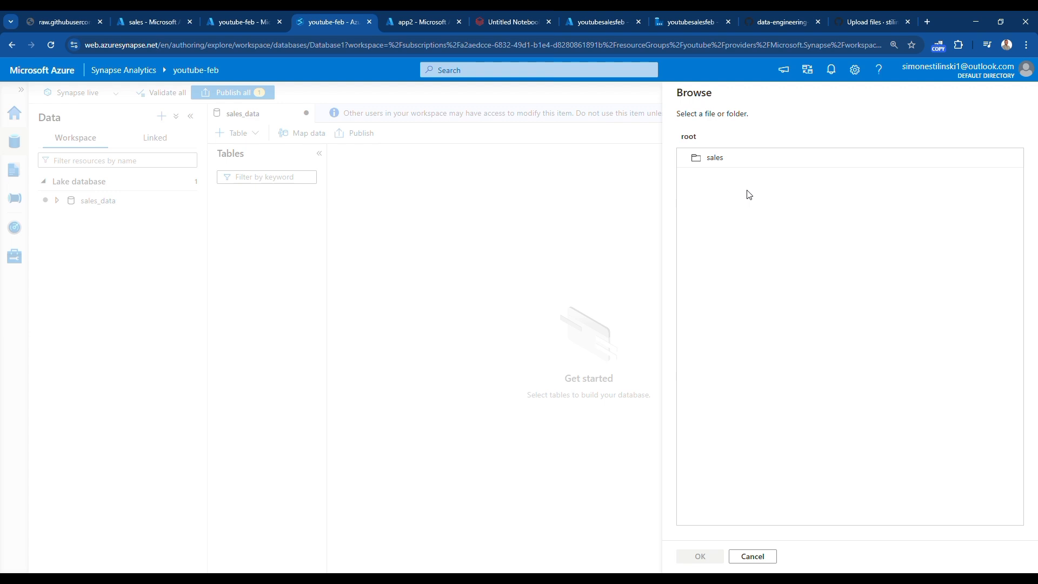
double_click(725, 158)
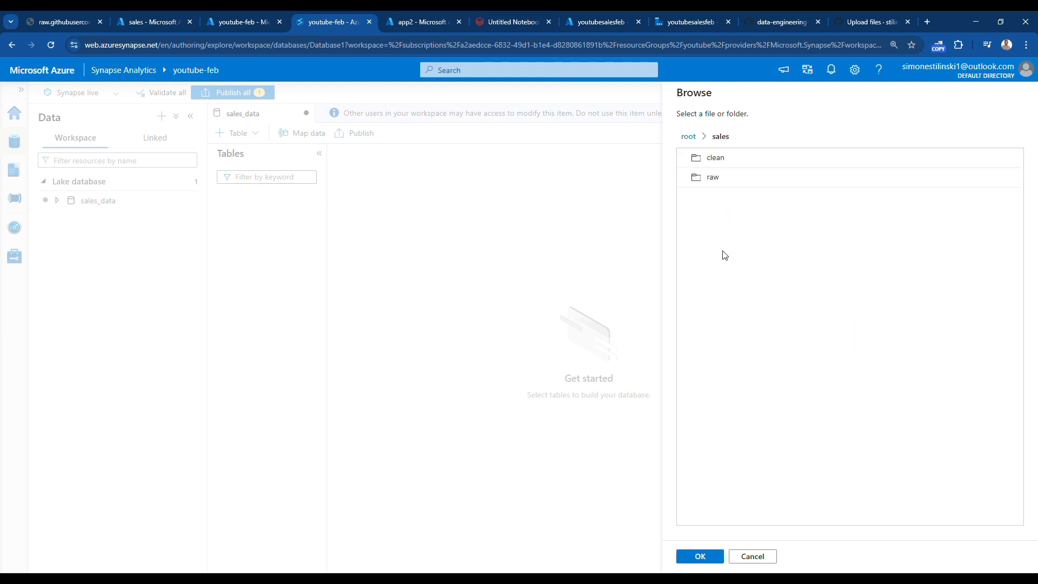
double_click(716, 159)
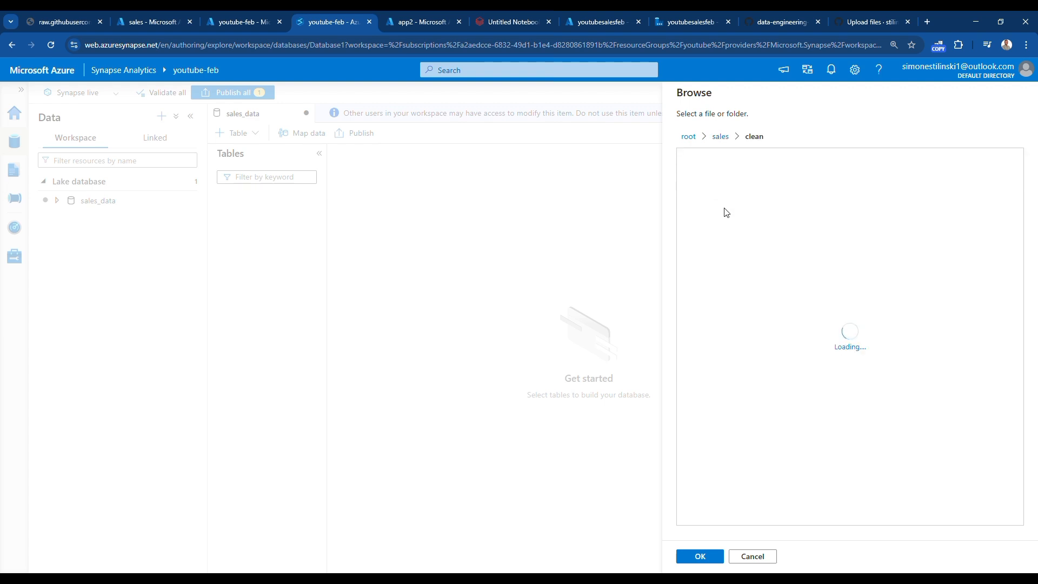
double_click(717, 159)
left_click(702, 220)
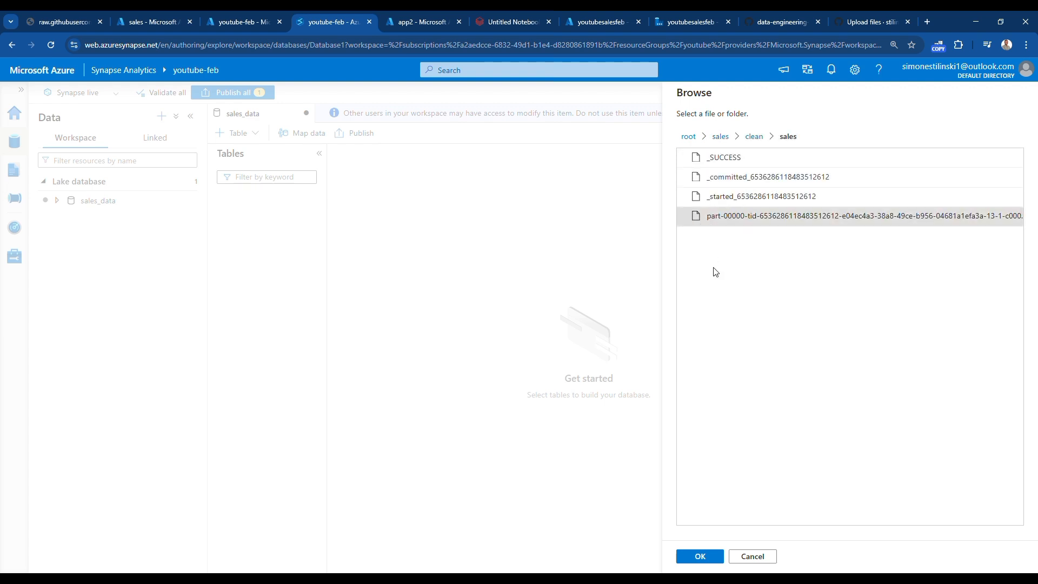
double_click(735, 221)
double_click(710, 216)
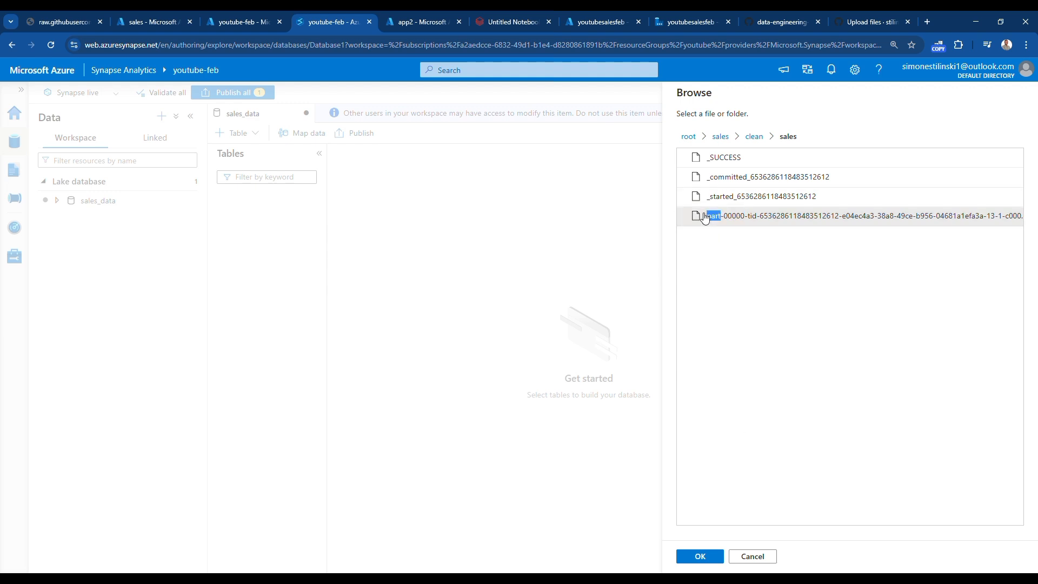
left_click(701, 556)
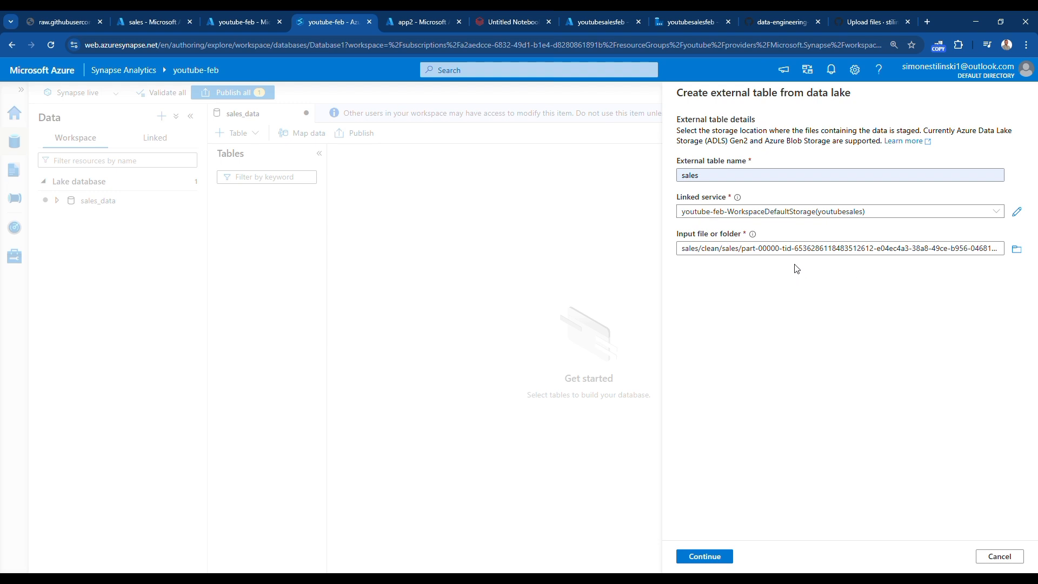
left_click(705, 557)
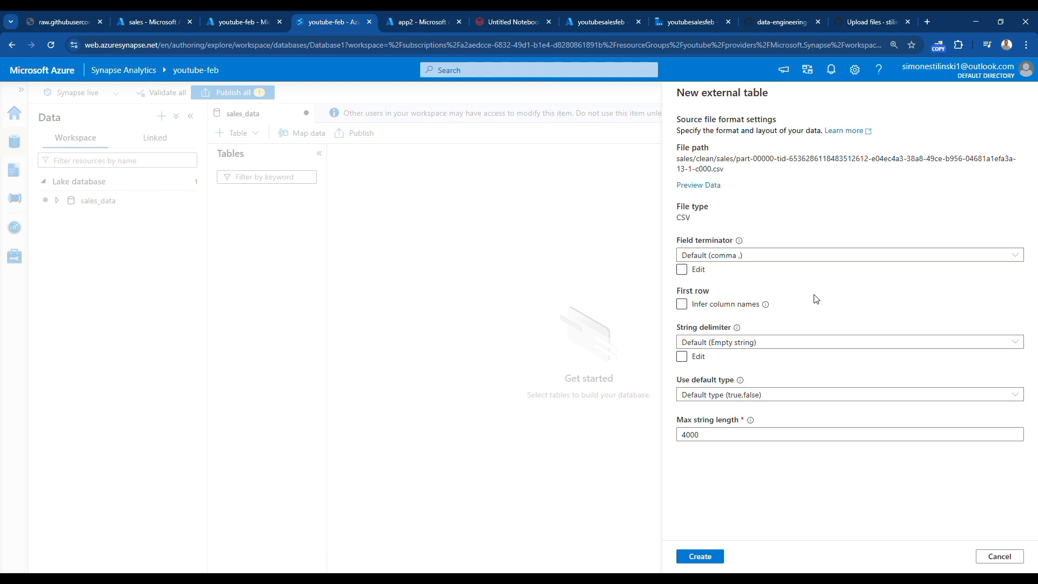
Have the column names inferred from the CSV's first row and create the external table
left_click(771, 306)
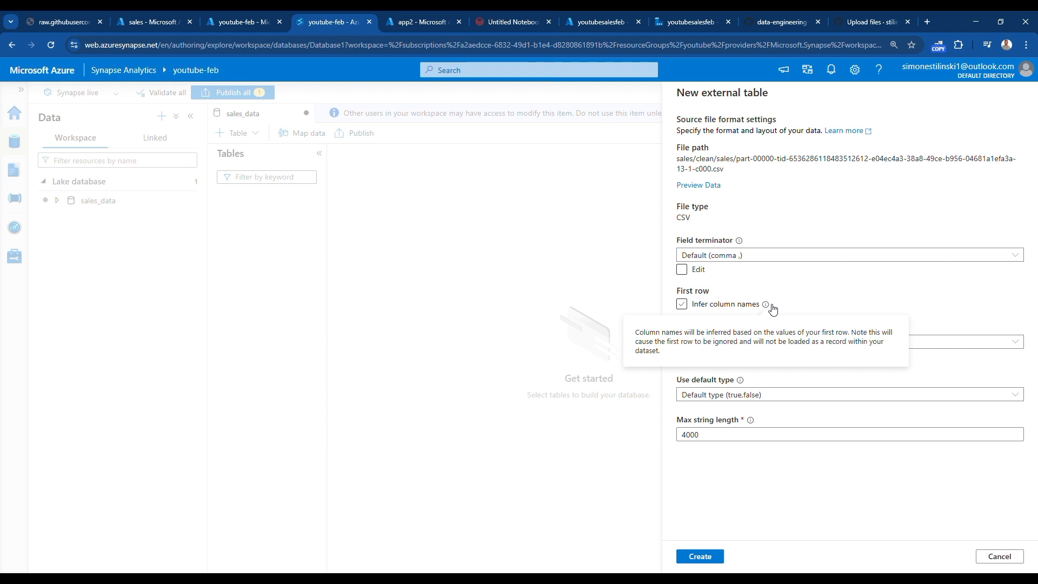
left_click(682, 304)
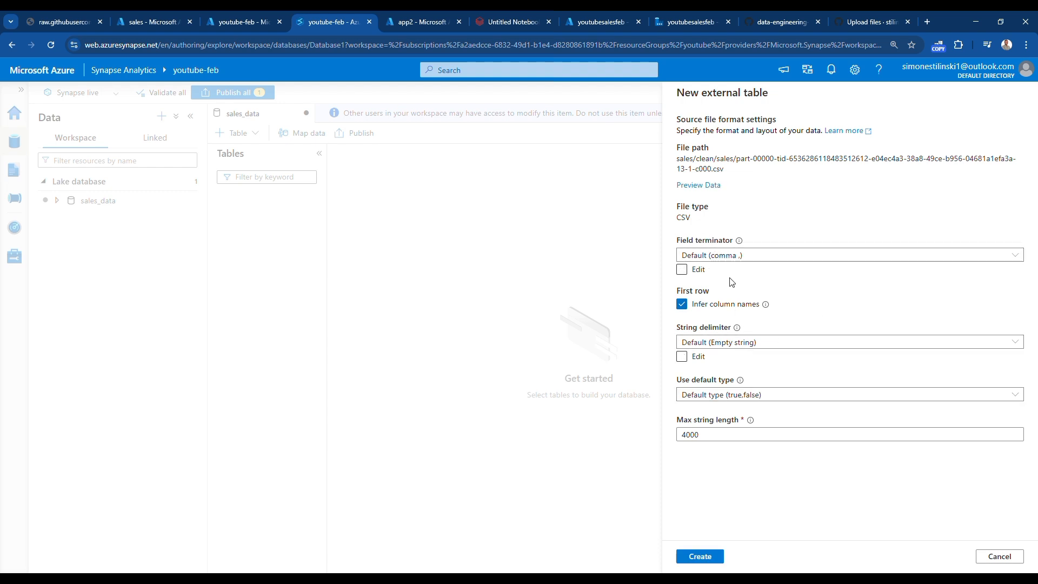
left_click(708, 357)
left_click(700, 556)
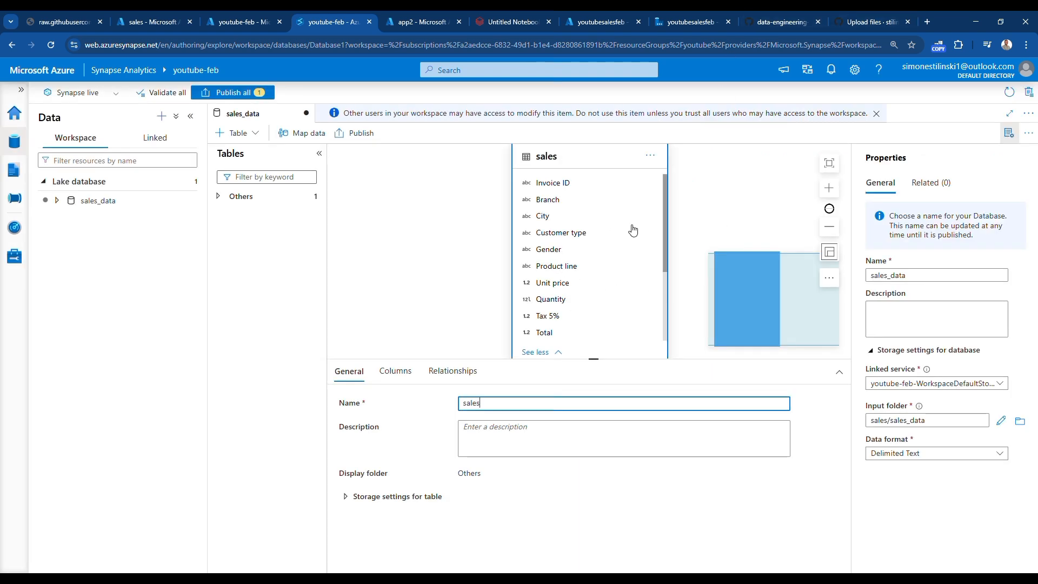
In the sales table's column definitions, rename Invoice ID as Invoice_ID and Customer type as Customer_type
scroll(569, 248, "down", 5)
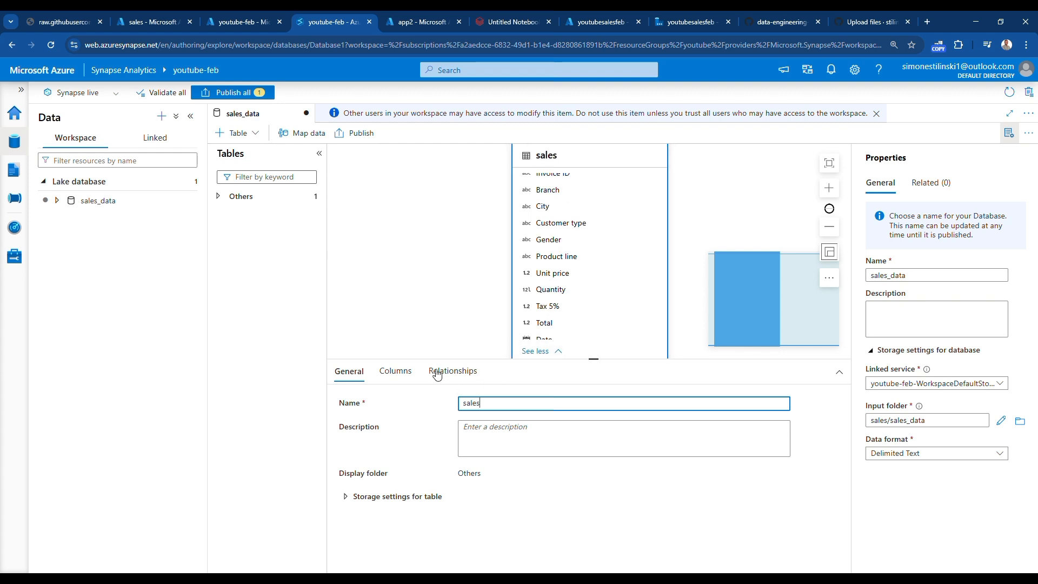
left_click(395, 371)
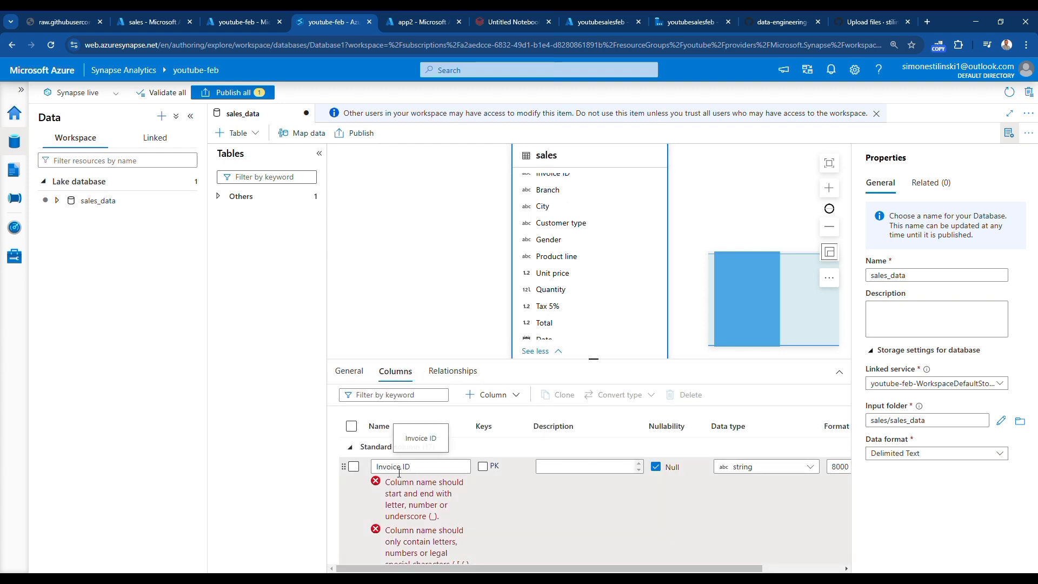
scroll(460, 487, "down", 1)
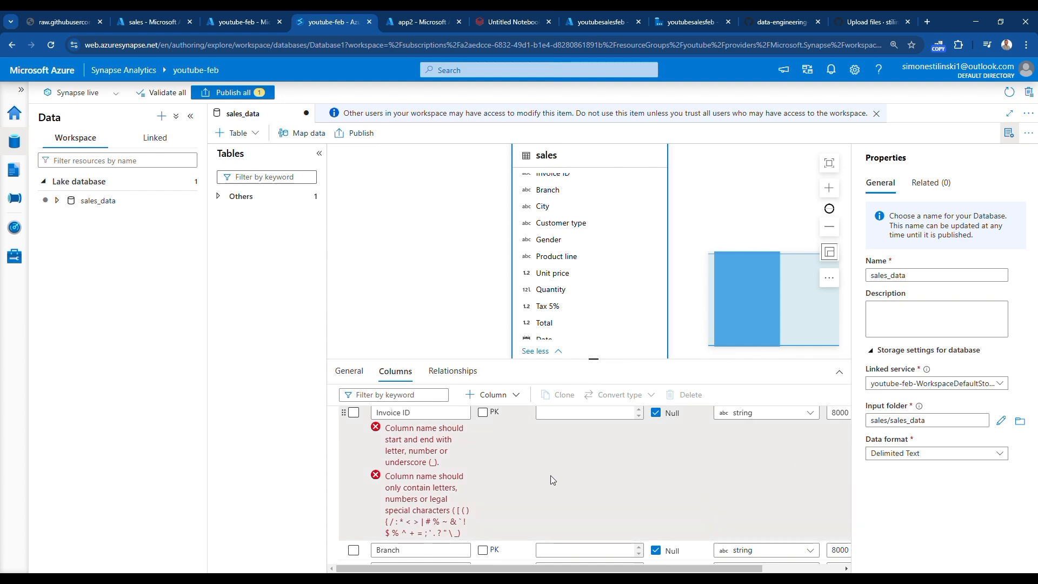
left_click(407, 413)
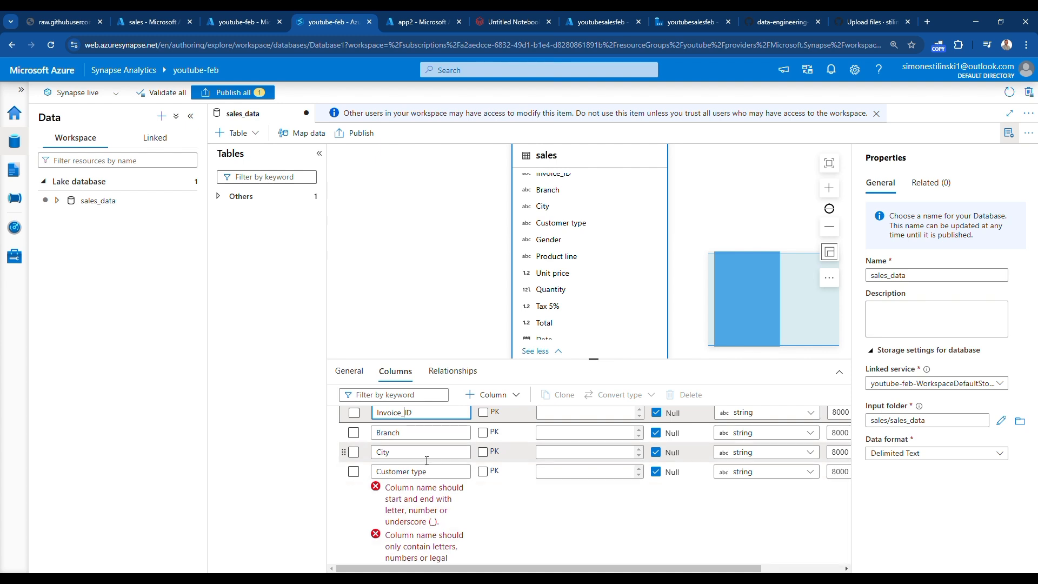
left_click(448, 472)
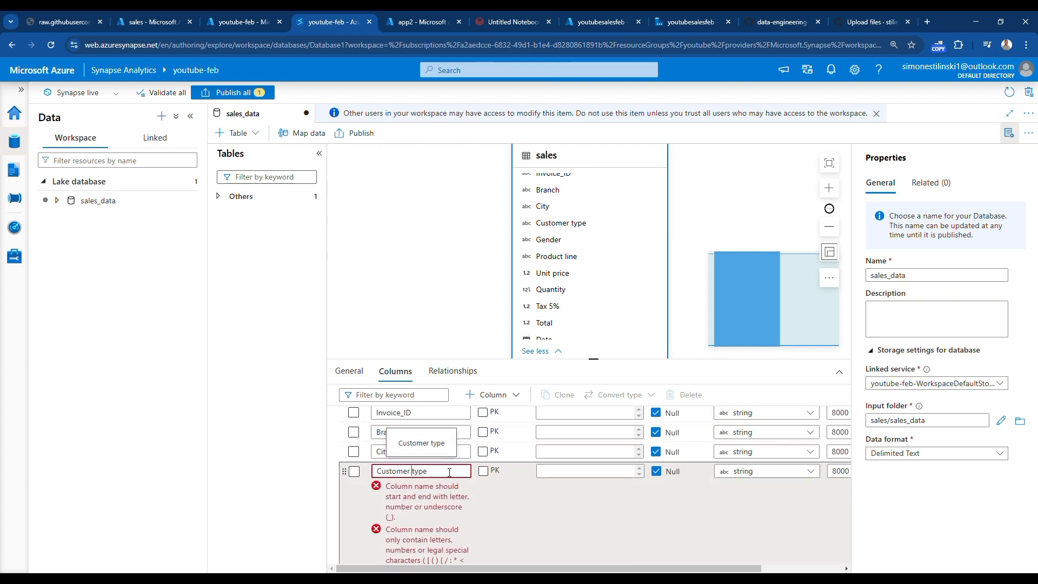
type("_")
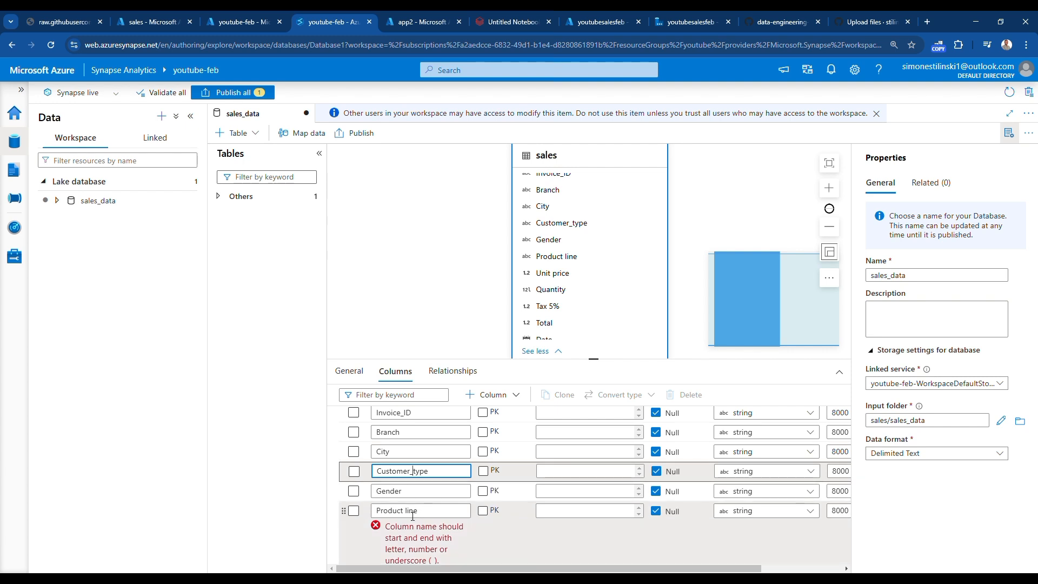
Rename the Product line column as Product_line and the Unit price column as Unit_price
left_click(435, 512)
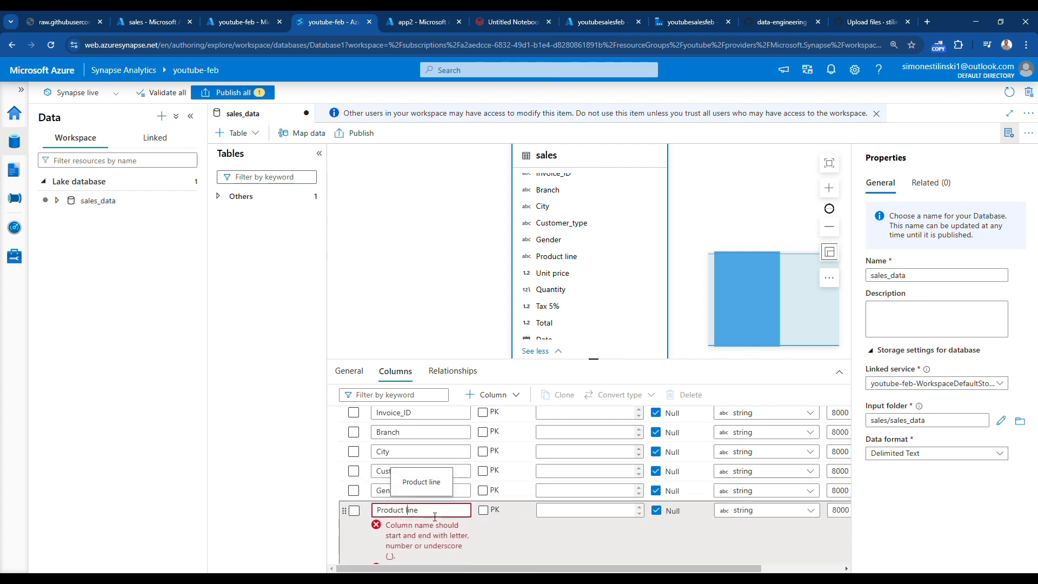
key("BackSpace")
type("_")
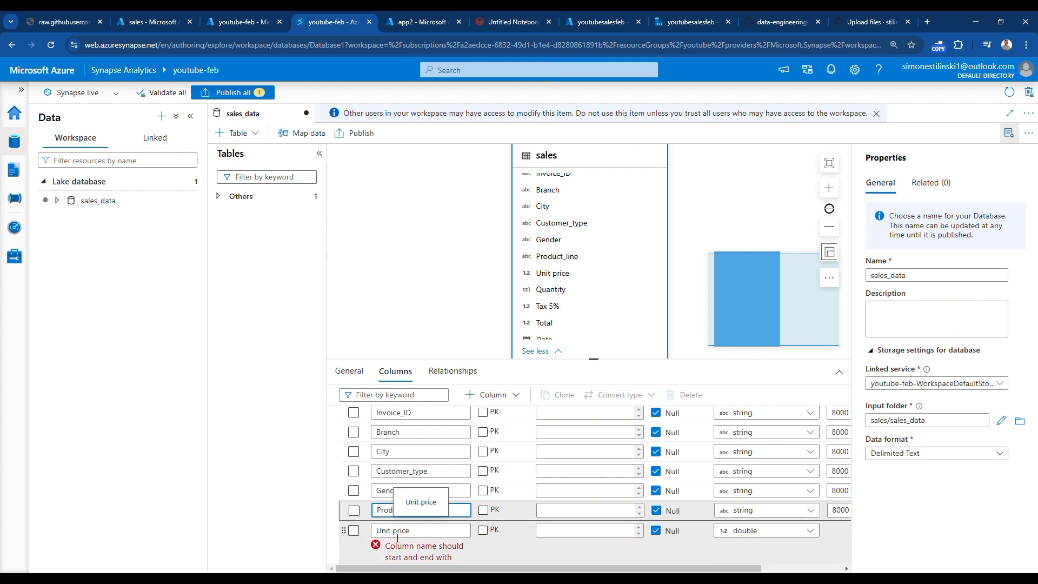
left_click(438, 535)
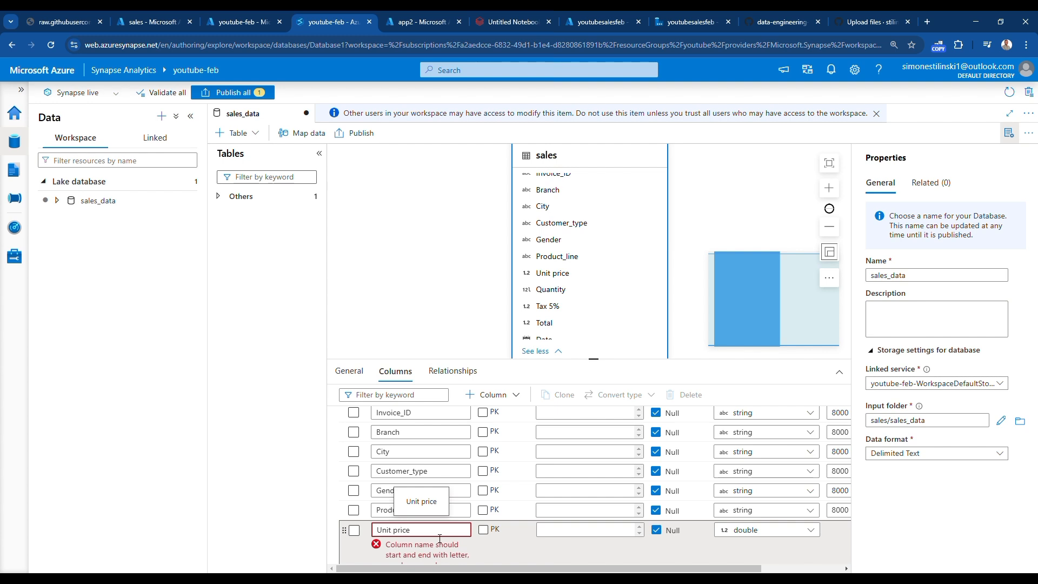
key("BackSpace")
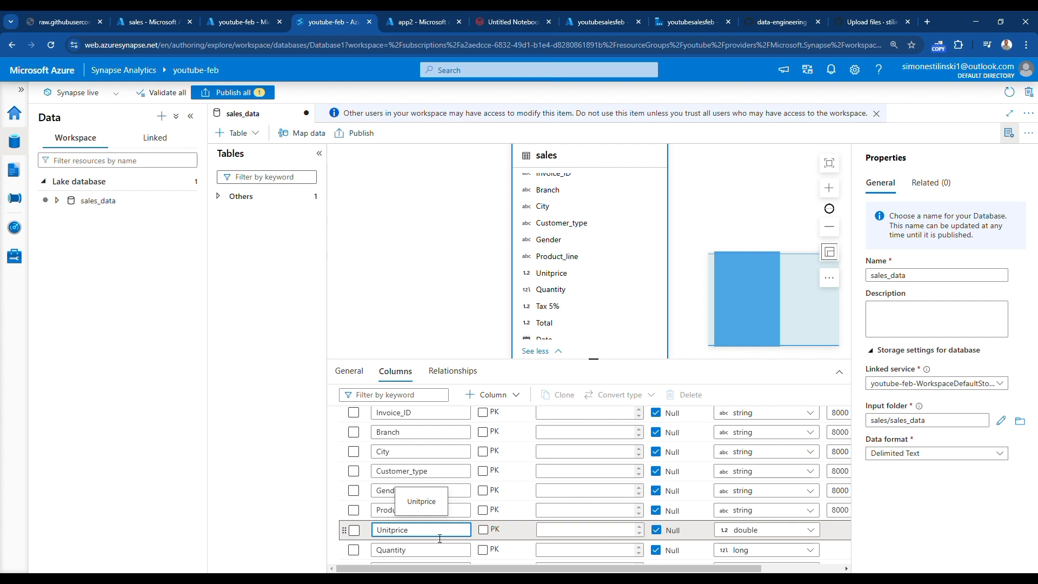
type("_")
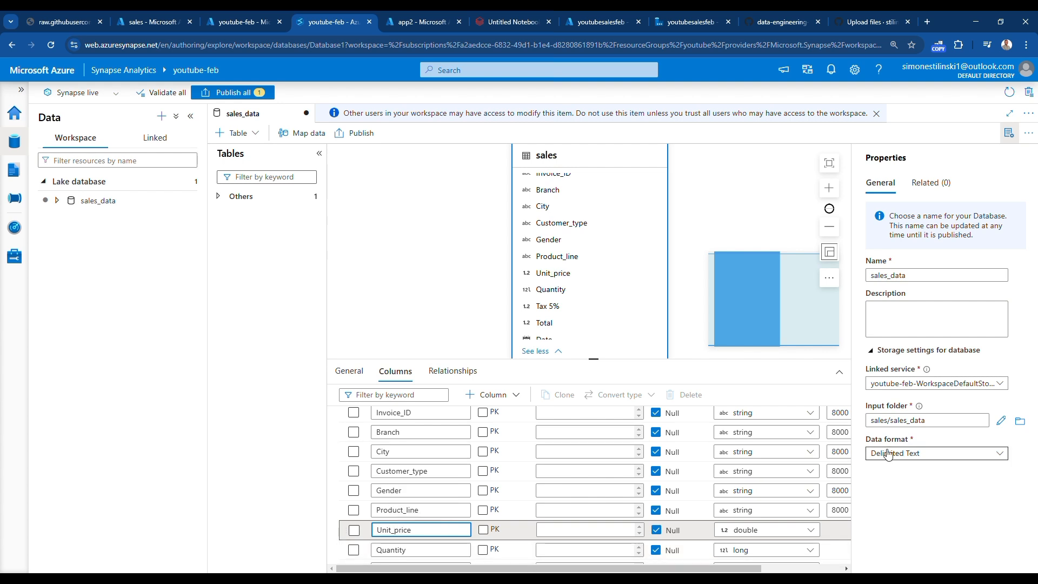
Rename the Tax 5% column as Tax_5percent
scroll(796, 466, "up", 2)
scroll(796, 466, "down", 3)
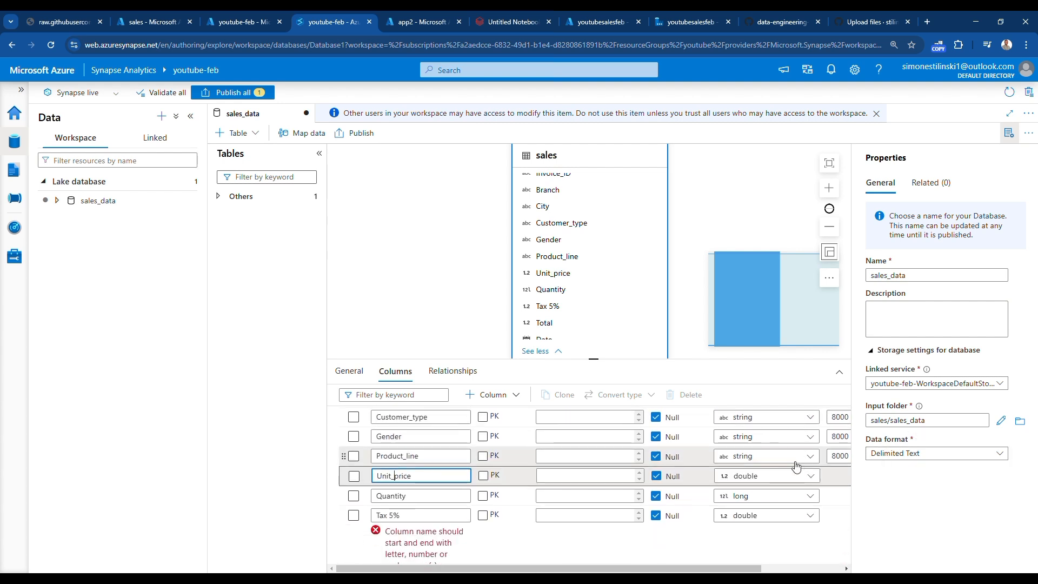
left_click(429, 516)
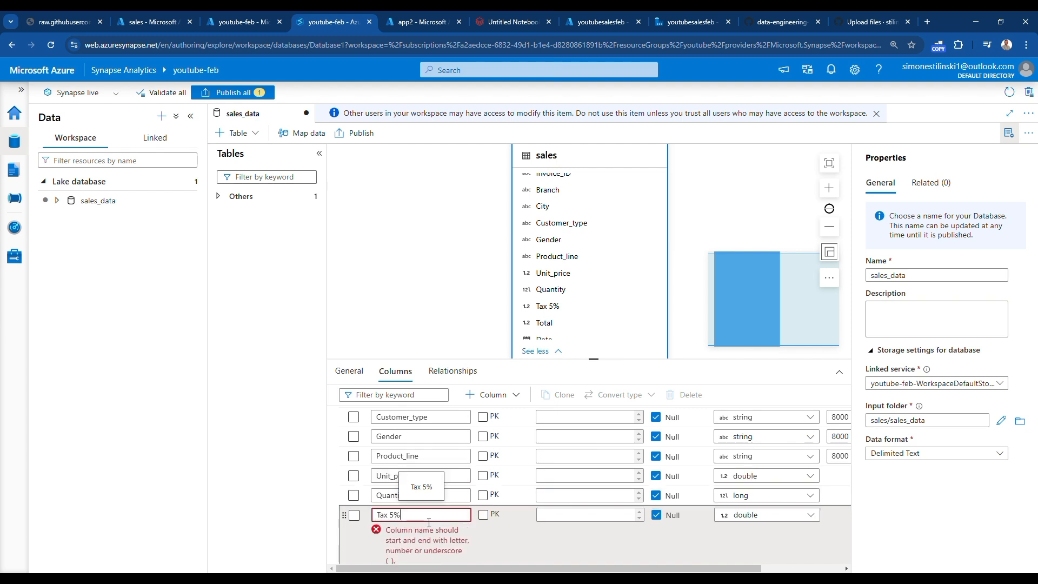
key("BackSpace")
type("percent")
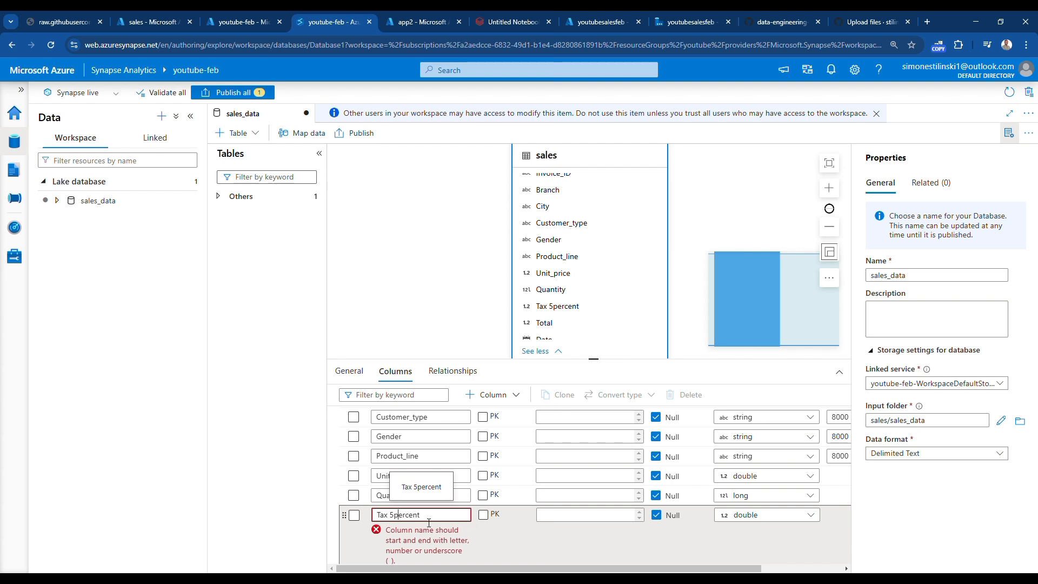
key("BackSpace")
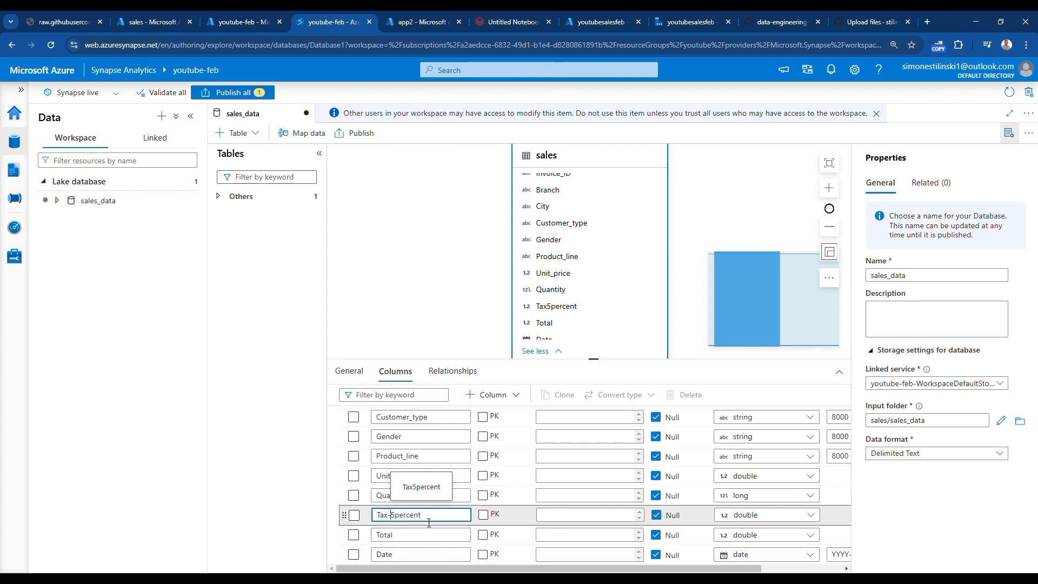
type("-")
scroll(445, 527, "down", 1)
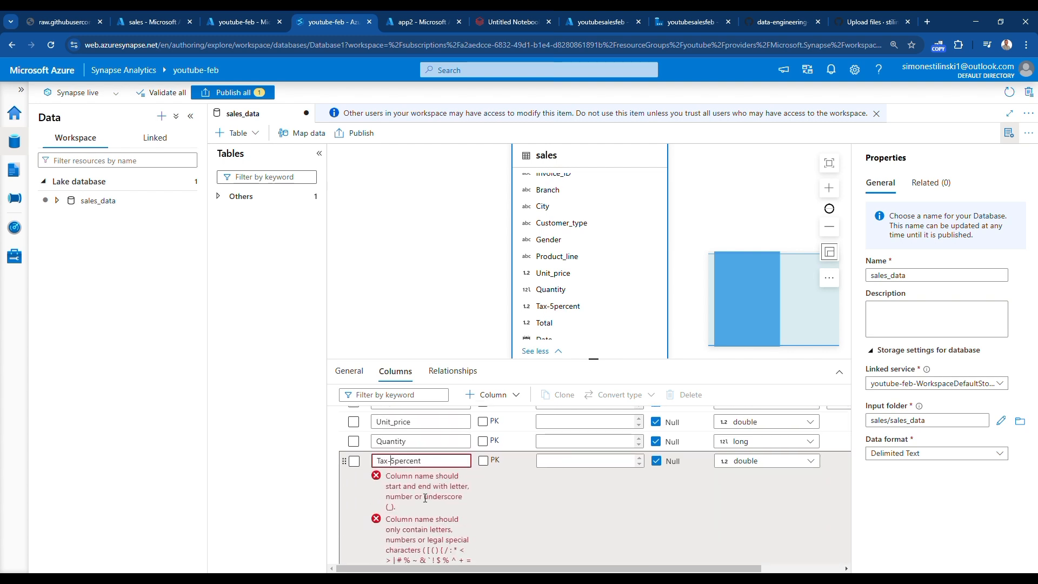
key("BackSpace")
type("_")
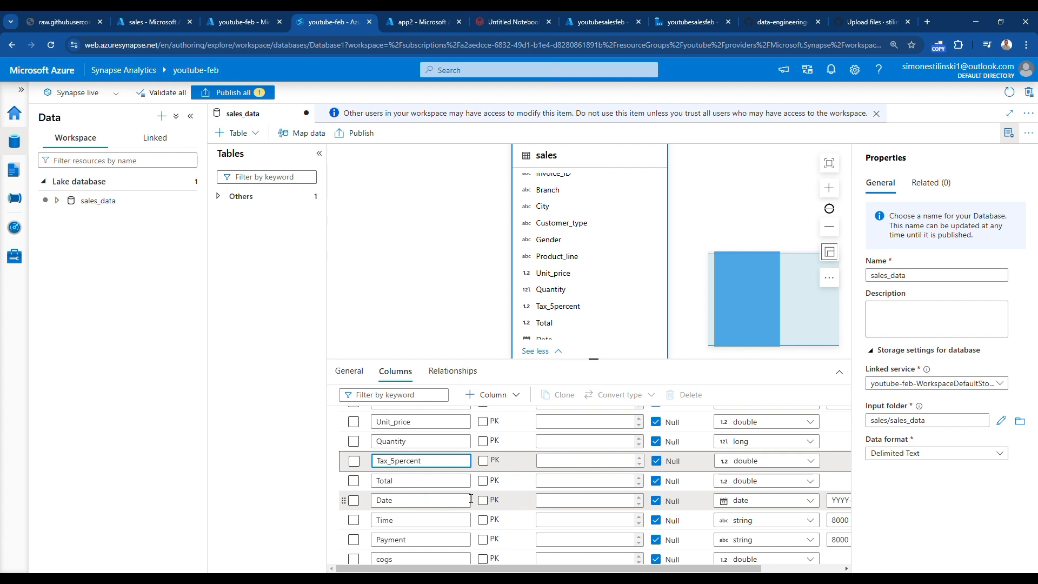
Rename the tax percentage column as tax_percentage and review the column list
scroll(459, 479, "down", 3)
scroll(399, 443, "up", 1)
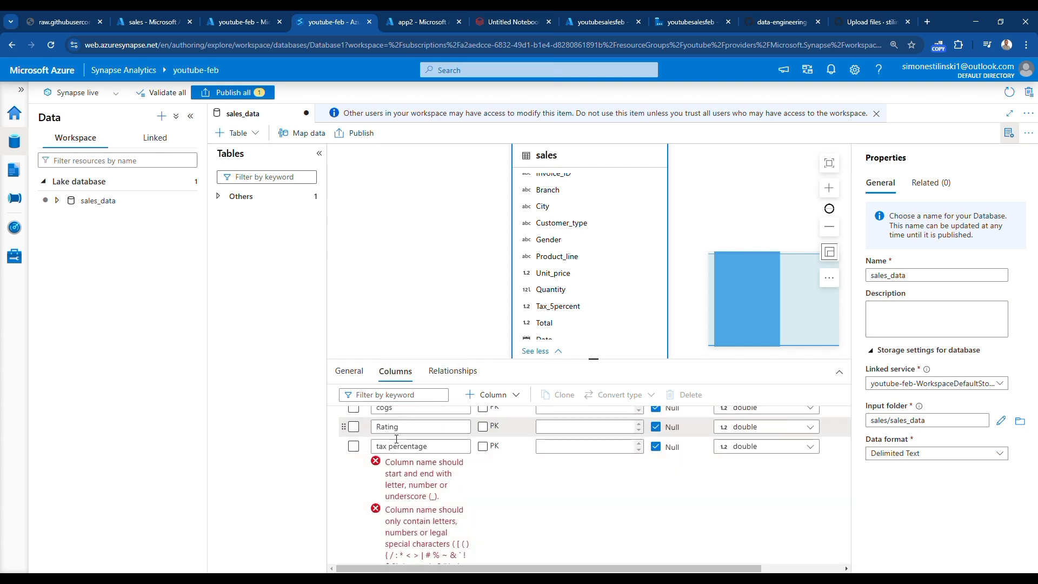
left_click(394, 451)
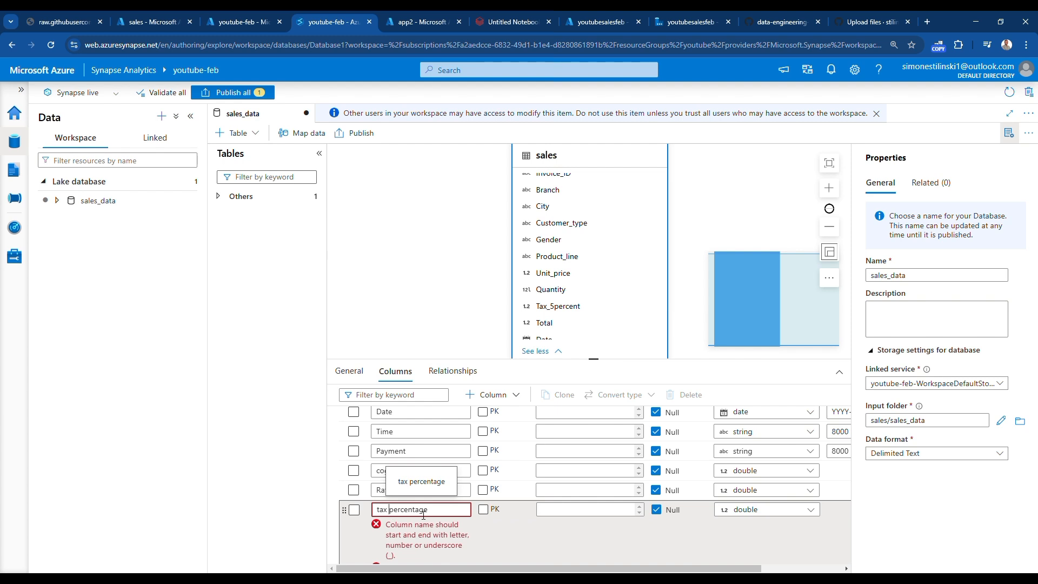
key("BackSpace")
type("_")
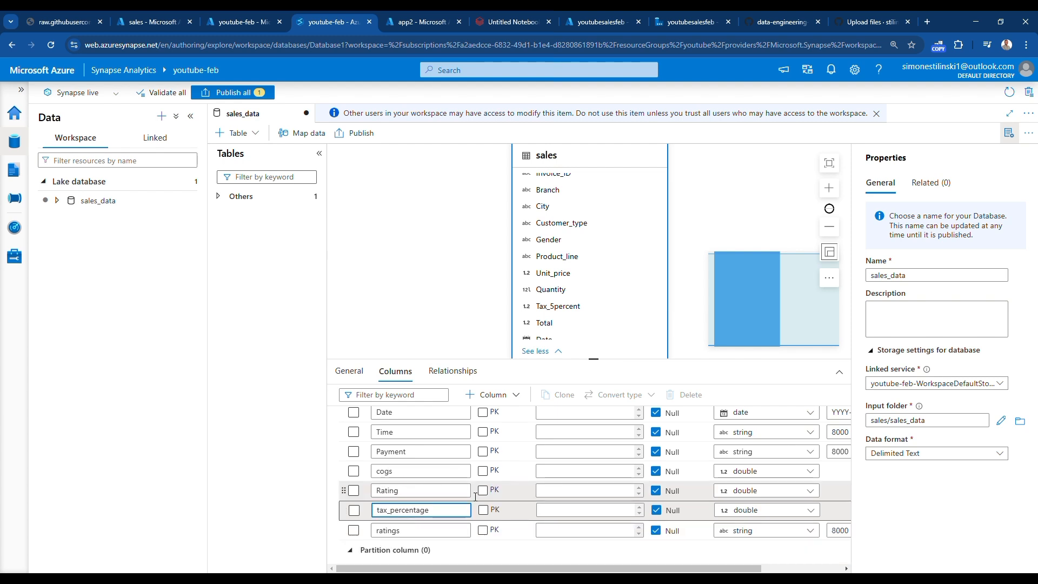
scroll(452, 513, "up", 3)
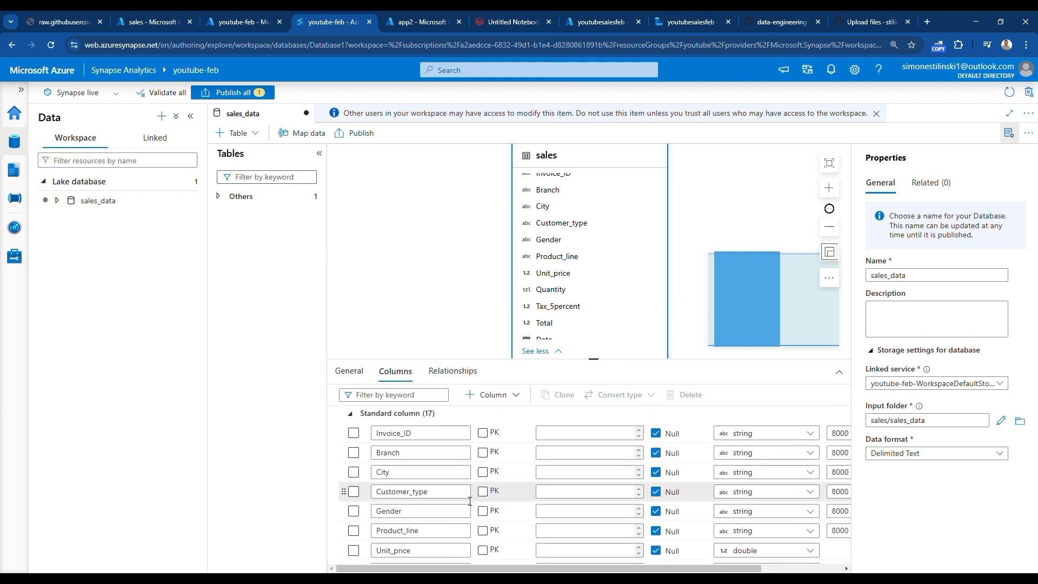
Review the sales table's column list, relationships and general settings
scroll(468, 493, "down", 3)
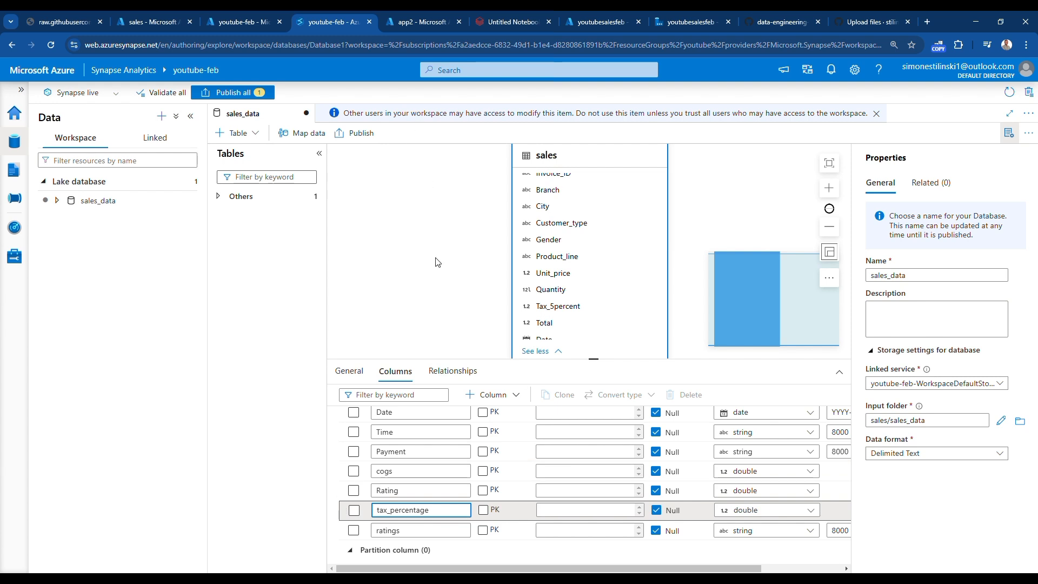
left_click(456, 377)
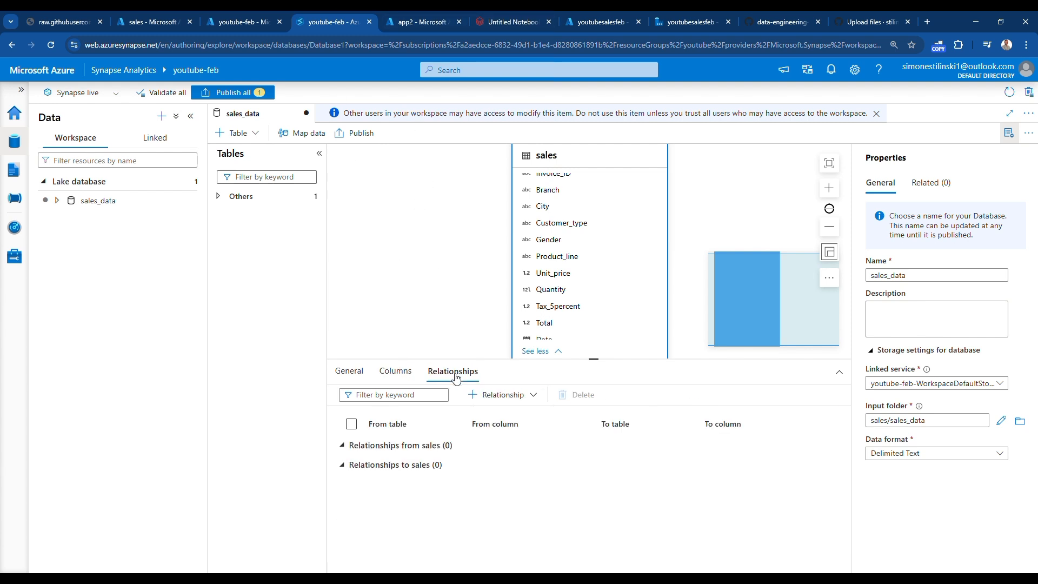
left_click(403, 377)
left_click(356, 374)
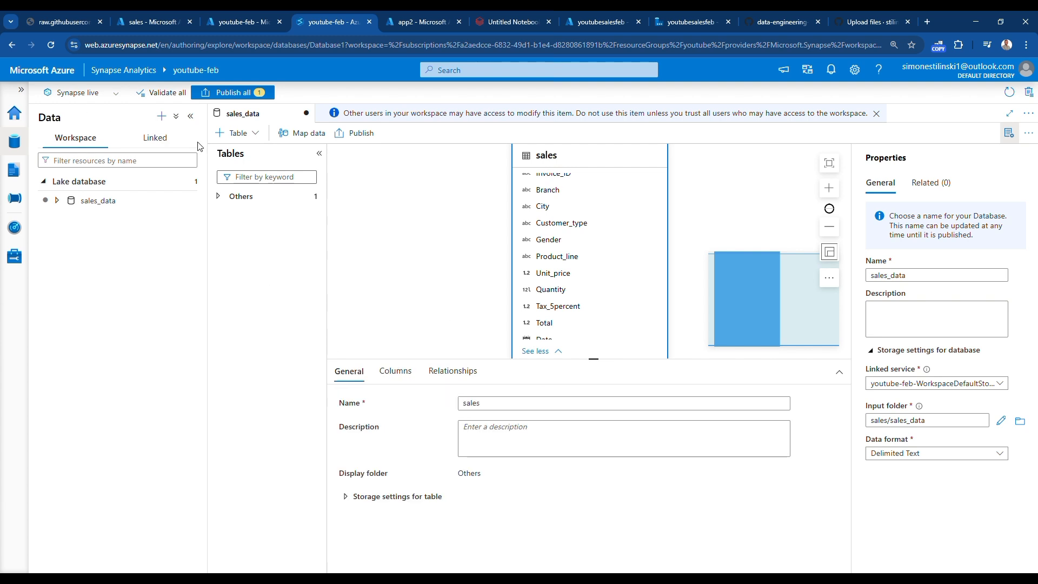
Validate the whole workspace and publish the pending sales_data database
left_click(190, 116)
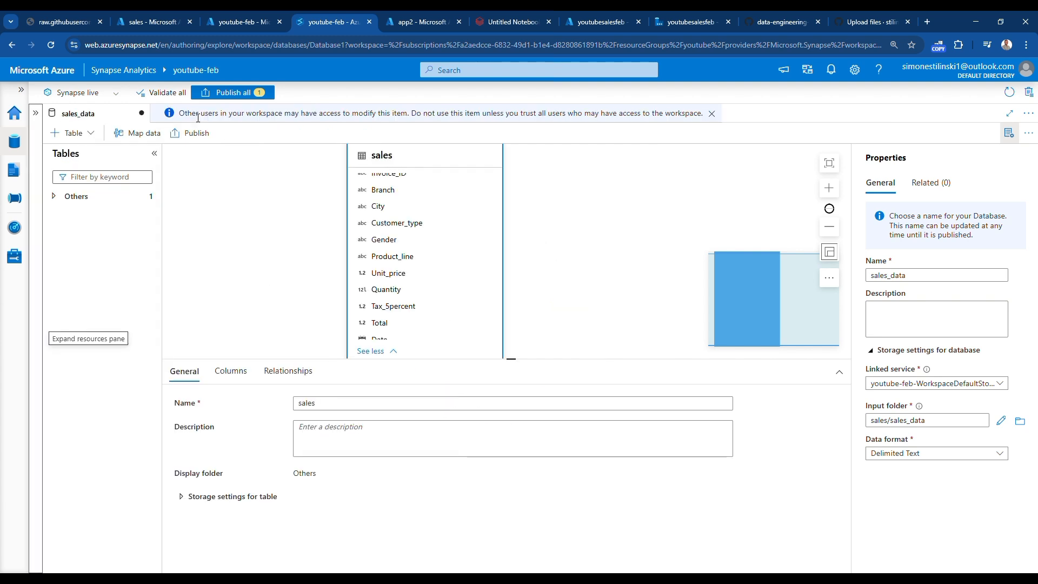
left_click(161, 93)
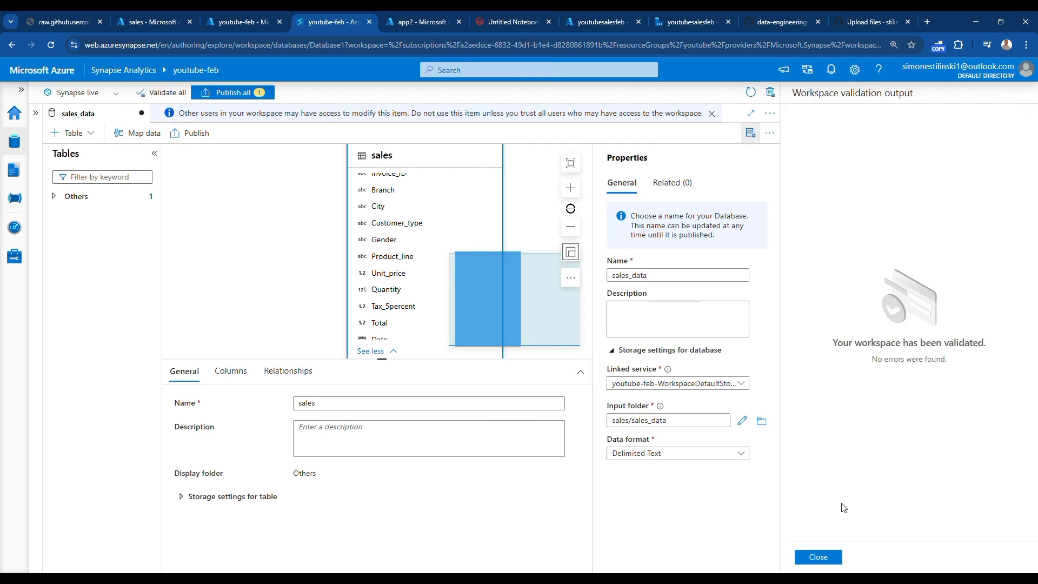
left_click(836, 556)
left_click(232, 92)
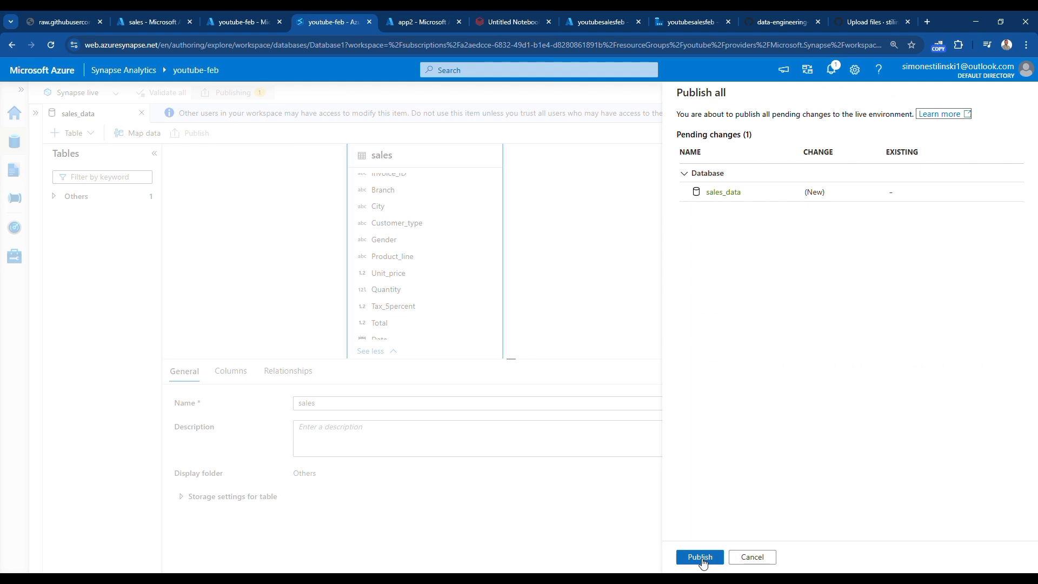
left_click(700, 557)
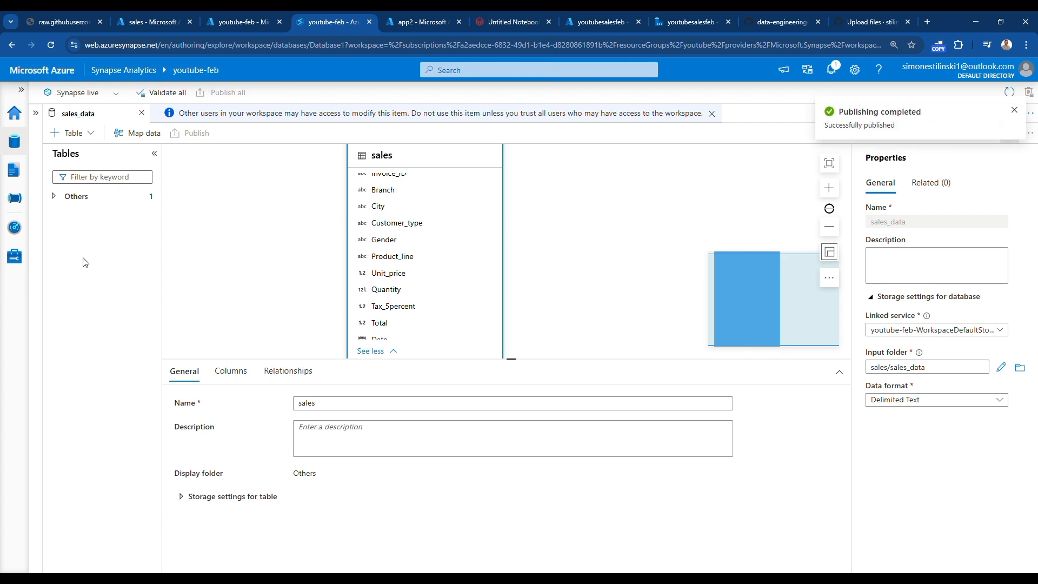
Expand the published sales_data lake database down to its sales table and check the table's Columns folder
left_click(36, 113)
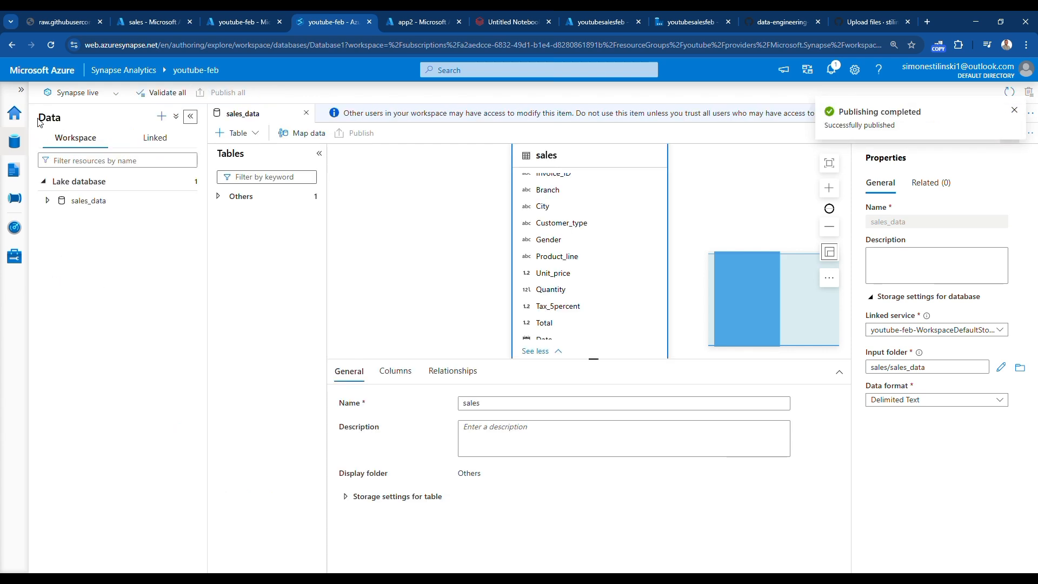
left_click(48, 201)
left_click(61, 219)
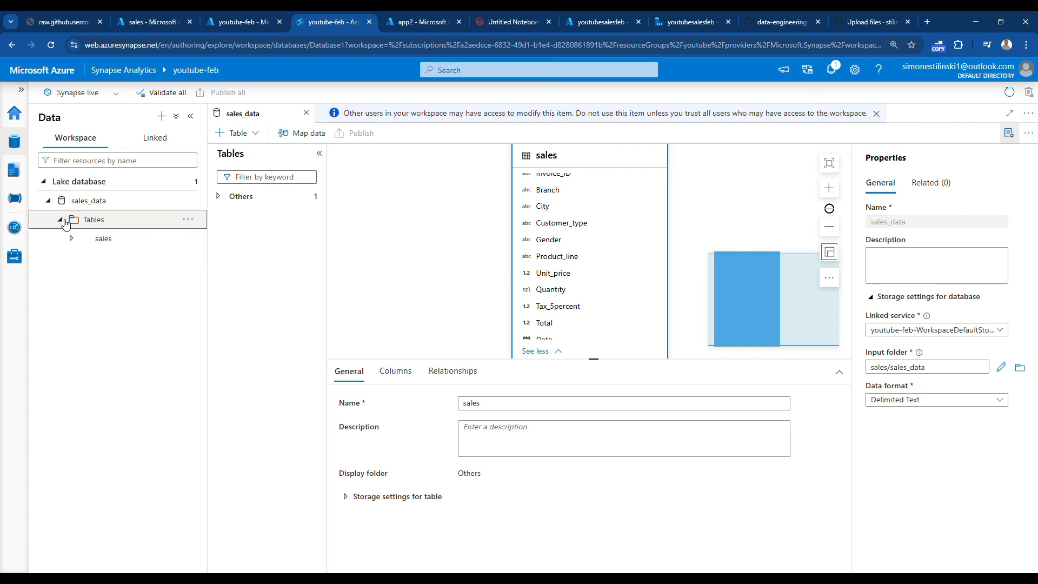
left_click(71, 238)
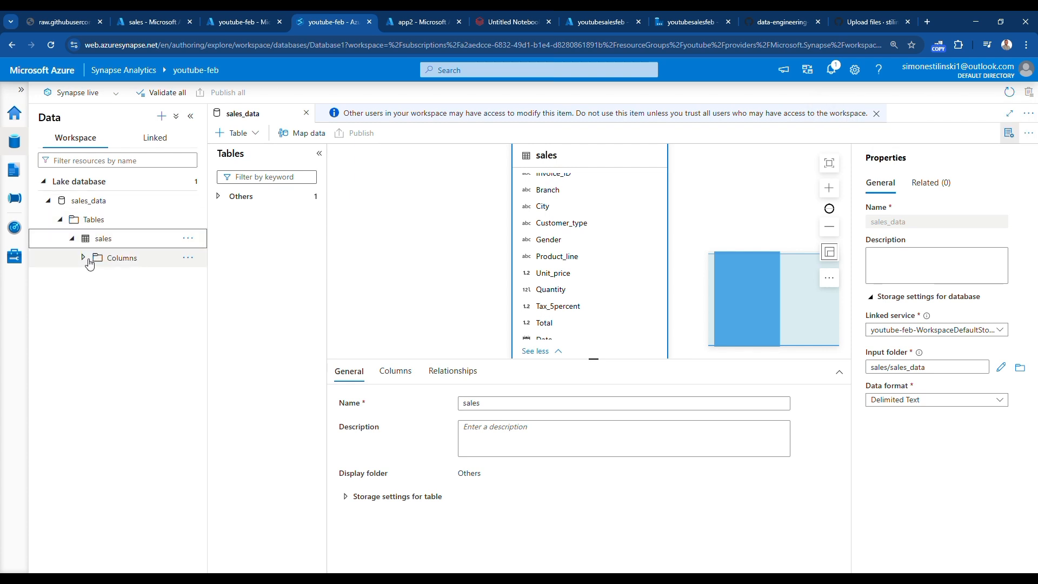
left_click(88, 260)
left_click(86, 260)
left_click(105, 244)
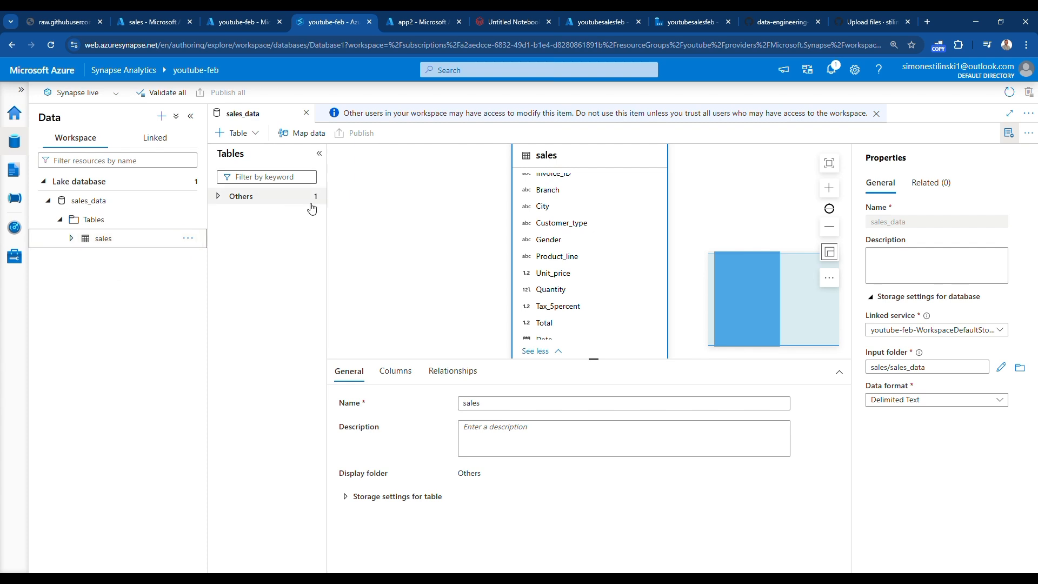
Create a SQL script from the sales table that selects the top 100 rows
left_click(189, 239)
mouse_move(222, 253)
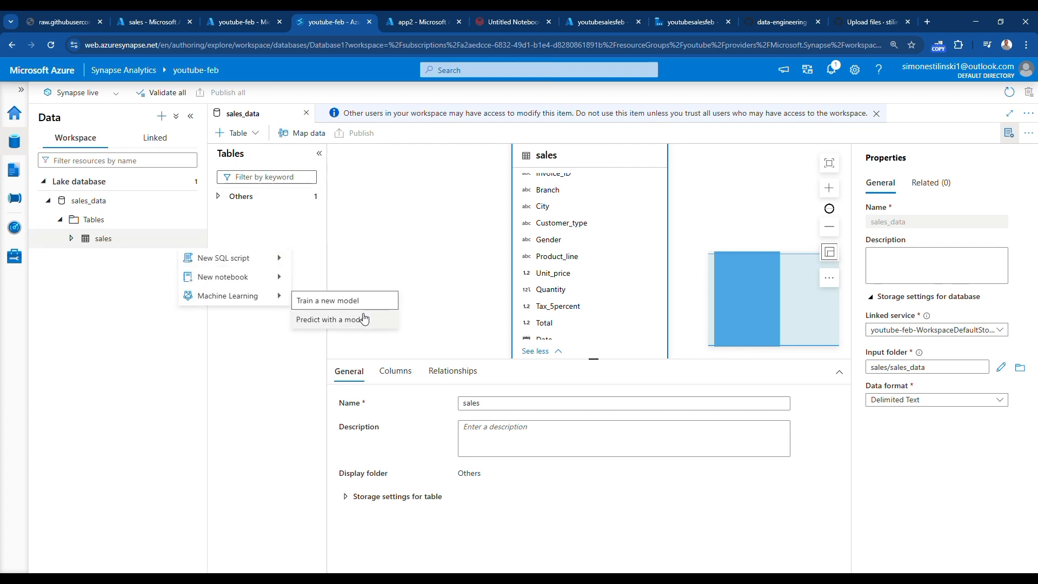
mouse_move(274, 259)
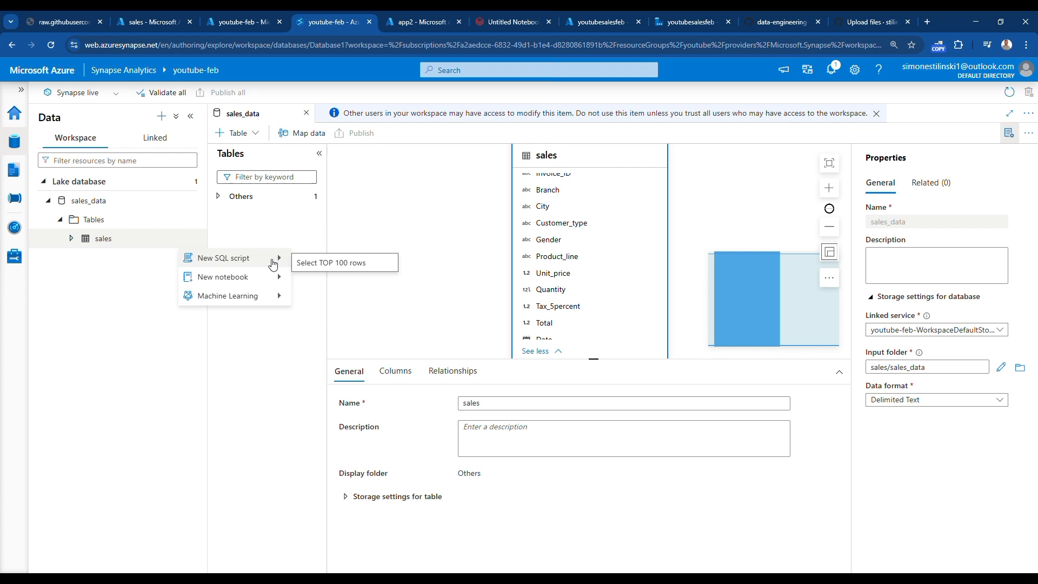
left_click(317, 264)
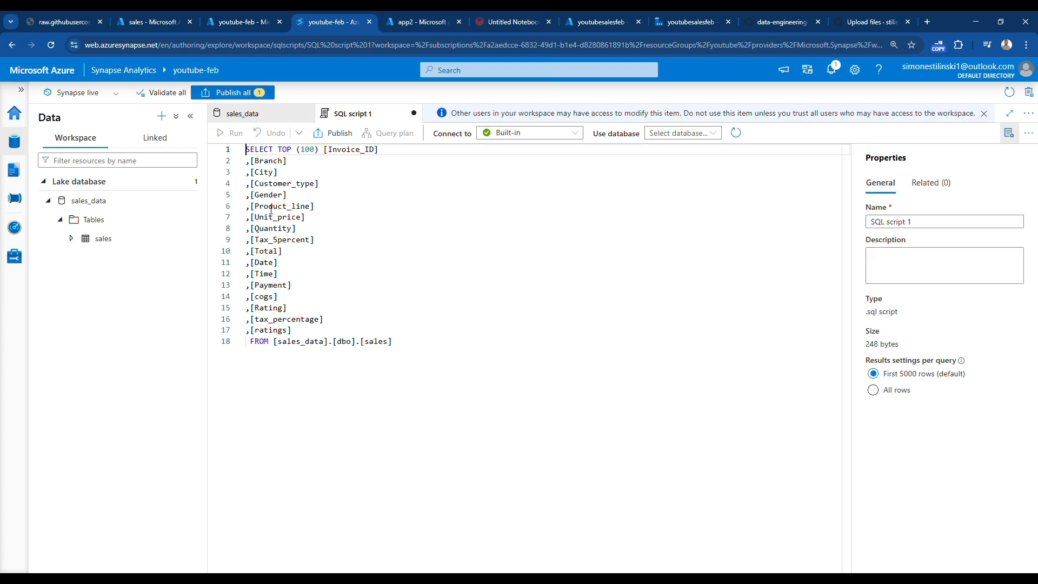
Refresh the available databases, run the script against sales_data, and look through all result columns
left_click(702, 134)
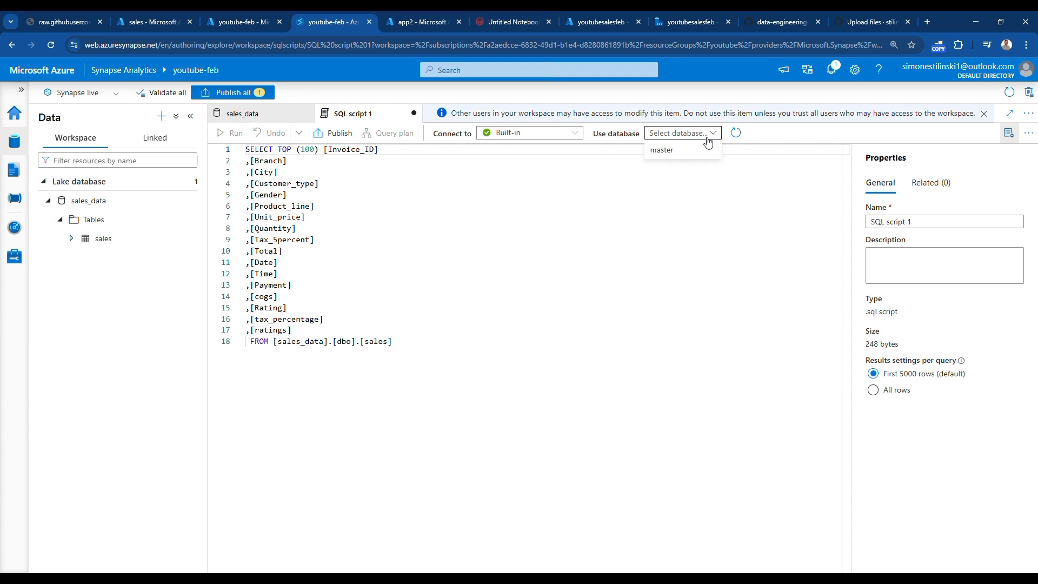
left_click(736, 132)
left_click(713, 135)
left_click(732, 133)
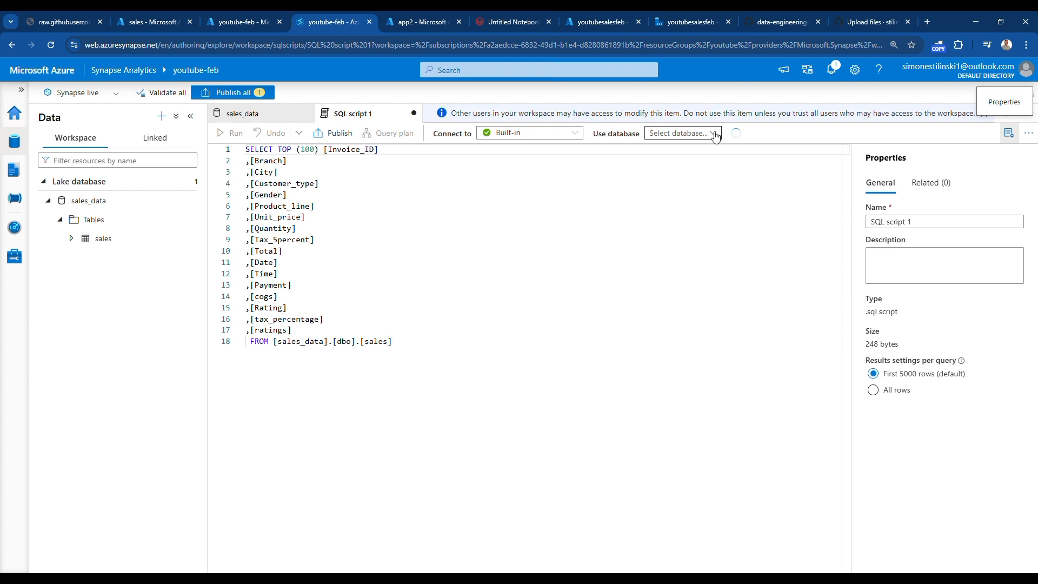
left_click(714, 133)
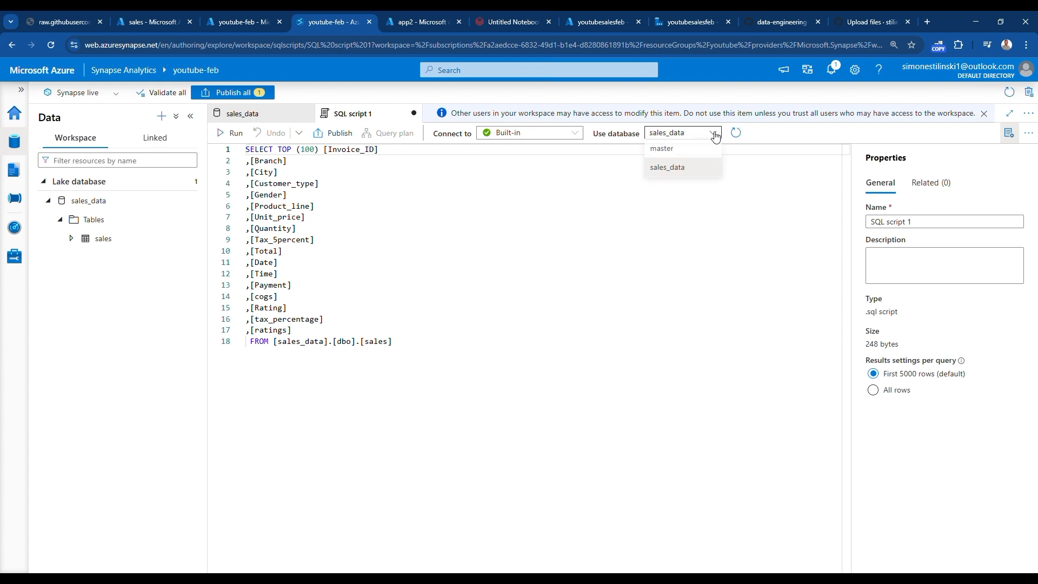
left_click(706, 174)
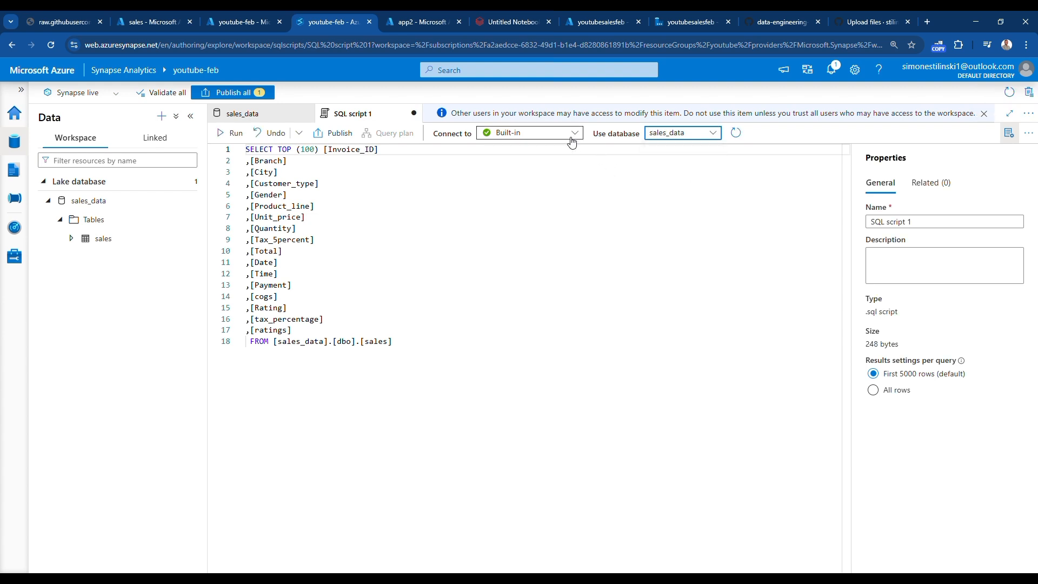
left_click(231, 133)
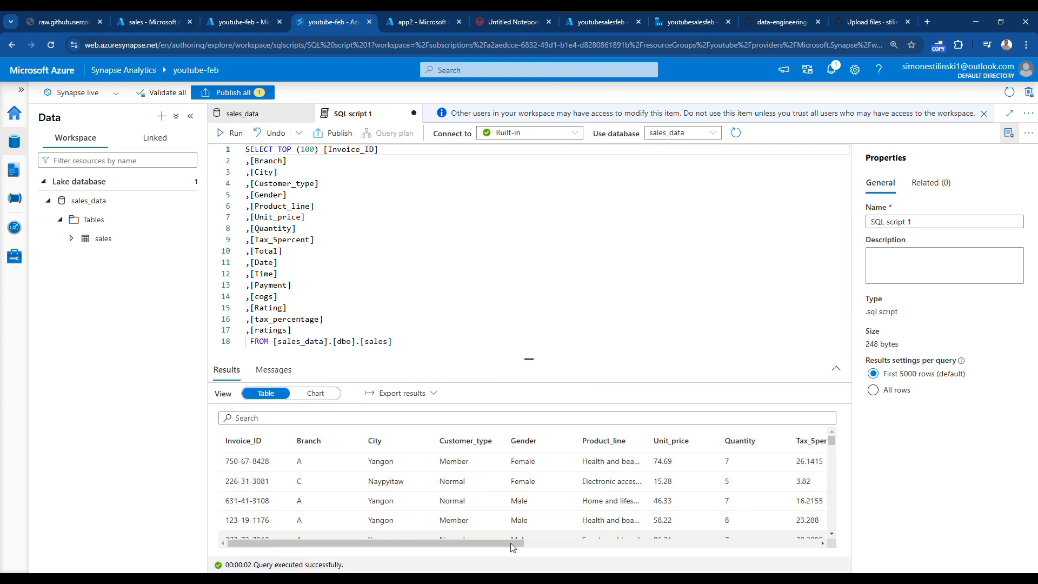
left_click_drag(505, 543, 788, 519)
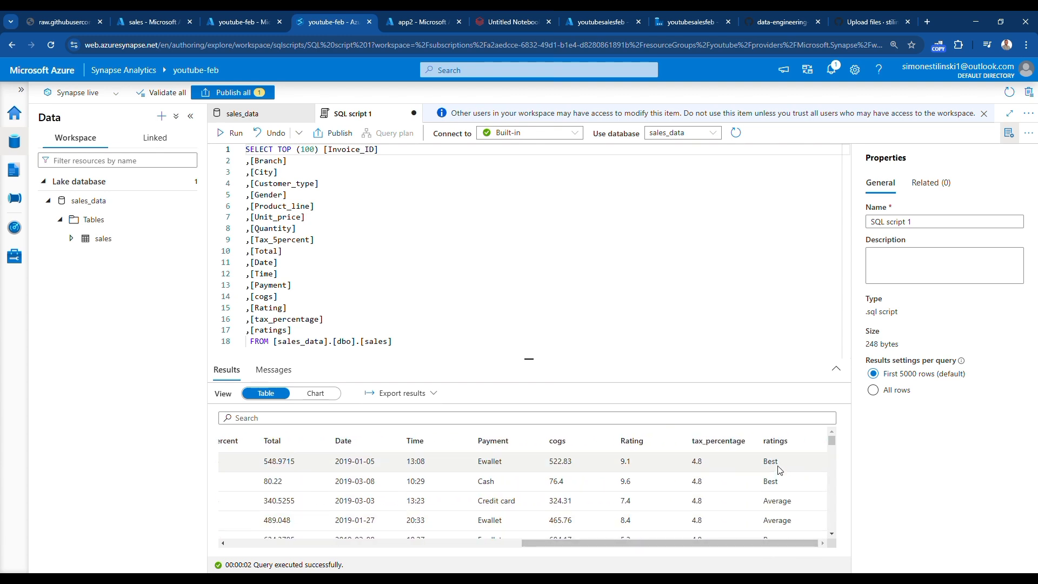
left_click_drag(683, 543, 598, 546)
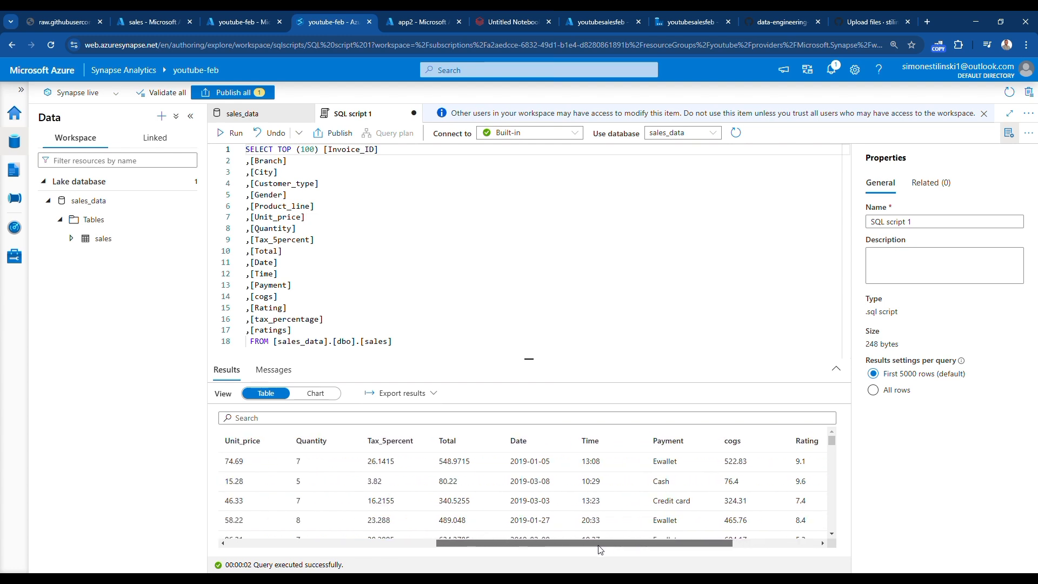
left_click_drag(600, 550, 563, 550)
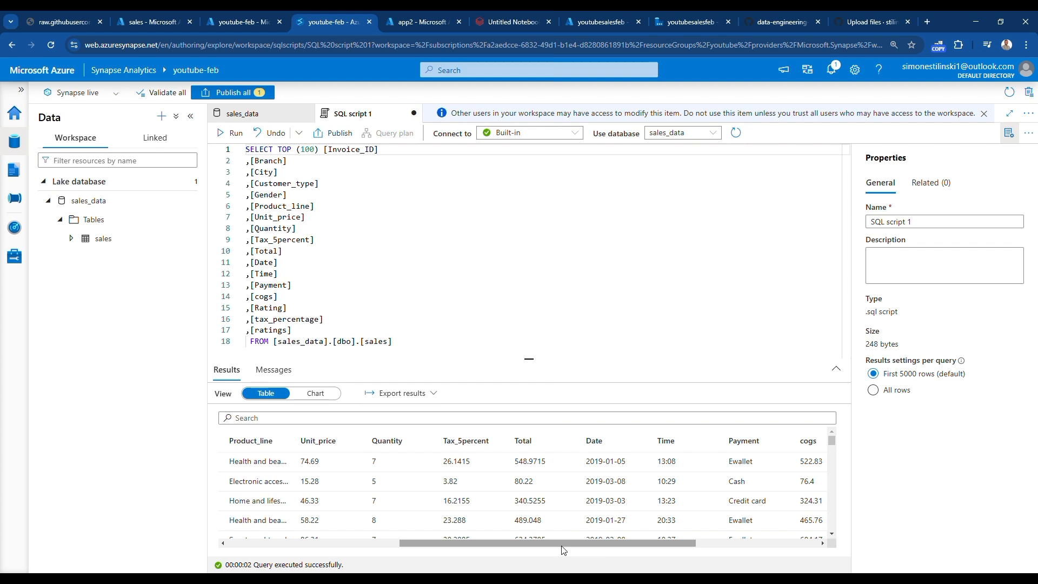
Clear the generated SELECT query from the SQL script
left_click_drag(393, 341, 237, 153)
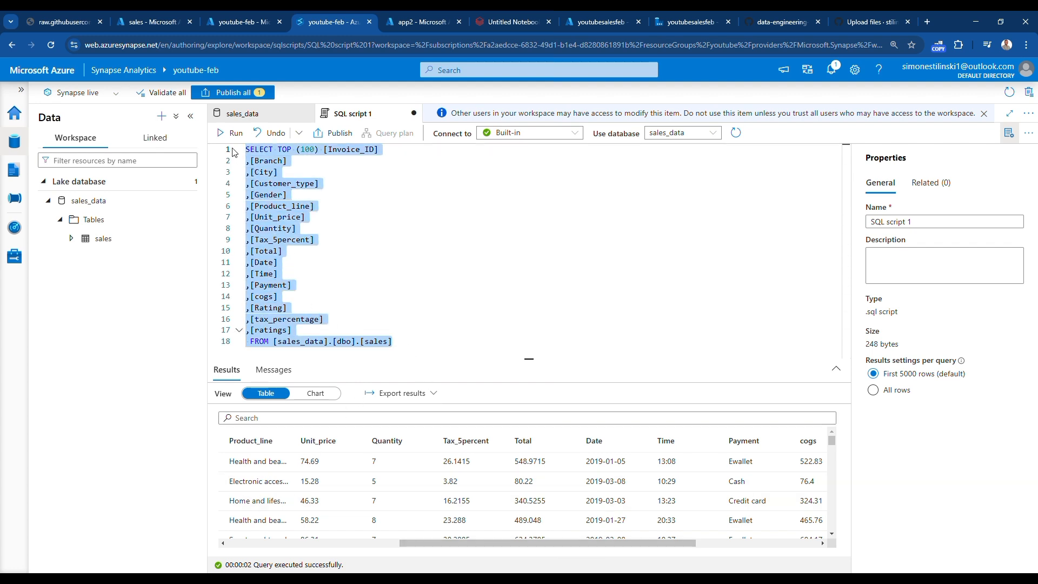
key("BackSpace")
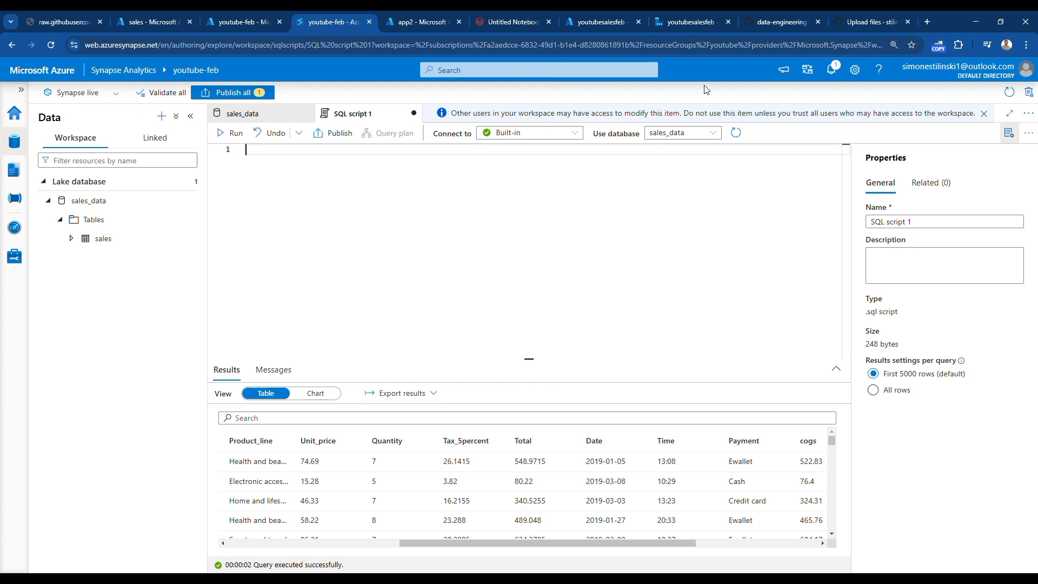
left_click(770, 21)
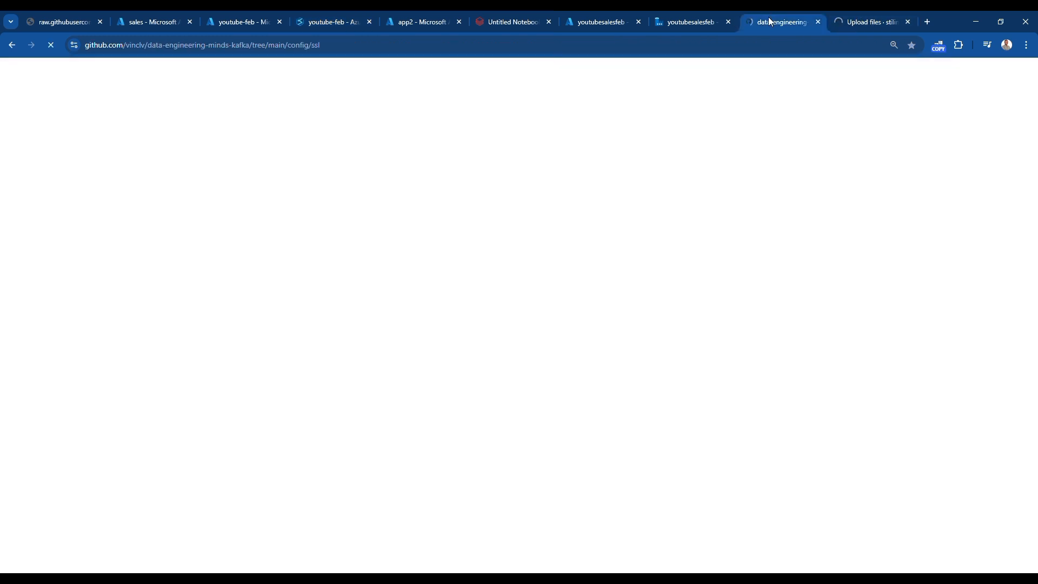
left_click(835, 23)
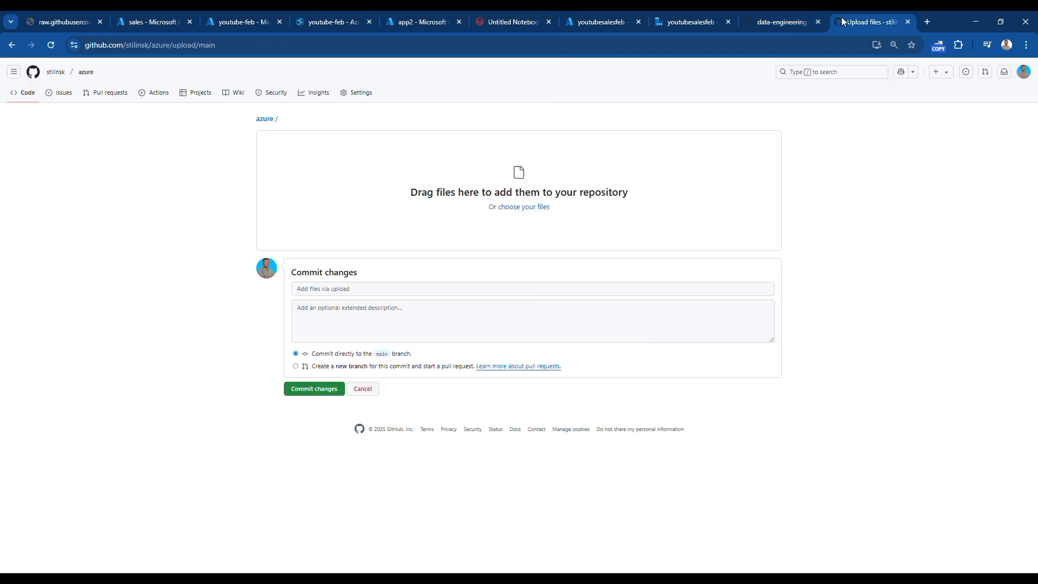
left_click(12, 45)
left_click(51, 45)
left_click(414, 22)
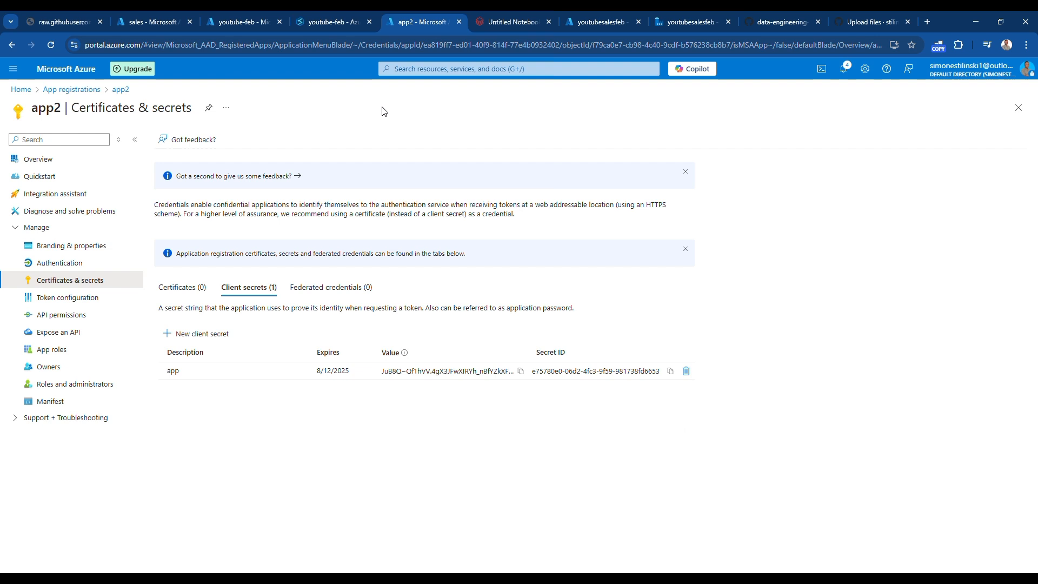
left_click(341, 22)
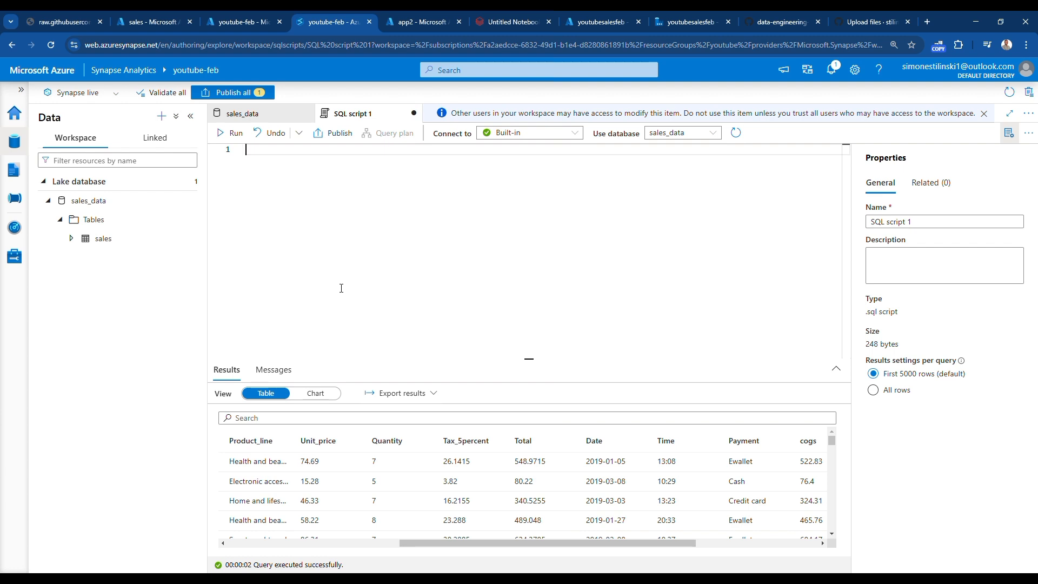
Enter and run a query on data summing Total as Male_Sales, Female_Sales and Total_Sales per branch, ordered by Total_Sales, without the trailing comment
left_click_drag(611, 542, 385, 540)
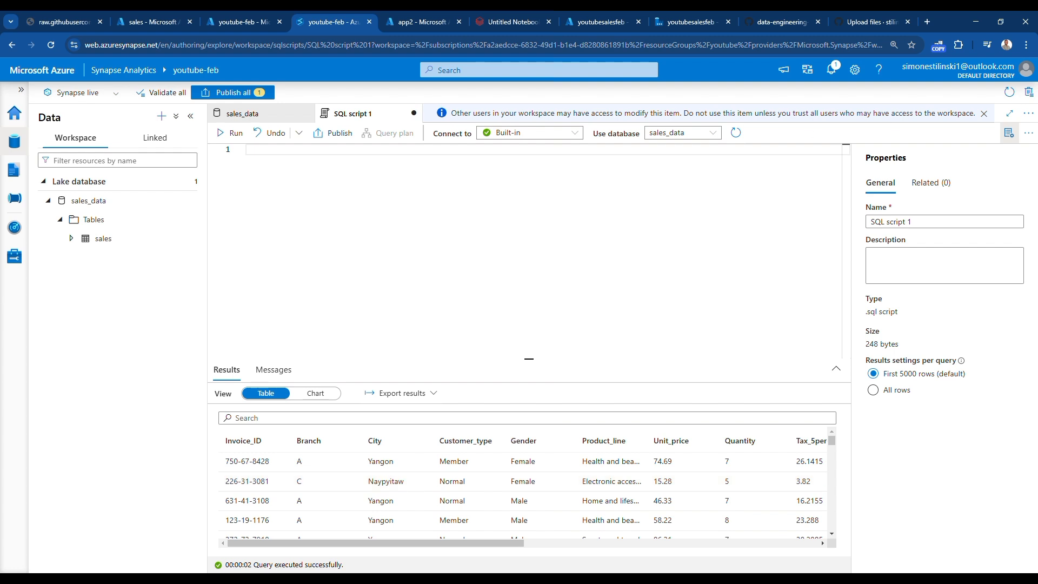
left_click(321, 179)
type("SELECT    branch,    SUM(CASE WHEN Gender = 'Male' THEN Total ELSE 0 END) AS Male_Sales,    SUM(CASE WHEN Gender = 'Female' THEN Total ELSE 0 END) AS Female_Sales,    SUM(Total) AS Total_Sales FROM data GROUP BY branch order by Total_Sales; #### perfomance of gender per every  product line")
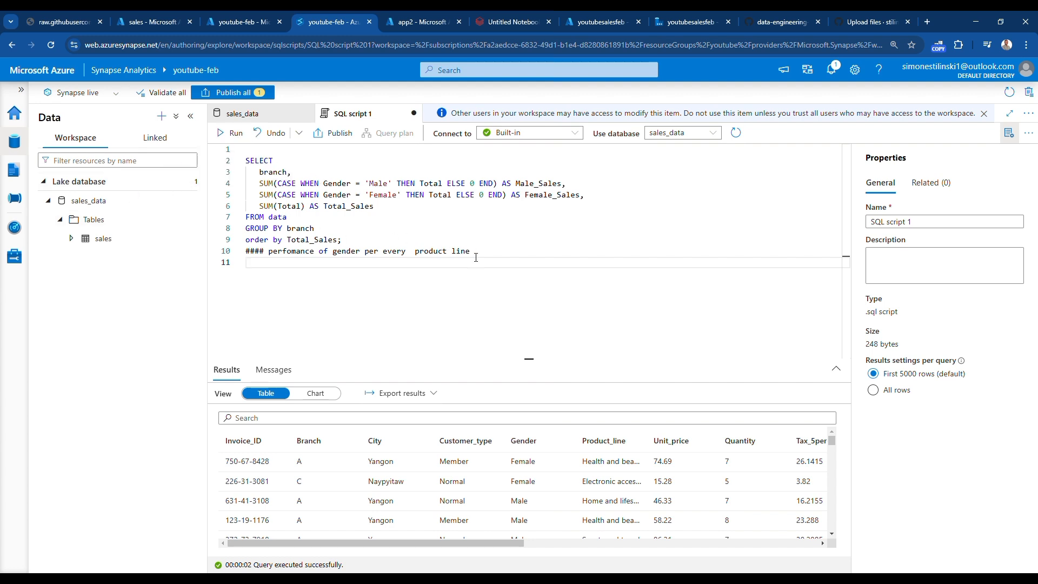
left_click_drag(476, 257, 236, 258)
key("BackSpace")
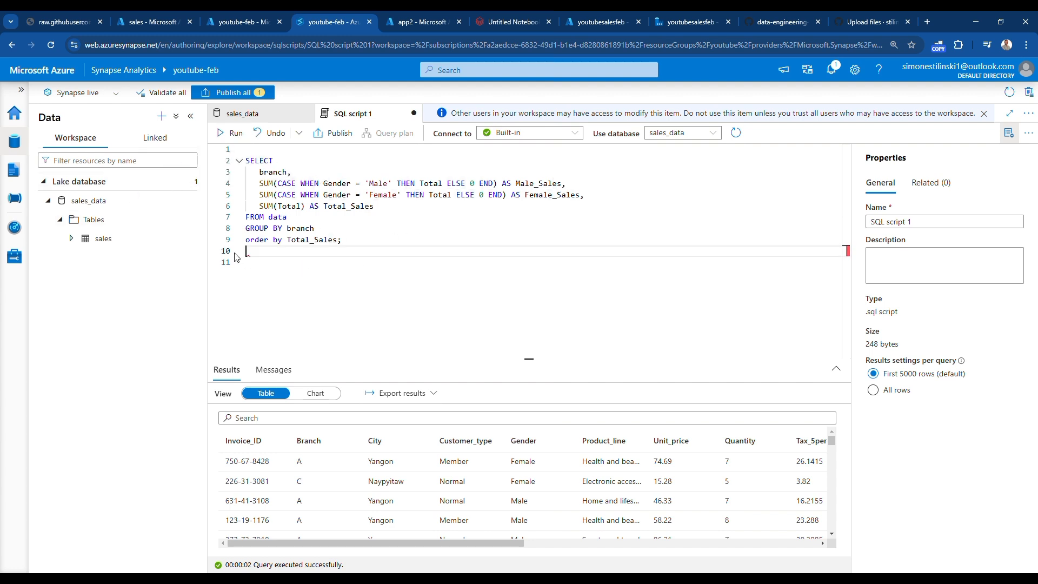
left_click(230, 133)
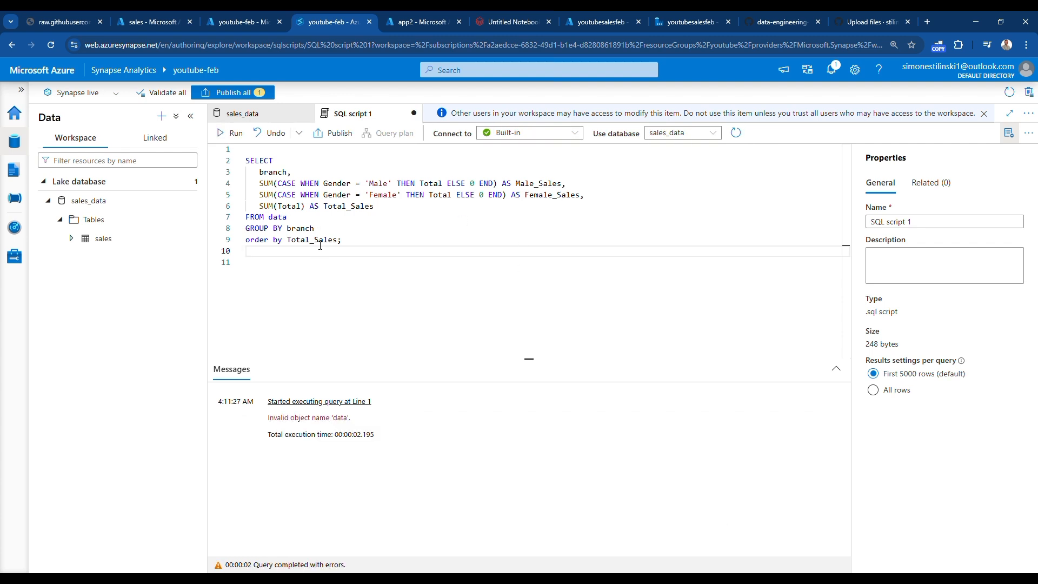
Change the query's source table in the FROM clause to sales and rerun it
left_click(289, 218)
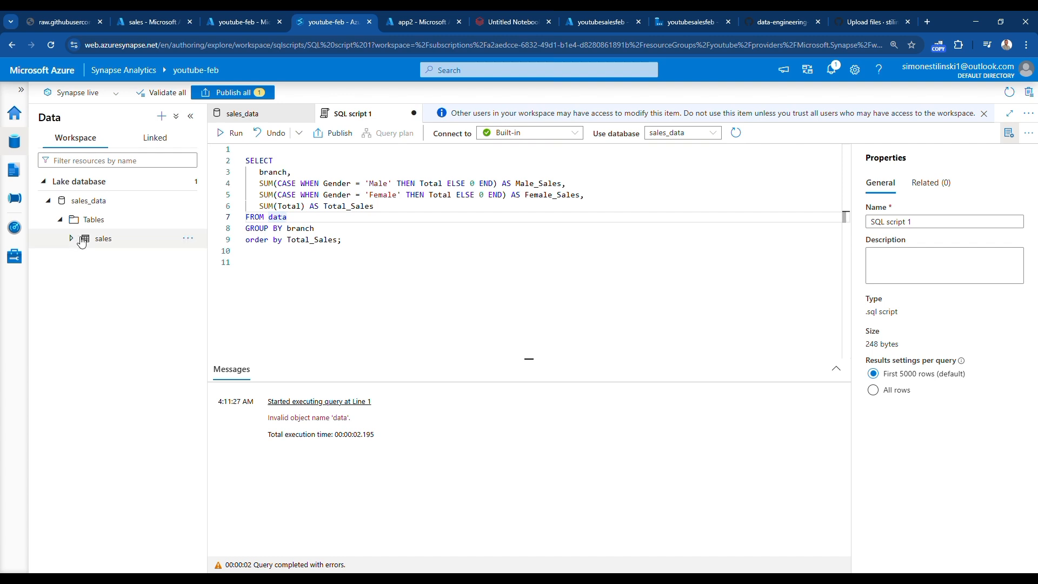
key("BackSpace")
key("BackSpace")
key("BackSpace")
key("BackSpace")
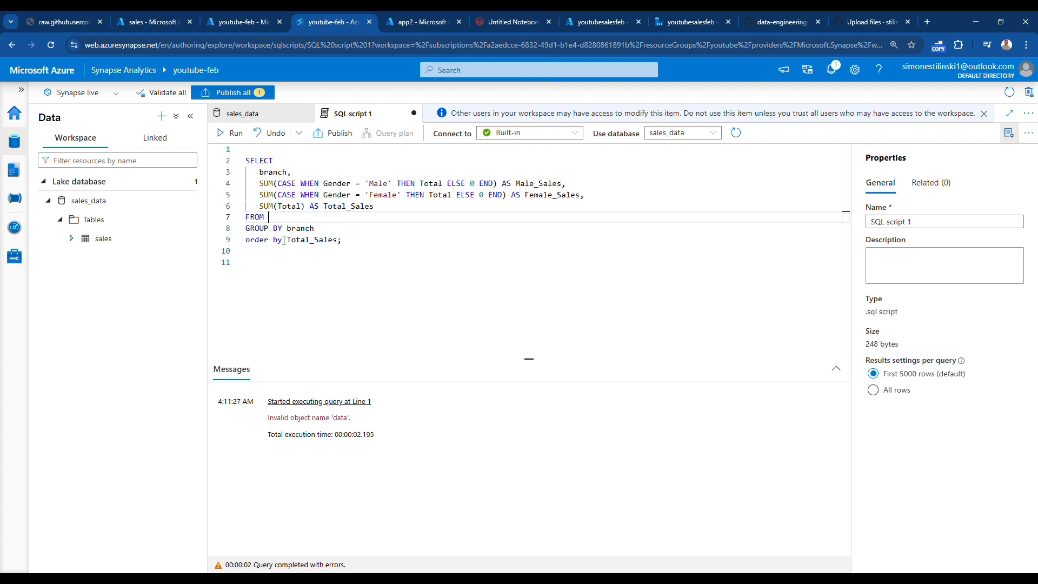
type("sales")
left_click(229, 133)
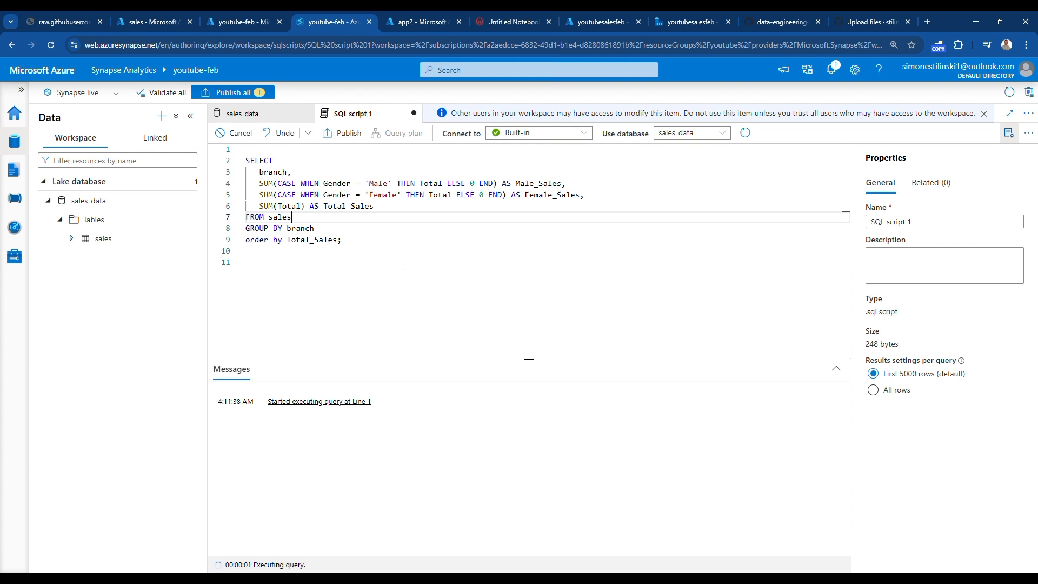
Check the branch sales results and clear the branch query from the SQL script
left_click(238, 371)
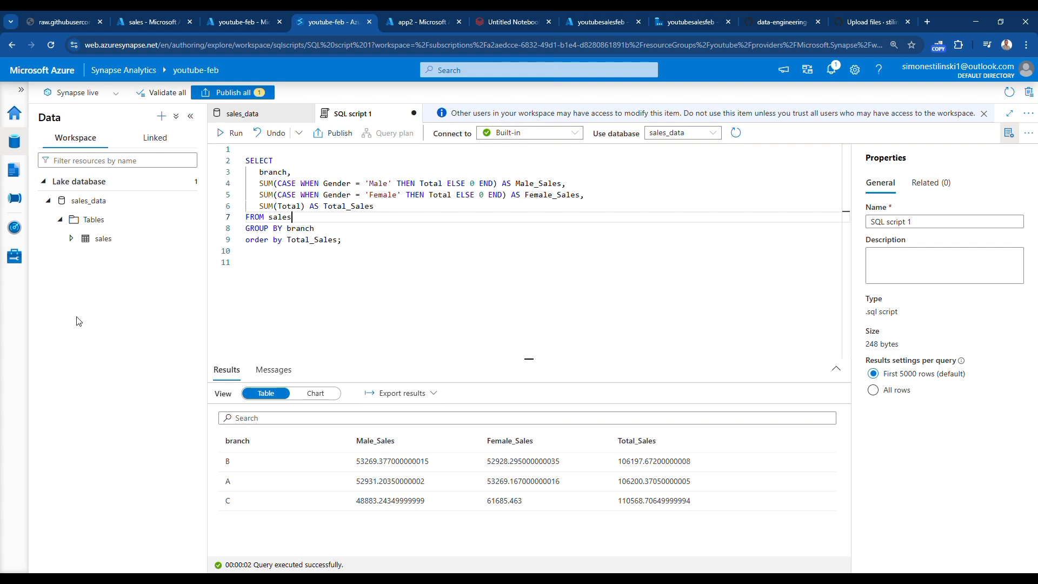
left_click_drag(346, 241, 248, 168)
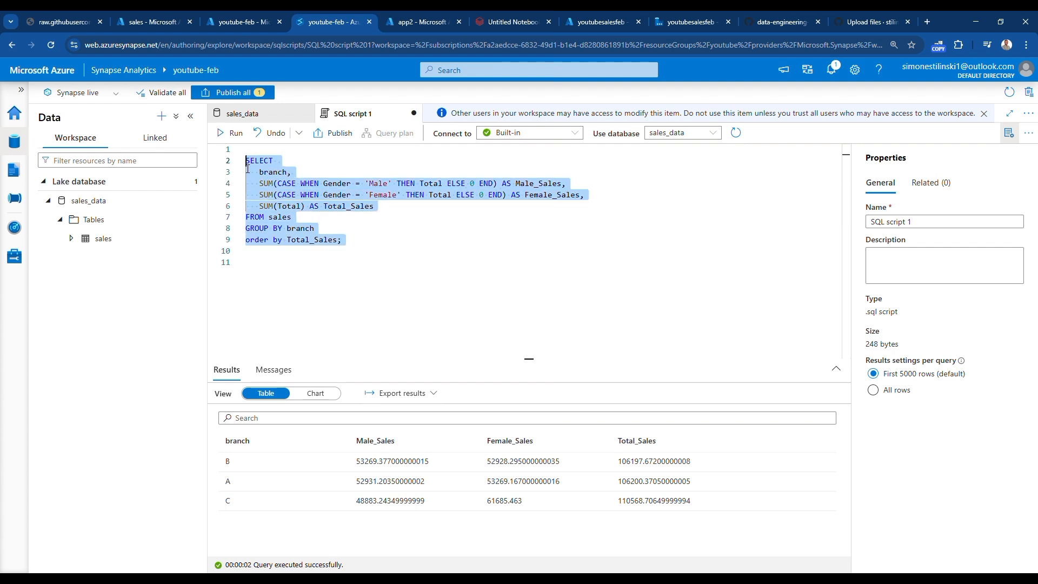
key("Delete")
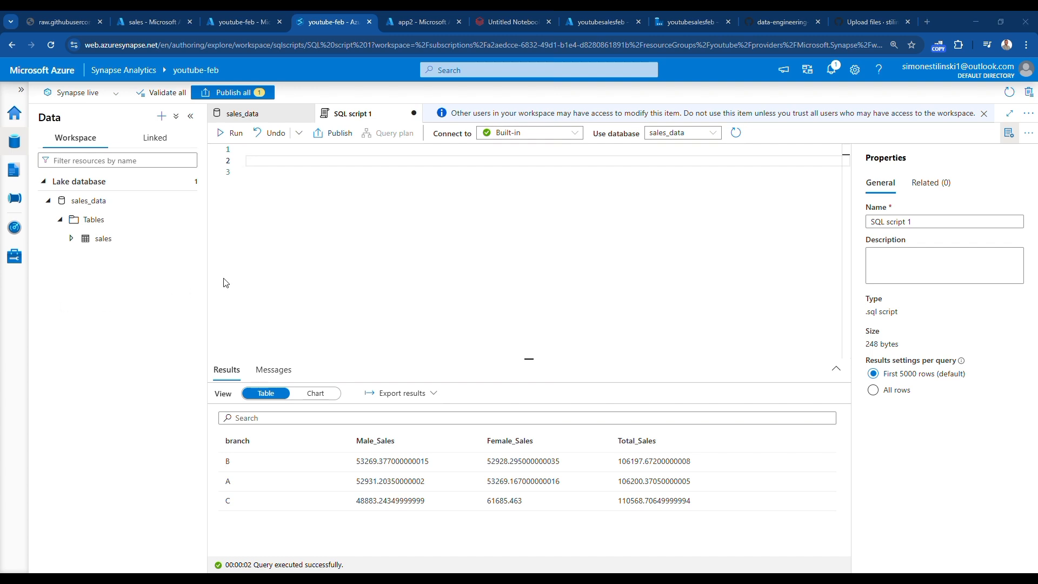
Enter and run a query on sales summing Total as Male_Sales and Female_Sales by Gender, grouped by Product_line
left_click(272, 155)
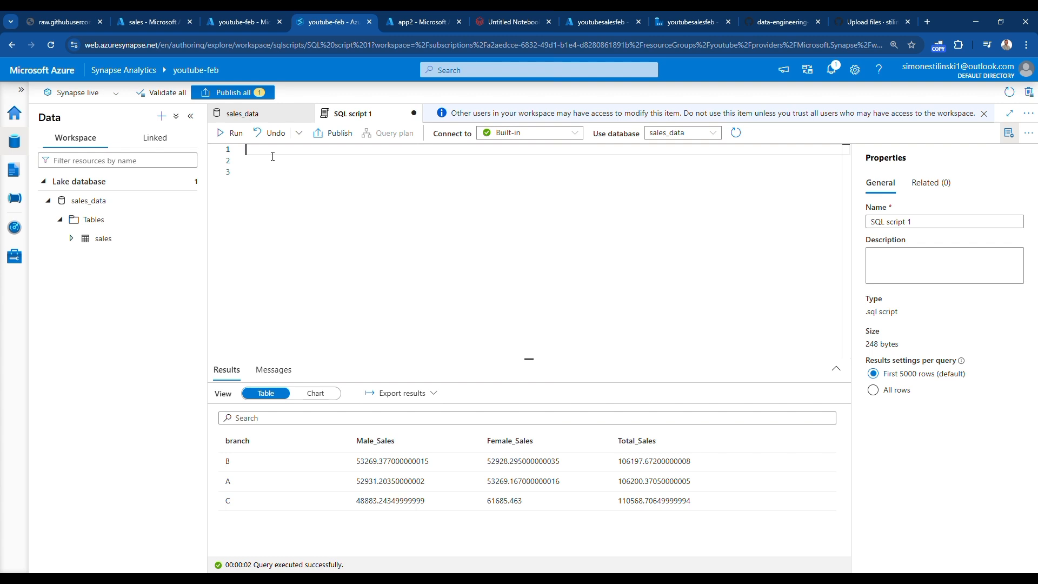
type("SELECT     Product_line,     SUM(CASE WHEN Gender = 'Male' THEN Total ELSE 0 END) AS Male_Sales,     SUM(CASE WHEN Gender = 'Female' THEN Total ELSE 0 END) AS Female_Sales FROM data GROUP BY Product_line;")
left_click(295, 198)
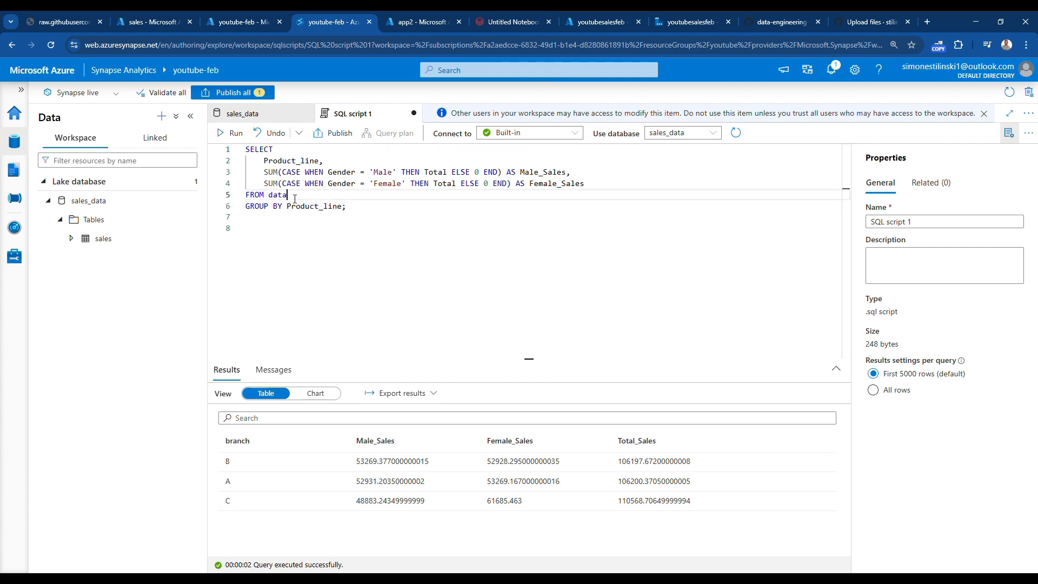
key("BackSpace")
key("BackSpace")
key("BackSpace")
key("BackSpace")
type("sales")
left_click(234, 134)
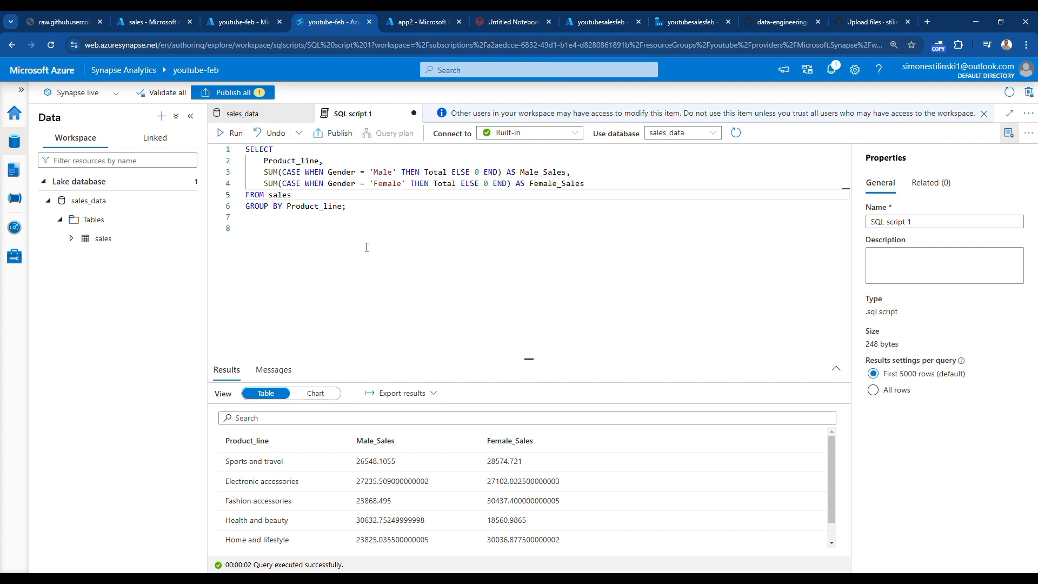
Replace the product line query with one selecting Customer_type and avg(Total) as totals from sales, grouped by customer_type
left_click_drag(357, 217, 238, 152)
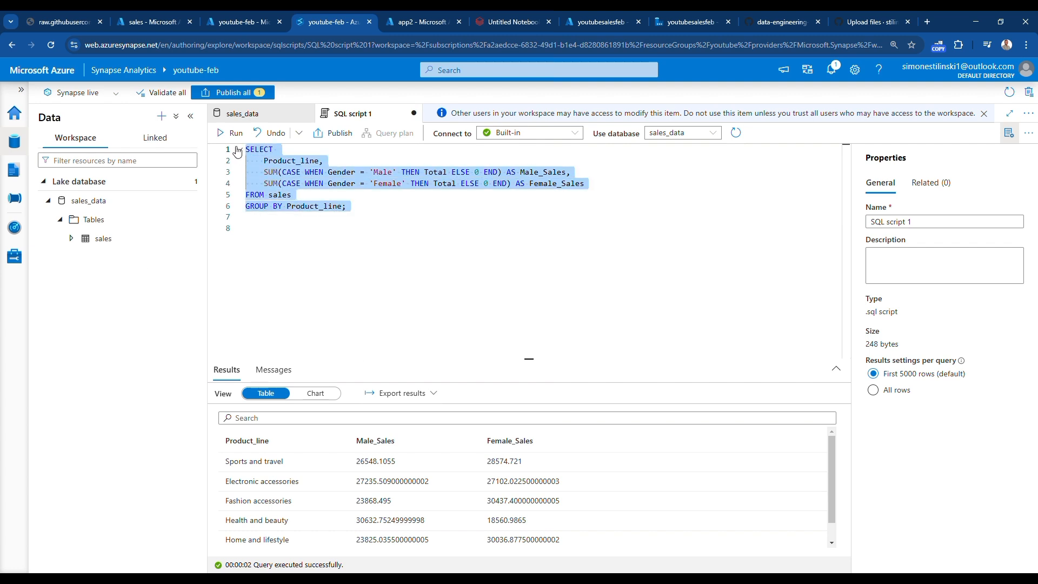
key("BackSpace")
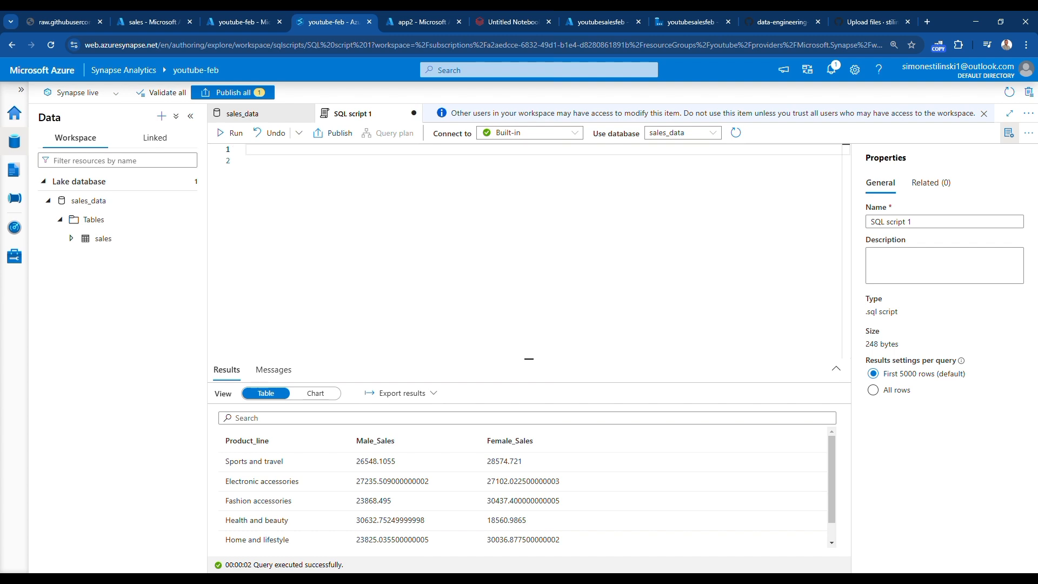
key("alt+Tab")
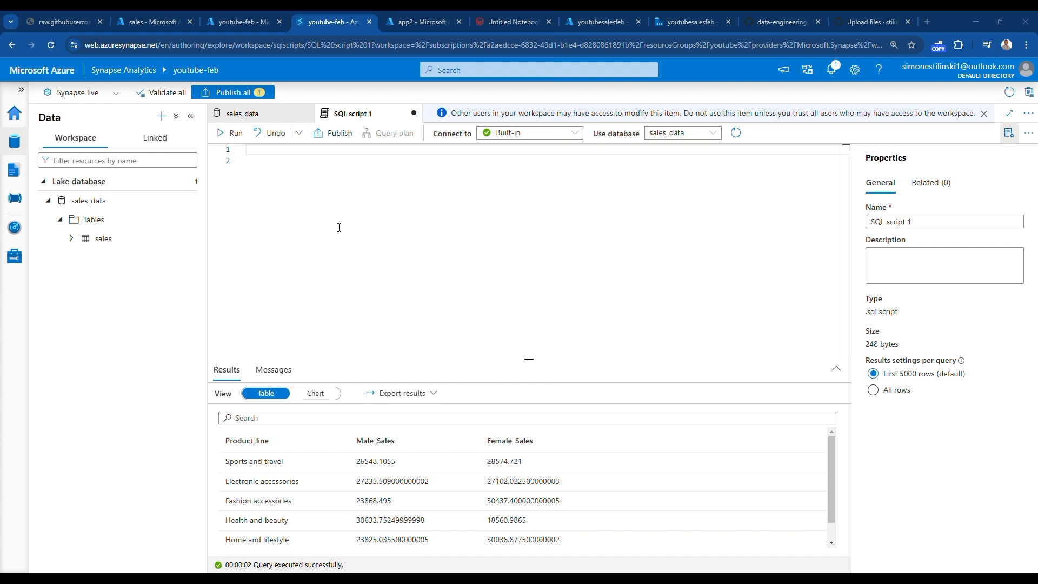
left_click(281, 162)
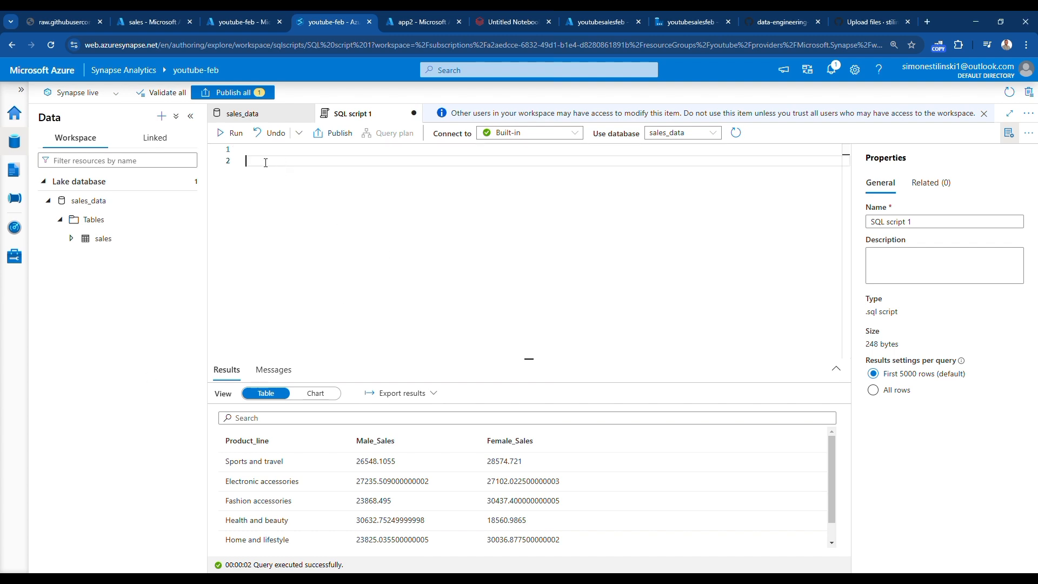
key("Up")
type("select Customer_type, avg(Total)as totals from data GROUP by customer_type select")
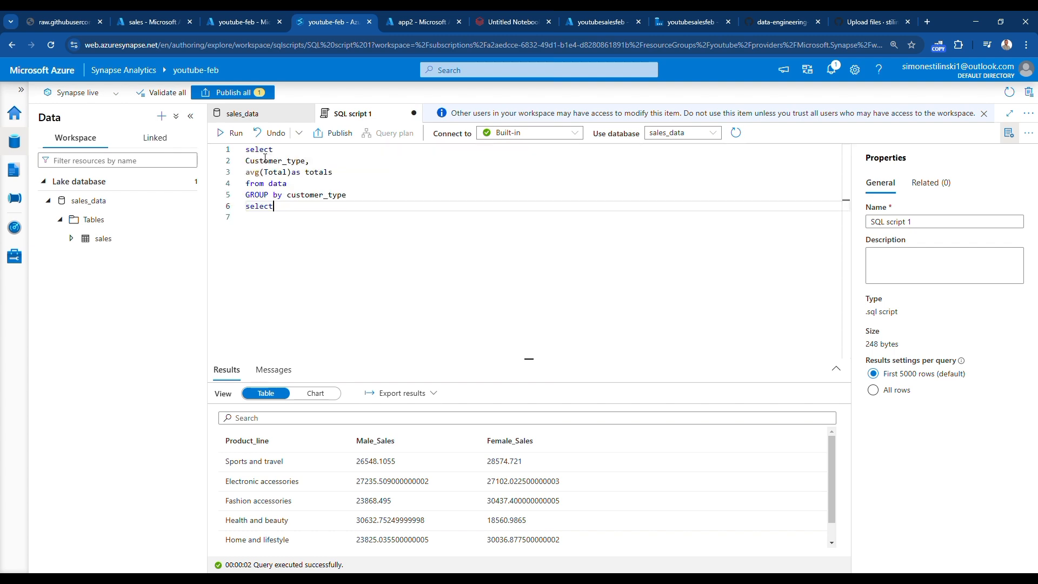
left_click(297, 190)
key("BackSpace")
key("BackSpace")
key("BackSpace")
key("BackSpace")
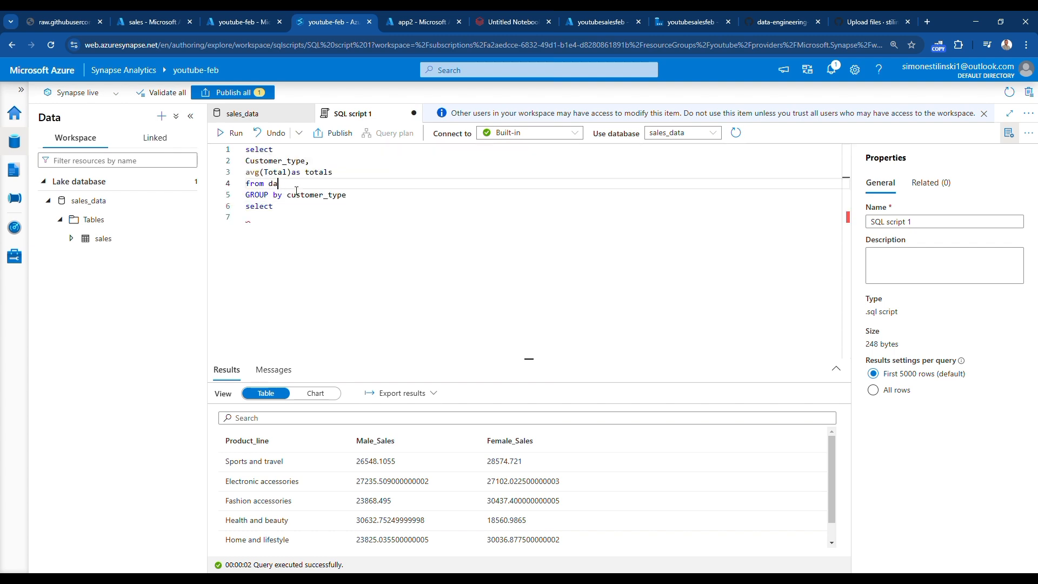
type("sales")
Remove the stray trailing select from the script and run the customer type query
left_click(281, 217)
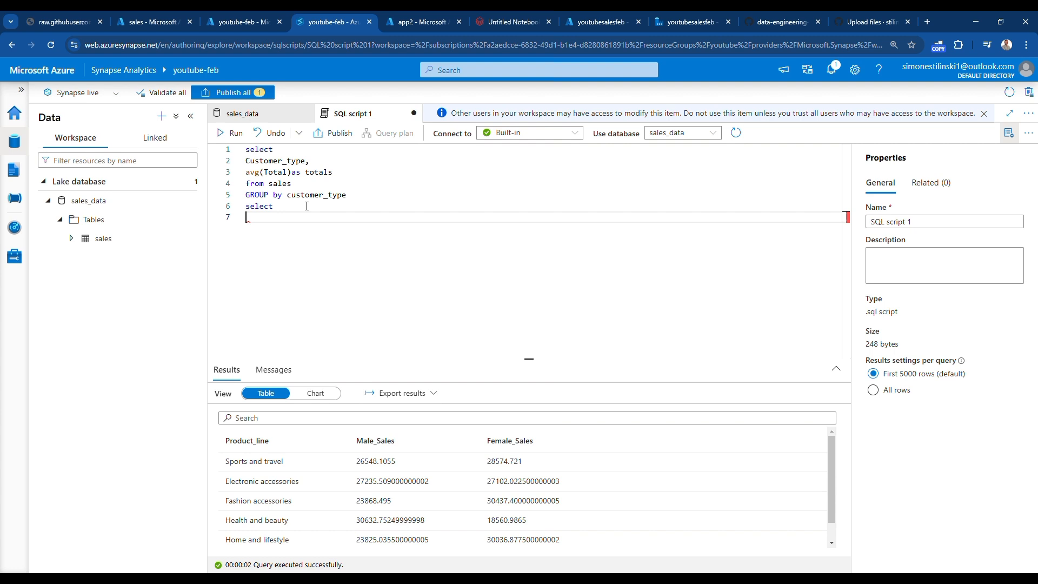
left_click(359, 200)
left_click(281, 210)
key("BackSpace")
key("BackSpace")
key("BackSpace")
key("BackSpace")
key("BackSpace")
key("BackSpace")
left_click_drag(281, 210, 227, 136)
left_click(227, 135)
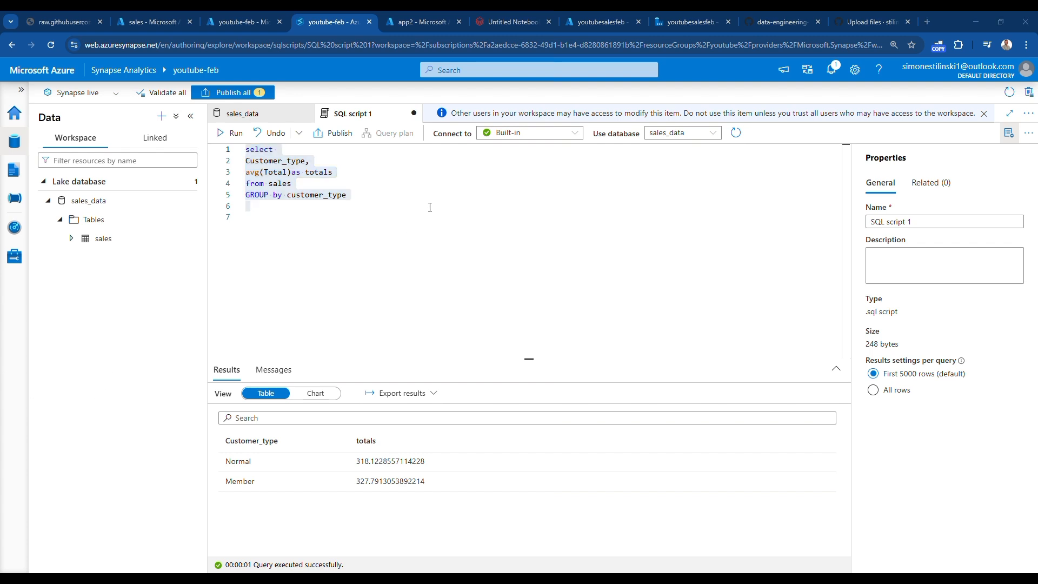
Replace the query with one selecting payment and avg(Total) as totals from sales, grouped by payment, and run it
left_click(416, 197)
left_click_drag(349, 196, 241, 157)
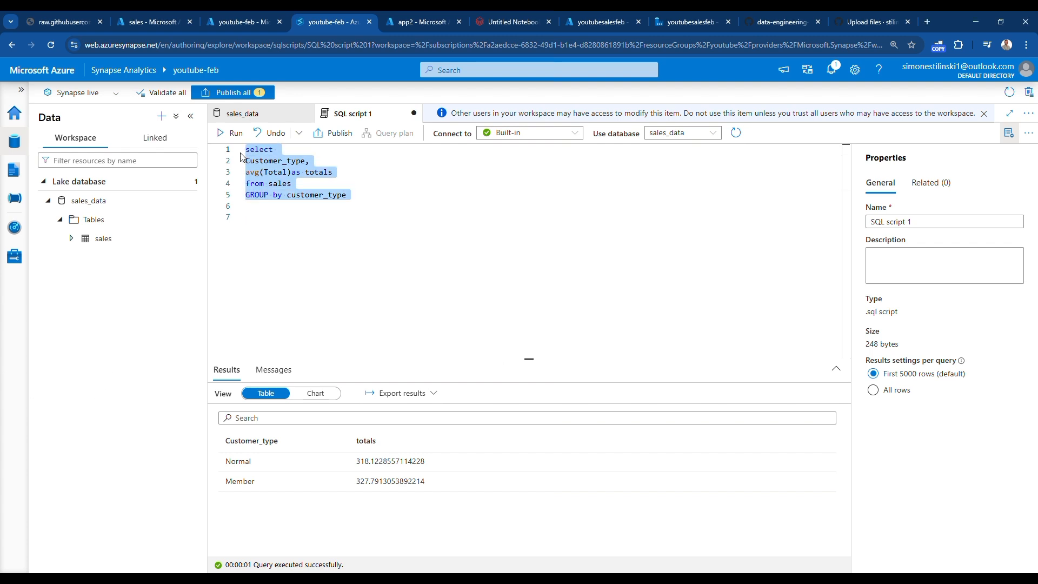
type("select payment,avg(Total)as totals from data  GROUP by payment")
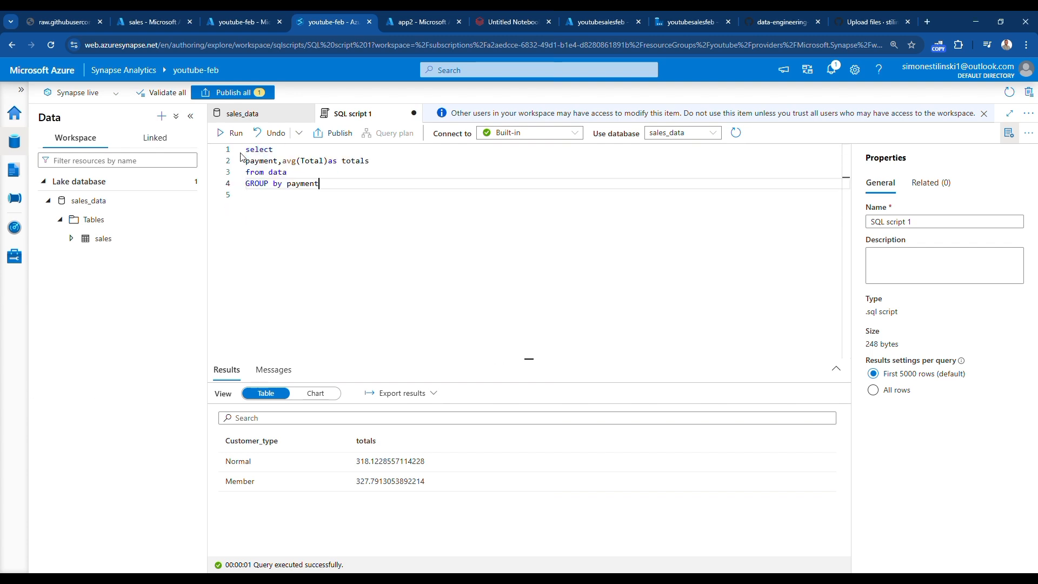
left_click(295, 177)
key("BackSpace")
key("BackSpace")
key("BackSpace")
key("BackSpace")
key("BackSpace")
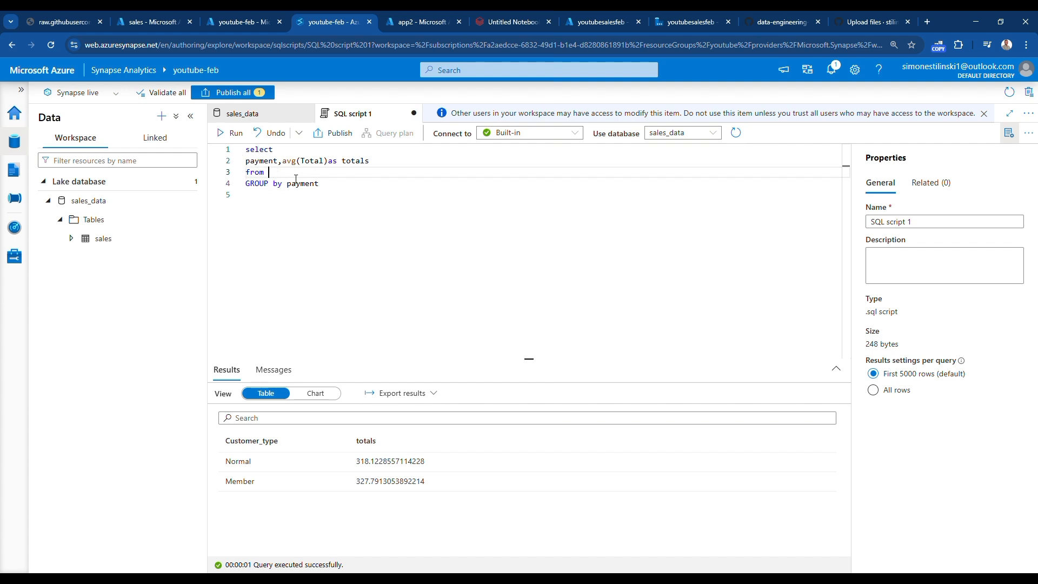
type("sales")
left_click_drag(352, 189, 229, 146)
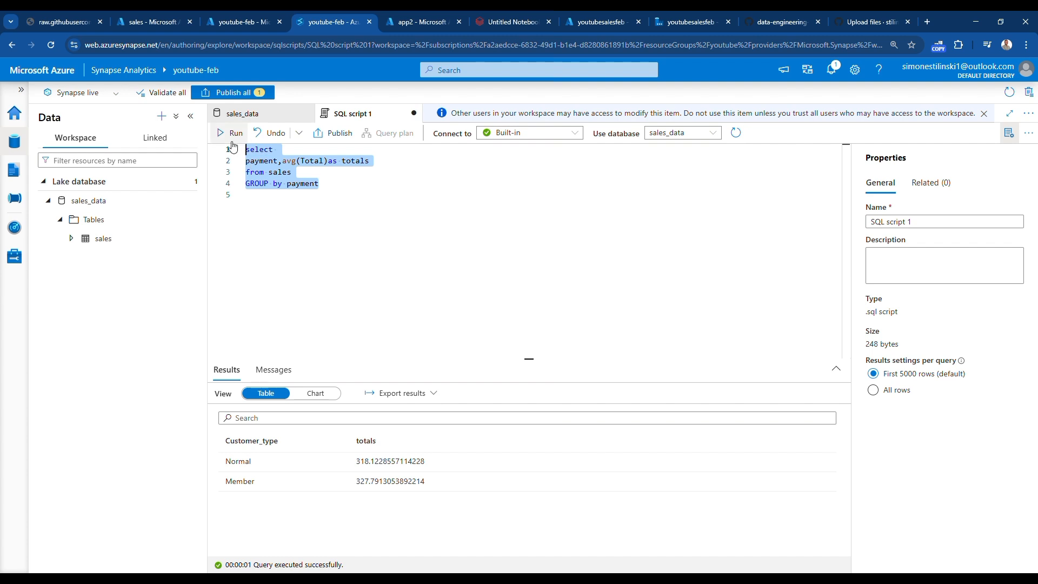
left_click(227, 136)
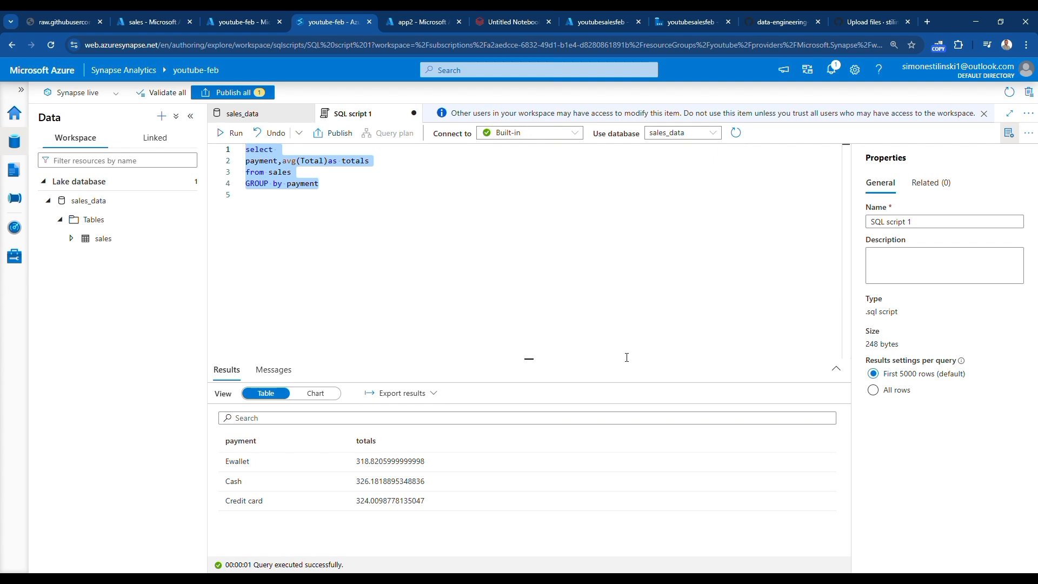
Add an "order by Totals" clause to the end of the payment query and rerun it
left_click(343, 197)
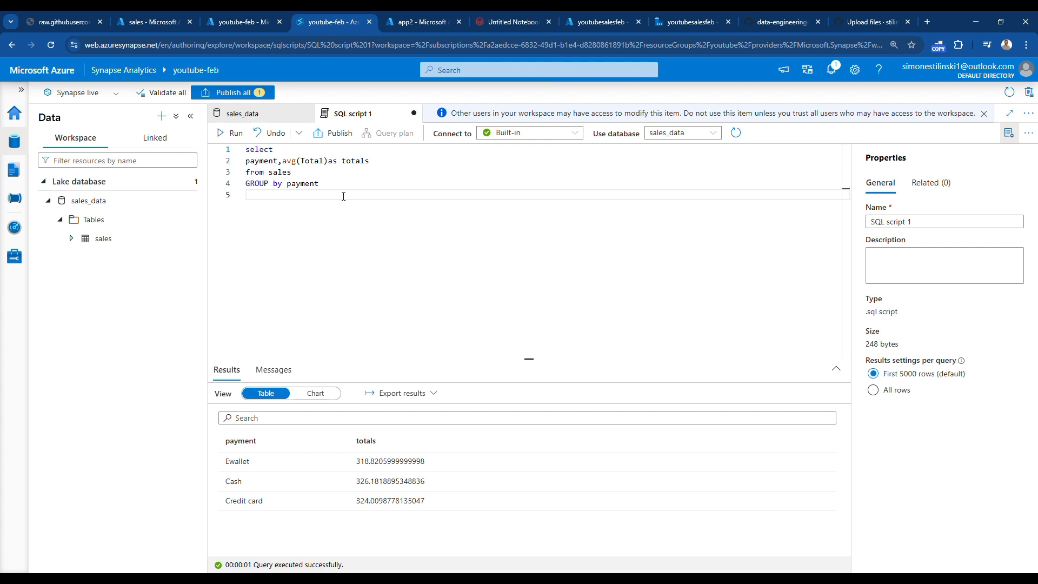
type("order by totals")
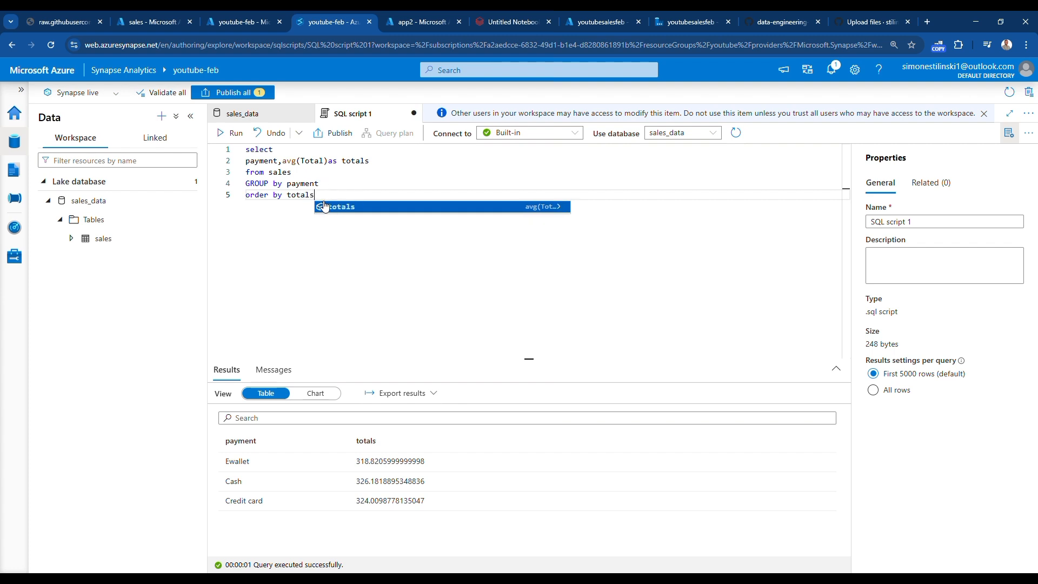
left_click(292, 198)
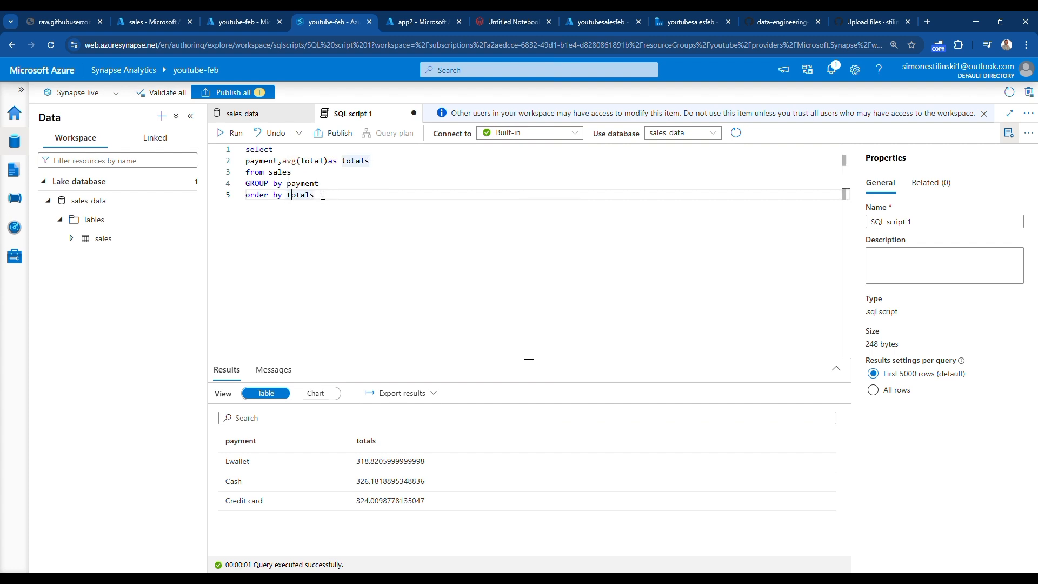
key("BackSpace")
type("T")
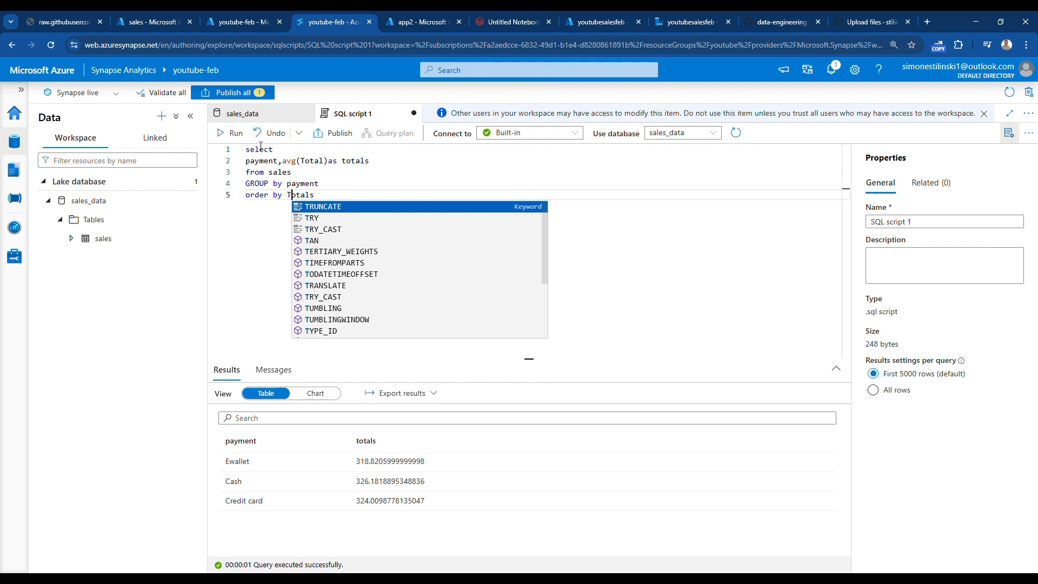
left_click(232, 133)
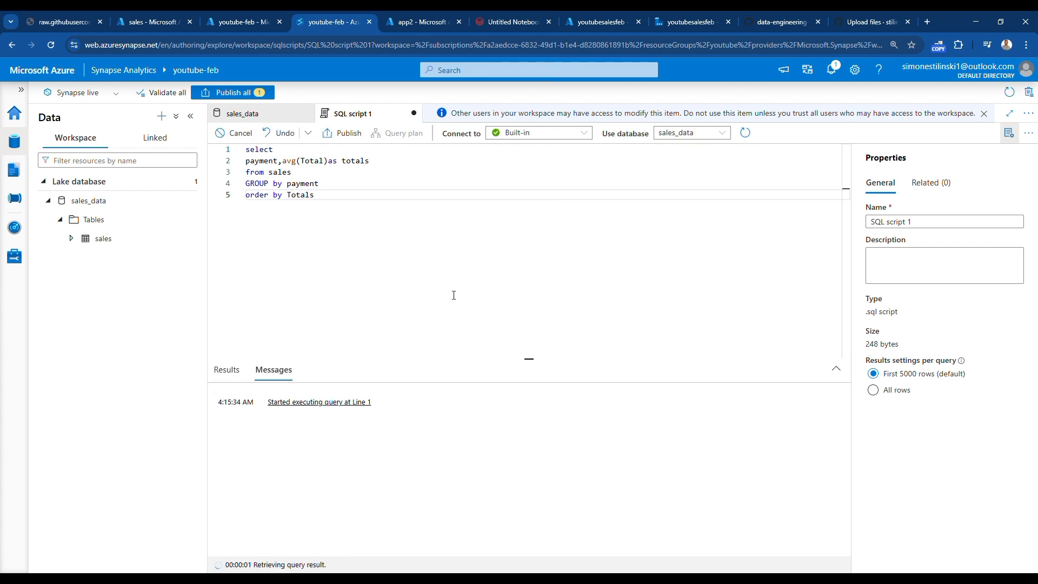